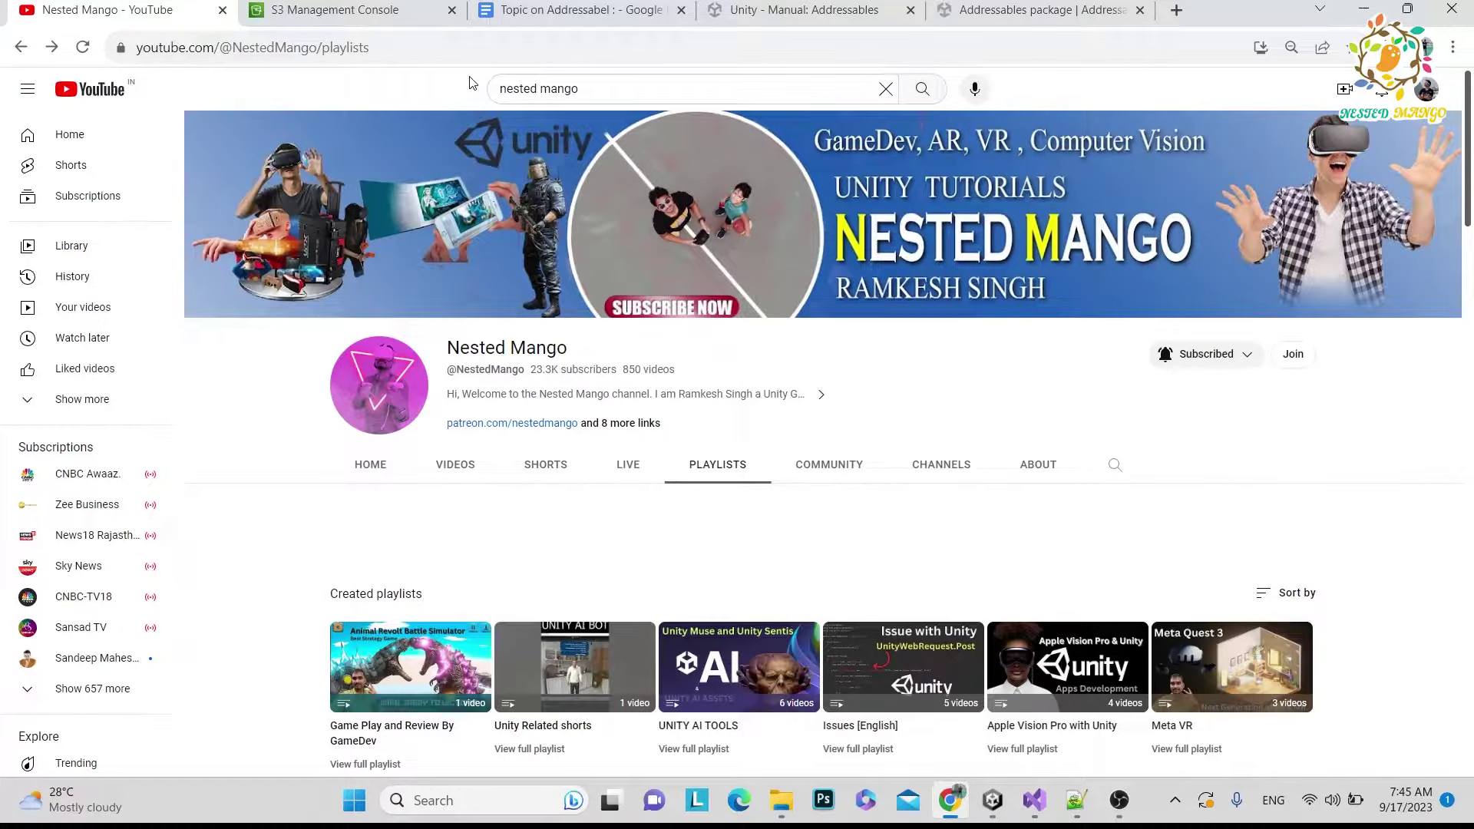
# - Open the Addressable topic outline in Google Docs
pyautogui.click(559, 10)
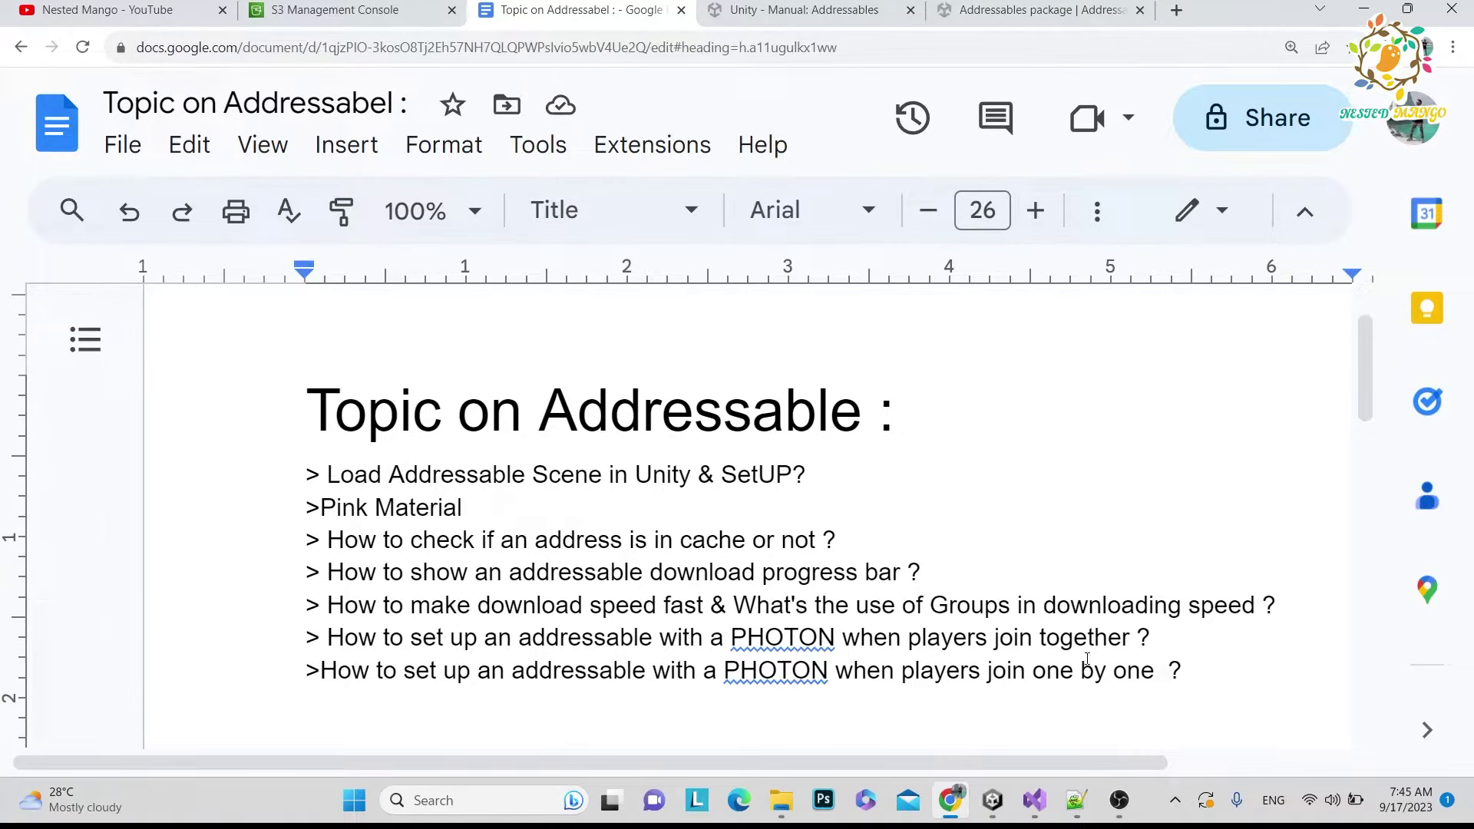
pyautogui.click(128, 10)
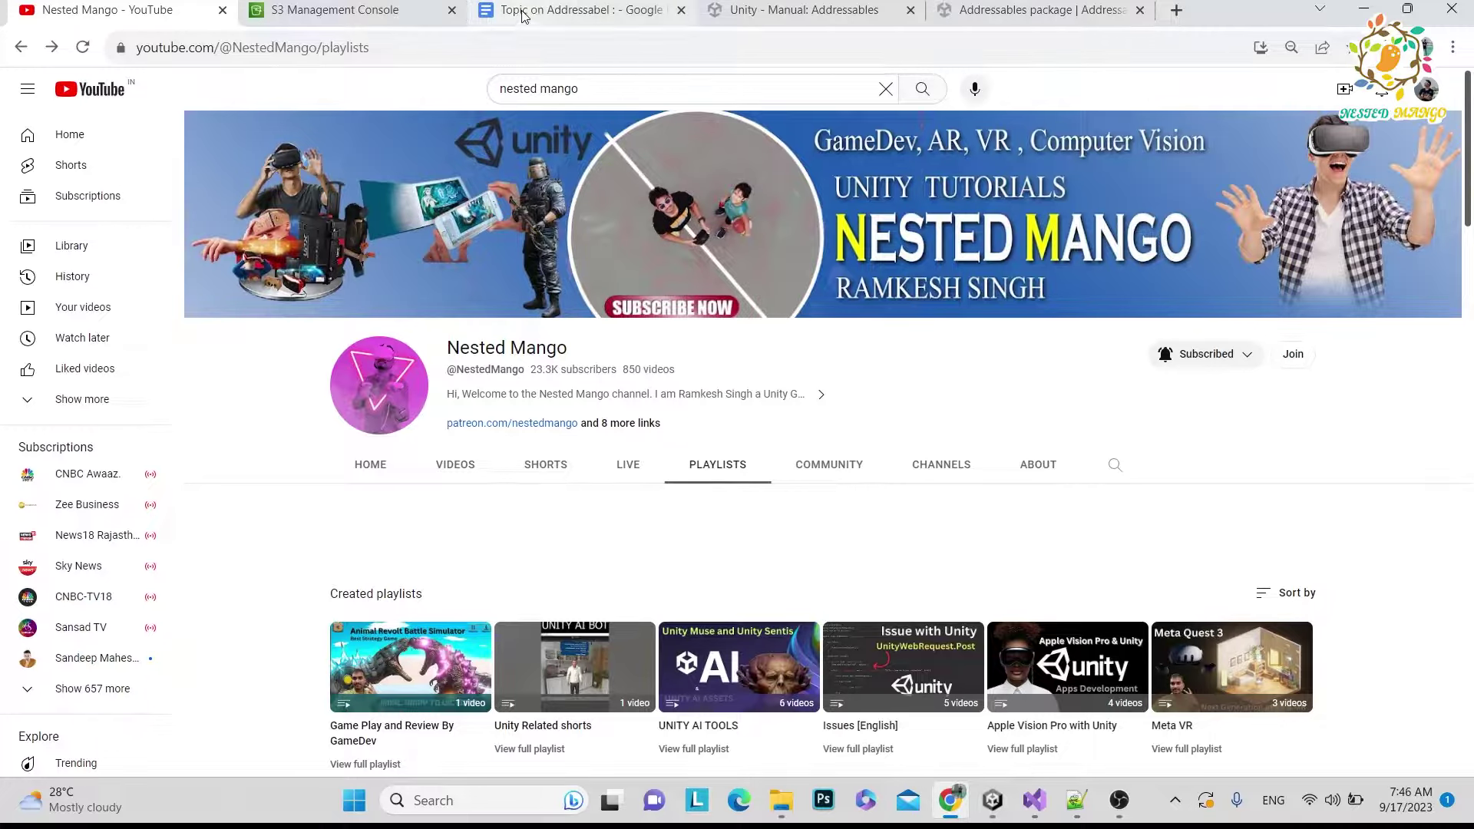
pyautogui.moveTo(523, 15)
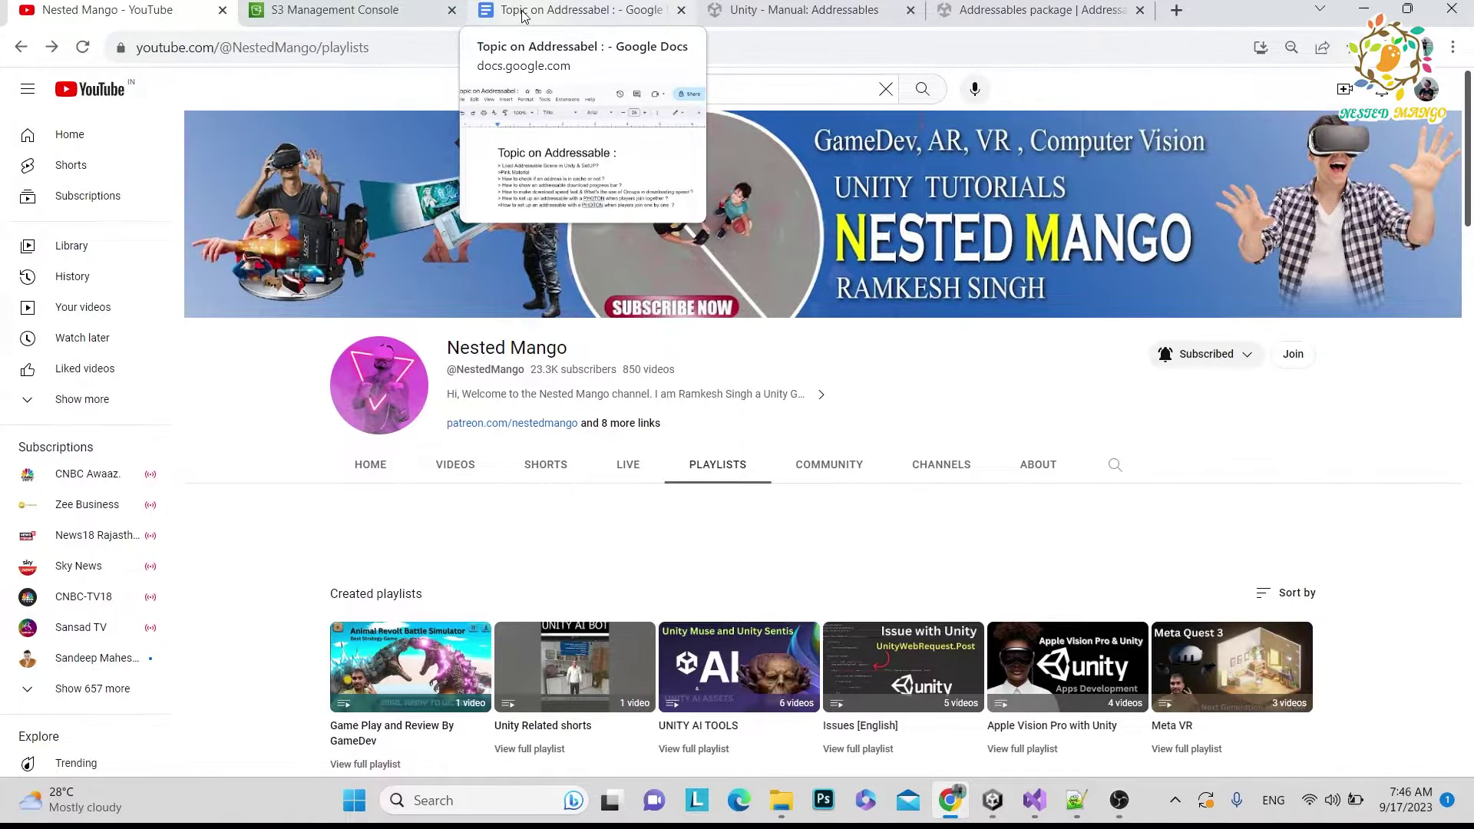
pyautogui.click(523, 15)
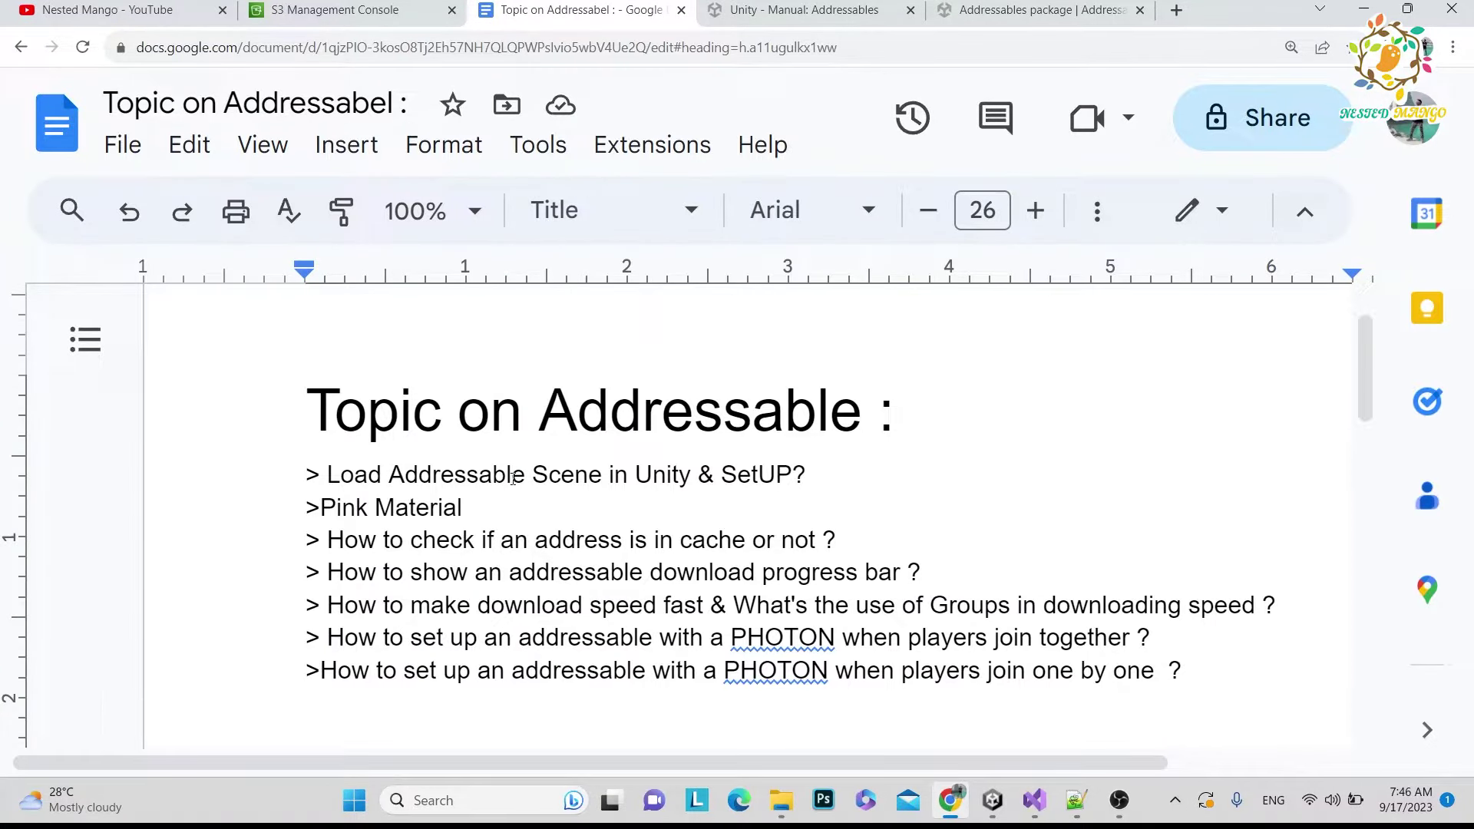
# - Read through the topics listed under the Topic on Addressable heading, from scene loading to the PHOTON setups
pyautogui.moveTo(806, 474); pyautogui.dragTo(333, 470)
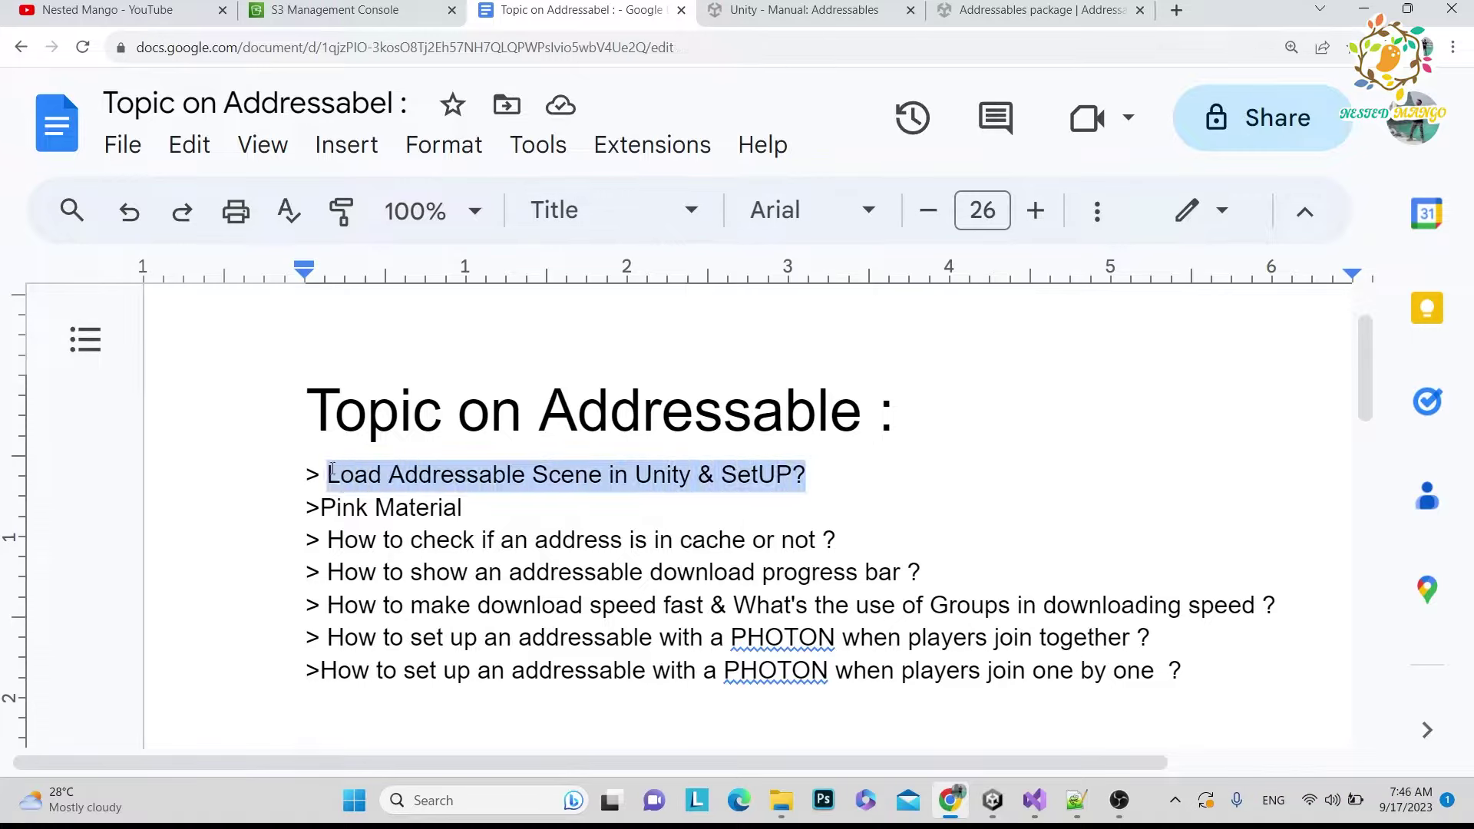
pyautogui.click(636, 479)
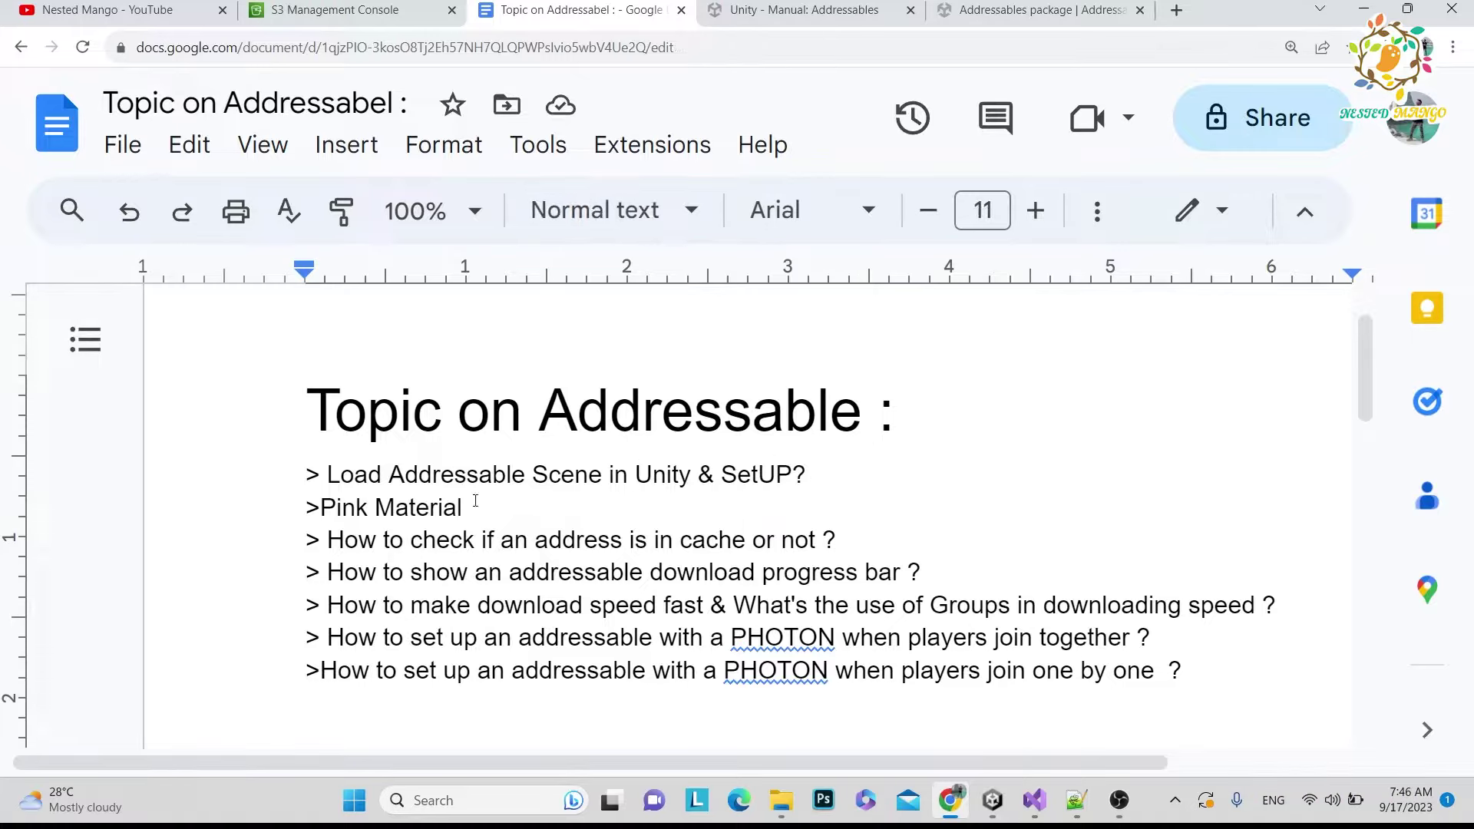
pyautogui.moveTo(470, 507); pyautogui.dragTo(325, 511)
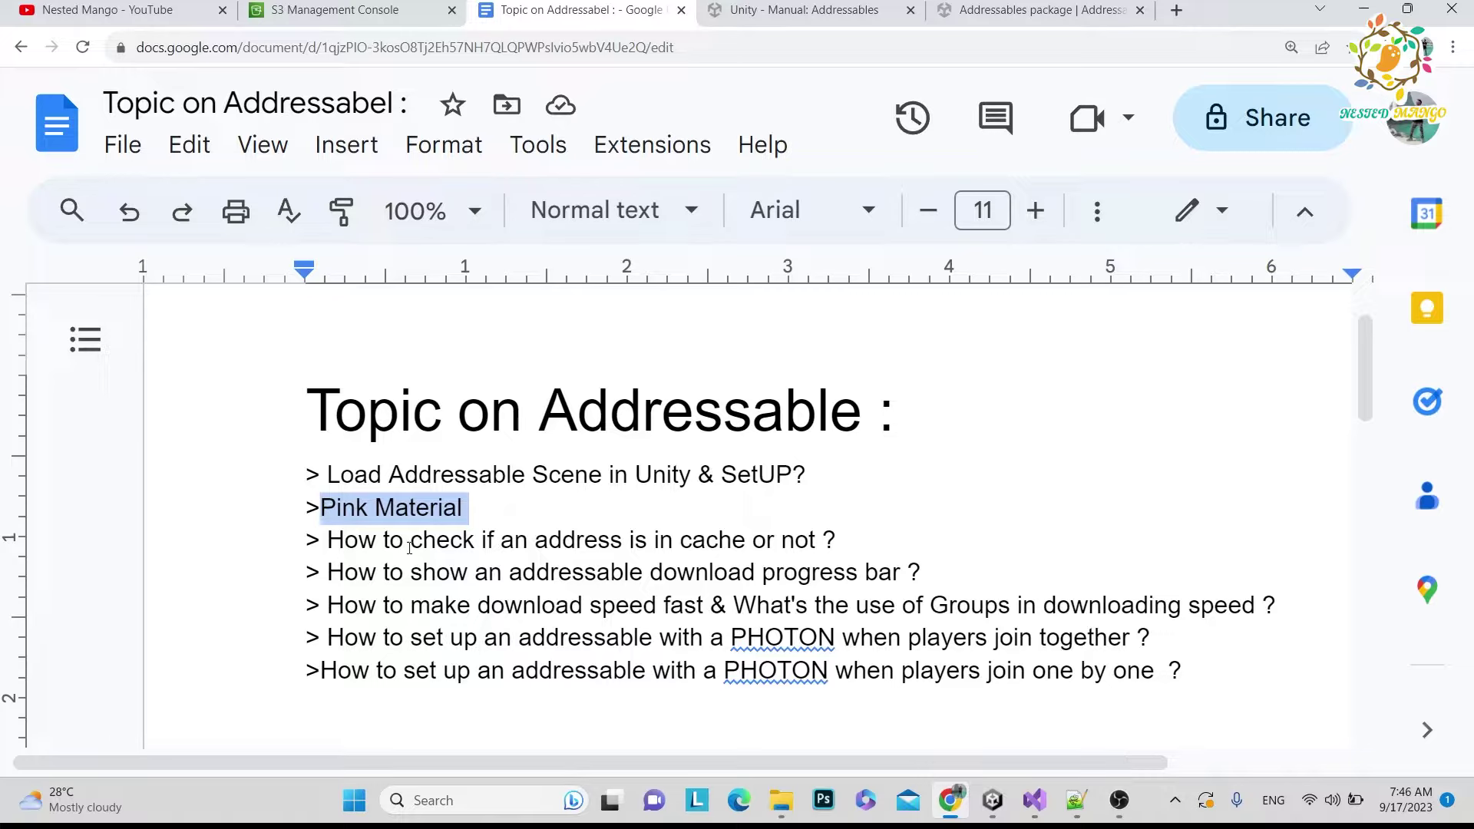
pyautogui.click(481, 542)
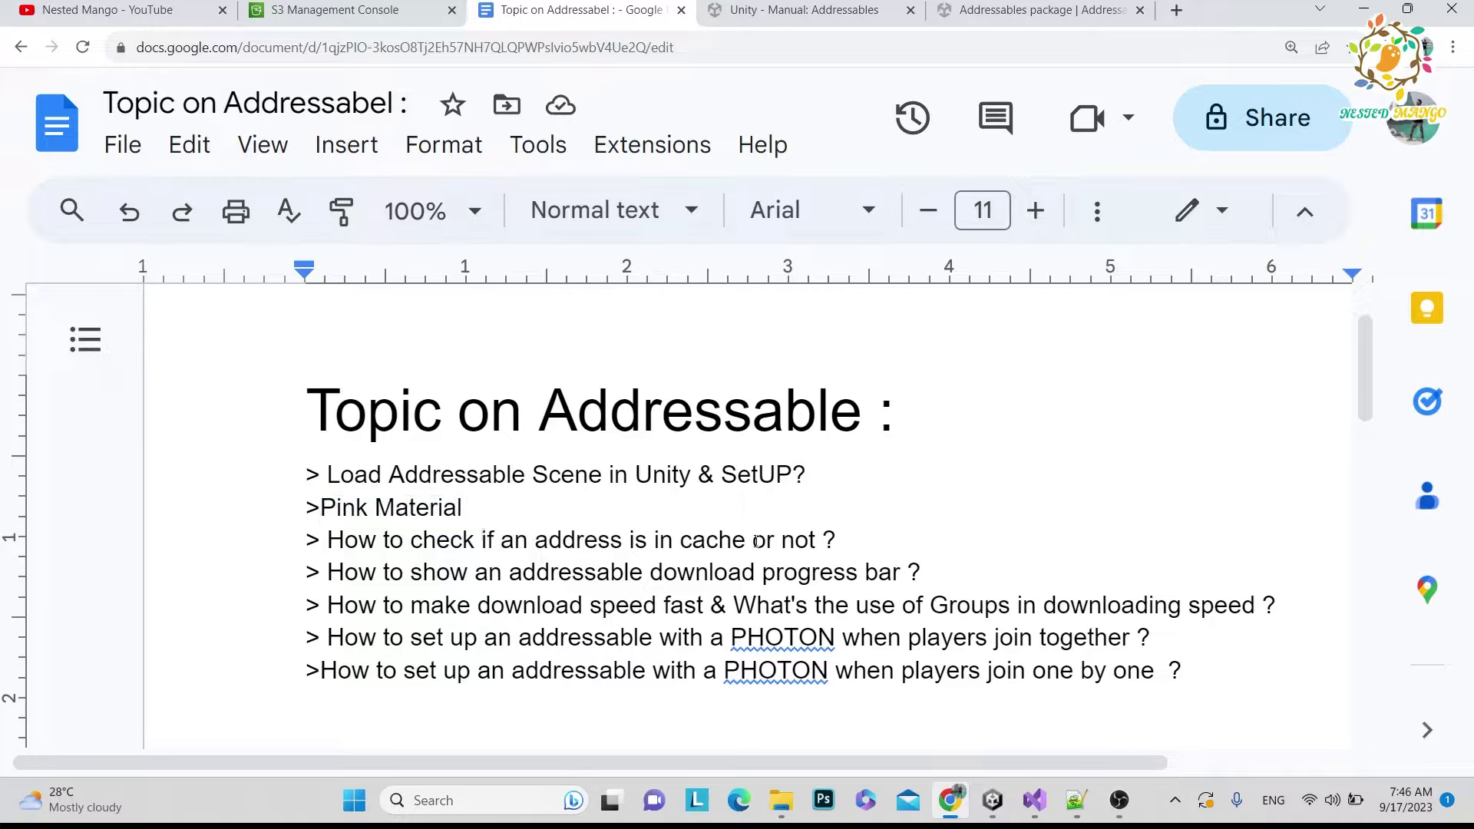
pyautogui.click(914, 572)
pyautogui.moveTo(914, 572); pyautogui.dragTo(1242, 605)
pyautogui.click(477, 604)
pyautogui.click(654, 669)
pyautogui.moveTo(1152, 637); pyautogui.dragTo(1131, 659)
pyautogui.click(1154, 638)
pyautogui.click(1189, 669)
pyautogui.moveTo(1187, 670); pyautogui.dragTo(292, 475)
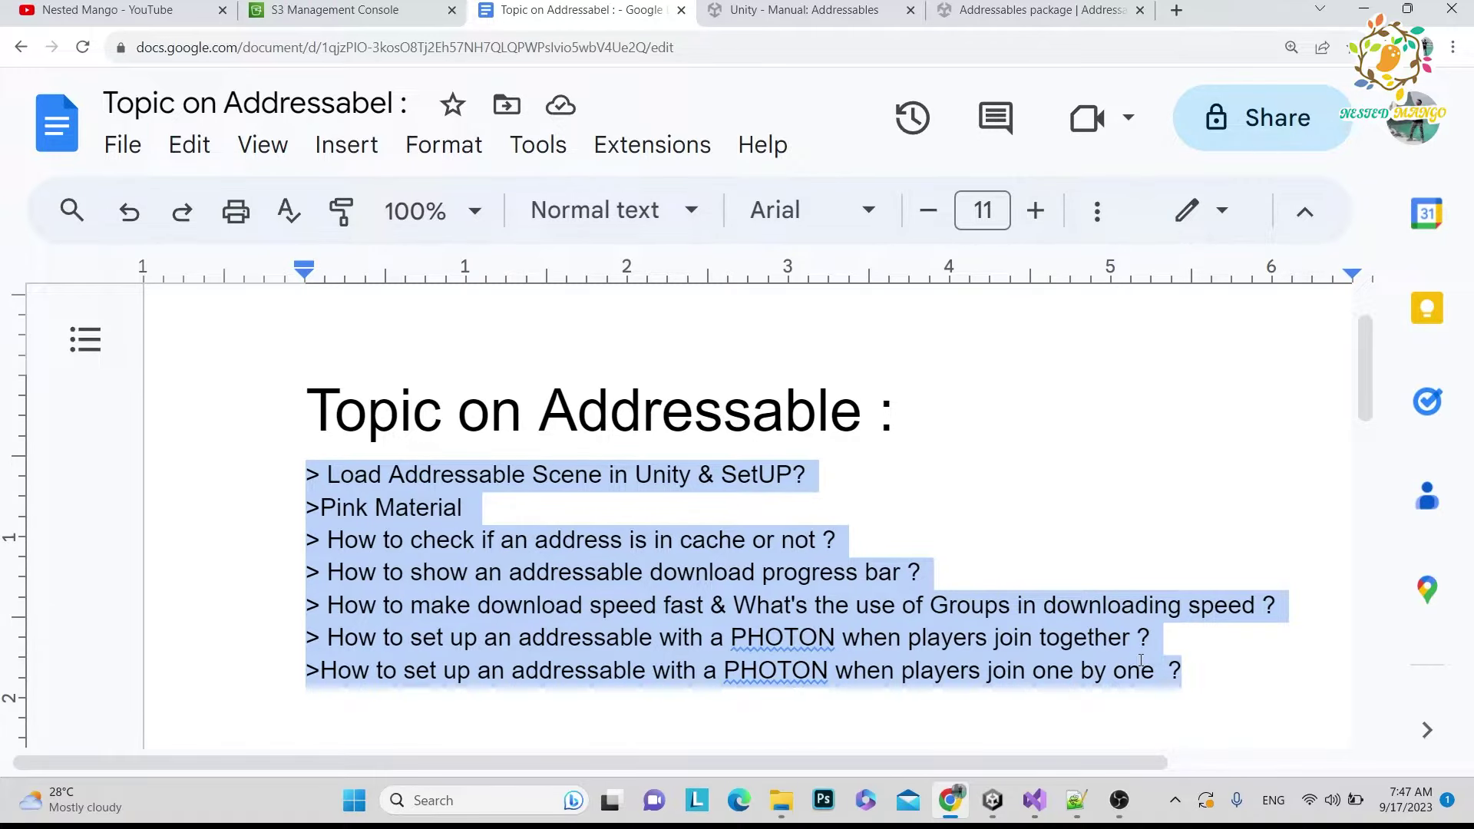
# - Examine the Addressable Vs Asset Bundle heading in the outline and the Unity documentation pages on Addressables
pyautogui.click(198, 11)
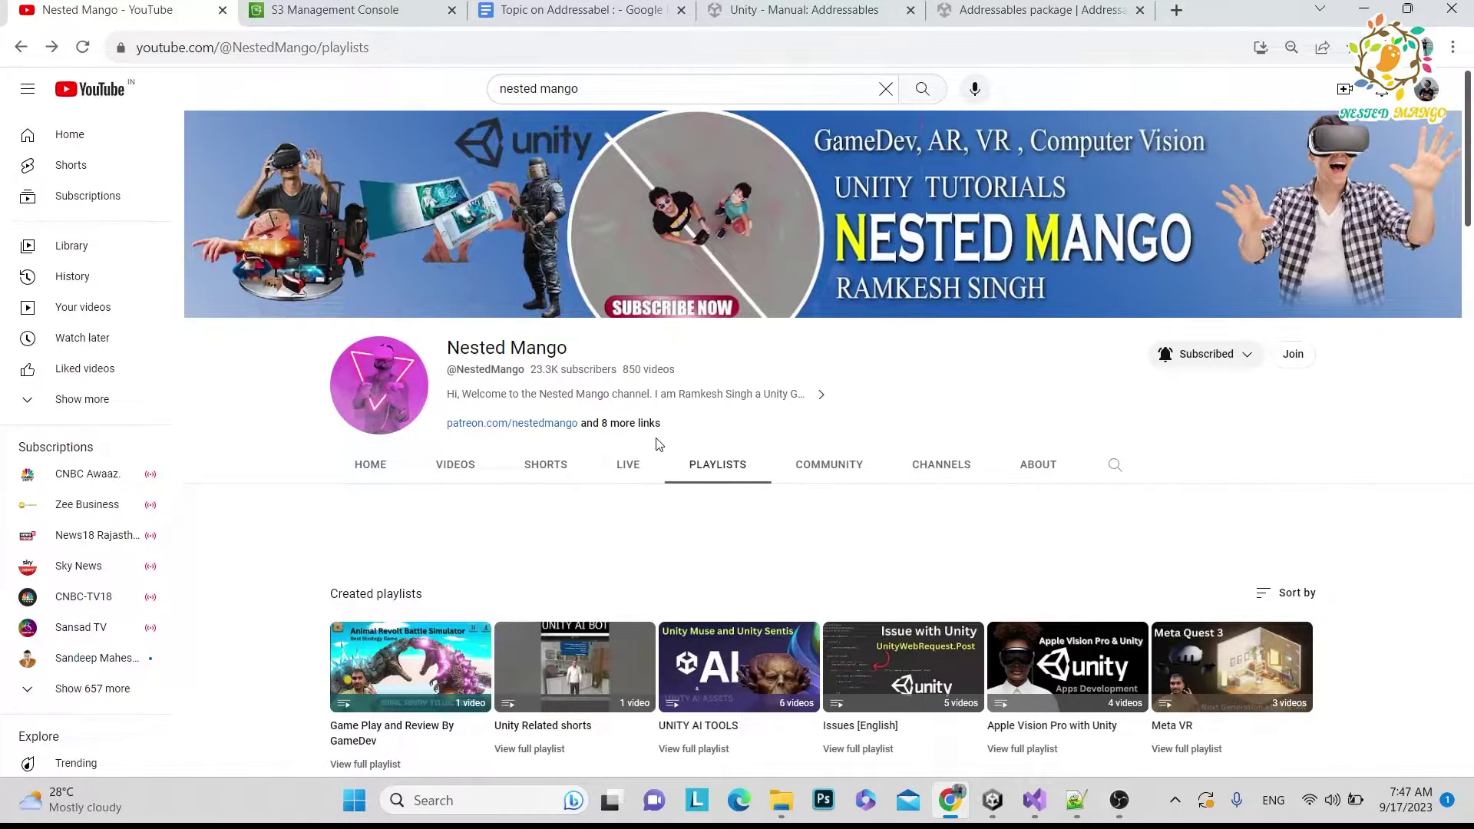
pyautogui.hotkey('ctrl', '3')
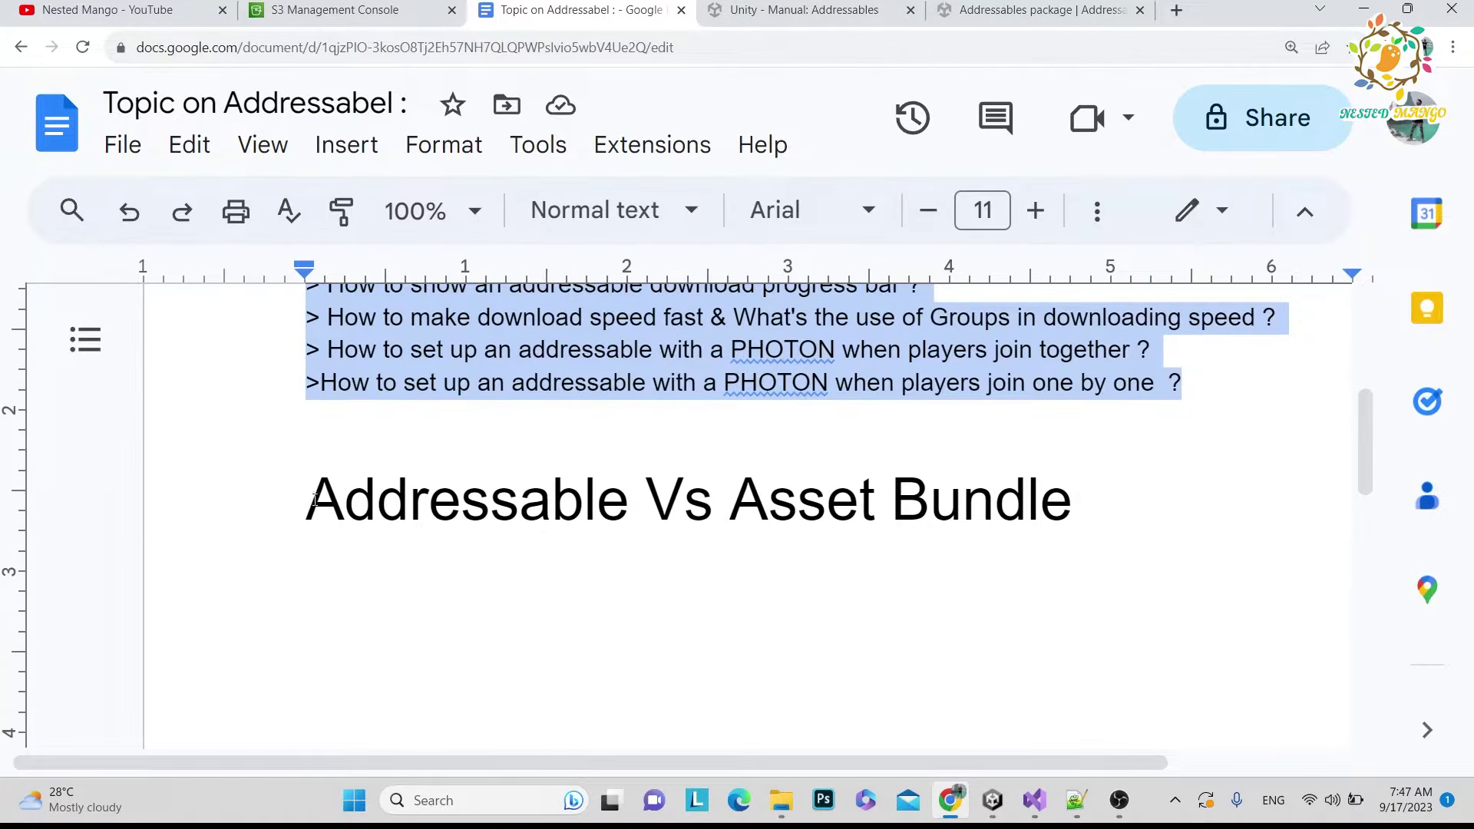
pyautogui.moveTo(314, 501); pyautogui.dragTo(595, 506)
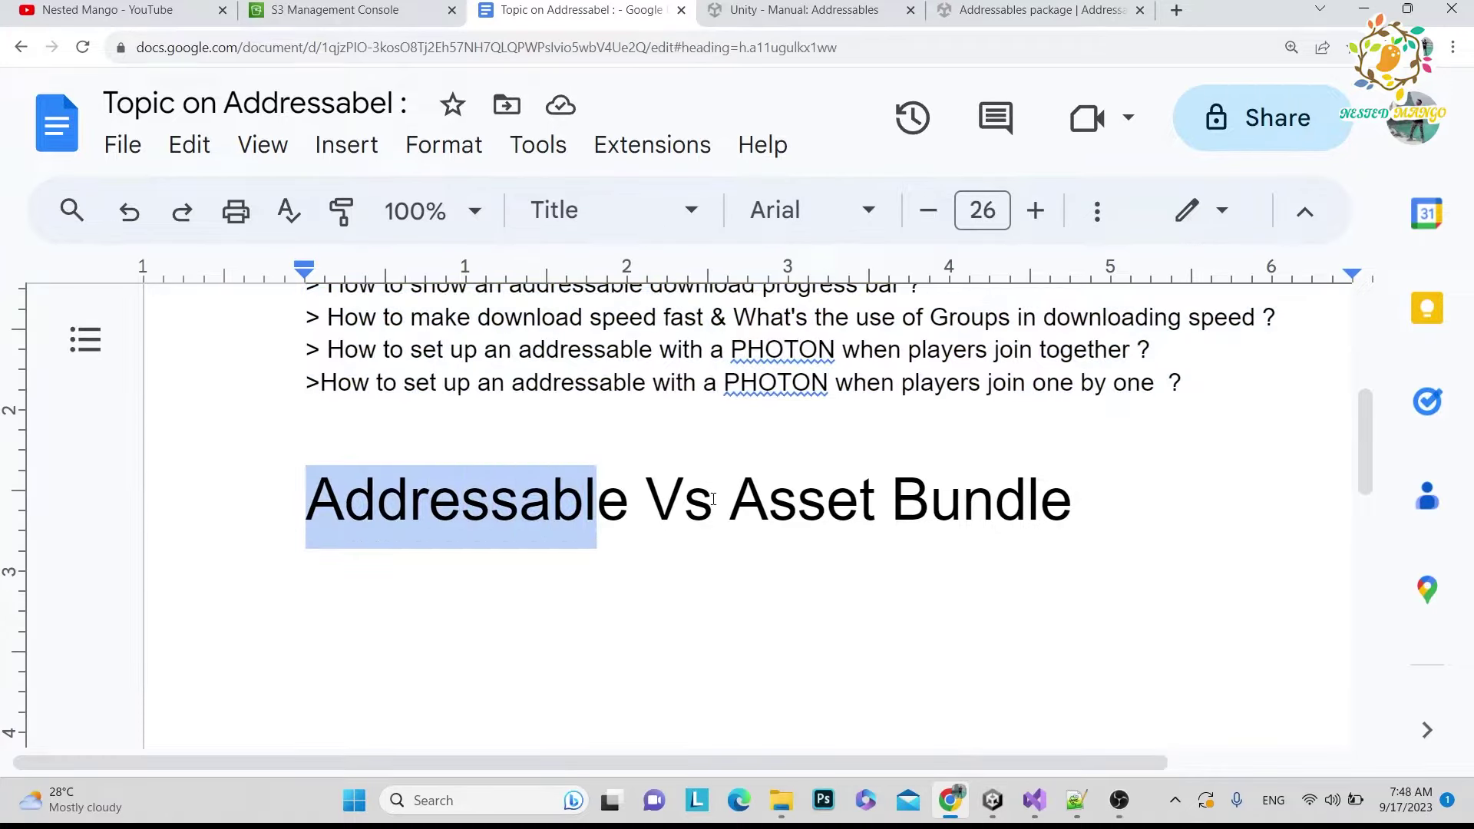
pyautogui.moveTo(728, 500); pyautogui.dragTo(1055, 492)
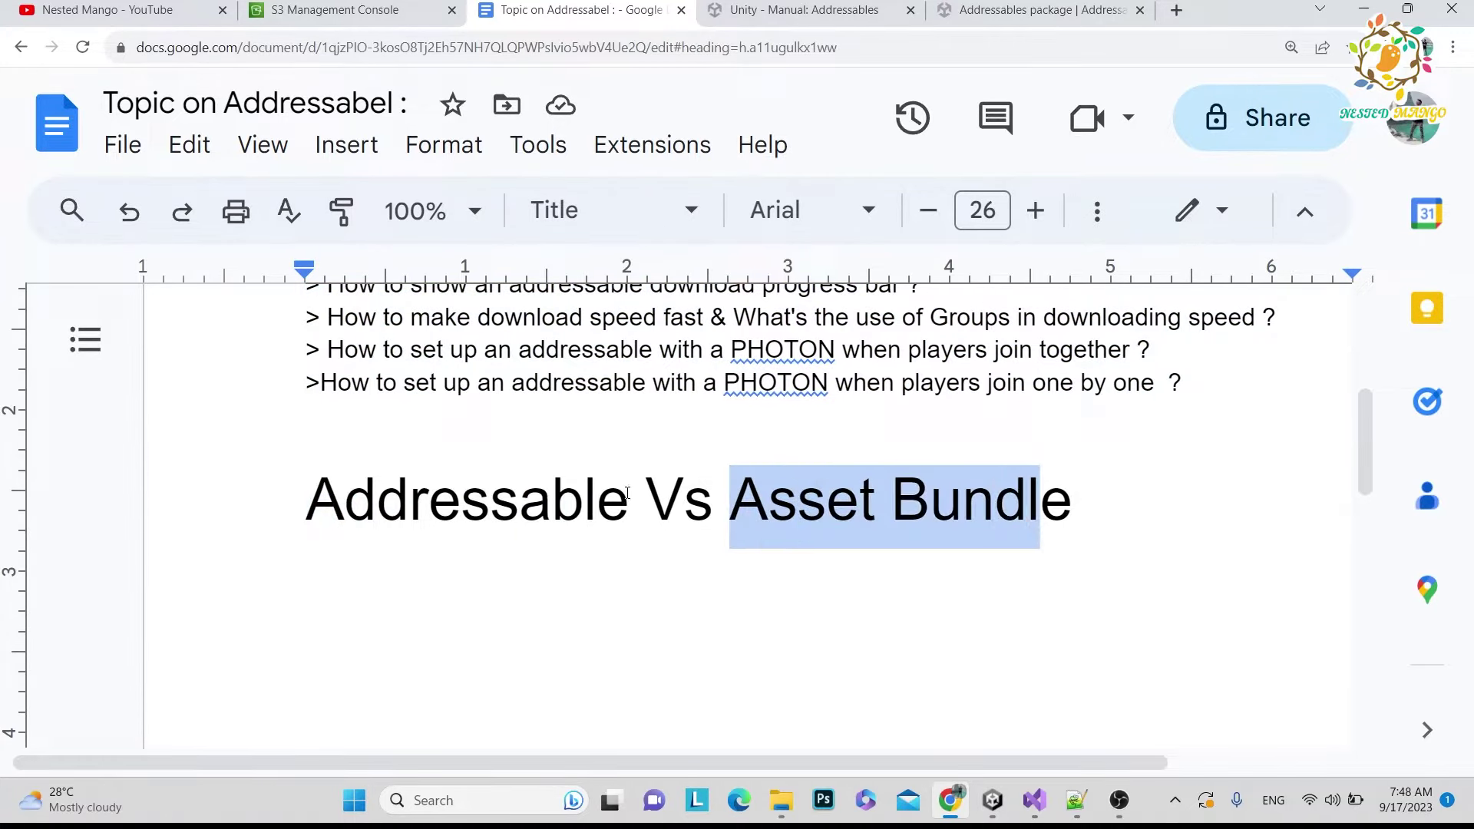
pyautogui.moveTo(628, 494); pyautogui.dragTo(308, 471)
pyautogui.click(802, 10)
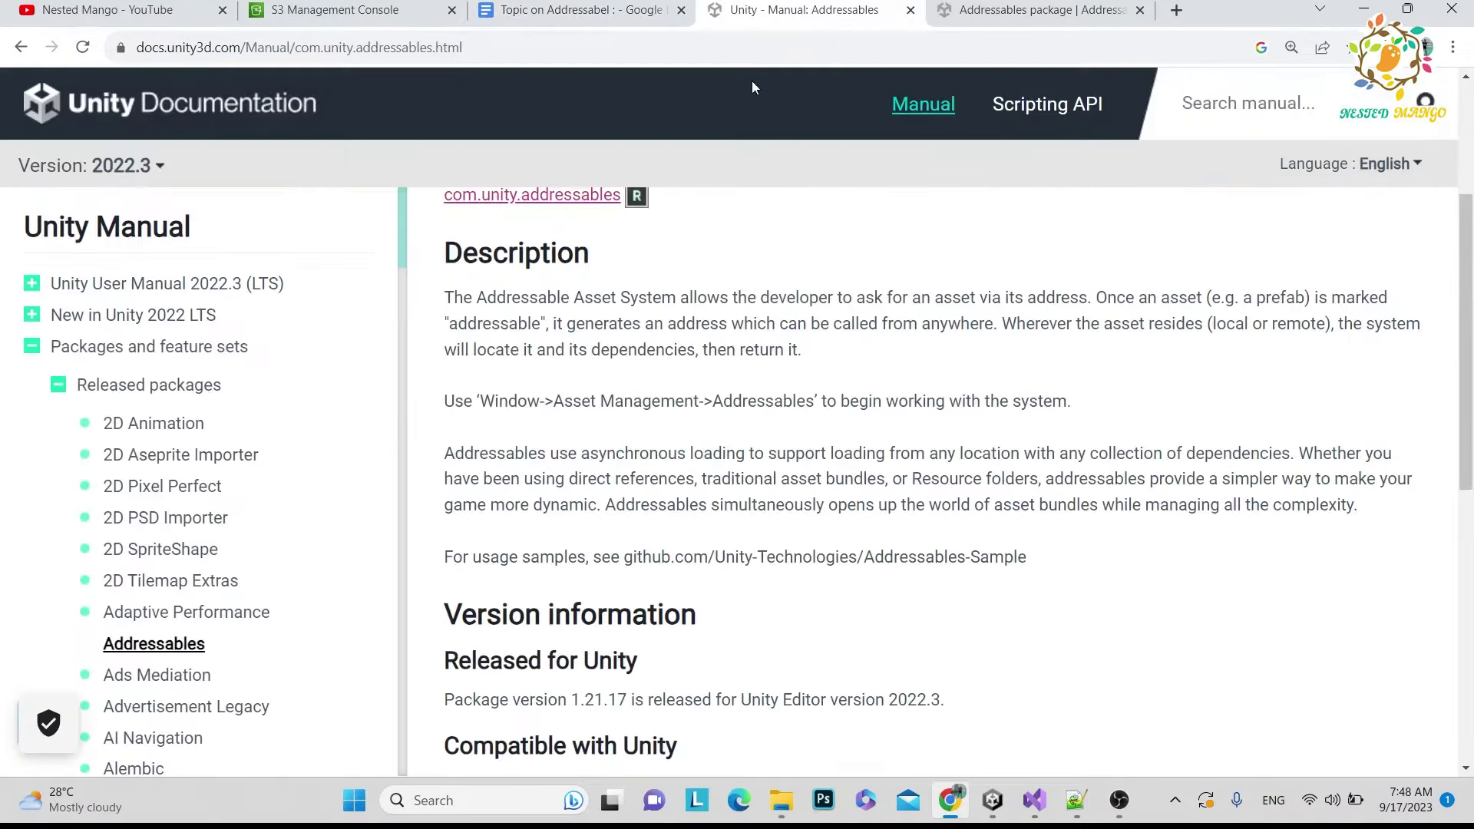
pyautogui.click(1042, 10)
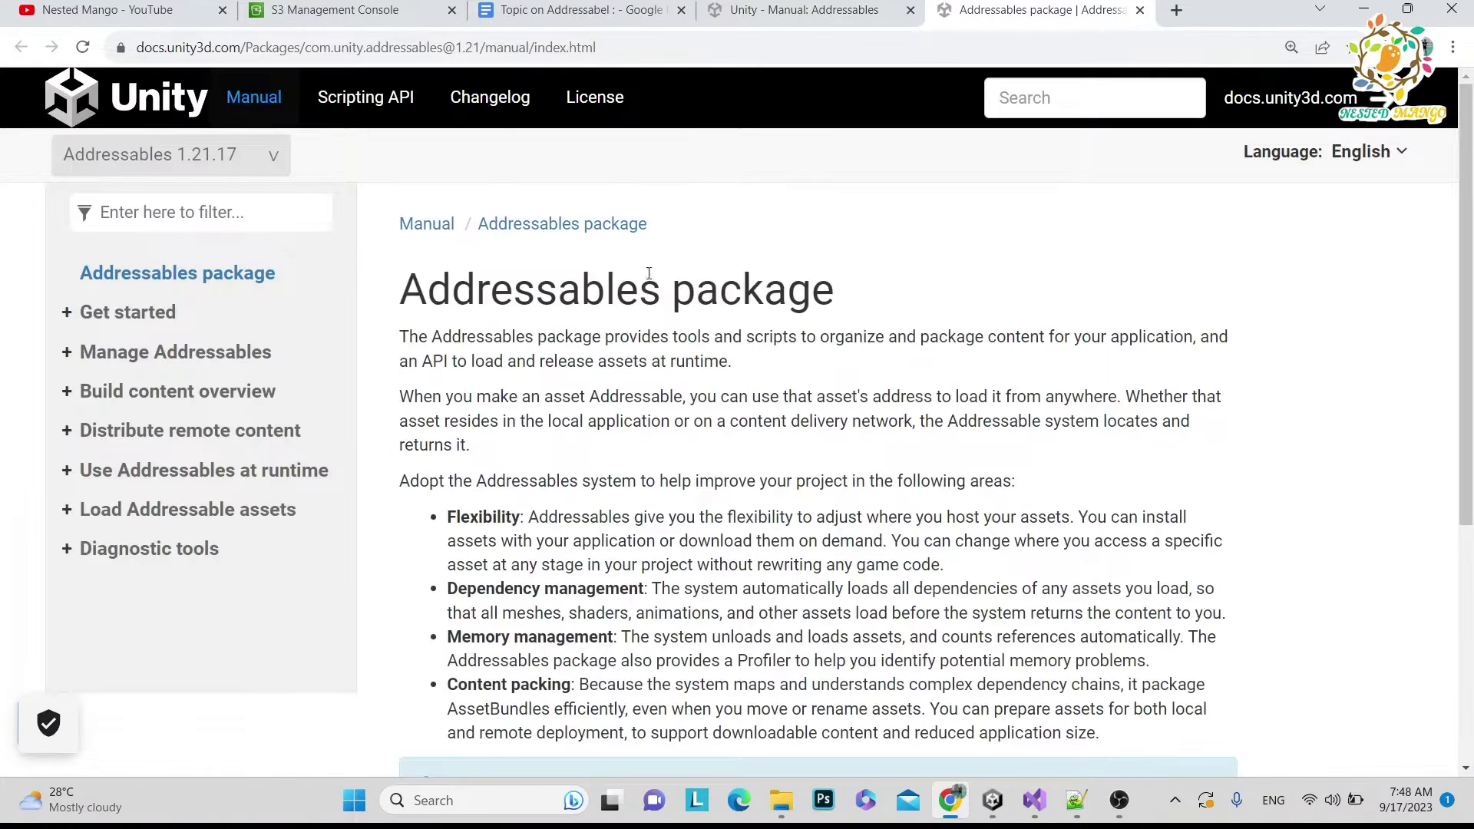
# - Switch to the Unity editor, inspect the room in the Test_Map scene and collapse the scene's object hierarchy
pyautogui.click(992, 800)
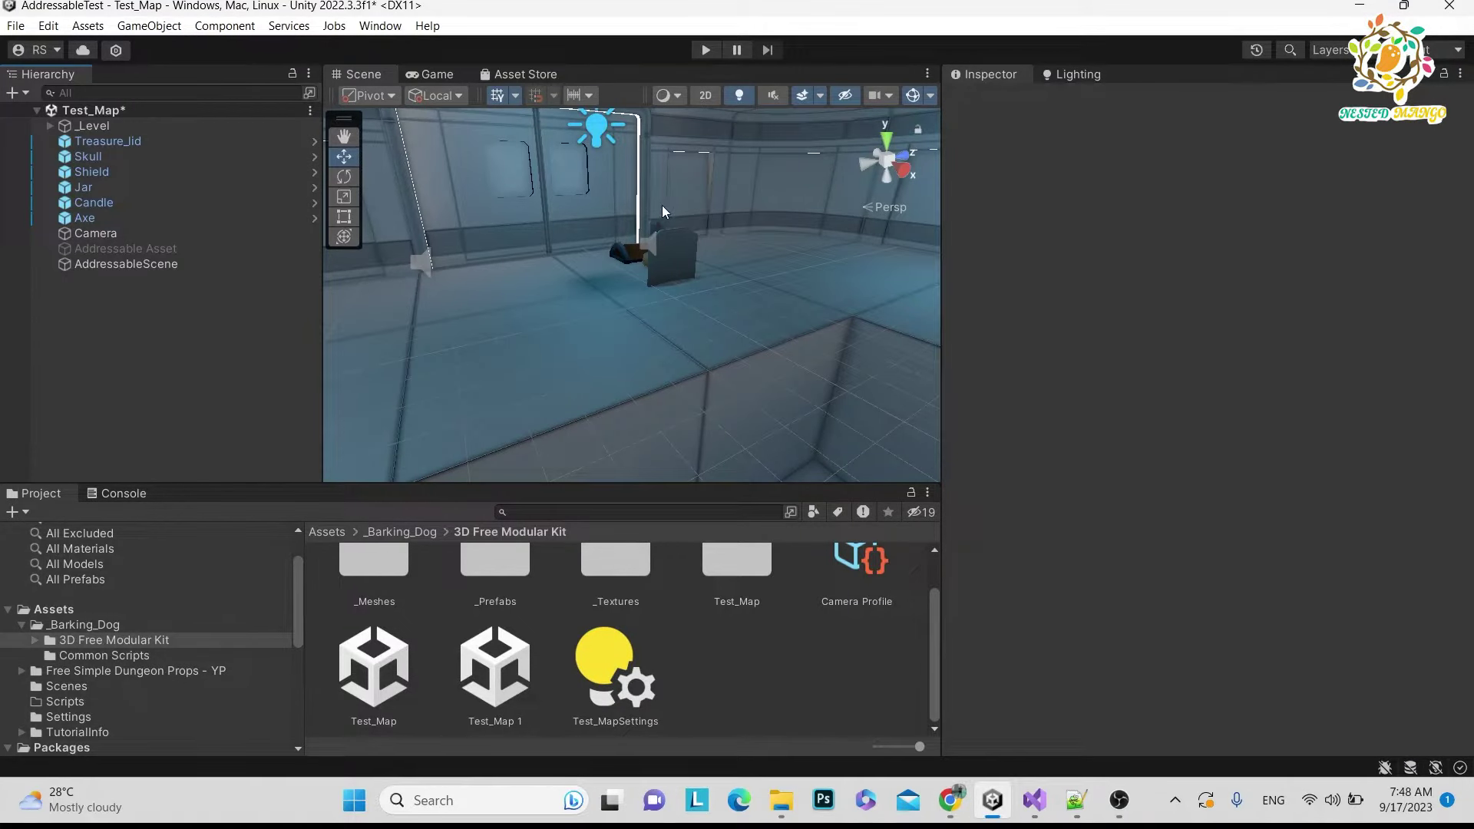
pyautogui.scroll(-5, 697, 273)
pyautogui.scroll(4, 651, 271)
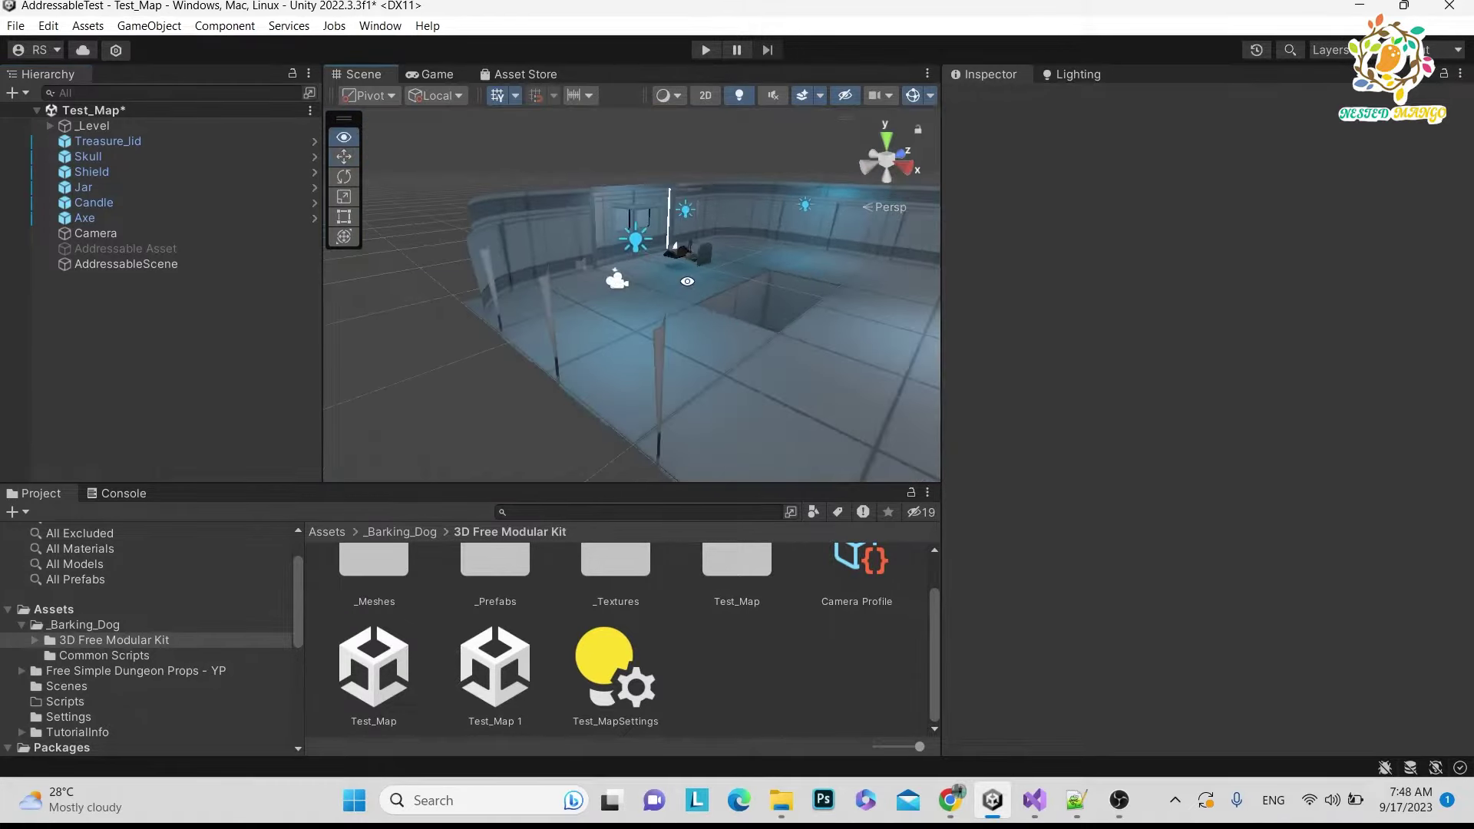
pyautogui.scroll(-5, 735, 266)
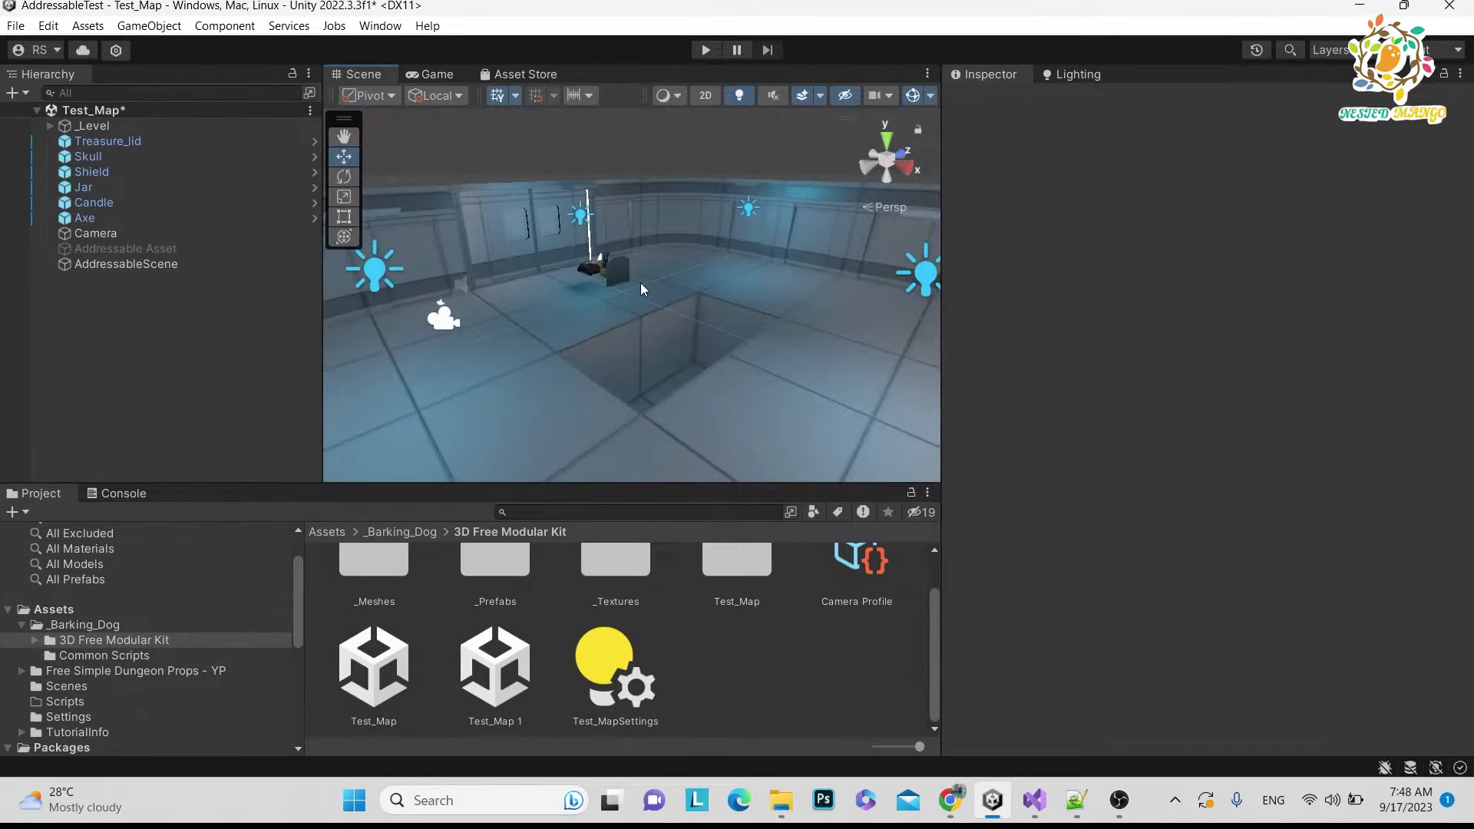
pyautogui.scroll(-2, 680, 282)
pyautogui.click(596, 314)
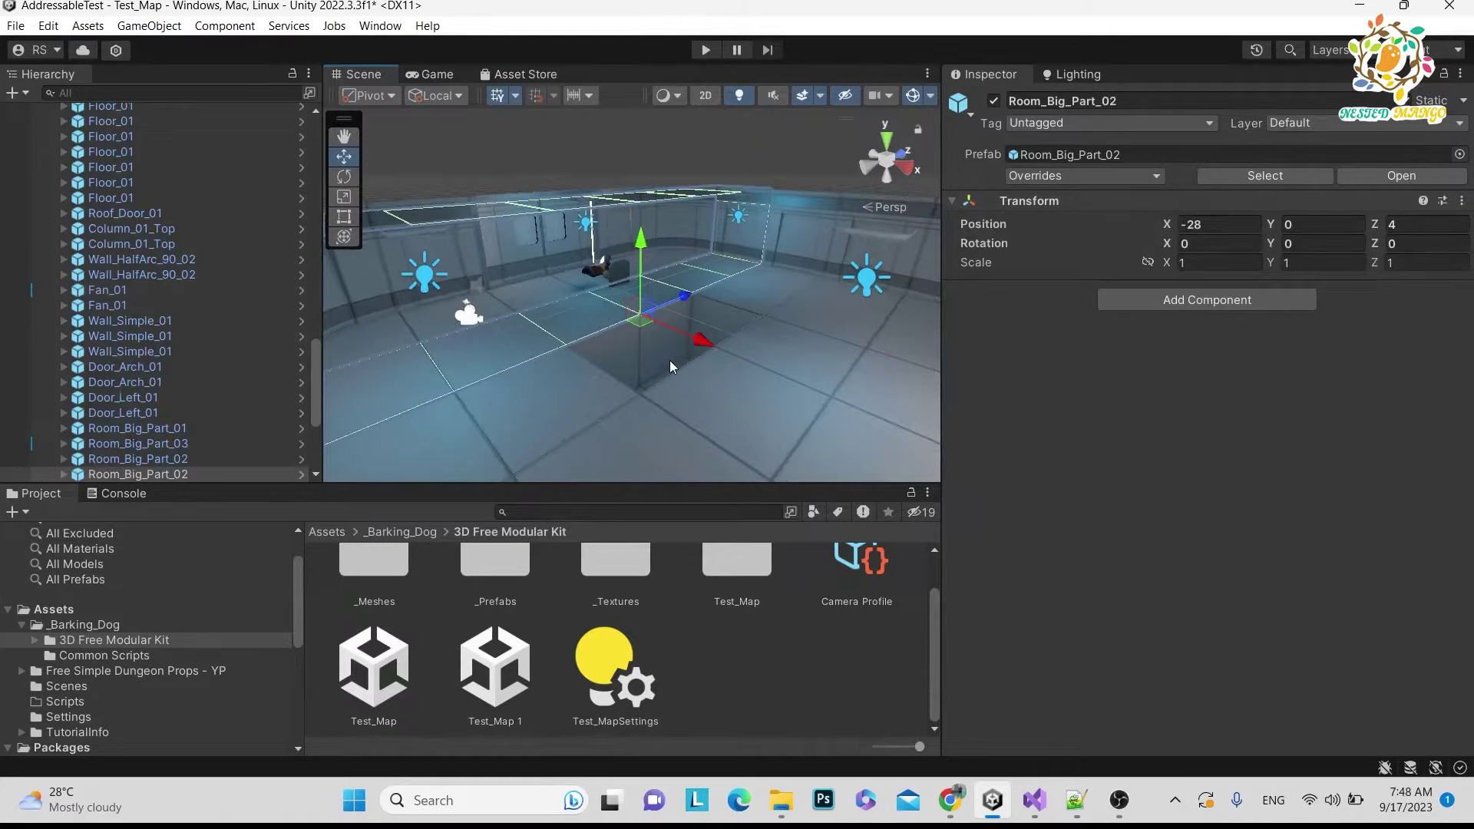
pyautogui.scroll(10, 149, 227)
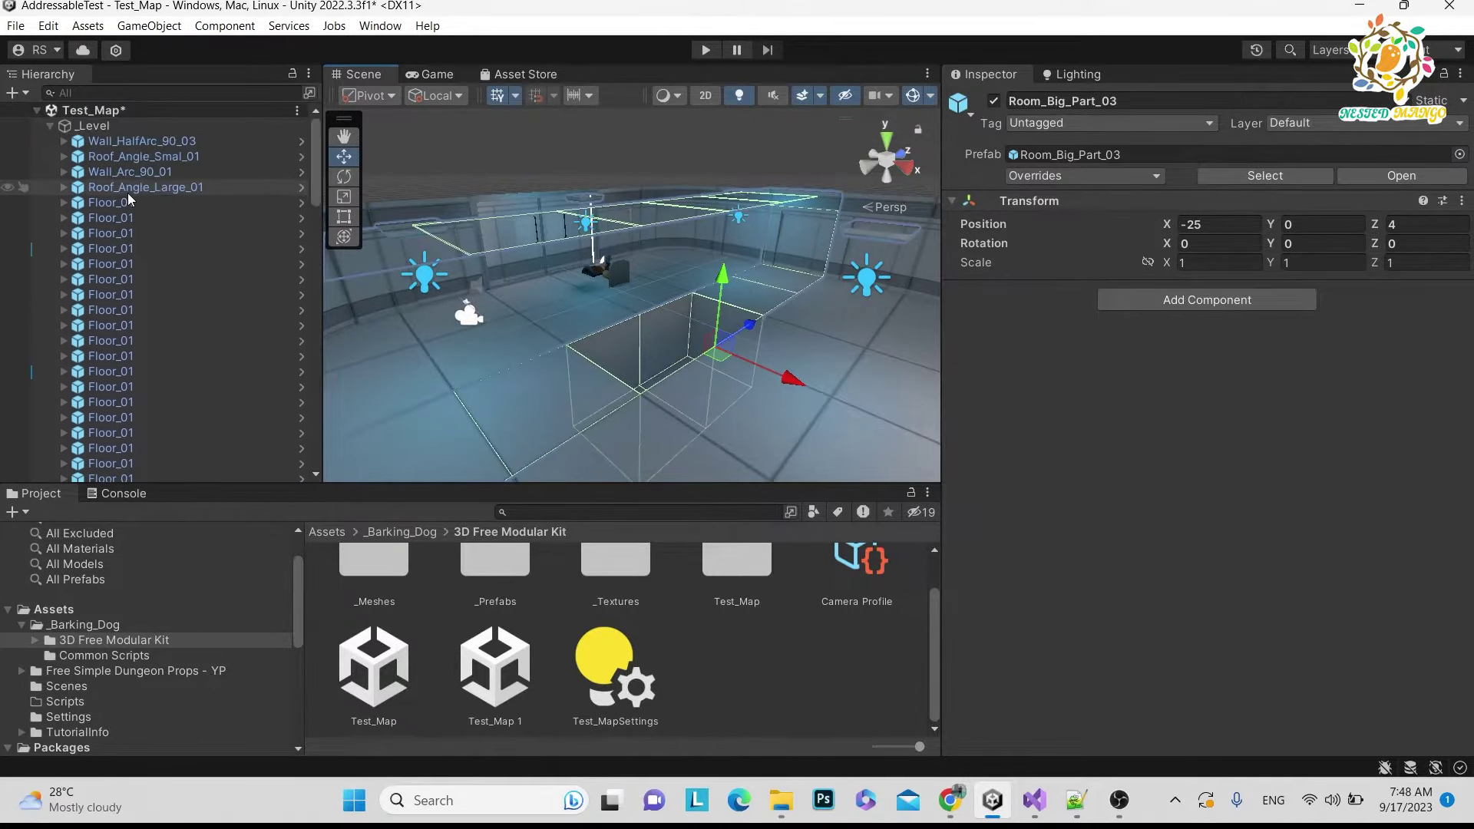
pyautogui.click(36, 111)
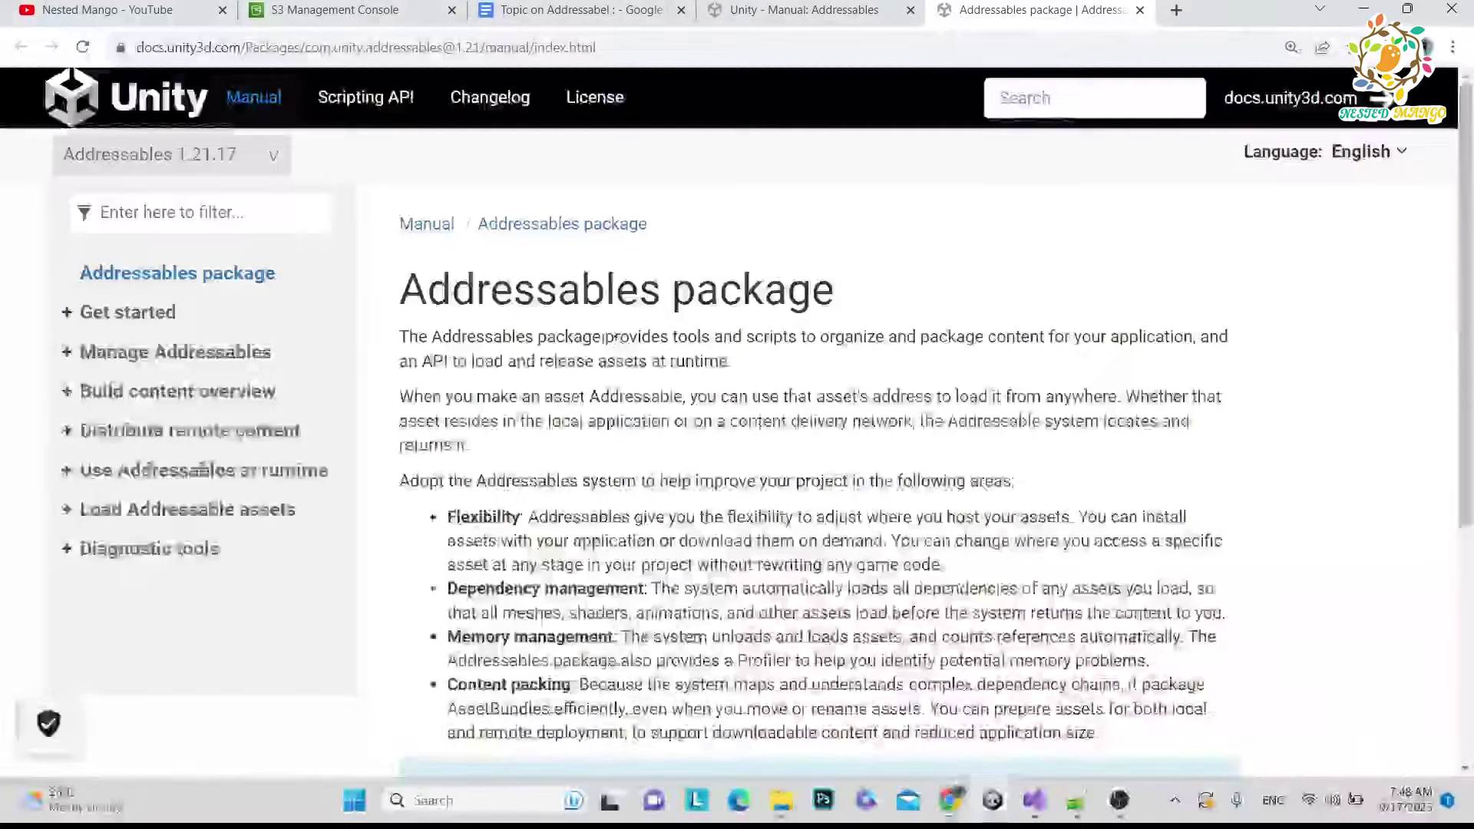
# - Switch back to the topic outline in Google Docs and append "(Older)" to the Addressable Vs Asset Bundle heading
pyautogui.hotkey('alt', 'Tab')
pyautogui.click(572, 10)
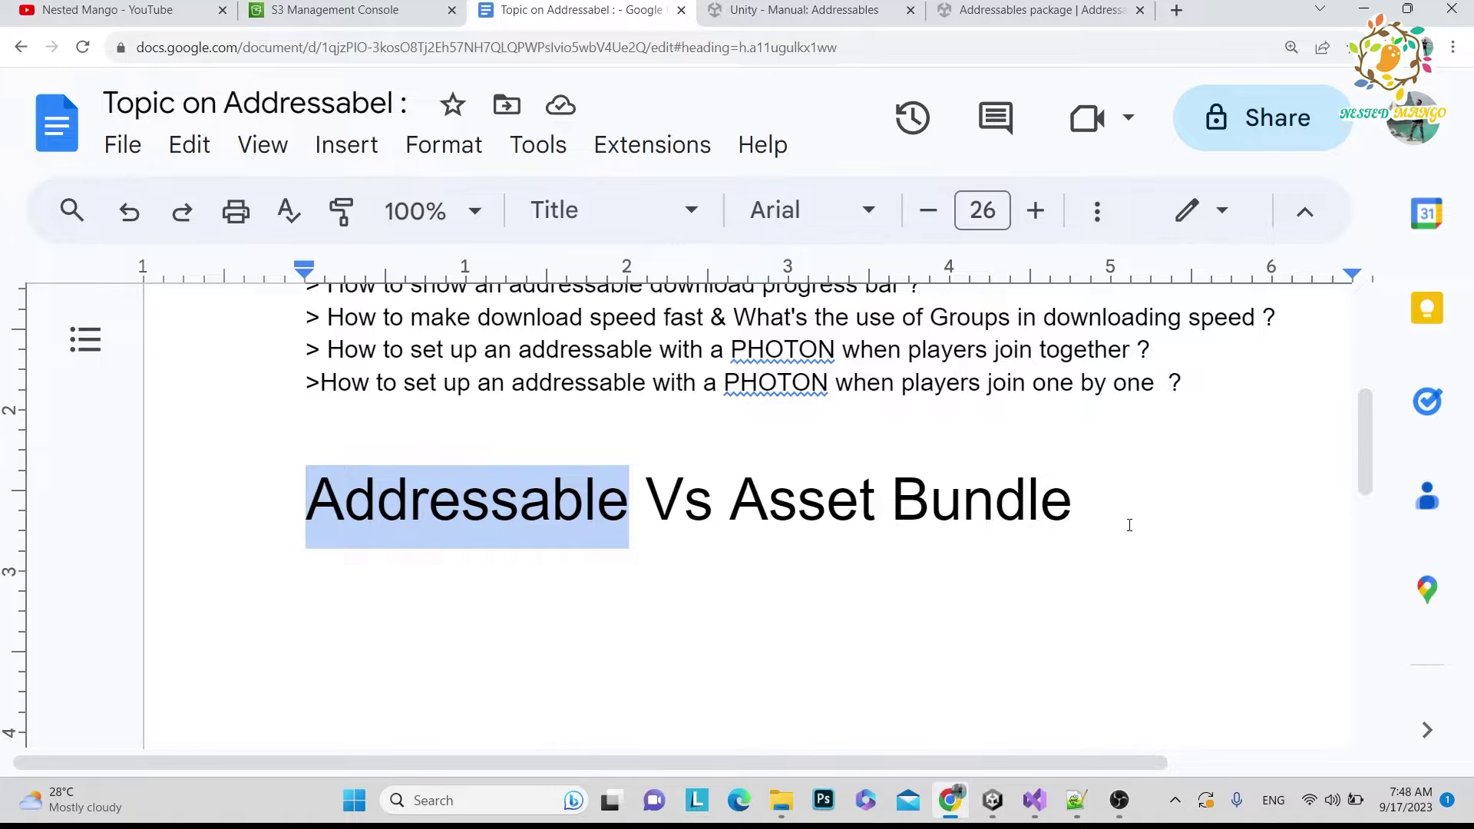
pyautogui.click(1113, 503)
pyautogui.write('()')
pyautogui.press('Left')
pyautogui.write('Older')
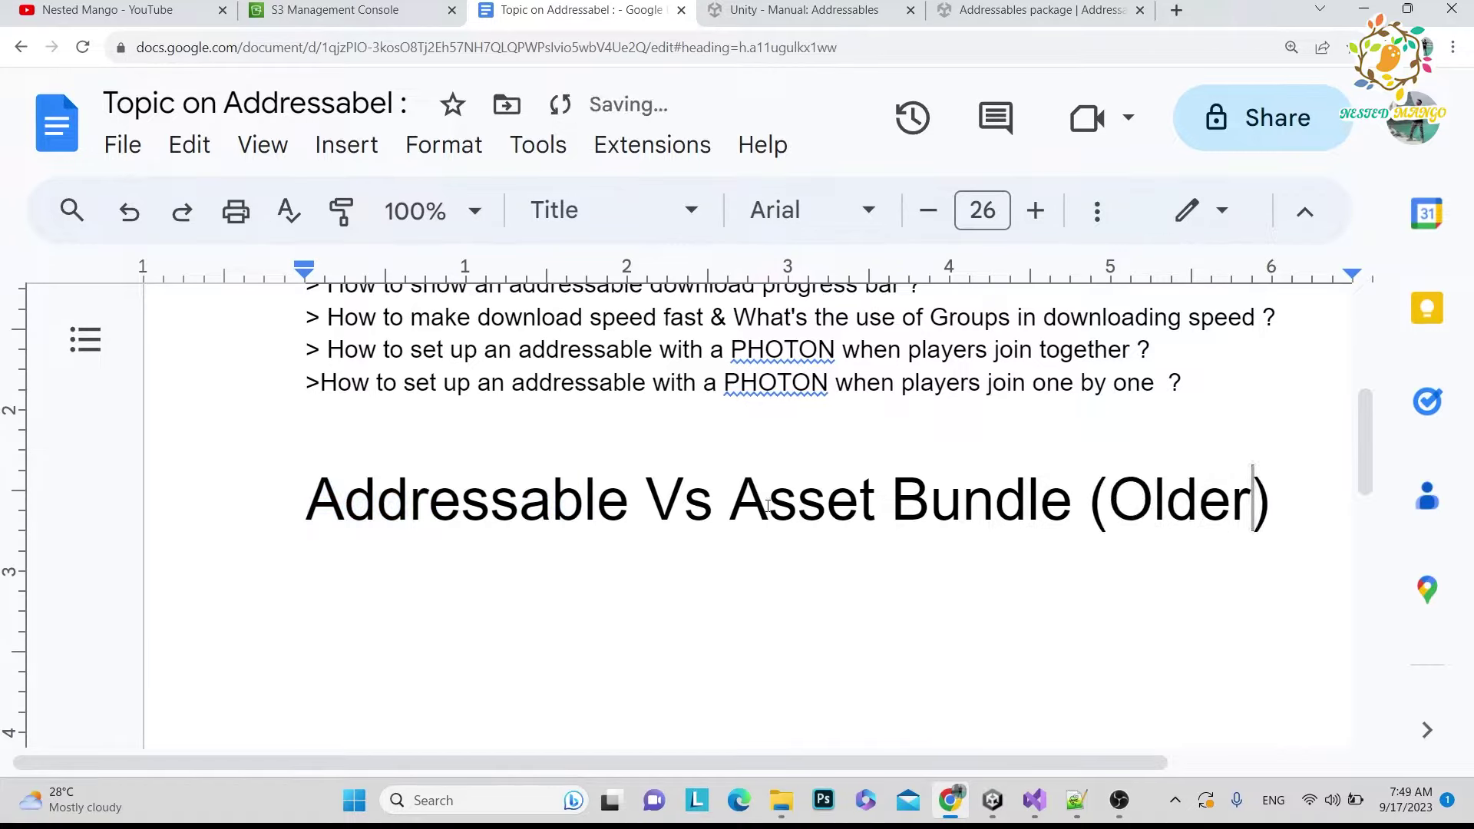
# - Add "PUBG" after "Older" inside the parentheses of the Asset Bundle heading
pyautogui.moveTo(731, 504); pyautogui.dragTo(1041, 503)
pyautogui.hotkey('alt', 'Tab')
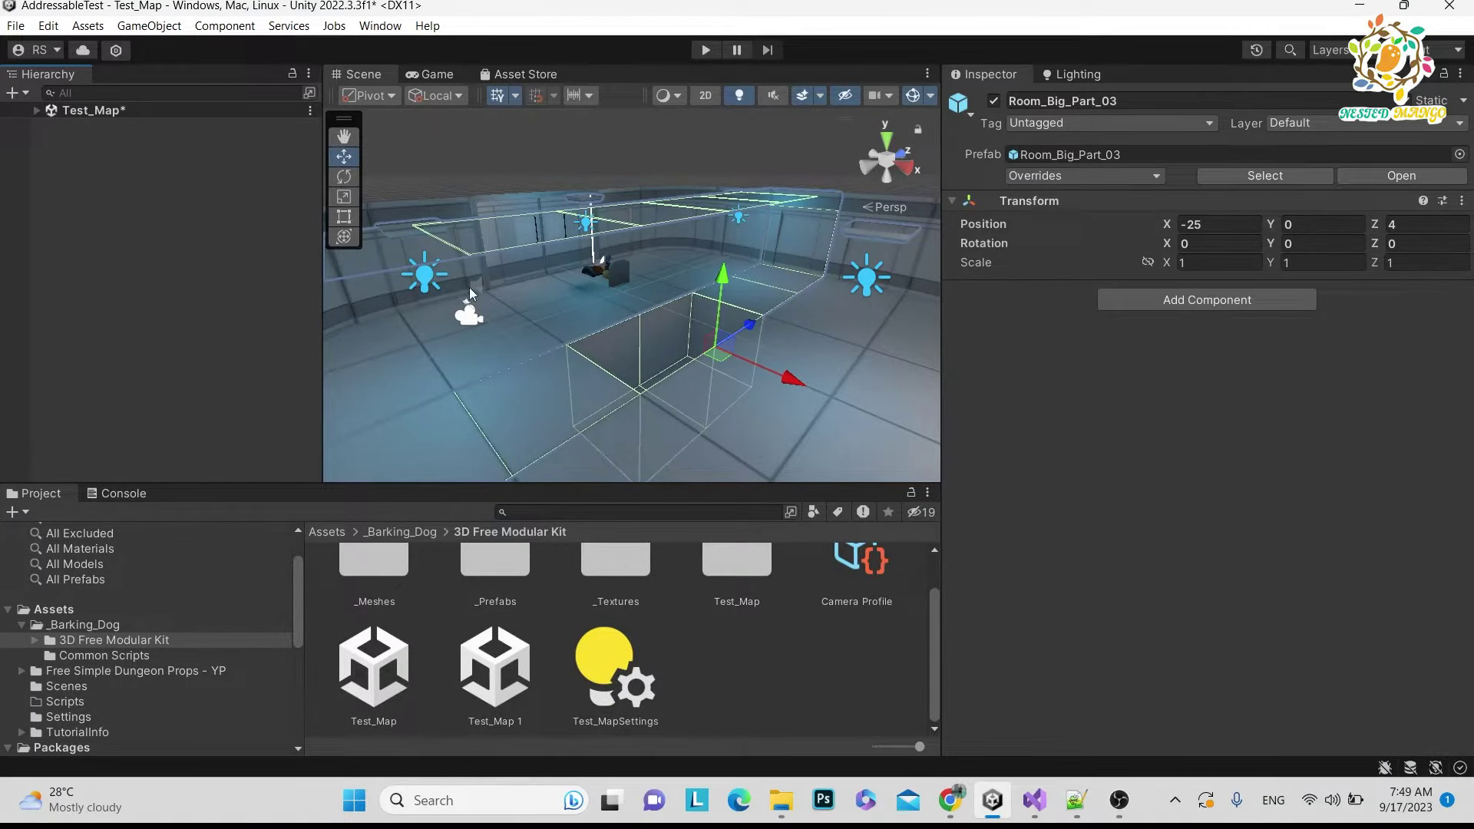
pyautogui.hotkey('alt', 'Tab')
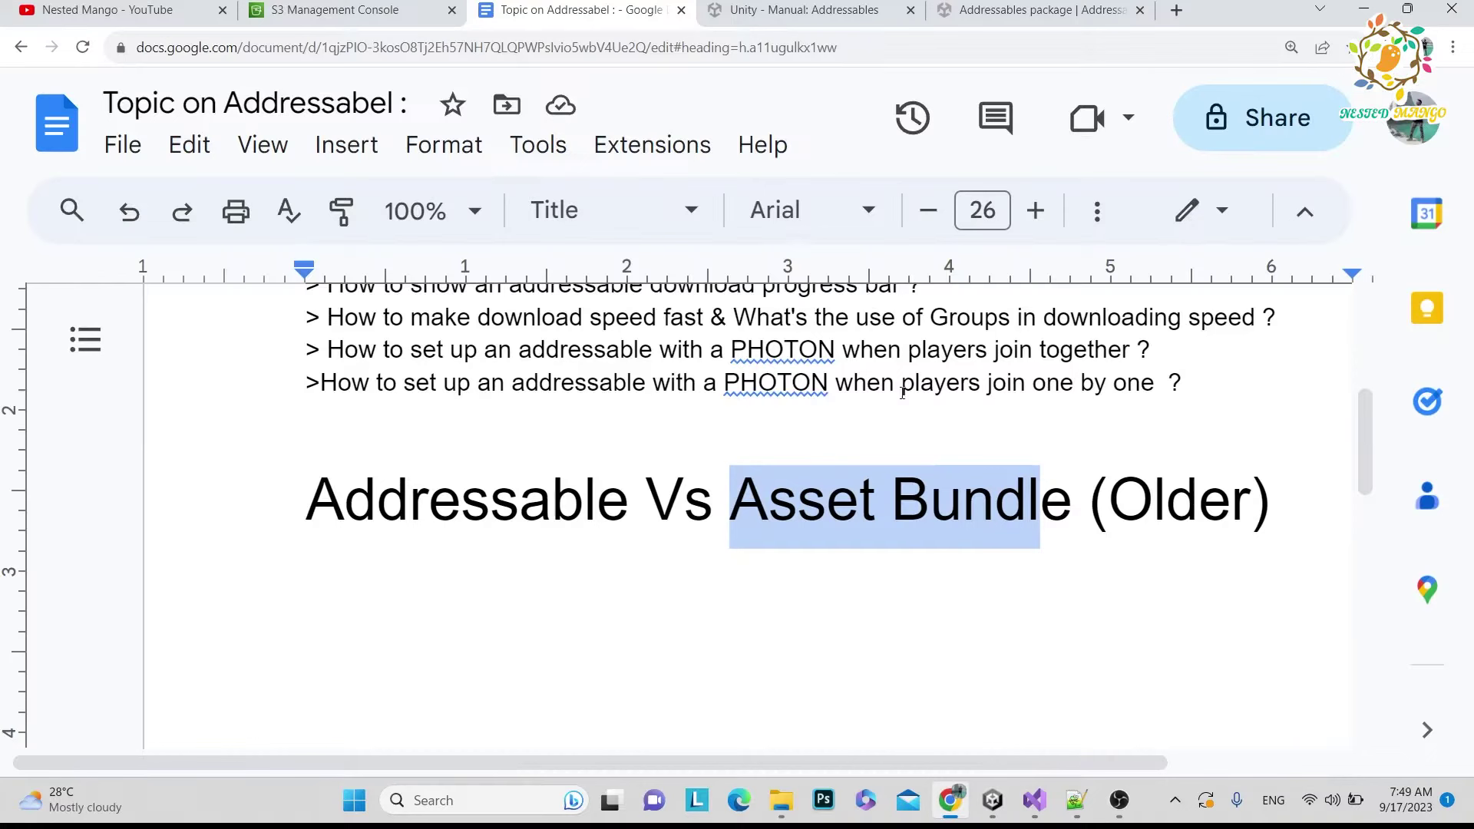
pyautogui.click(1261, 504)
pyautogui.write('PUB')
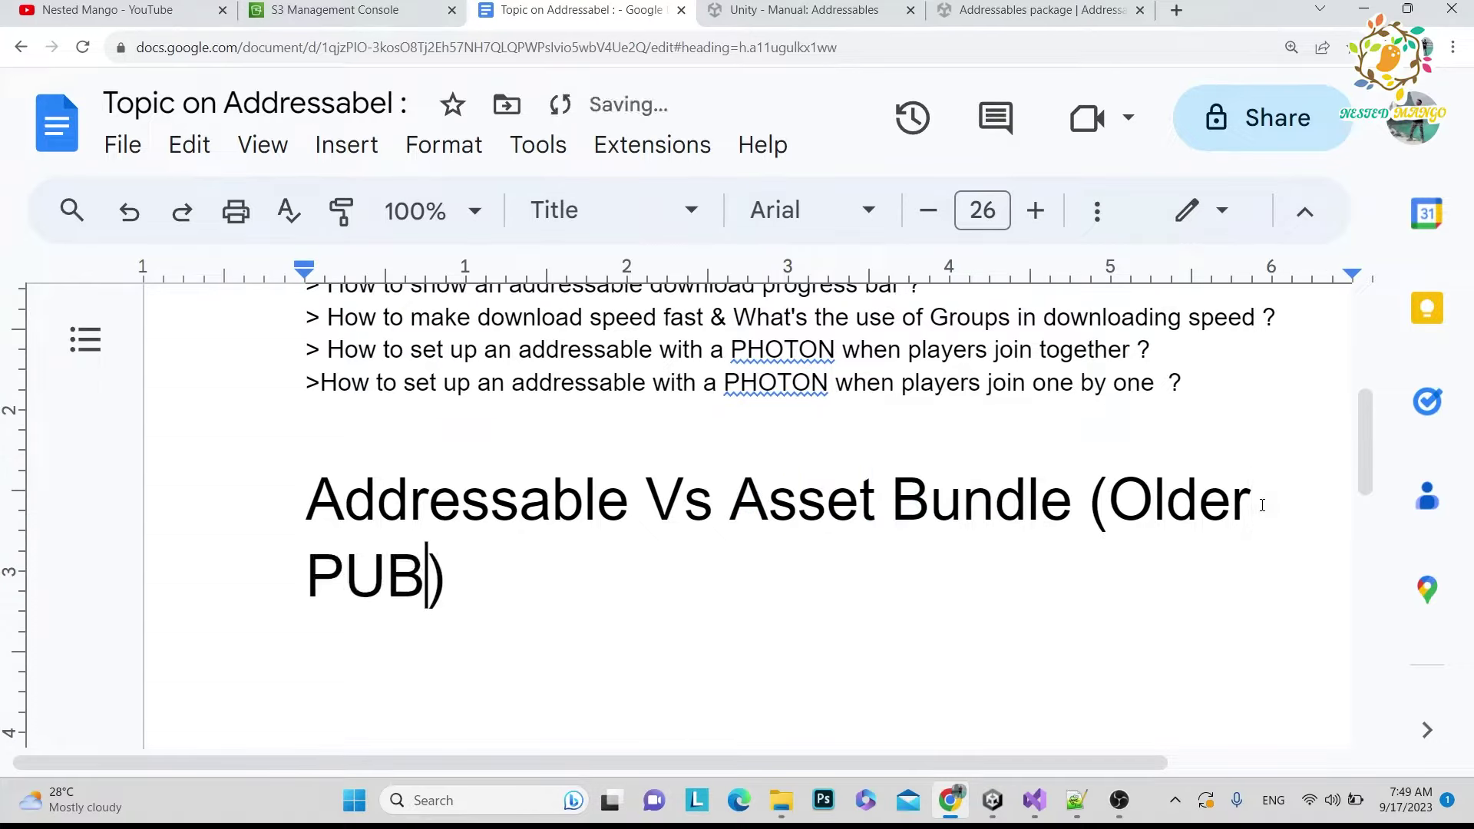
pyautogui.write('G')
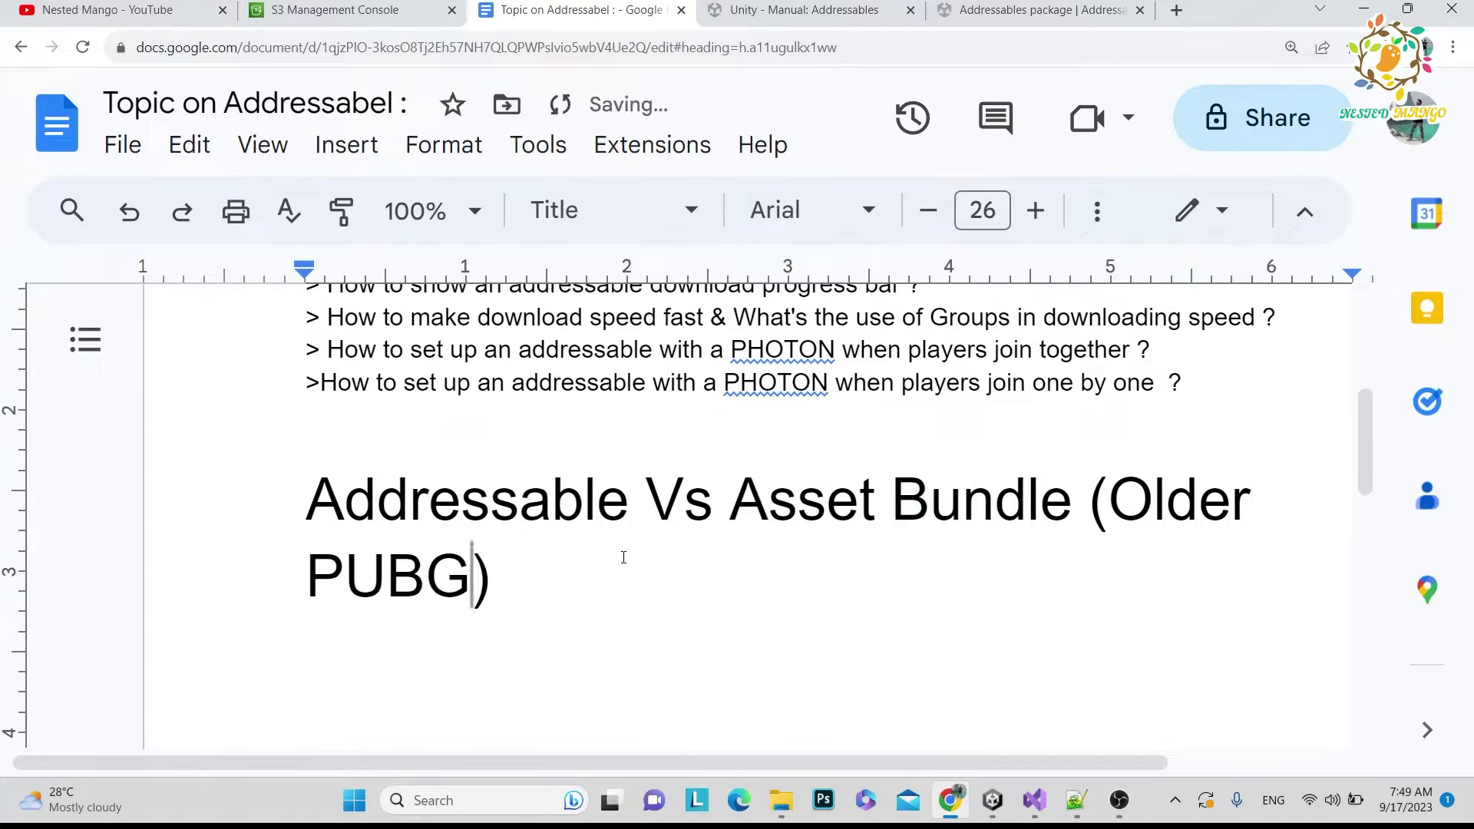
# - Highlight the terms Asset Bundle, PUBG and Addressable in the comparison heading one after another
pyautogui.moveTo(713, 490); pyautogui.dragTo(1033, 486)
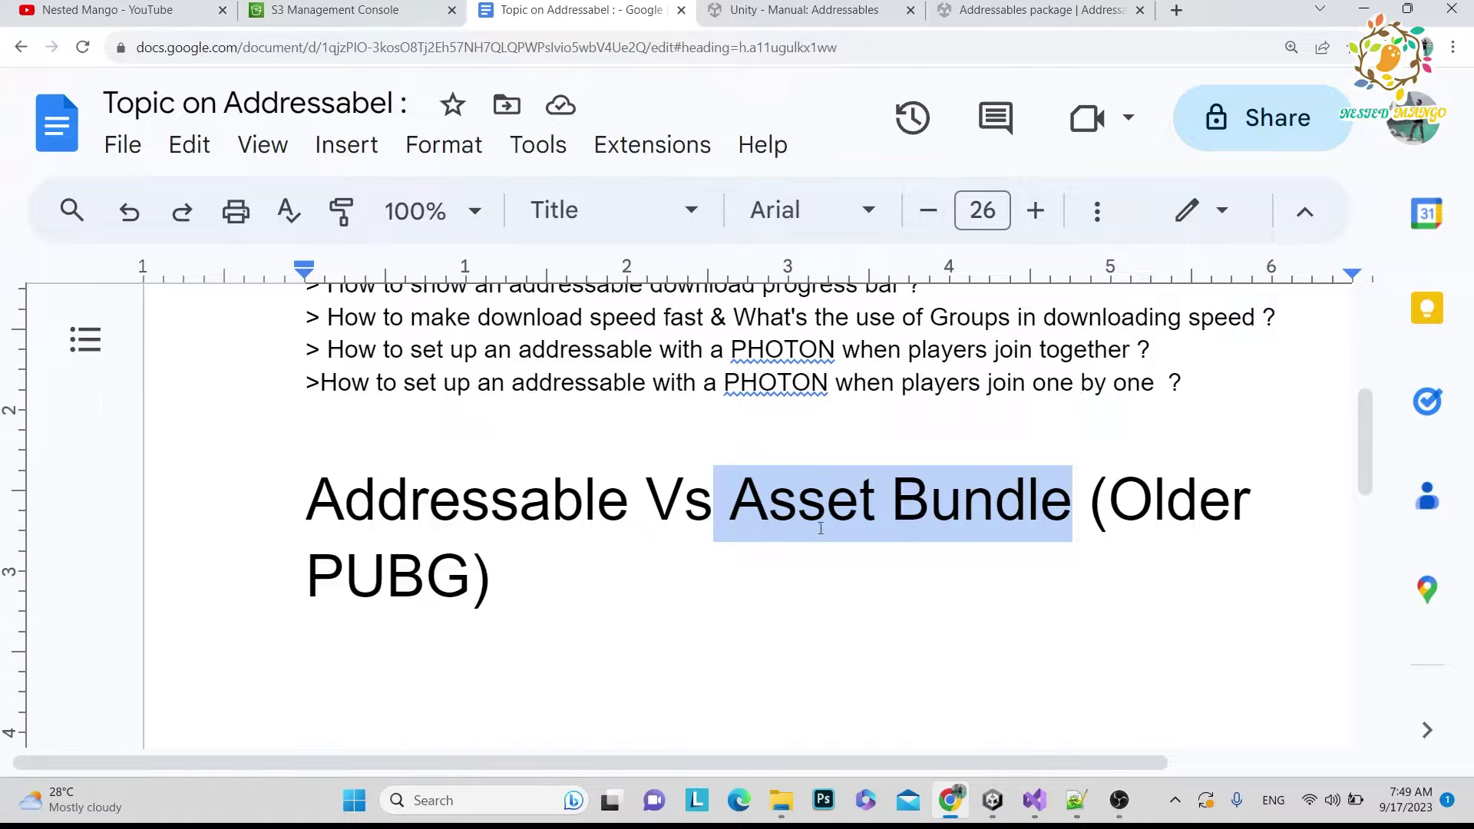
pyautogui.moveTo(471, 581); pyautogui.dragTo(346, 578)
pyautogui.moveTo(731, 498); pyautogui.dragTo(1038, 504)
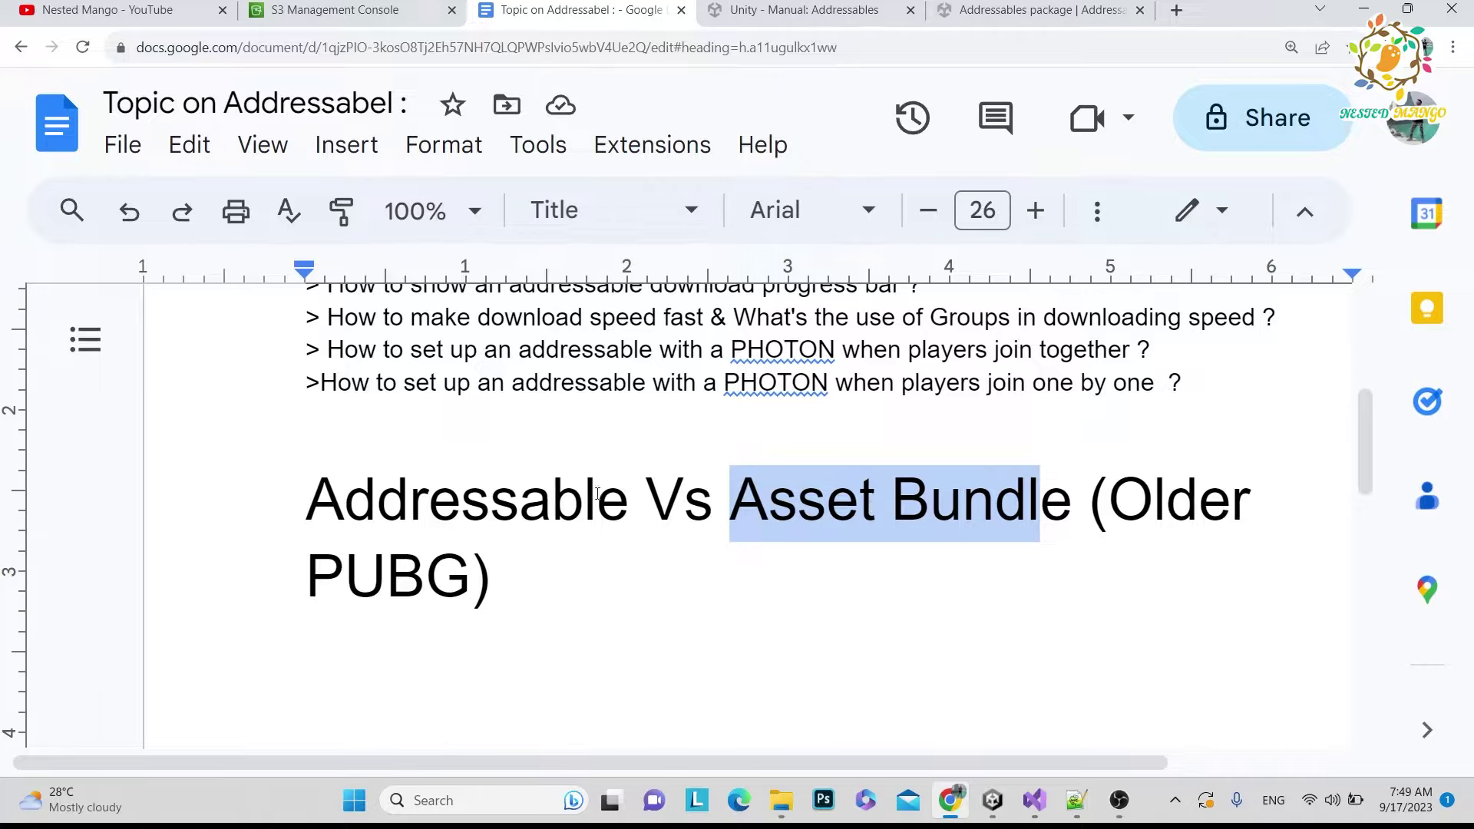
pyautogui.click(627, 505)
pyautogui.moveTo(626, 505); pyautogui.dragTo(298, 487)
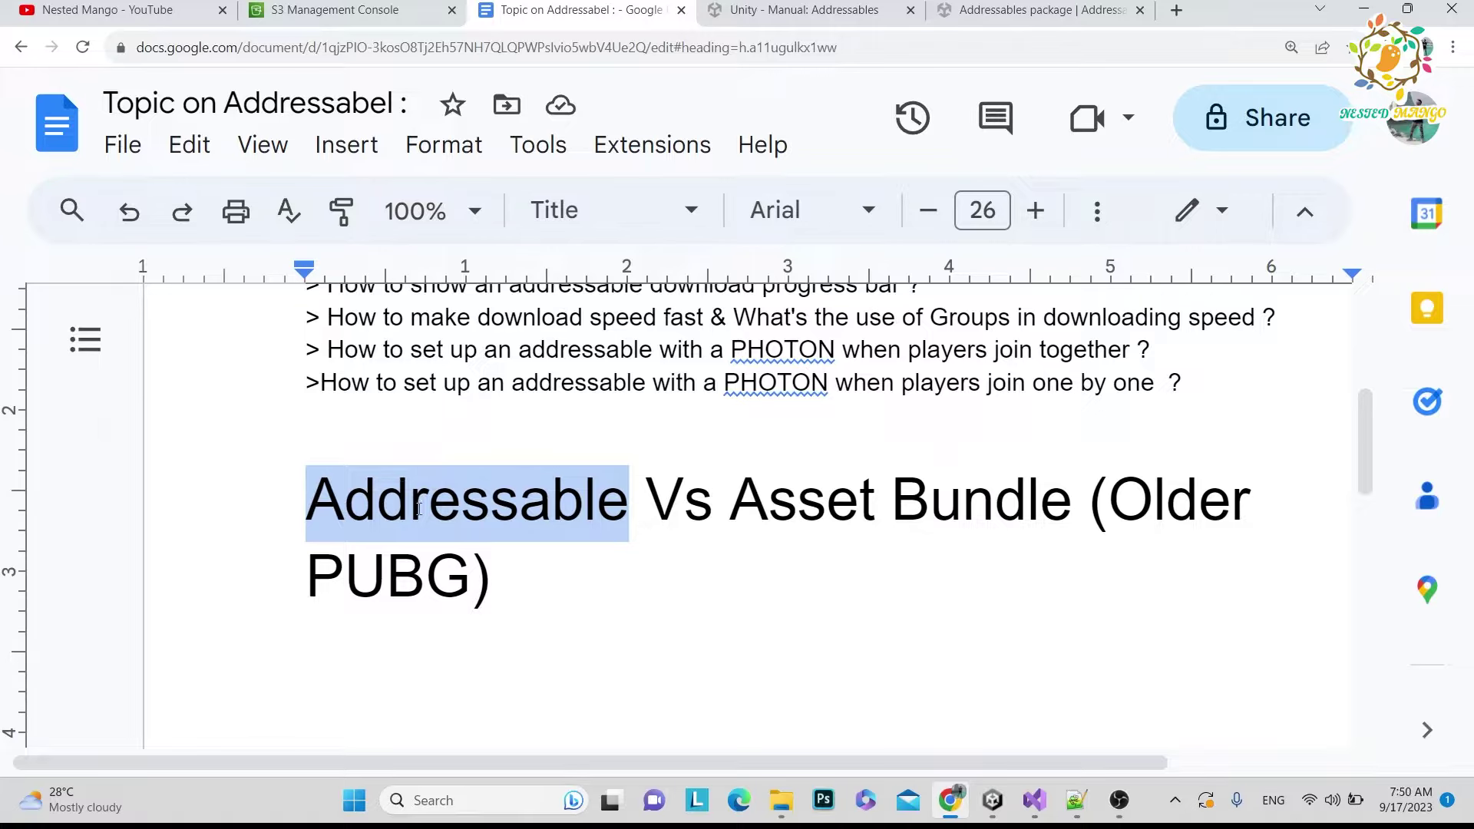
# - Switch to the Unity editor and inspect the components of a Floor_01 tile in the room
pyautogui.hotkey('alt', 'Tab')
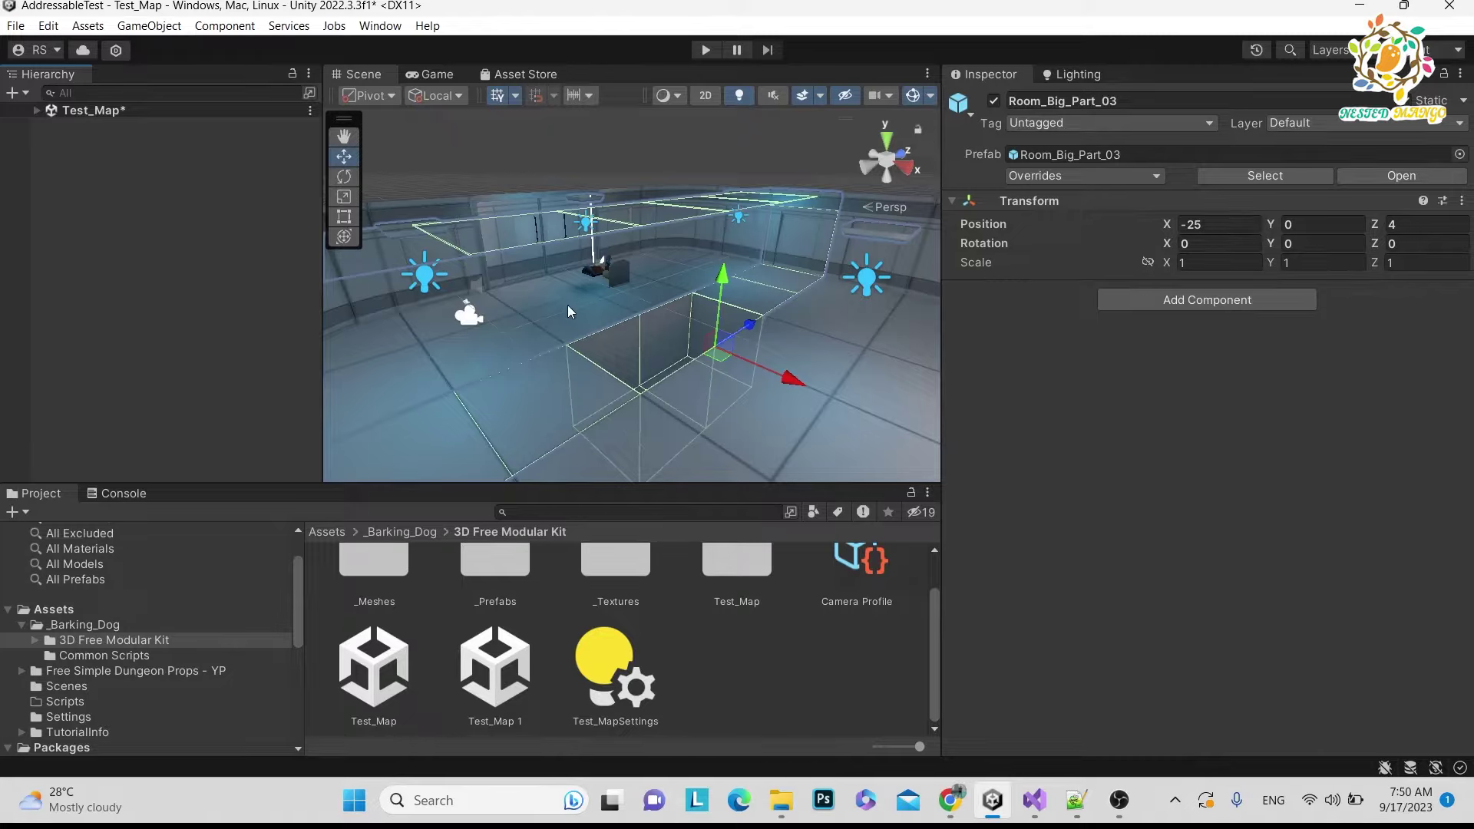
pyautogui.click(531, 327)
pyautogui.click(519, 327)
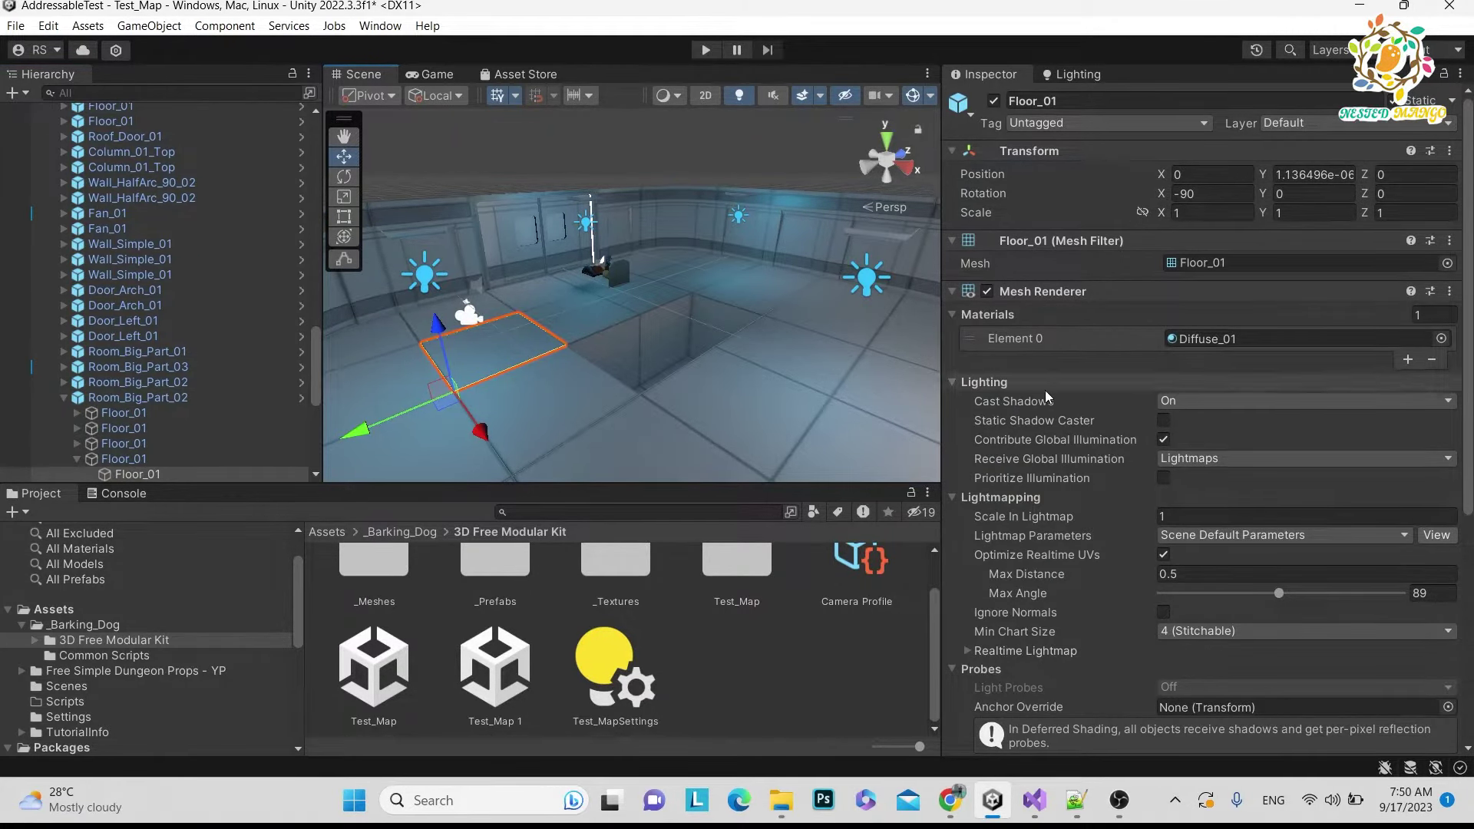
pyautogui.scroll(-5, 1085, 404)
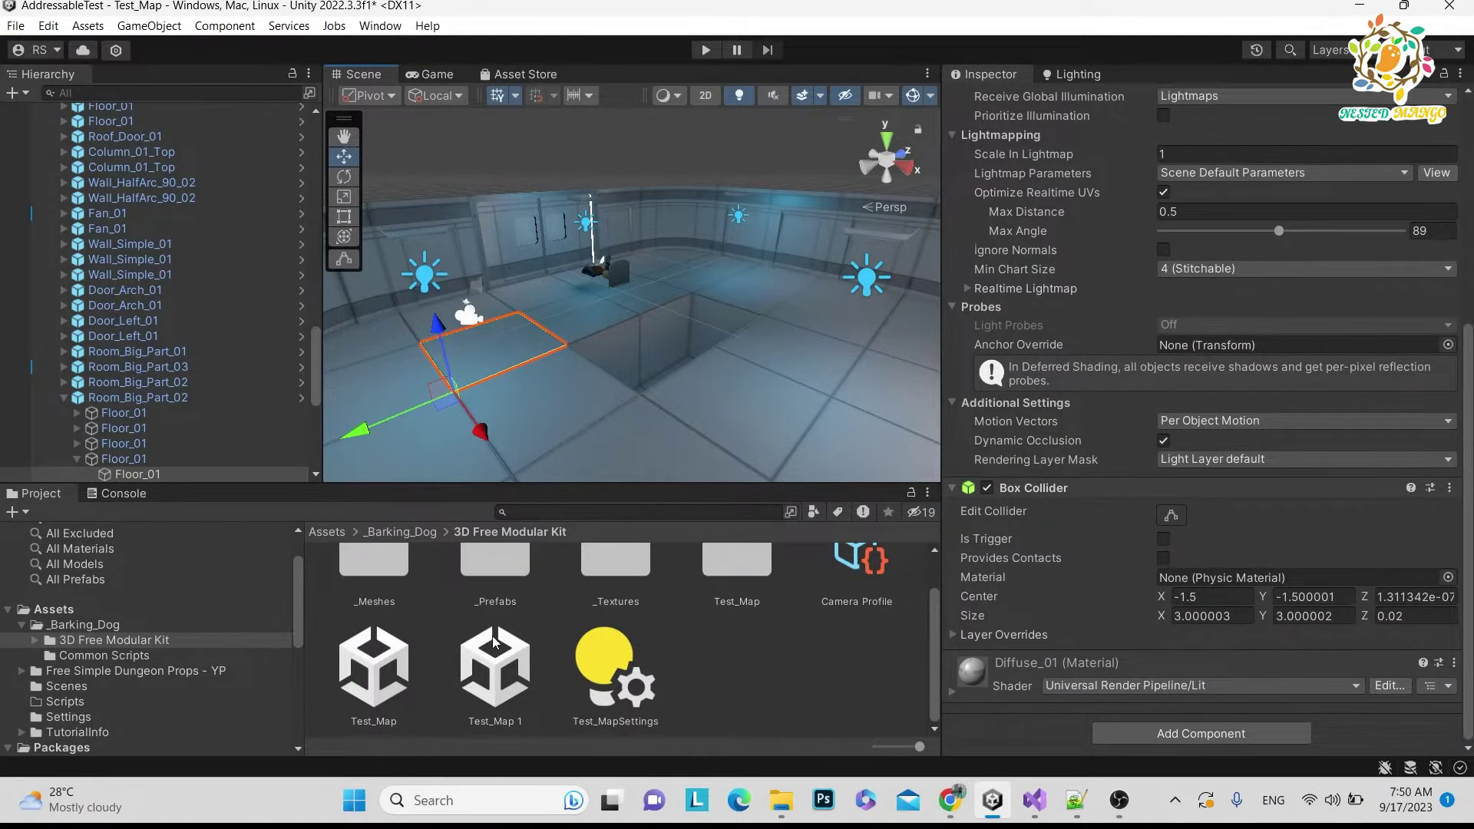
# - Select the Axe prefab in the Free Simple Dungeon Props - YP Prefabs folder and show its AssetBundle assignment options
pyautogui.click(21, 670)
pyautogui.click(77, 717)
pyautogui.click(390, 624)
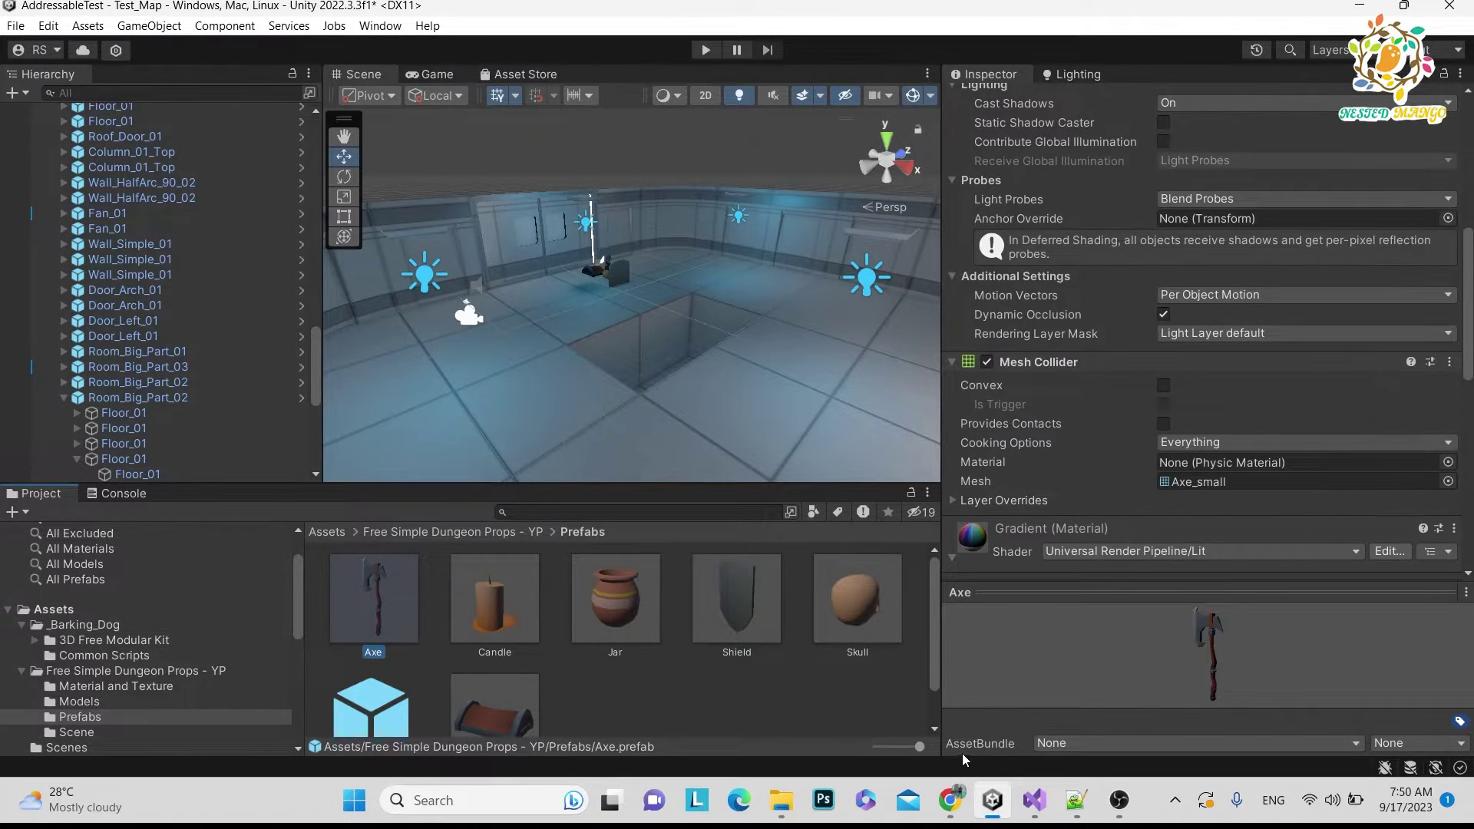
pyautogui.click(1062, 745)
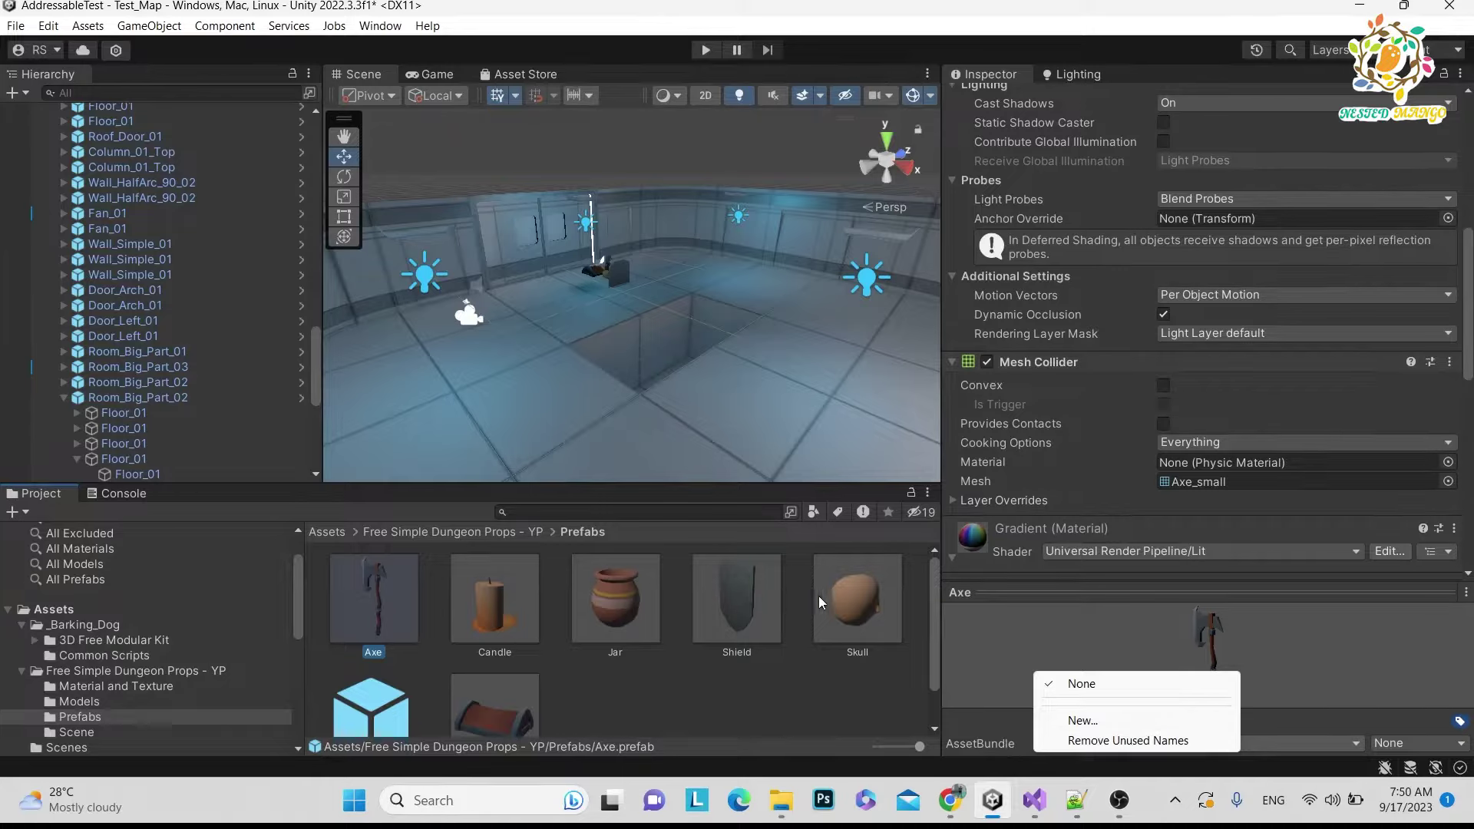
# - Switch to the browser and view the Unity Manual's Addressables page and the Addressables package documentation, comparing with the Axe prefab in Unity
pyautogui.hotkey('alt', 'Tab')
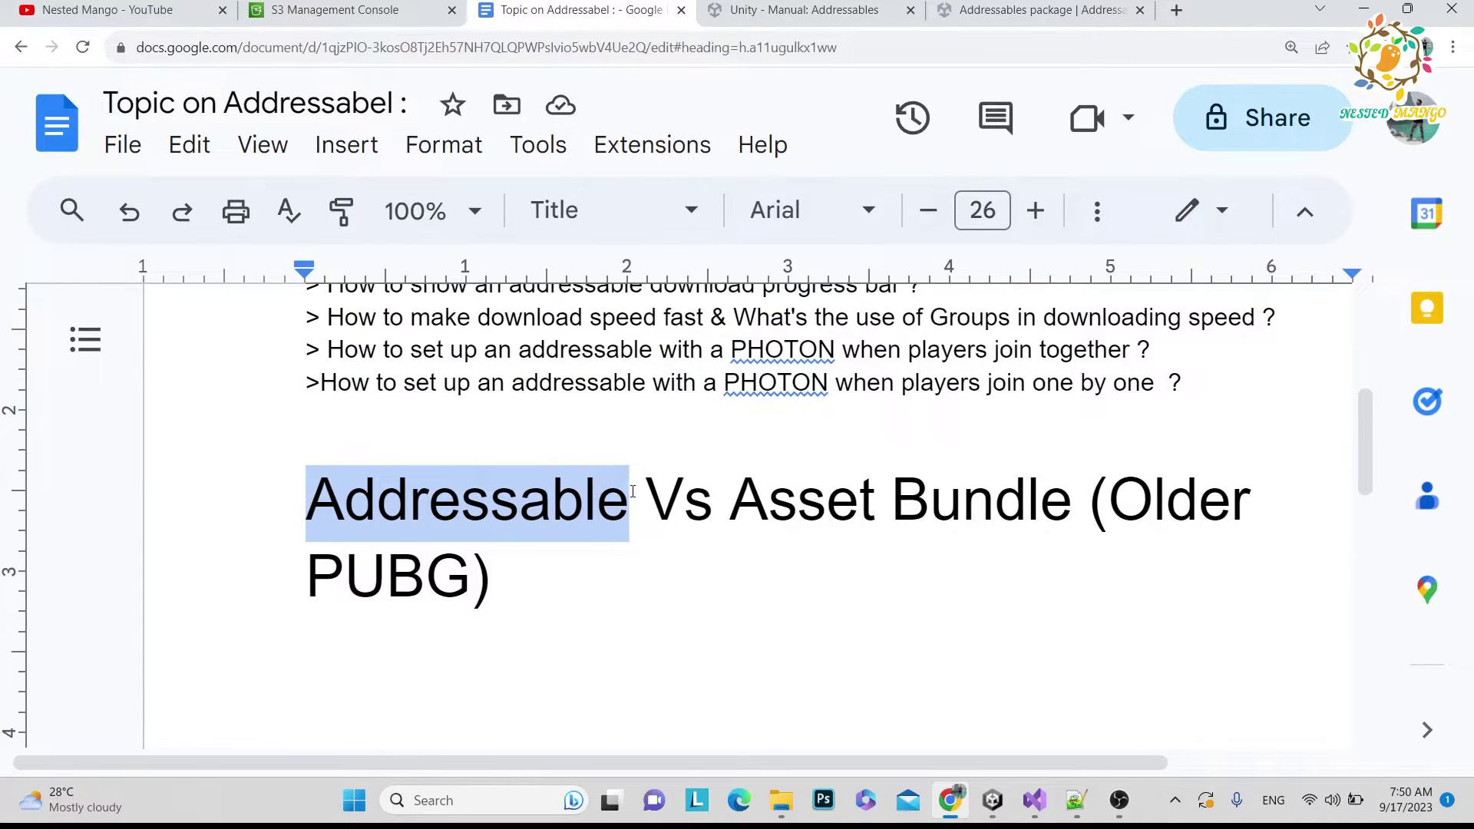
pyautogui.click(802, 11)
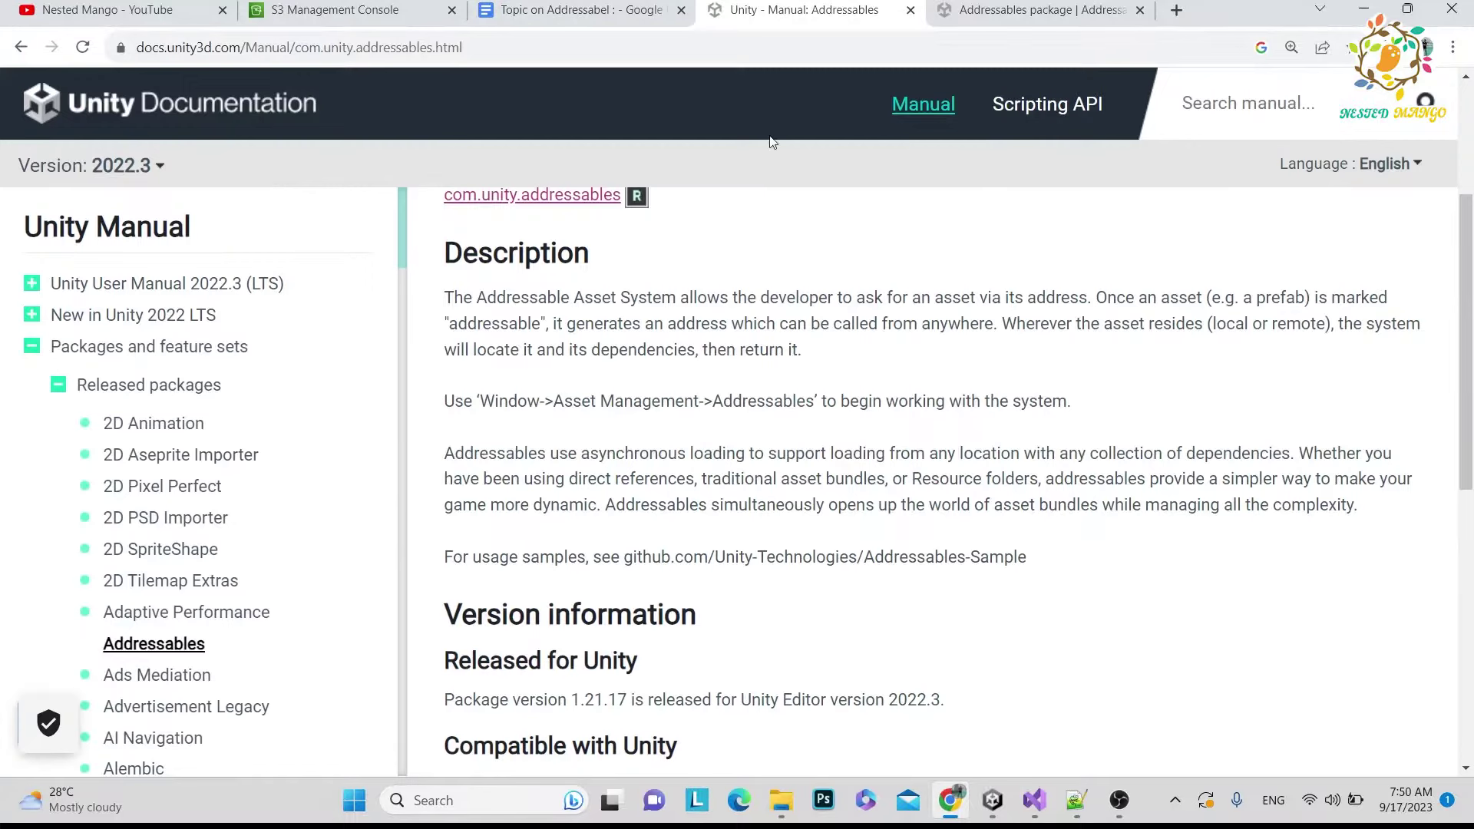
pyautogui.click(985, 10)
pyautogui.scroll(-2, 514, 407)
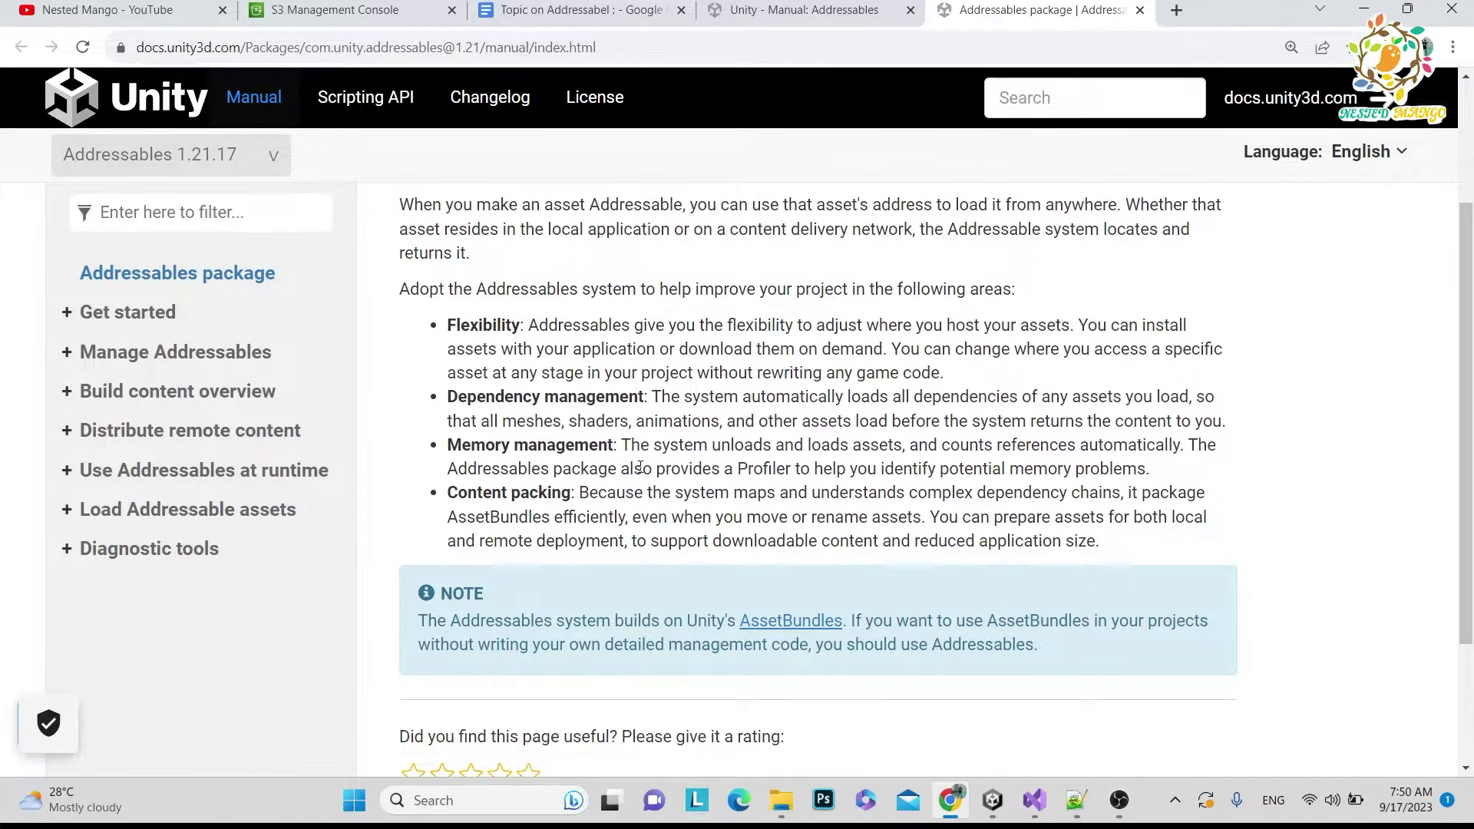
pyautogui.hotkey('alt', 'Tab')
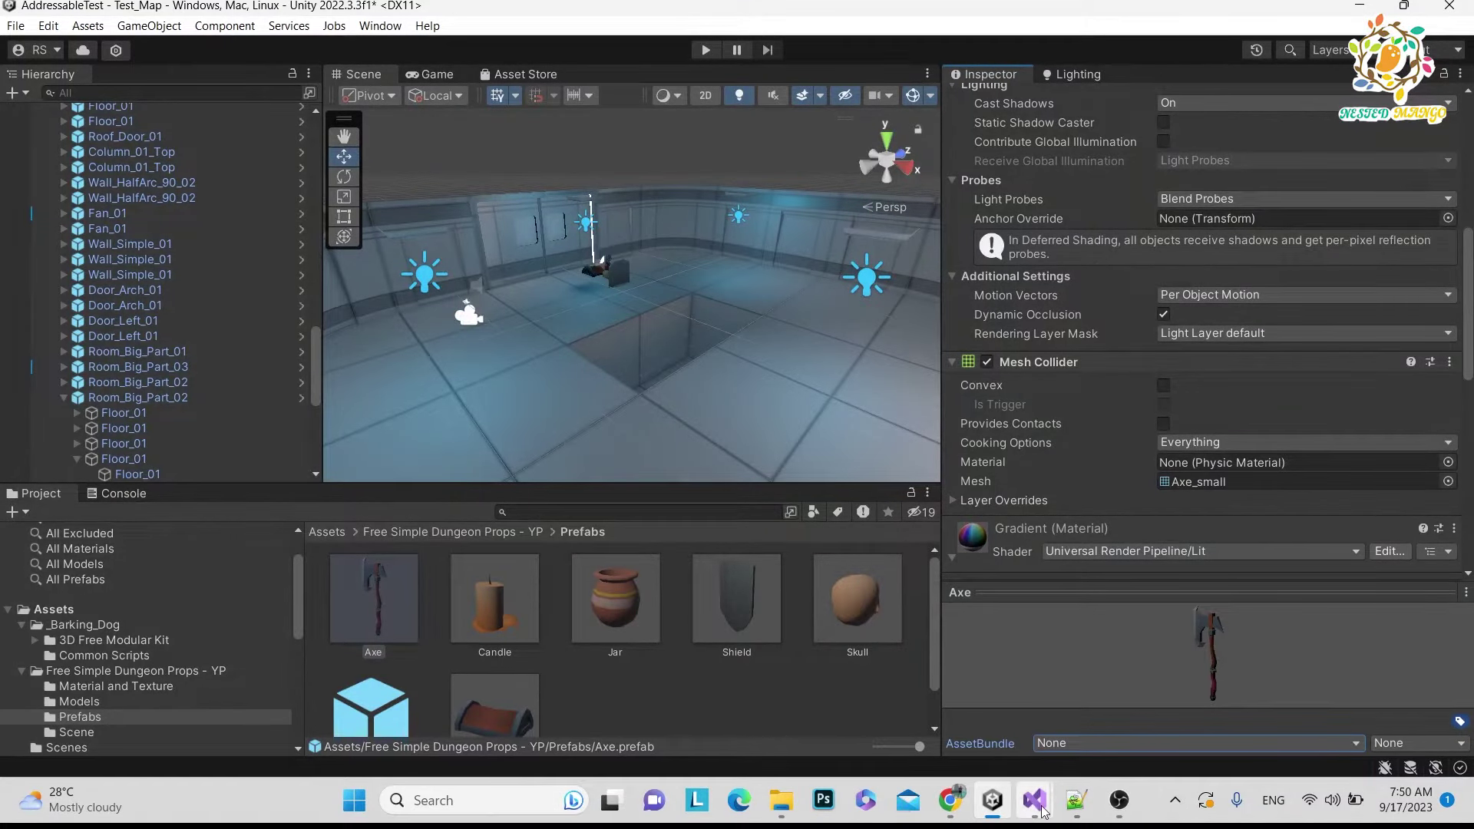
pyautogui.hotkey('alt', 'Tab')
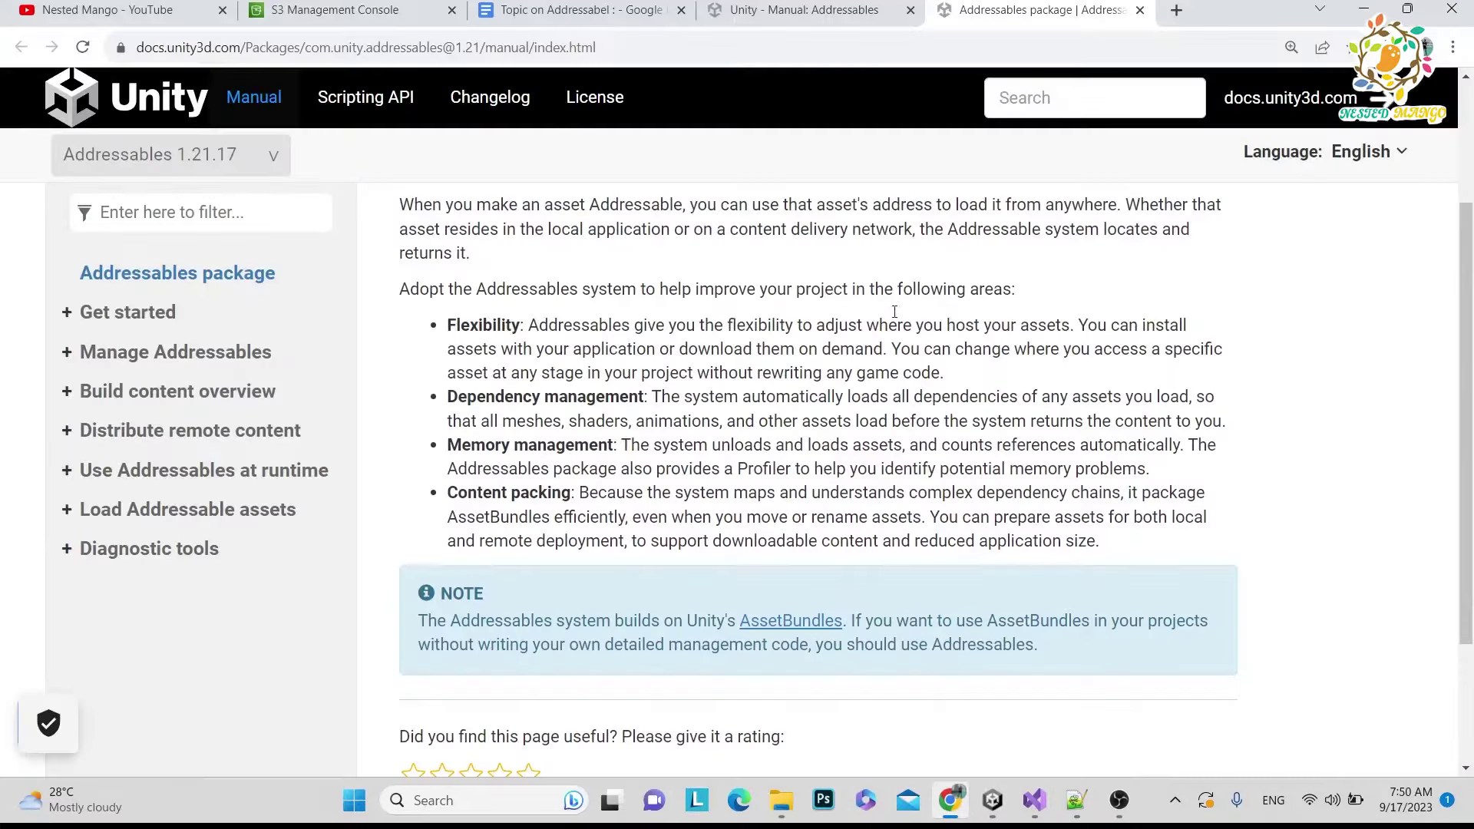
# - Return to the Topic on Addressabel document and highlight the word Addressable in the comparison heading
pyautogui.click(597, 13)
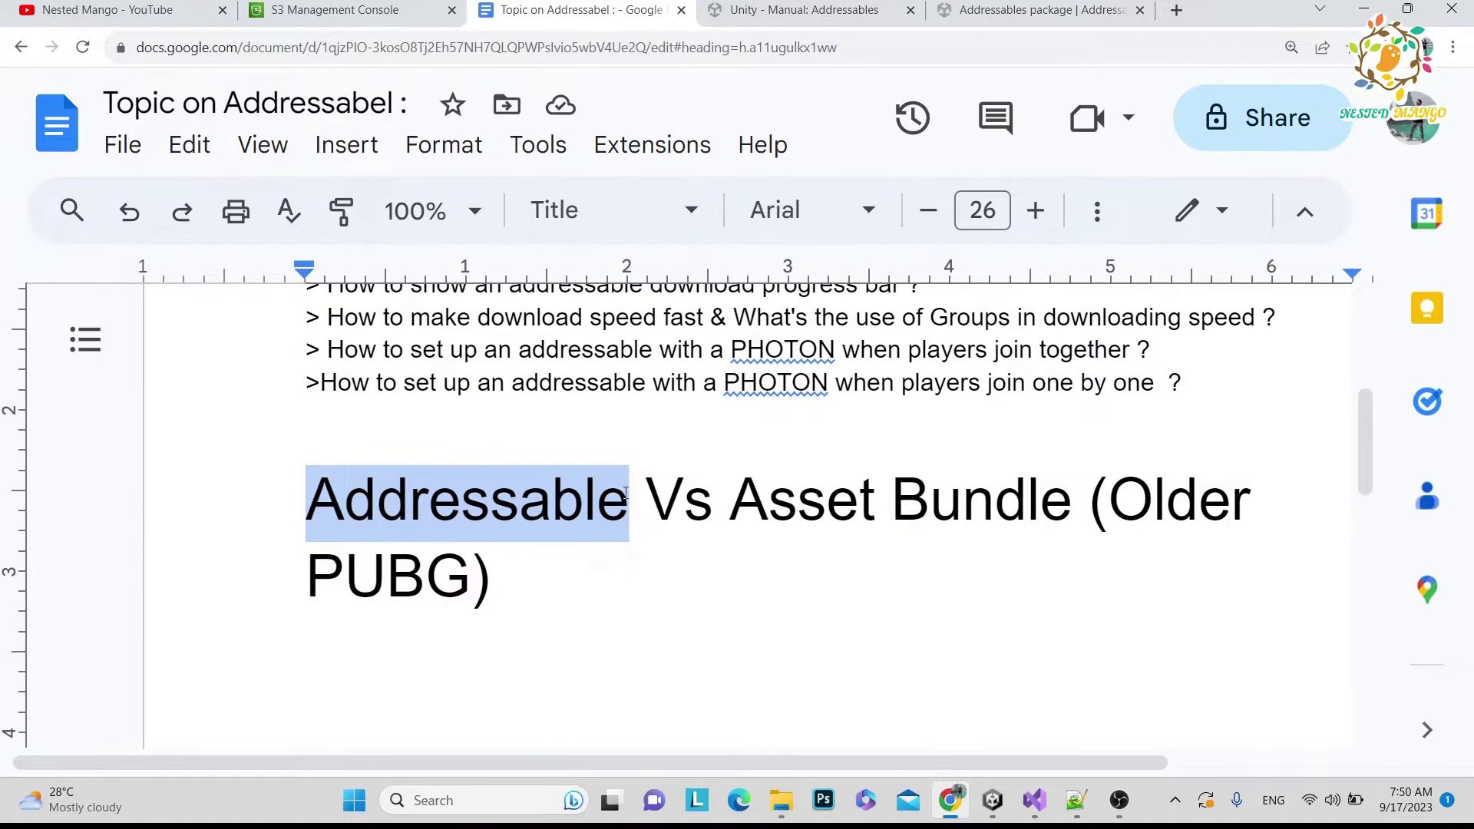
pyautogui.moveTo(625, 494); pyautogui.dragTo(521, 492)
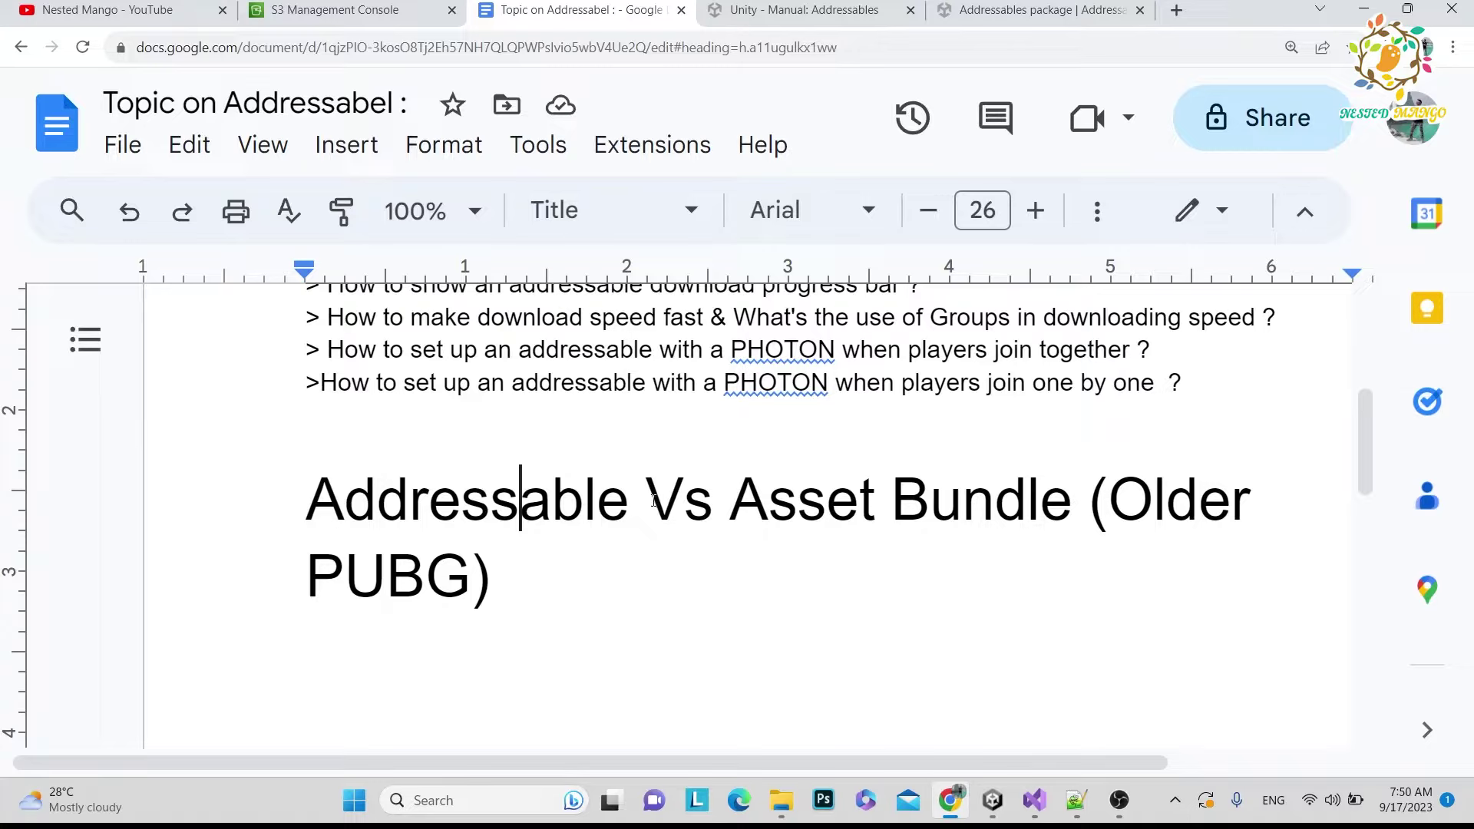
pyautogui.moveTo(630, 496); pyautogui.dragTo(321, 476)
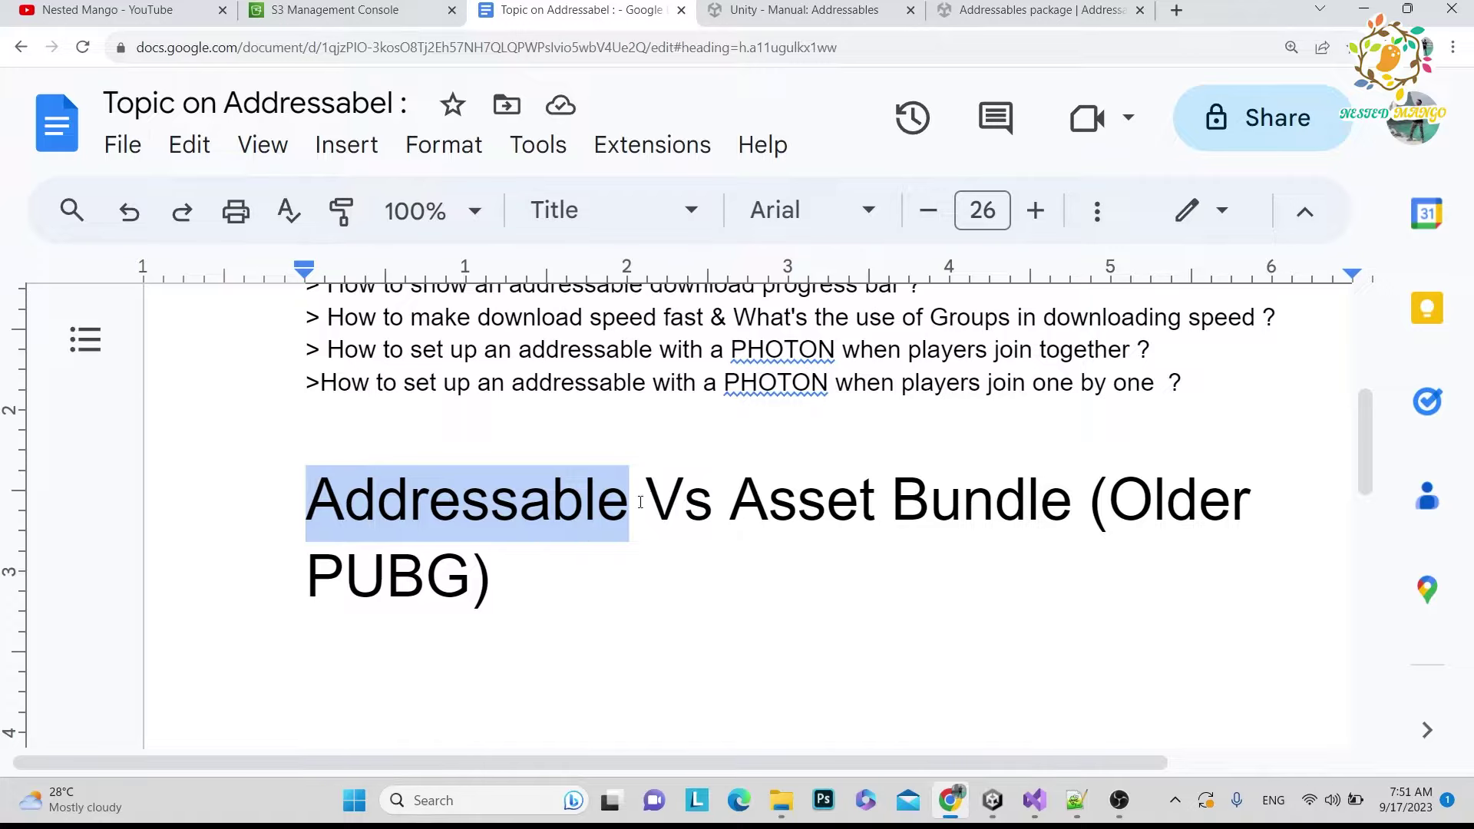
# - Start a new line below the comparison heading and write "Scene Addressano NOt"
pyautogui.click(549, 571)
pyautogui.press('Return')
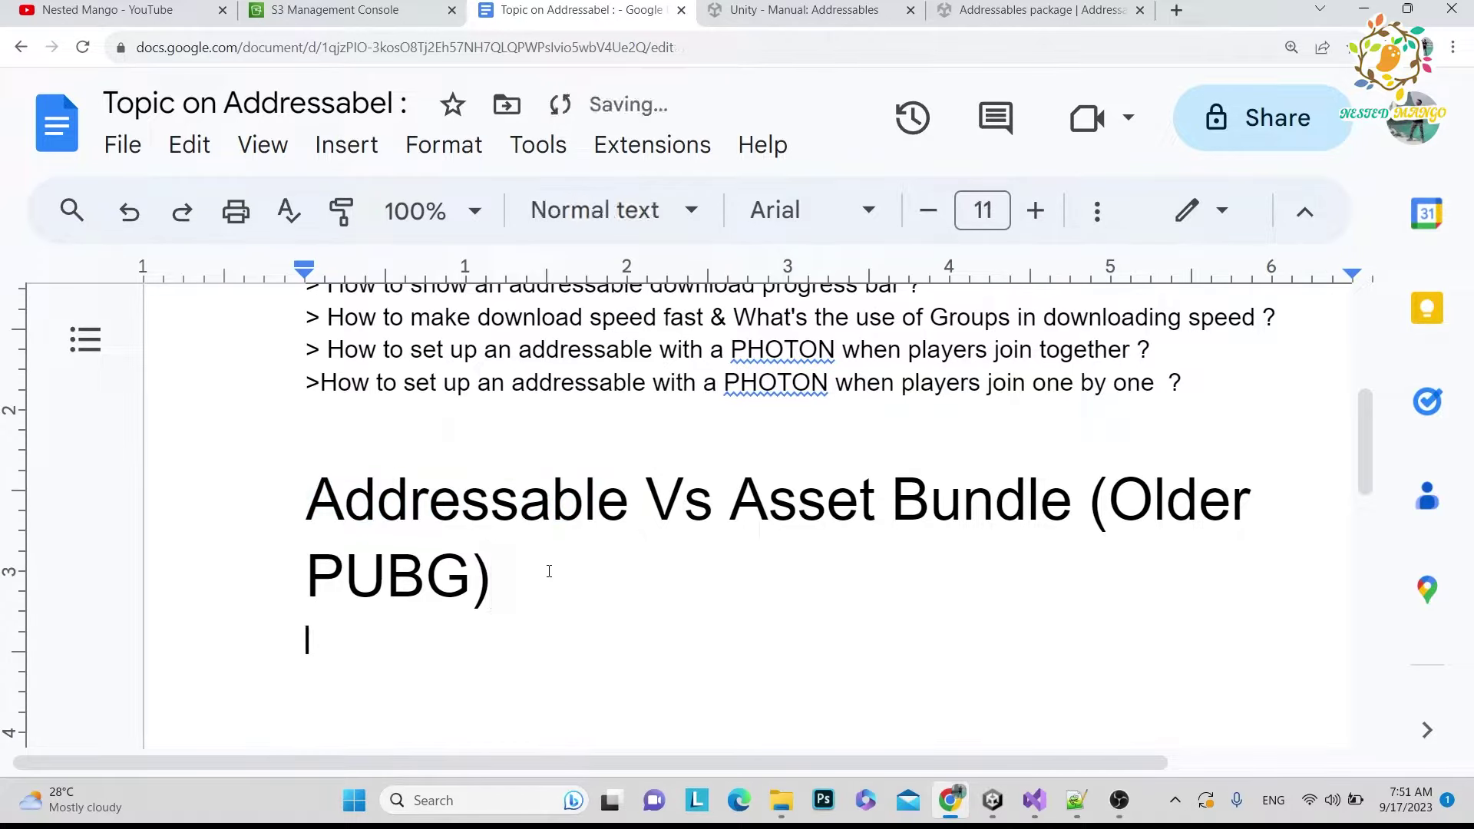
pyautogui.scroll(-2, 546, 569)
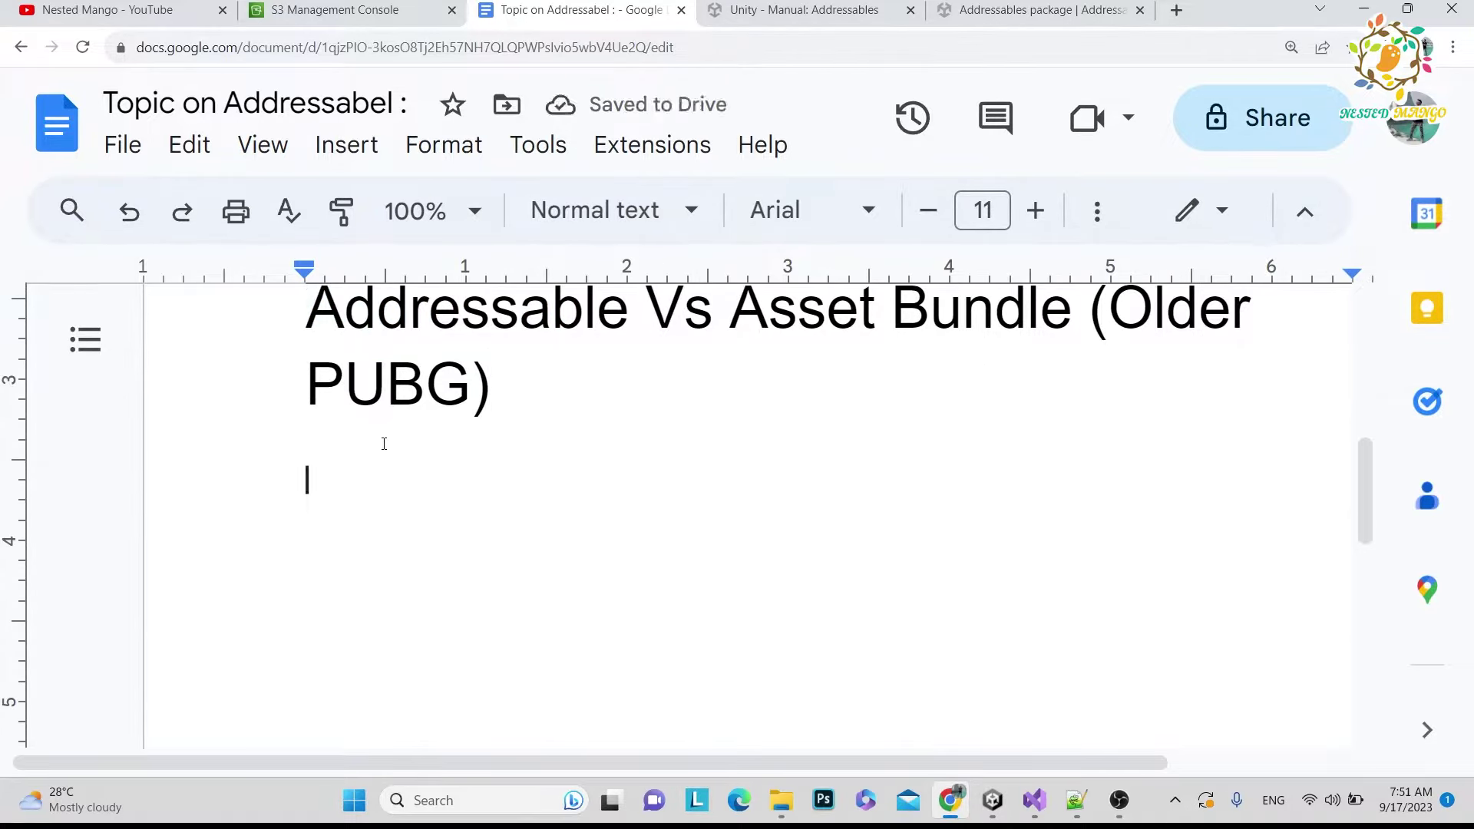
pyautogui.write('Sc')
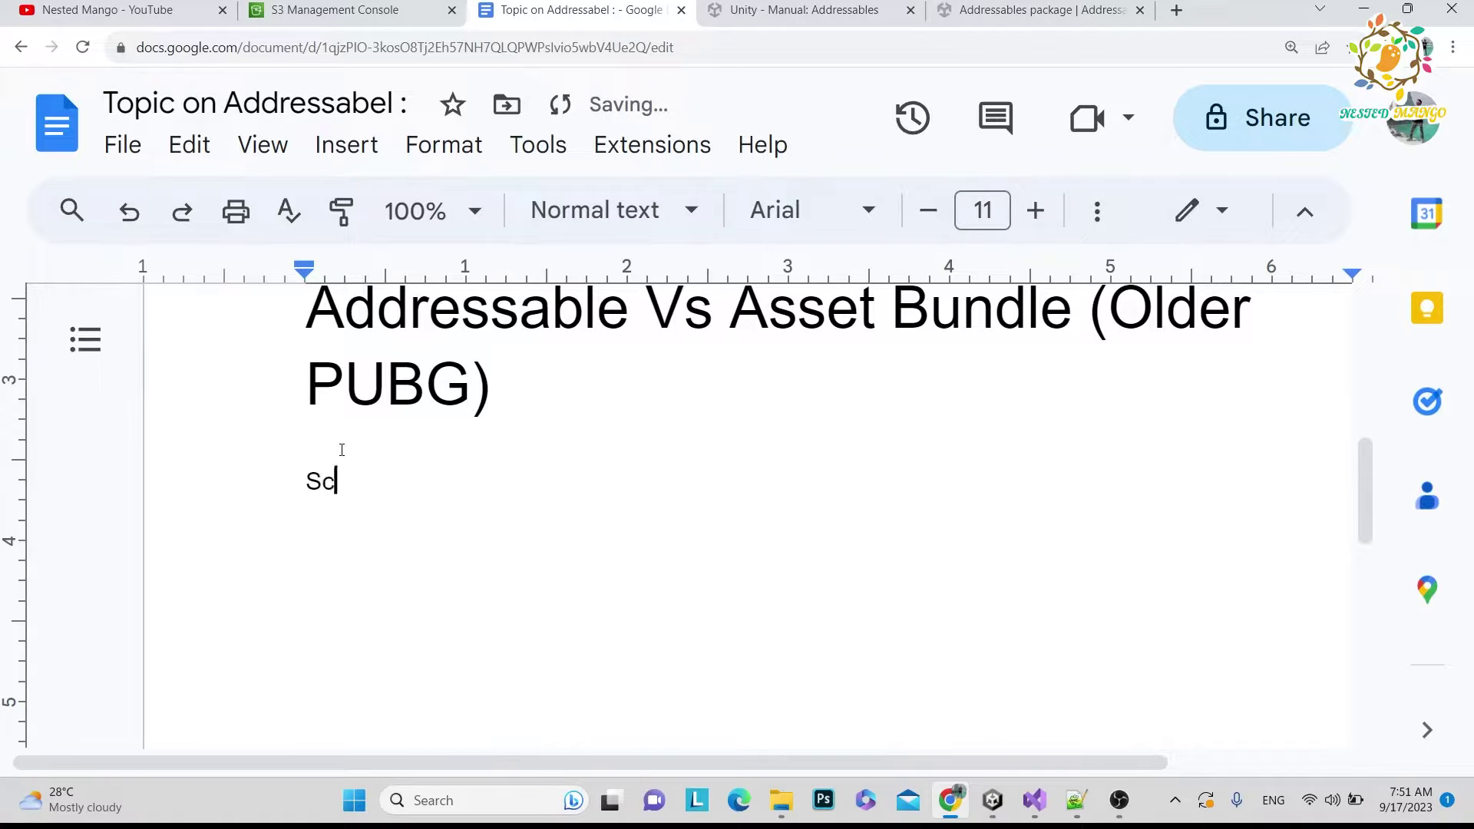
pyautogui.write('ene Addressano NOt')
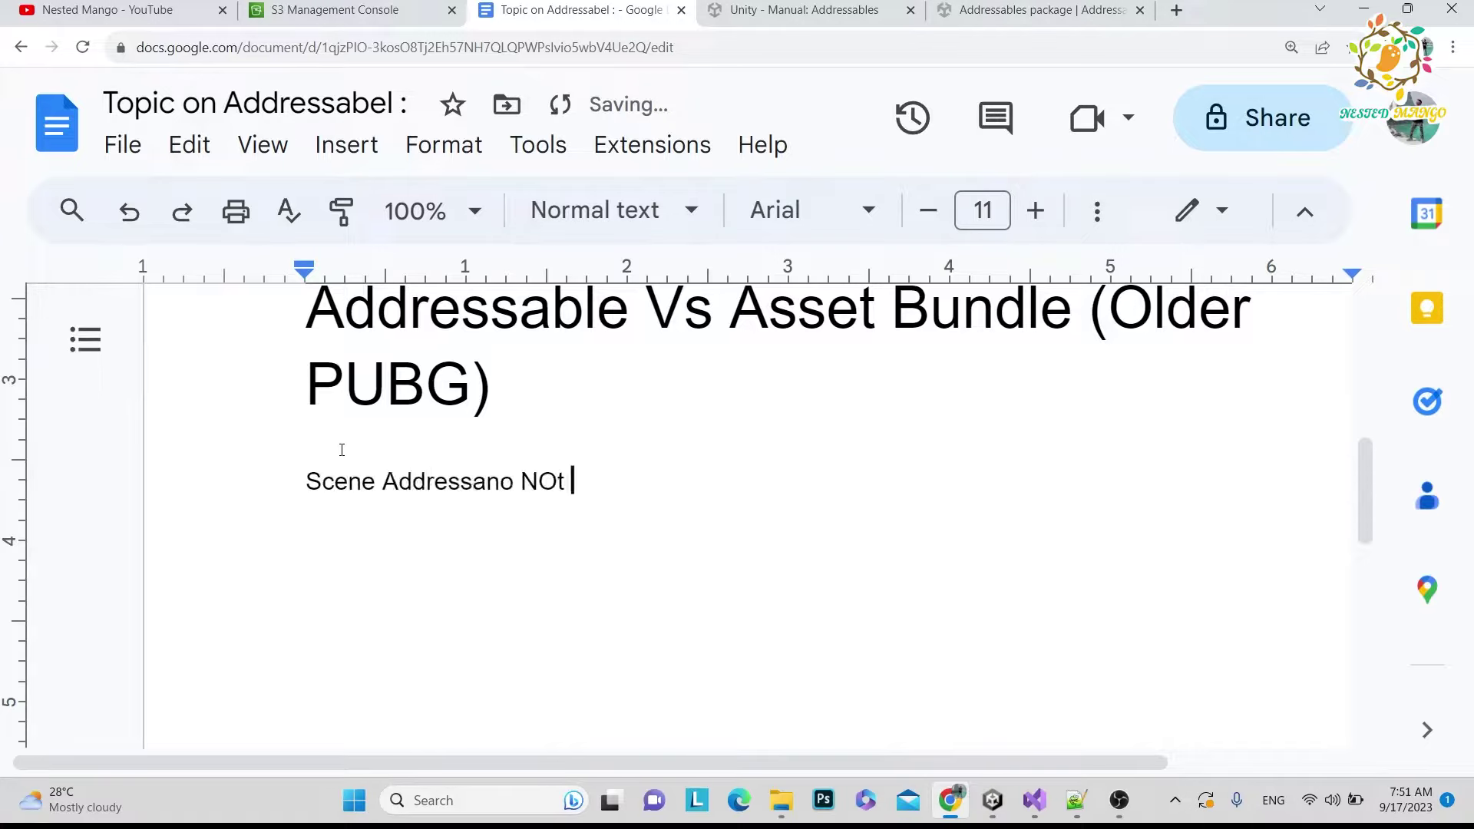
# - Put "1" in front of the scene note and extend its end with "but make all scene addre"
pyautogui.click(281, 484)
pyautogui.write('1')
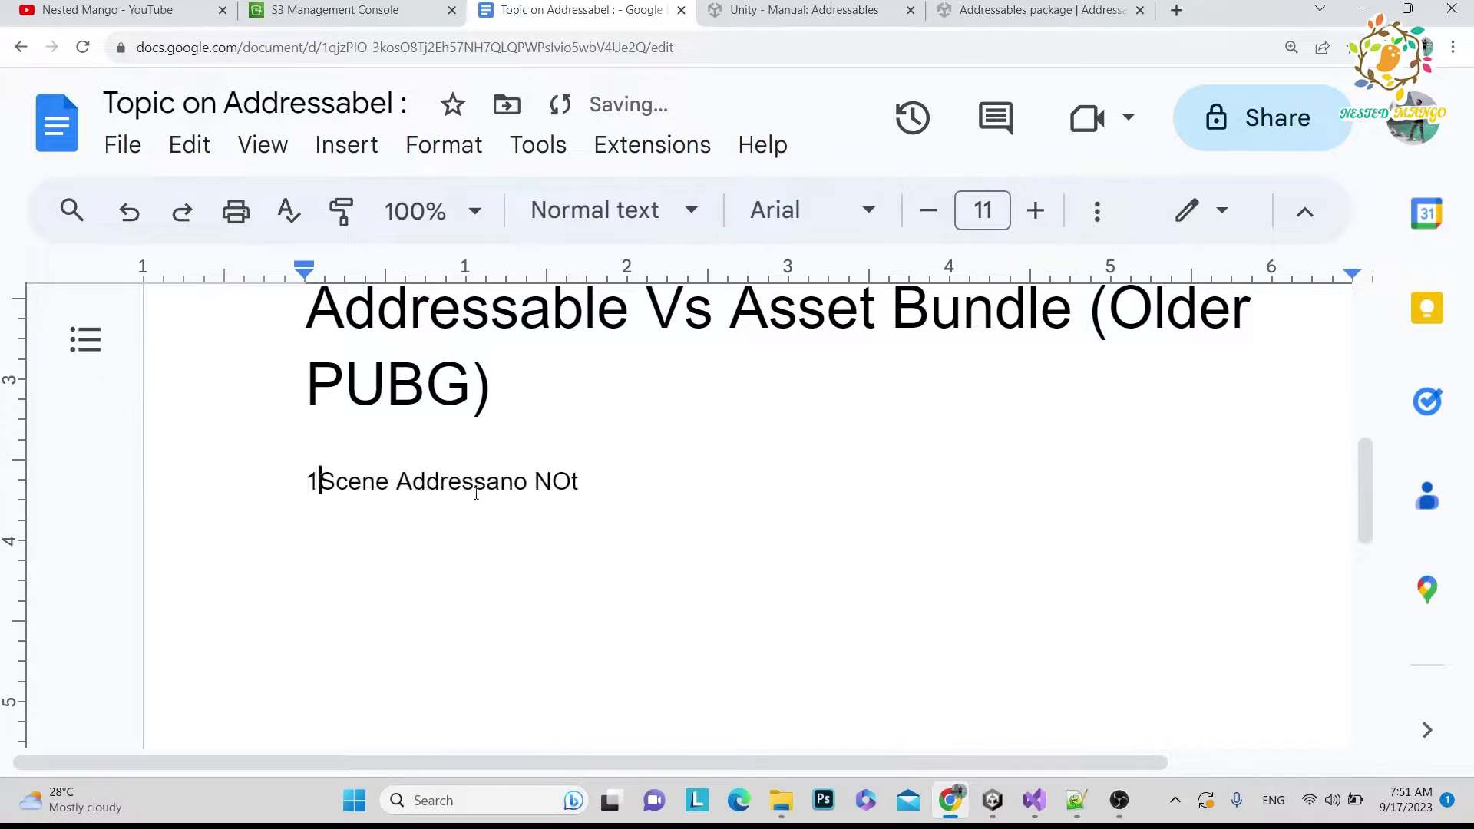
pyautogui.click(628, 489)
pyautogui.write('but make all')
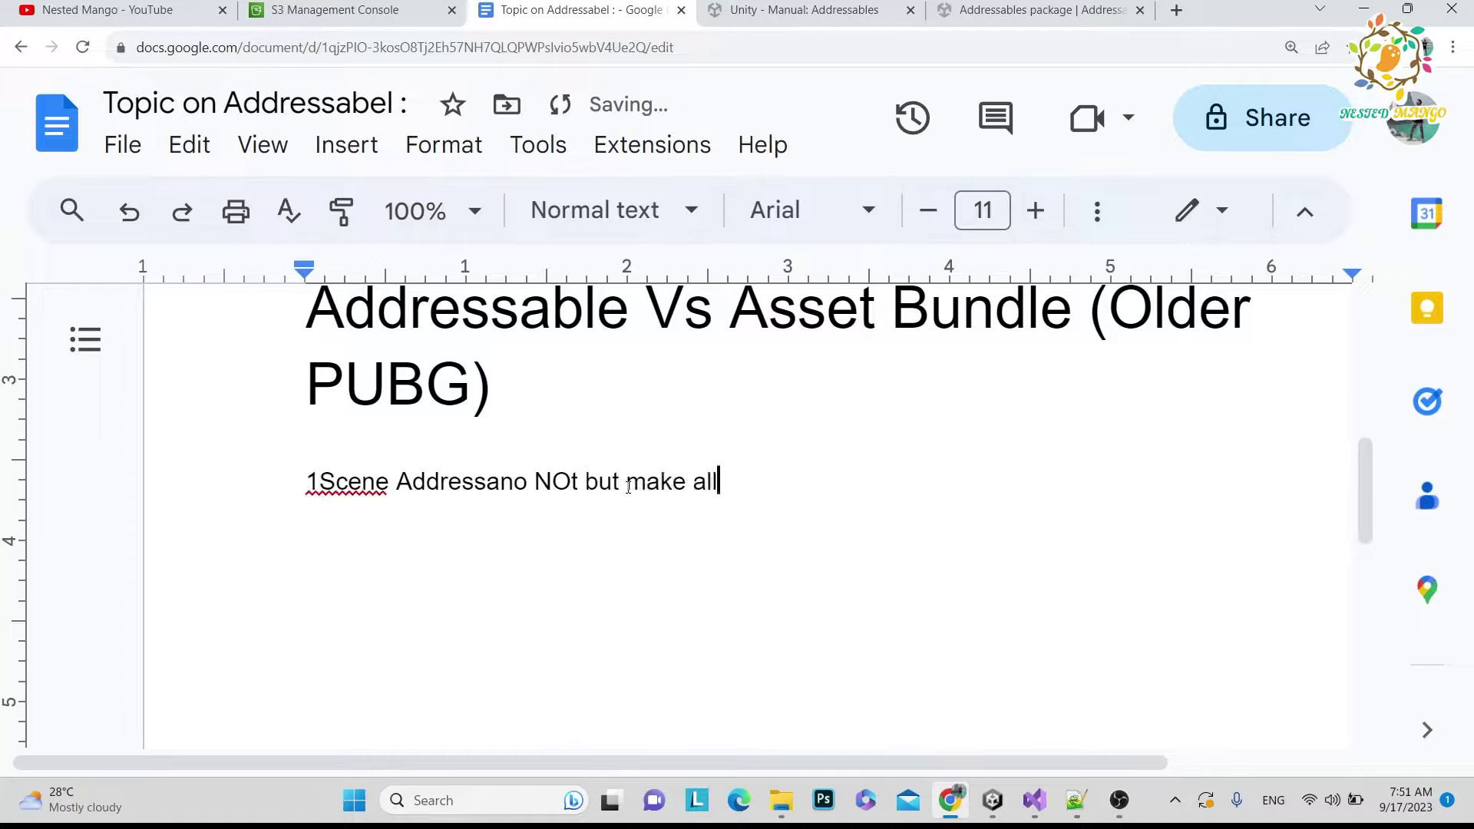
pyautogui.write(' scene addre')
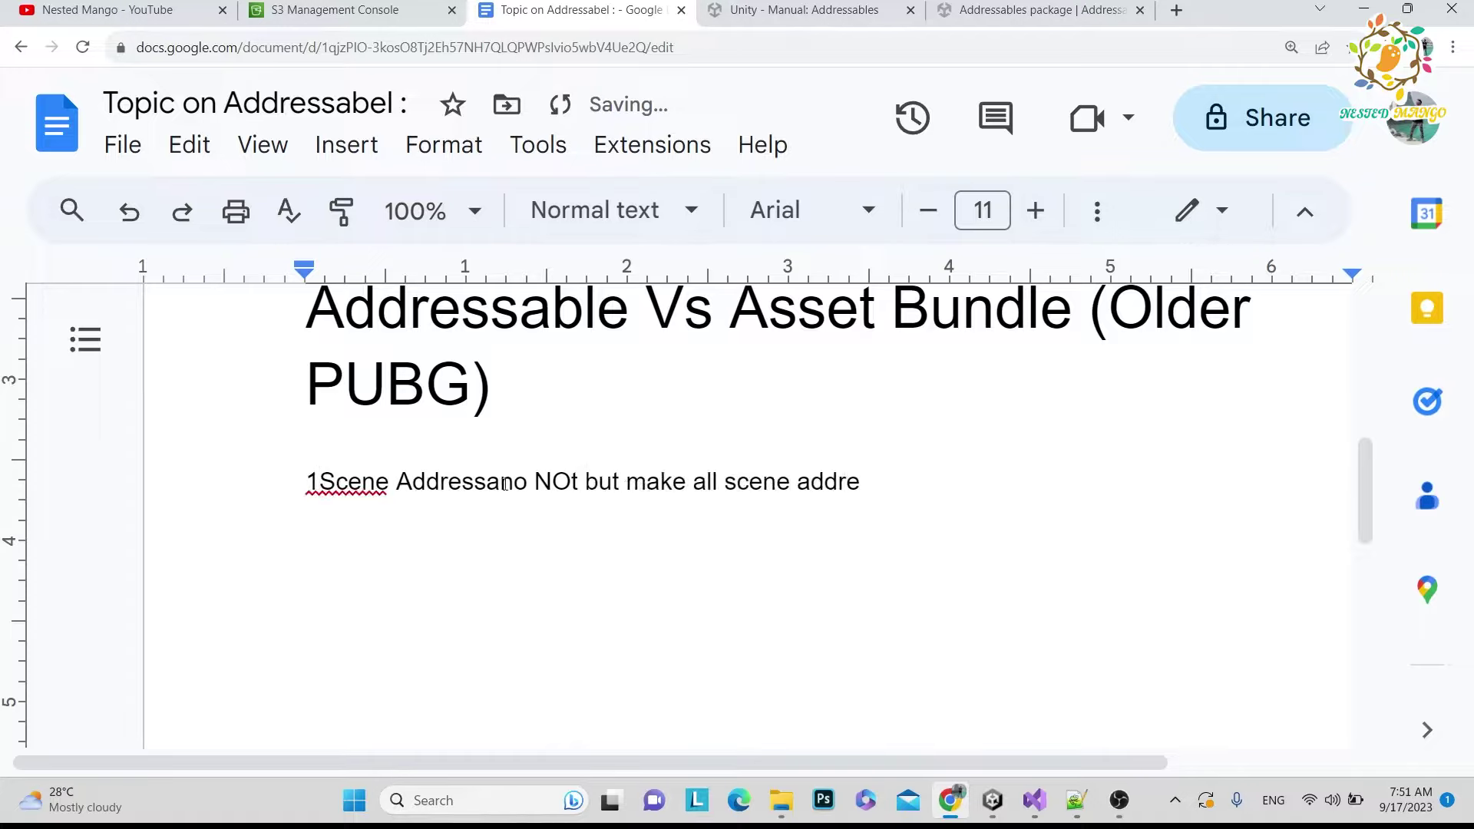
# - Highlight the word 1Scene and the second half of the note line, from "NOt" to its end
pyautogui.doubleClick(309, 486)
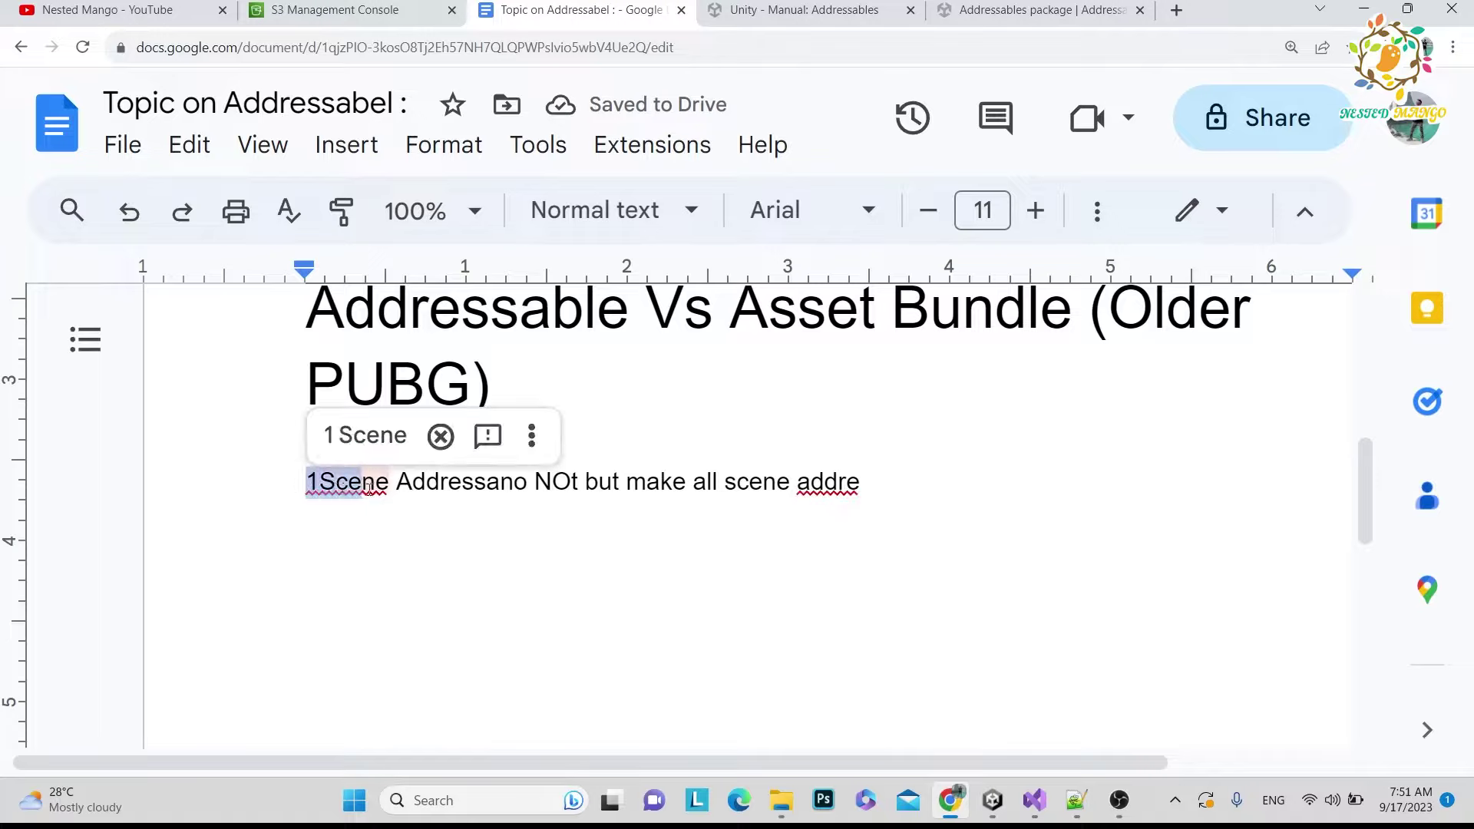
pyautogui.moveTo(552, 483); pyautogui.dragTo(895, 490)
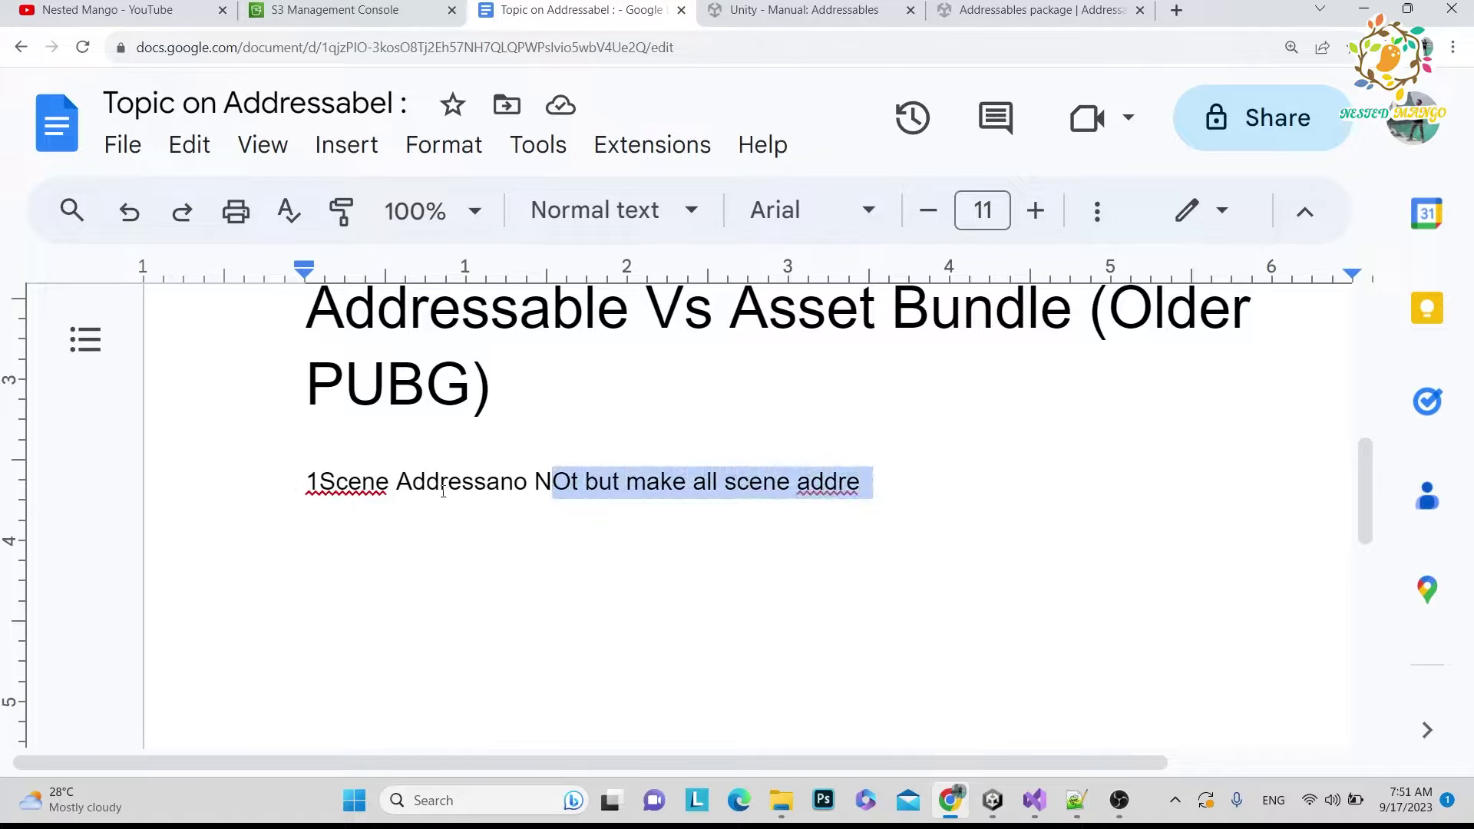
pyautogui.click(886, 494)
pyautogui.press('Return')
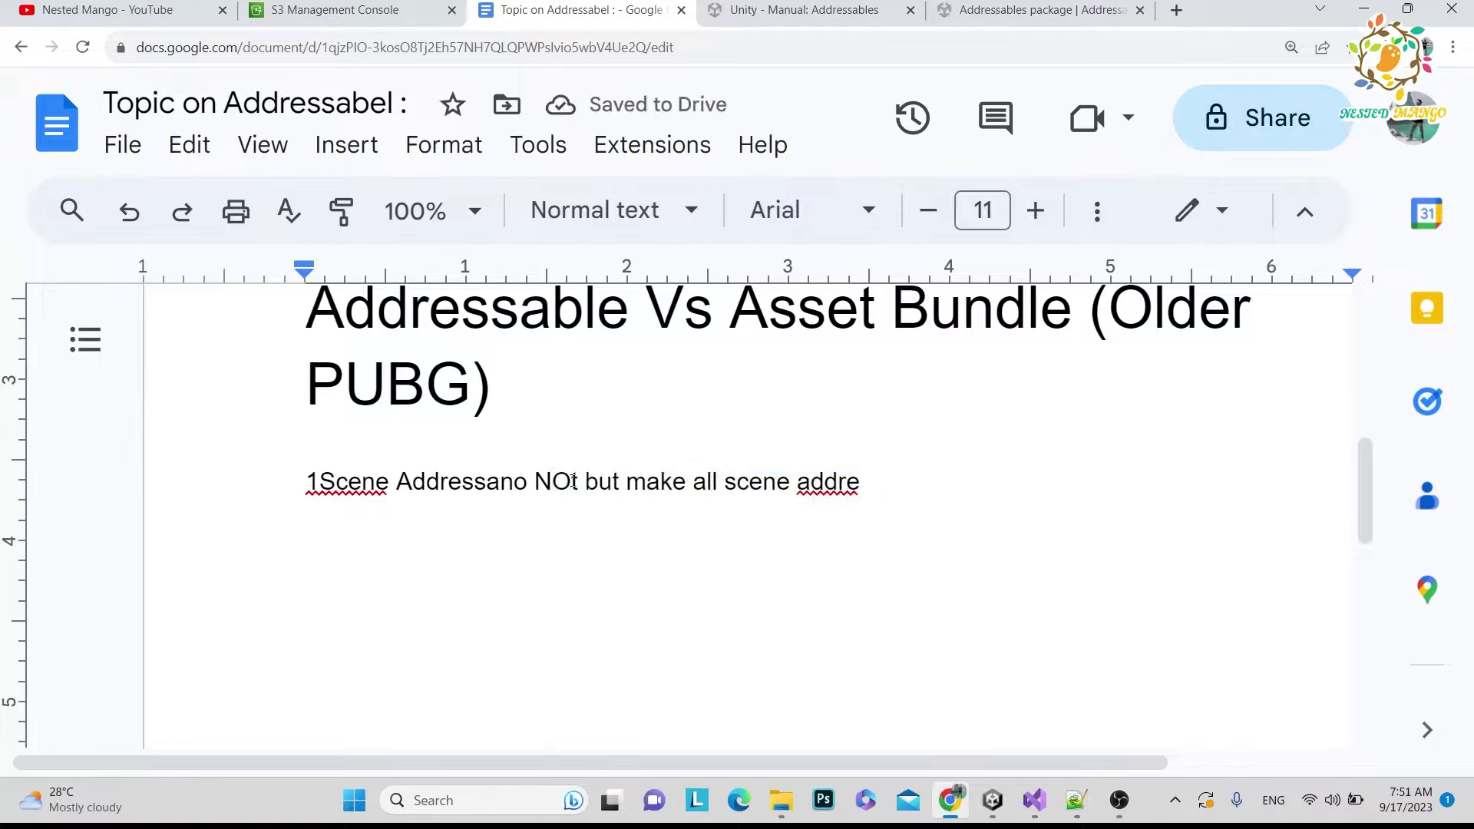
# - Insert "& Asset" after "make all scene" in the note line
pyautogui.moveTo(573, 481); pyautogui.dragTo(757, 483)
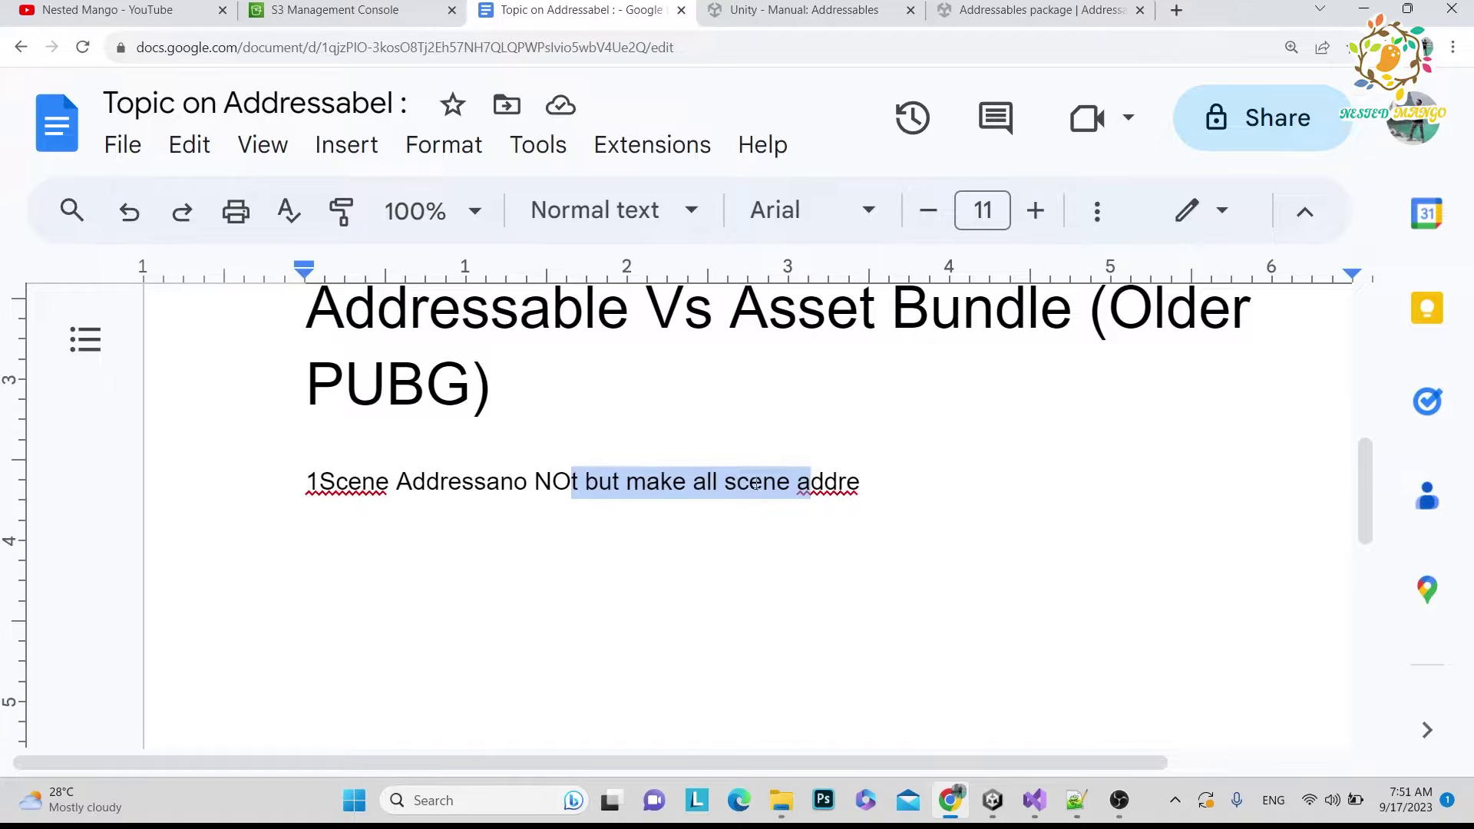
pyautogui.click(787, 482)
pyautogui.write('& Asset')
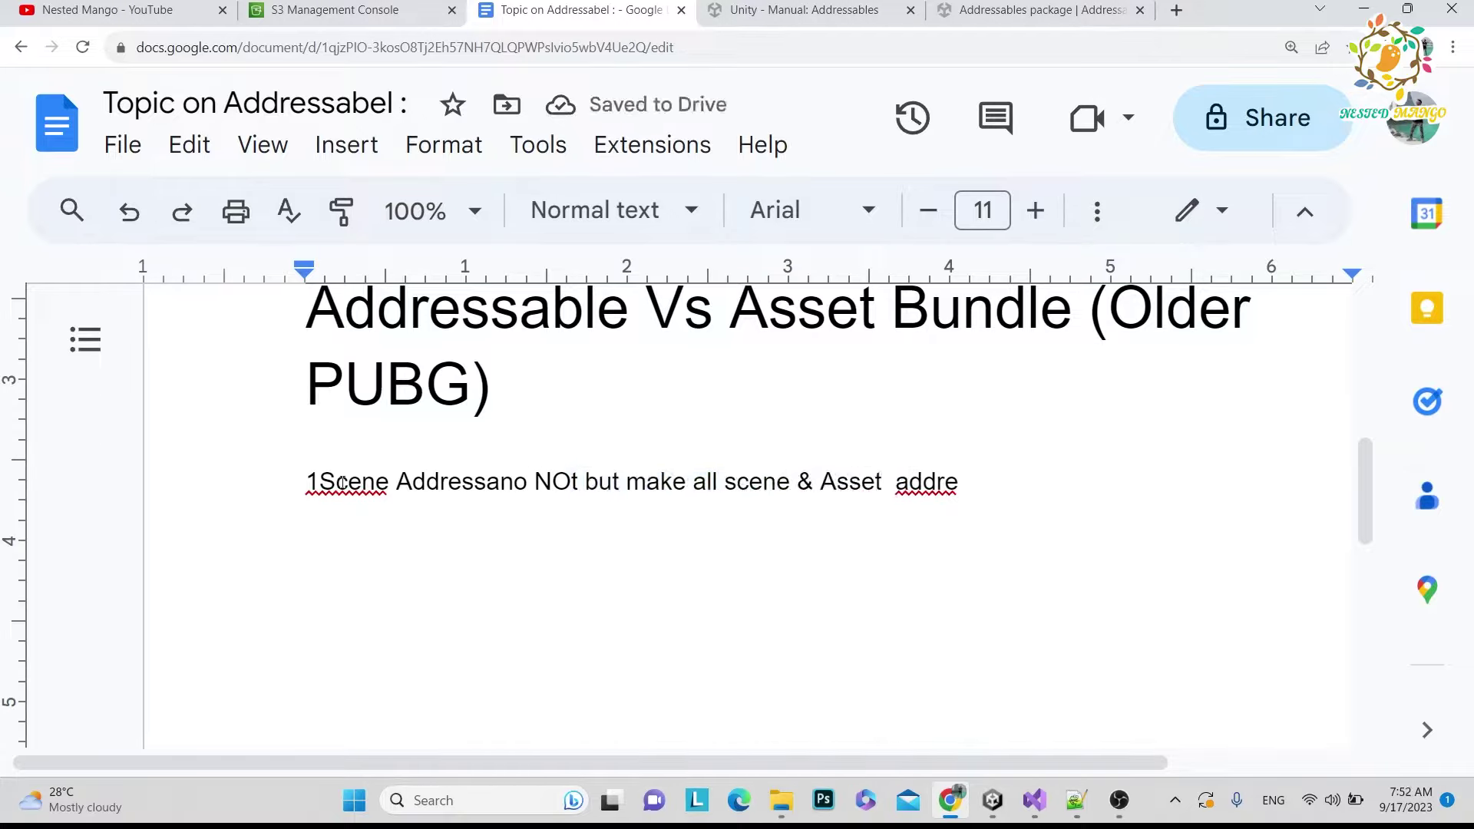
# - Highlight 1Scene and the phrase "but make all scene & Asset addre" in the note while comparing the two approaches
pyautogui.moveTo(387, 486); pyautogui.dragTo(314, 481)
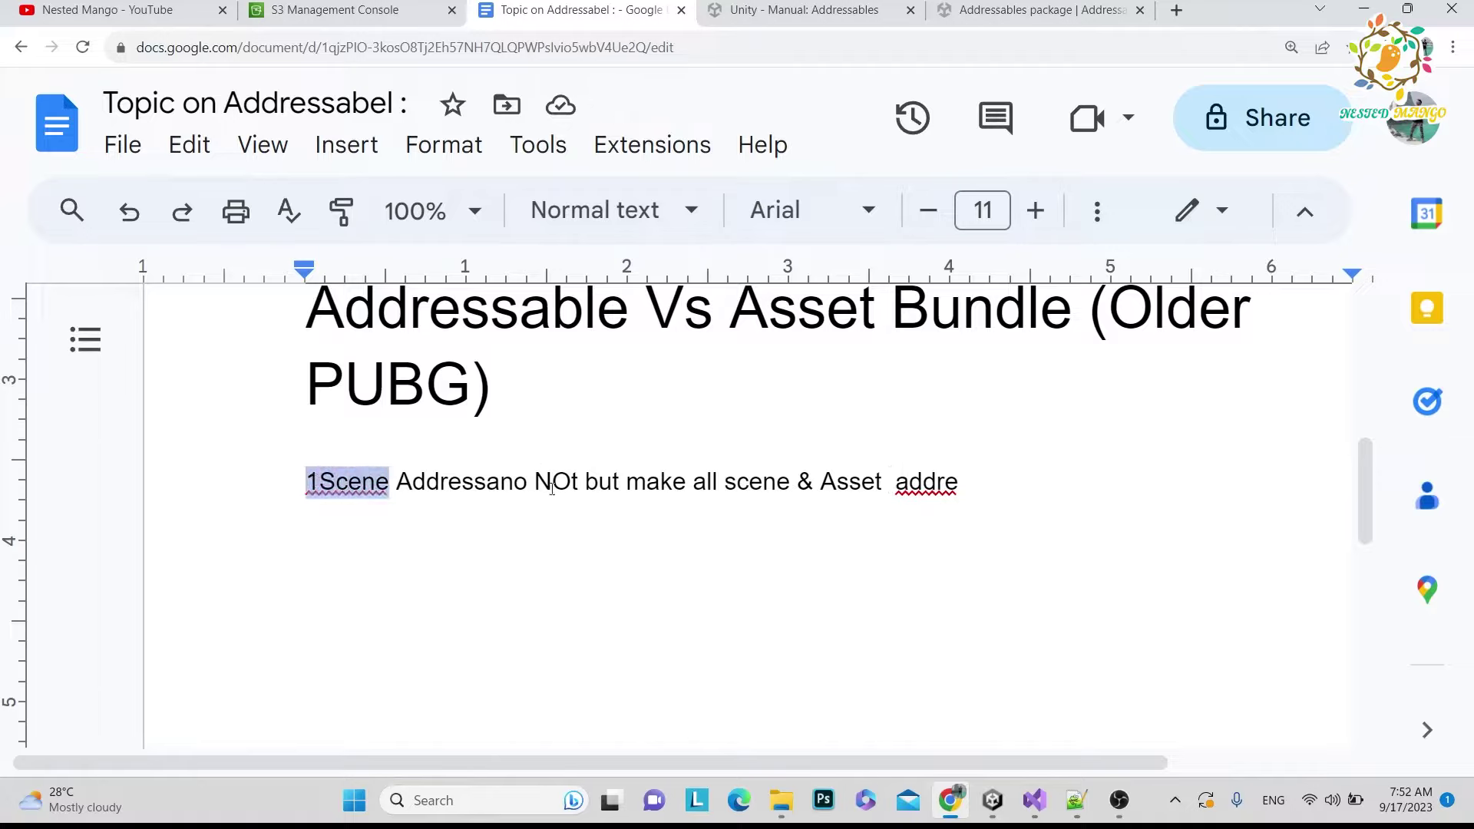
pyautogui.moveTo(535, 484); pyautogui.dragTo(977, 472)
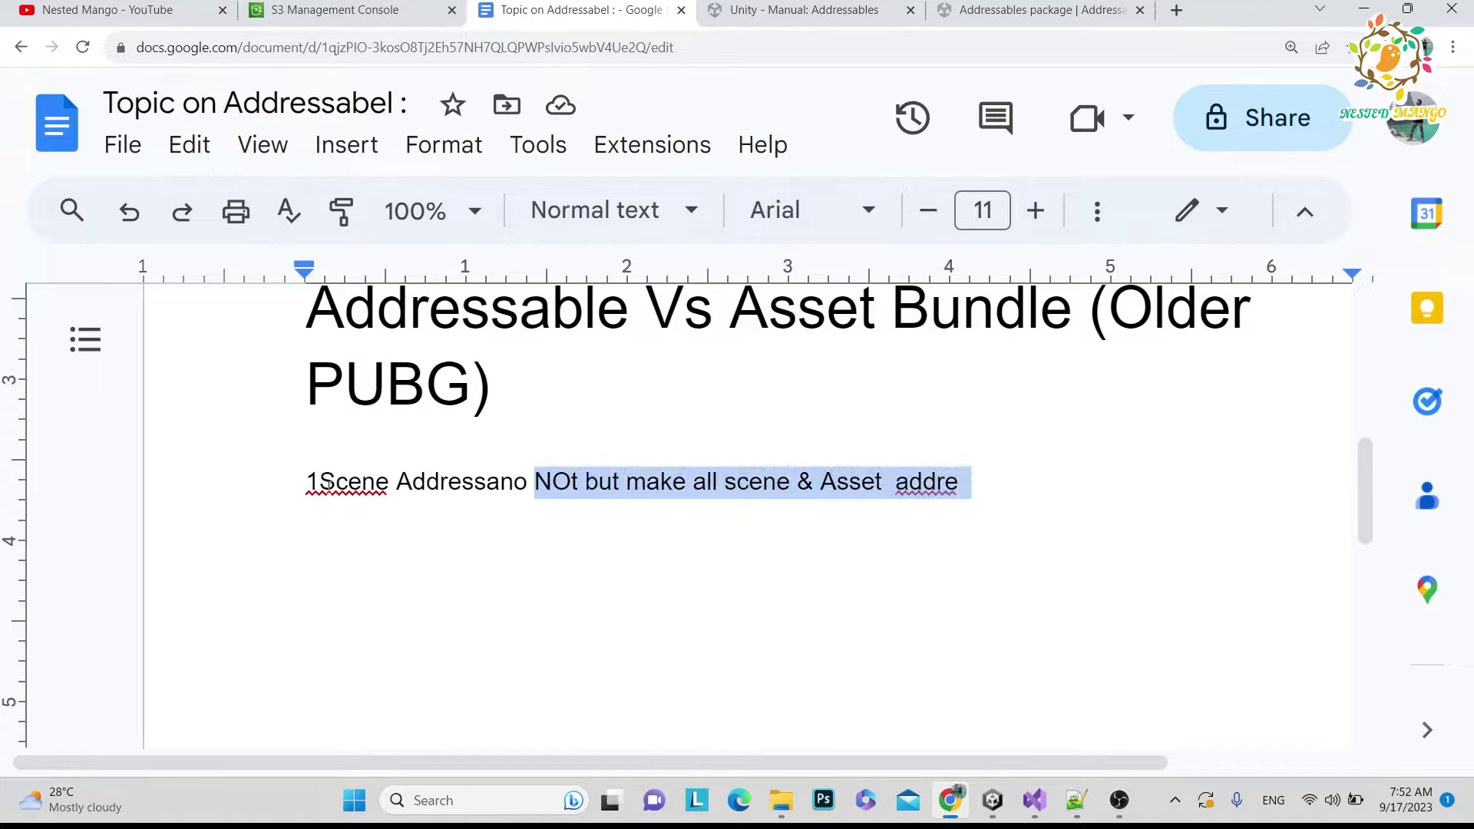
pyautogui.doubleClick(382, 484)
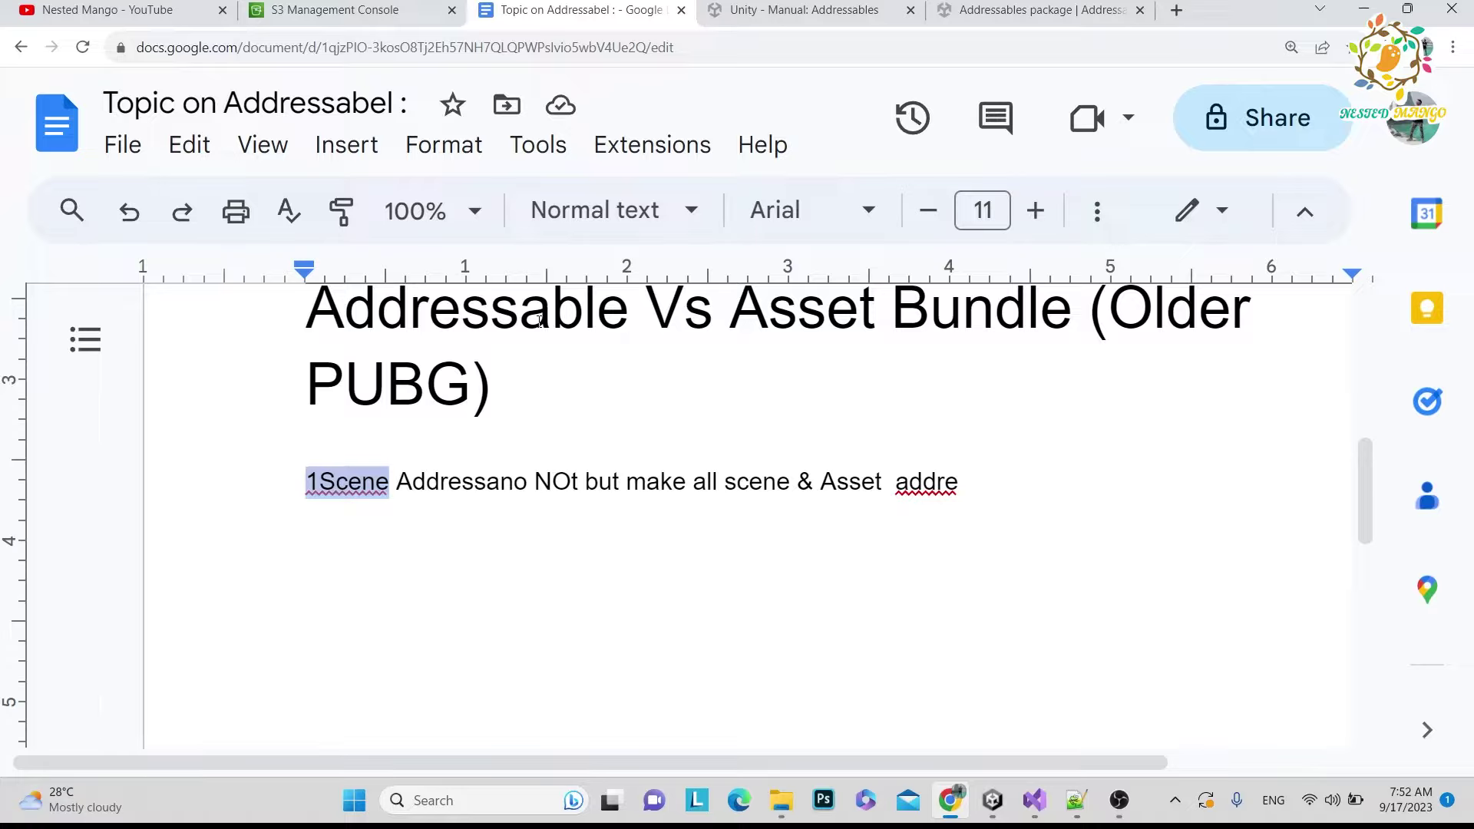
pyautogui.click(716, 480)
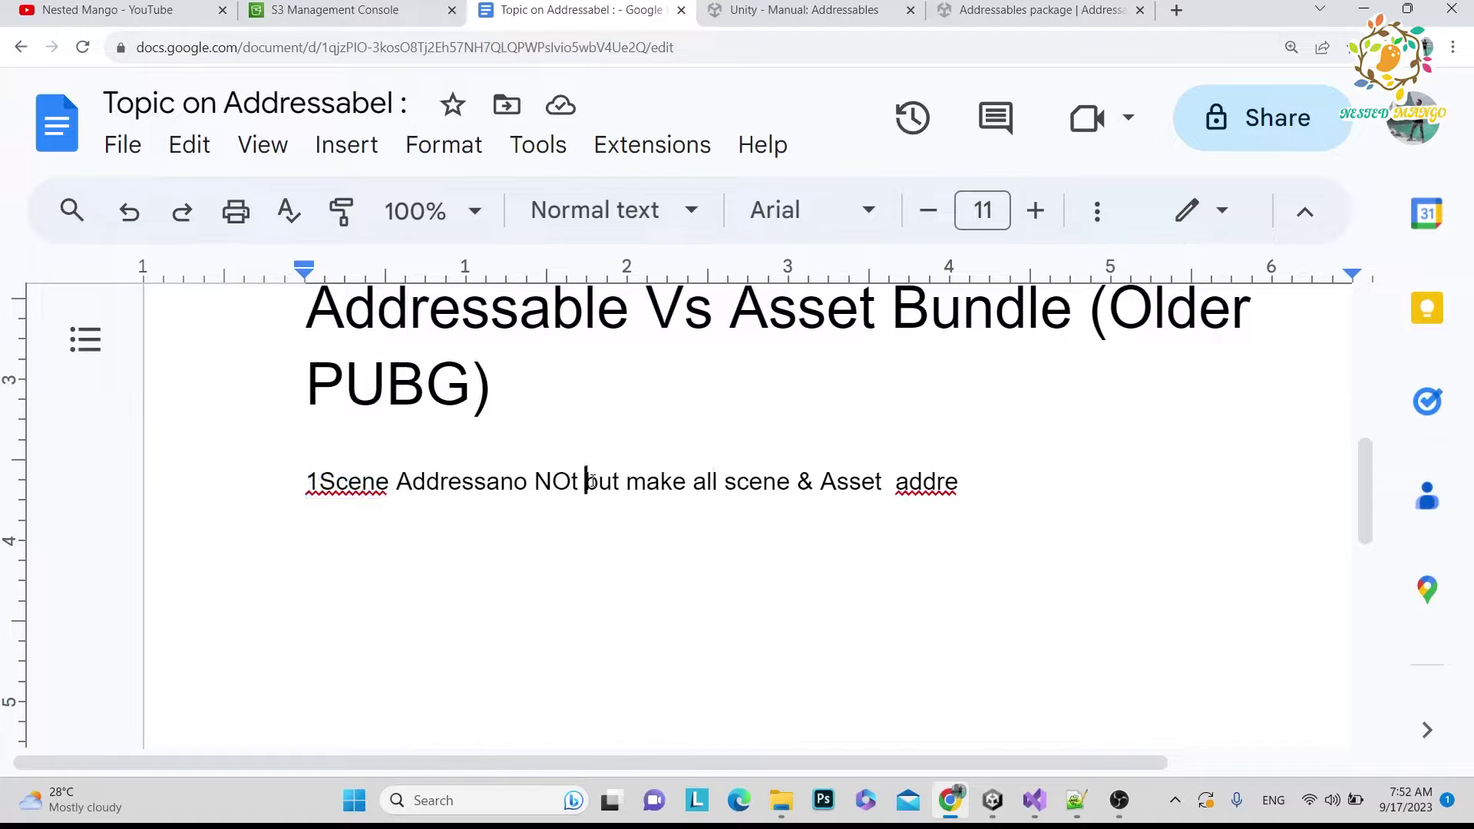
pyautogui.moveTo(585, 483); pyautogui.dragTo(910, 468)
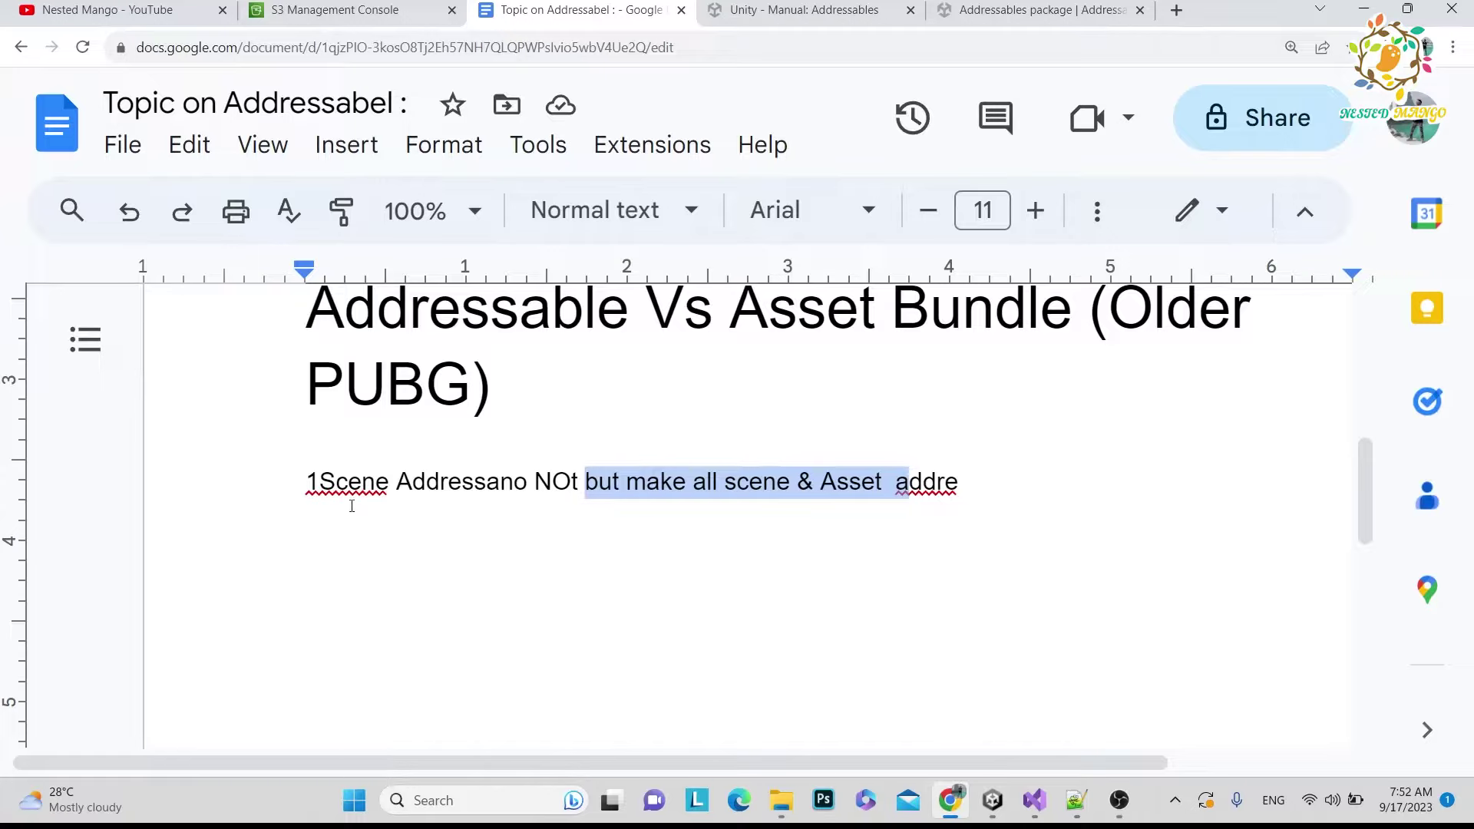
pyautogui.moveTo(574, 484); pyautogui.dragTo(930, 482)
# - Review the Unity Manual's Addressables description and highlight the Addressables package introduction through the Flexibility point
pyautogui.click(803, 14)
pyautogui.scroll(3, 777, 300)
pyautogui.scroll(-1, 737, 395)
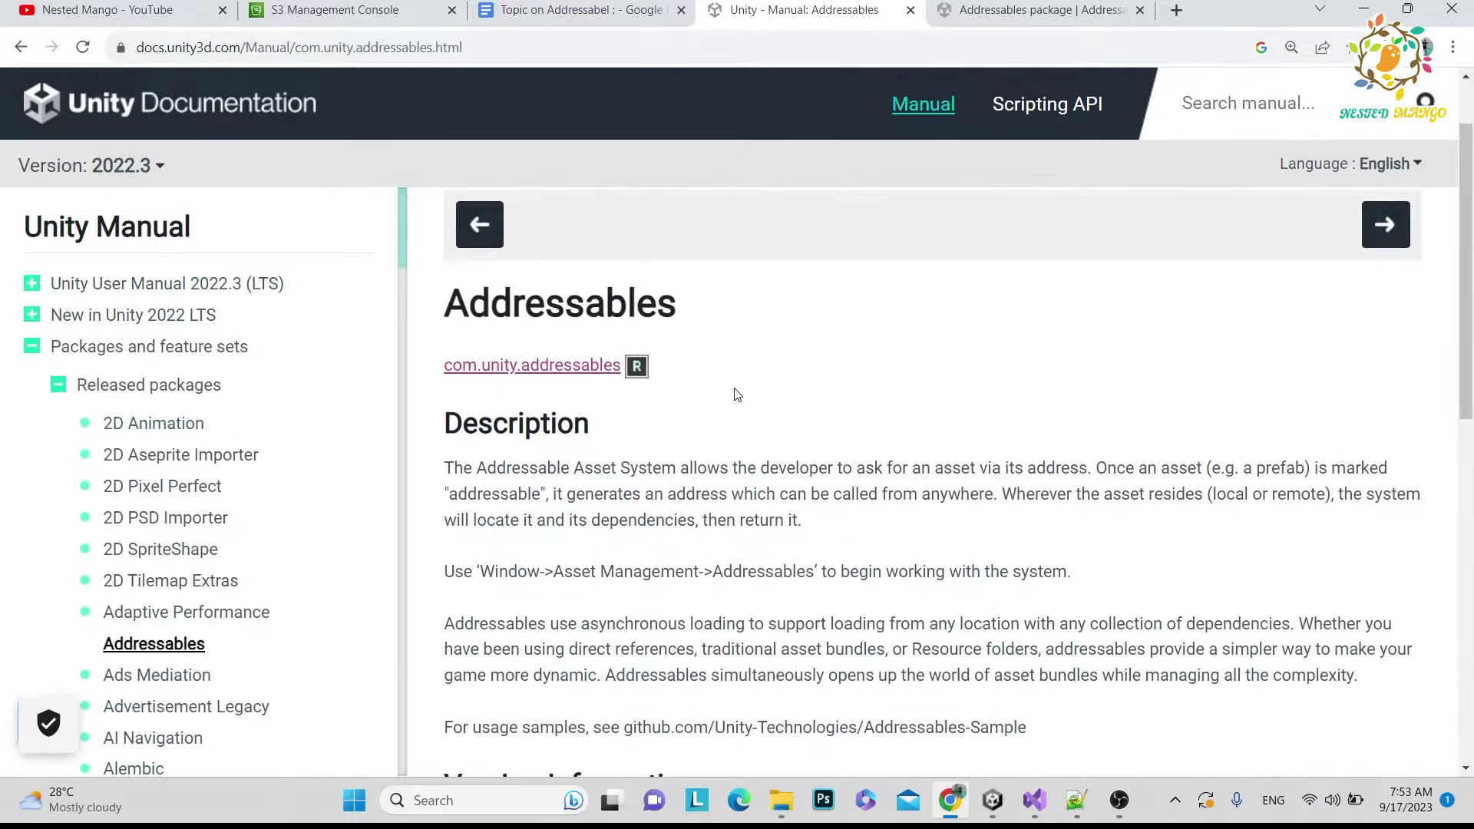
pyautogui.click(1043, 13)
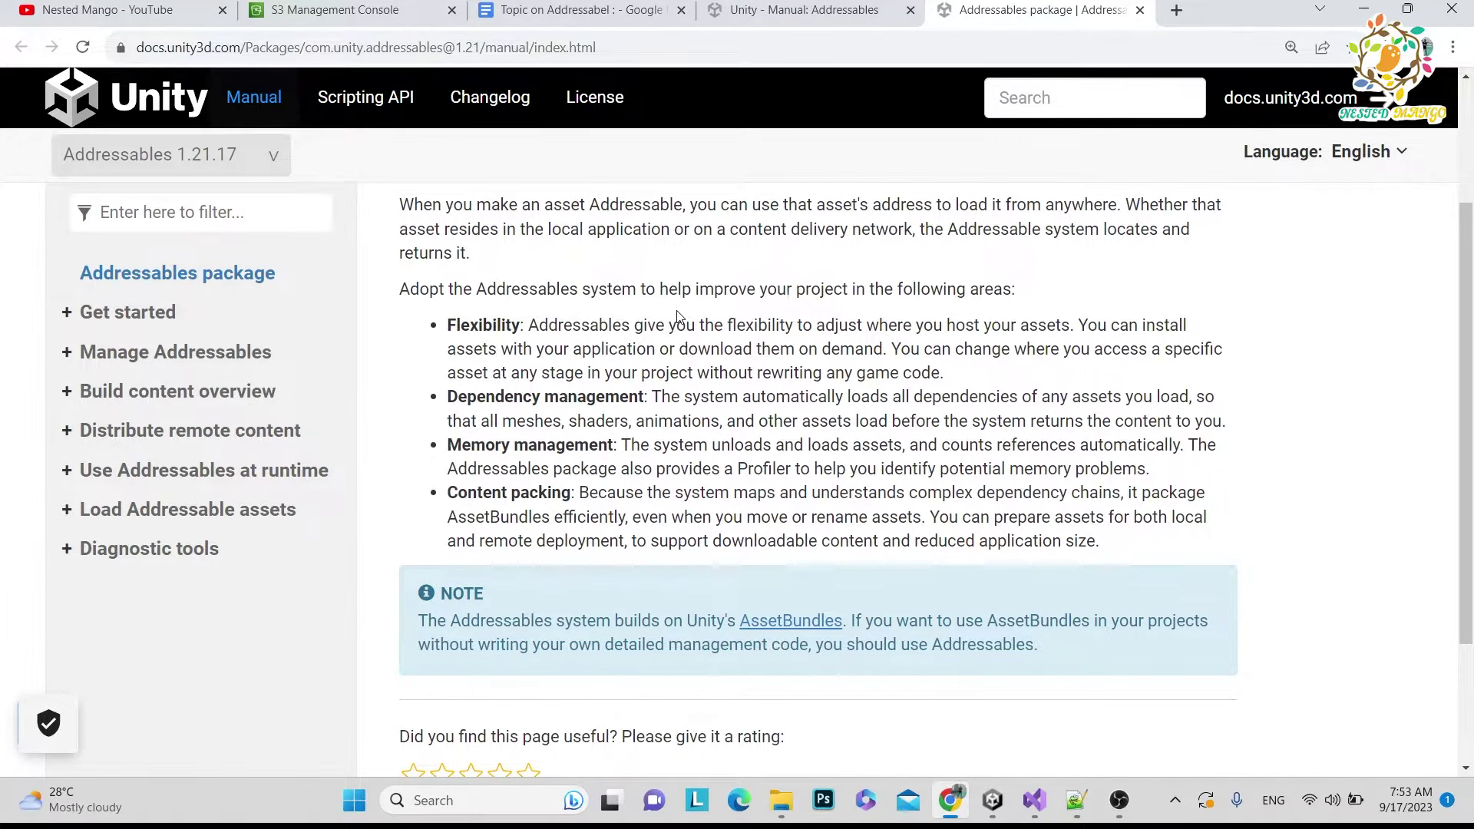
pyautogui.scroll(3, 621, 396)
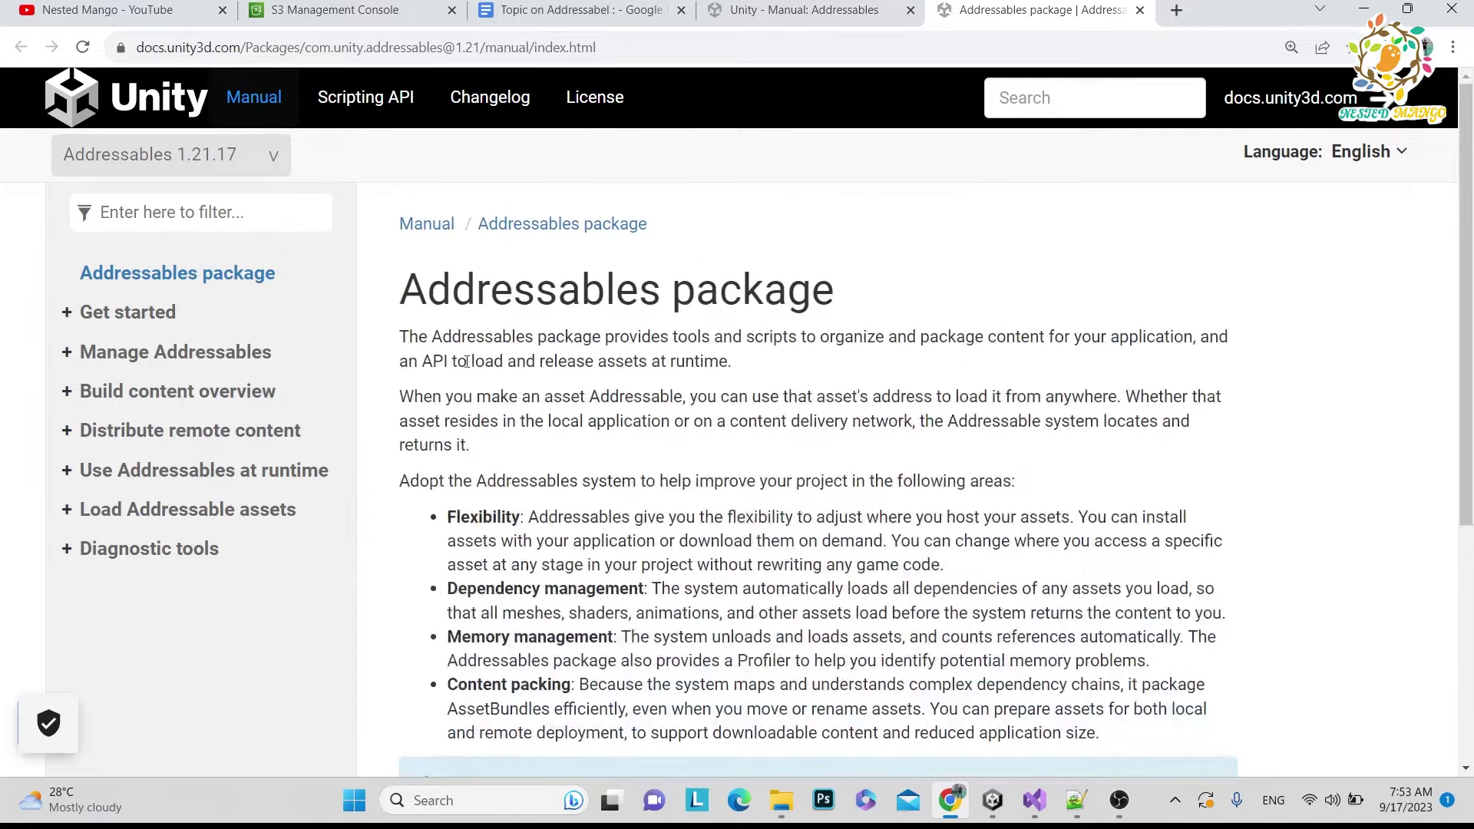
pyautogui.moveTo(454, 338); pyautogui.dragTo(575, 566)
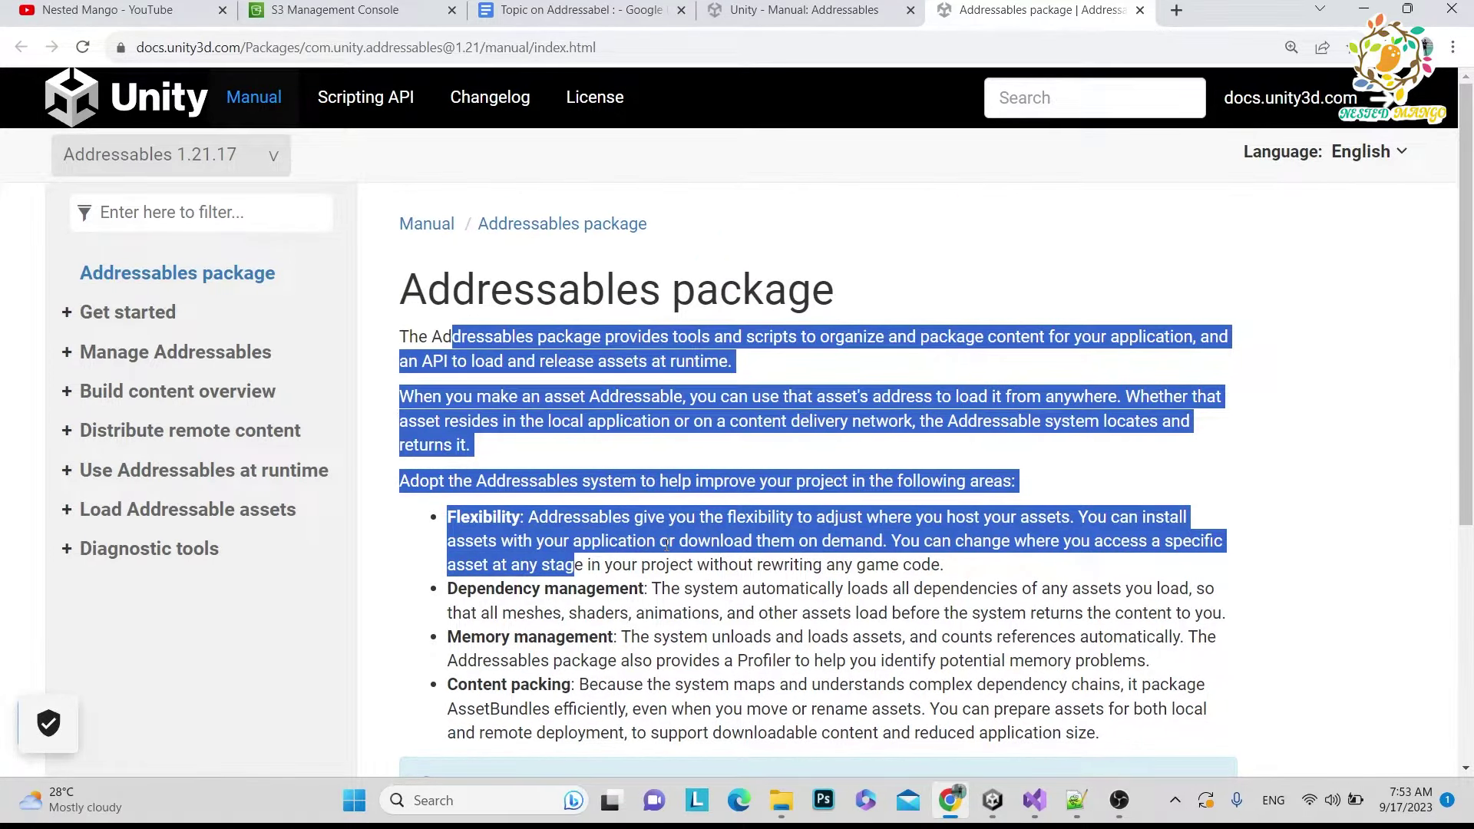
# - Return to the notes document and point out the first topic, "Load Addressable Scene in Unity & SetUP?"
pyautogui.hotkey('ctrl', '3')
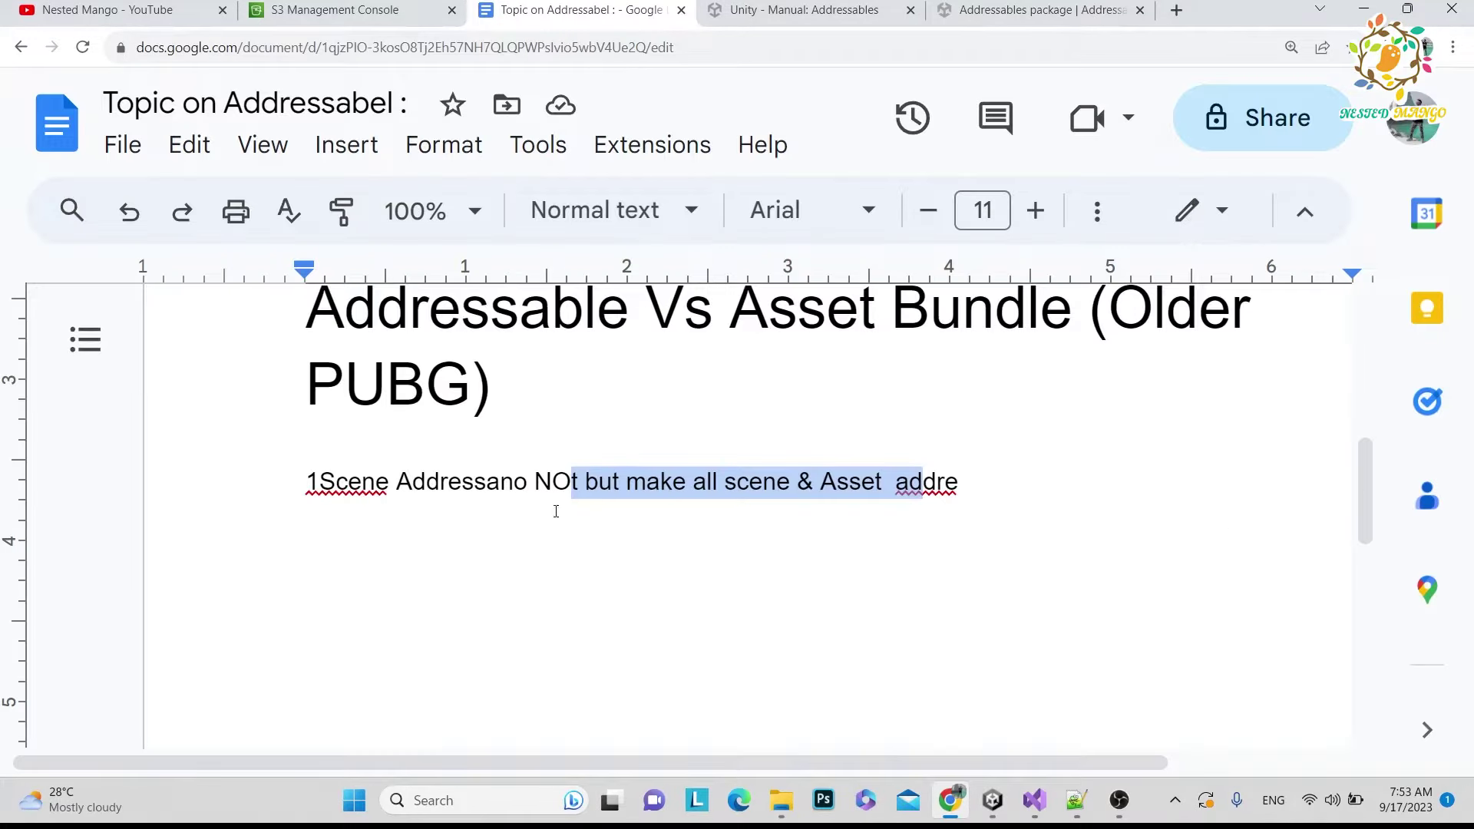
pyautogui.scroll(8, 738, 476)
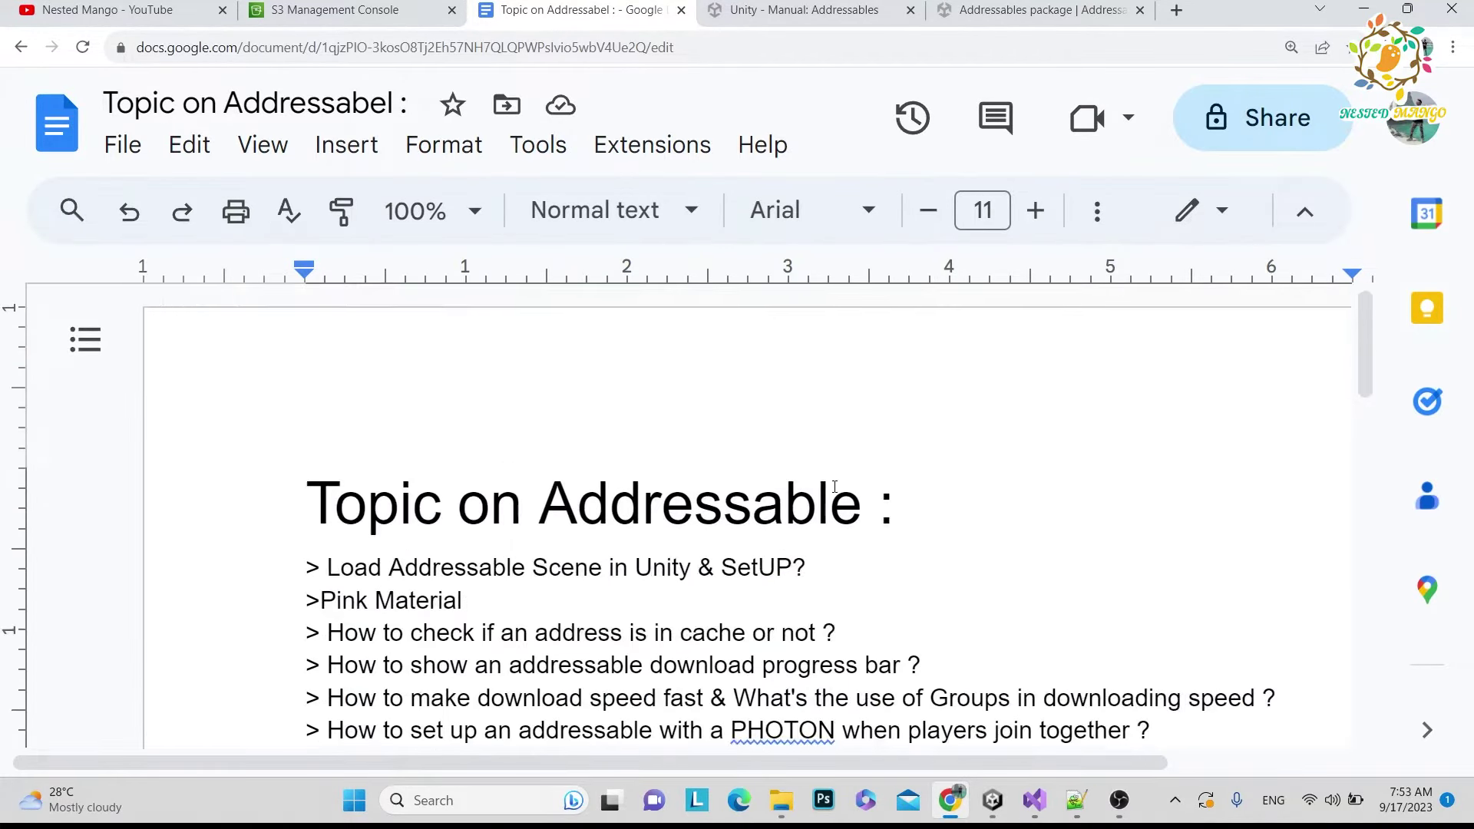
pyautogui.moveTo(339, 570); pyautogui.dragTo(823, 569)
pyautogui.click(823, 569)
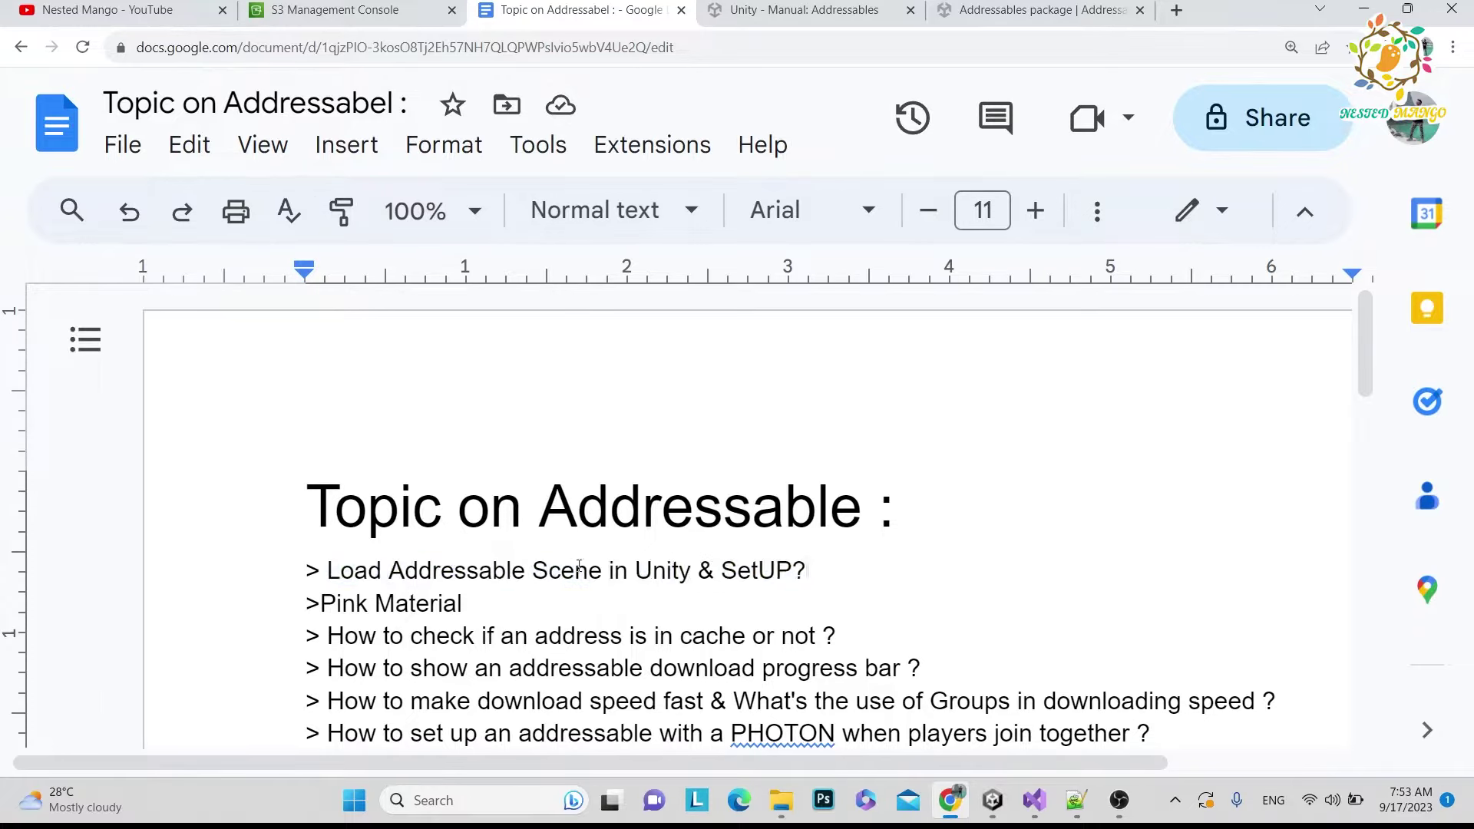
pyautogui.doubleClick(820, 567)
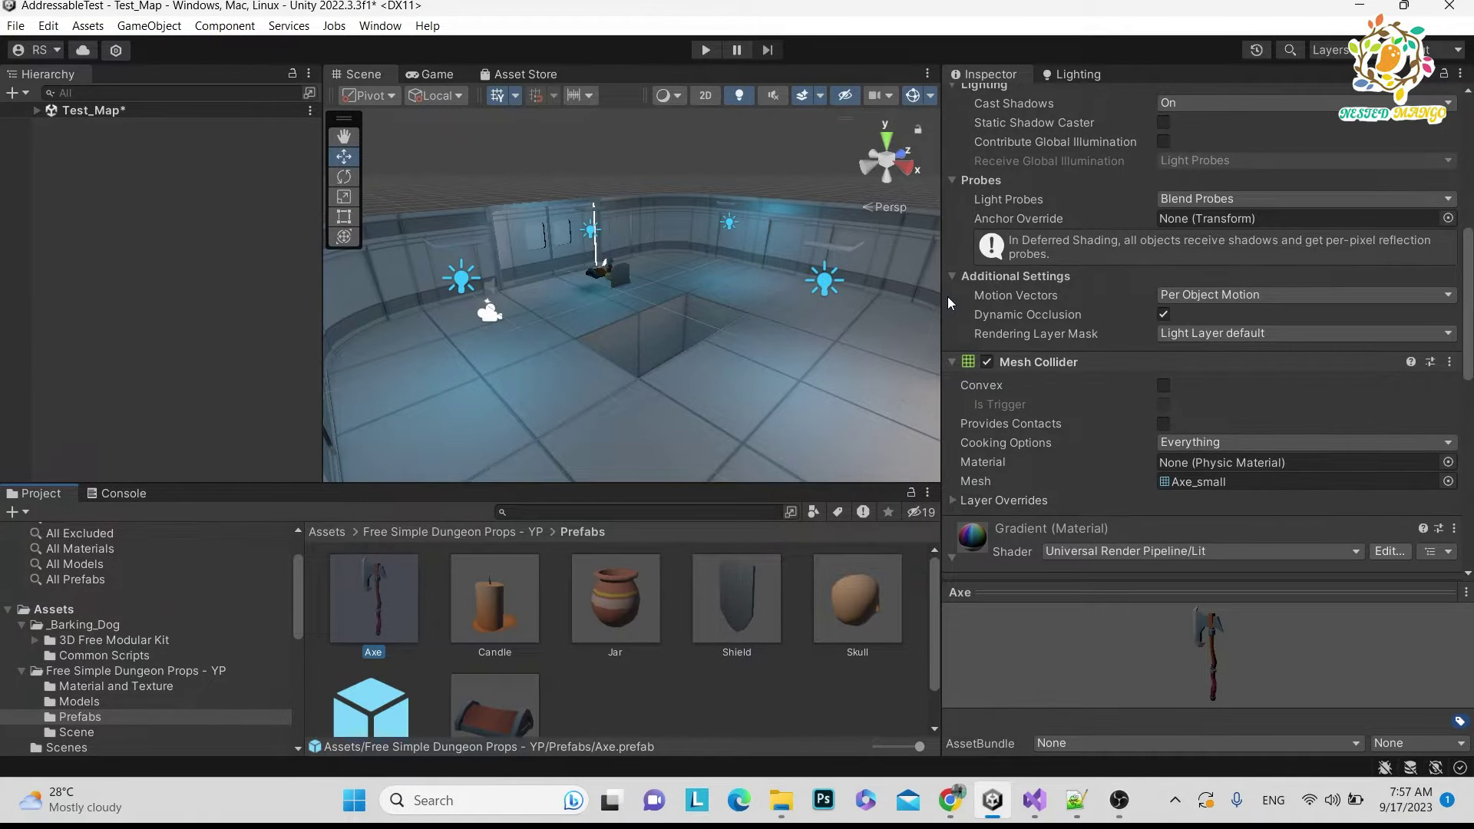
# - Widen the scene view and collapse the Assets and Packages folder trees in the project
pyautogui.moveTo(942, 292); pyautogui.dragTo(1048, 295)
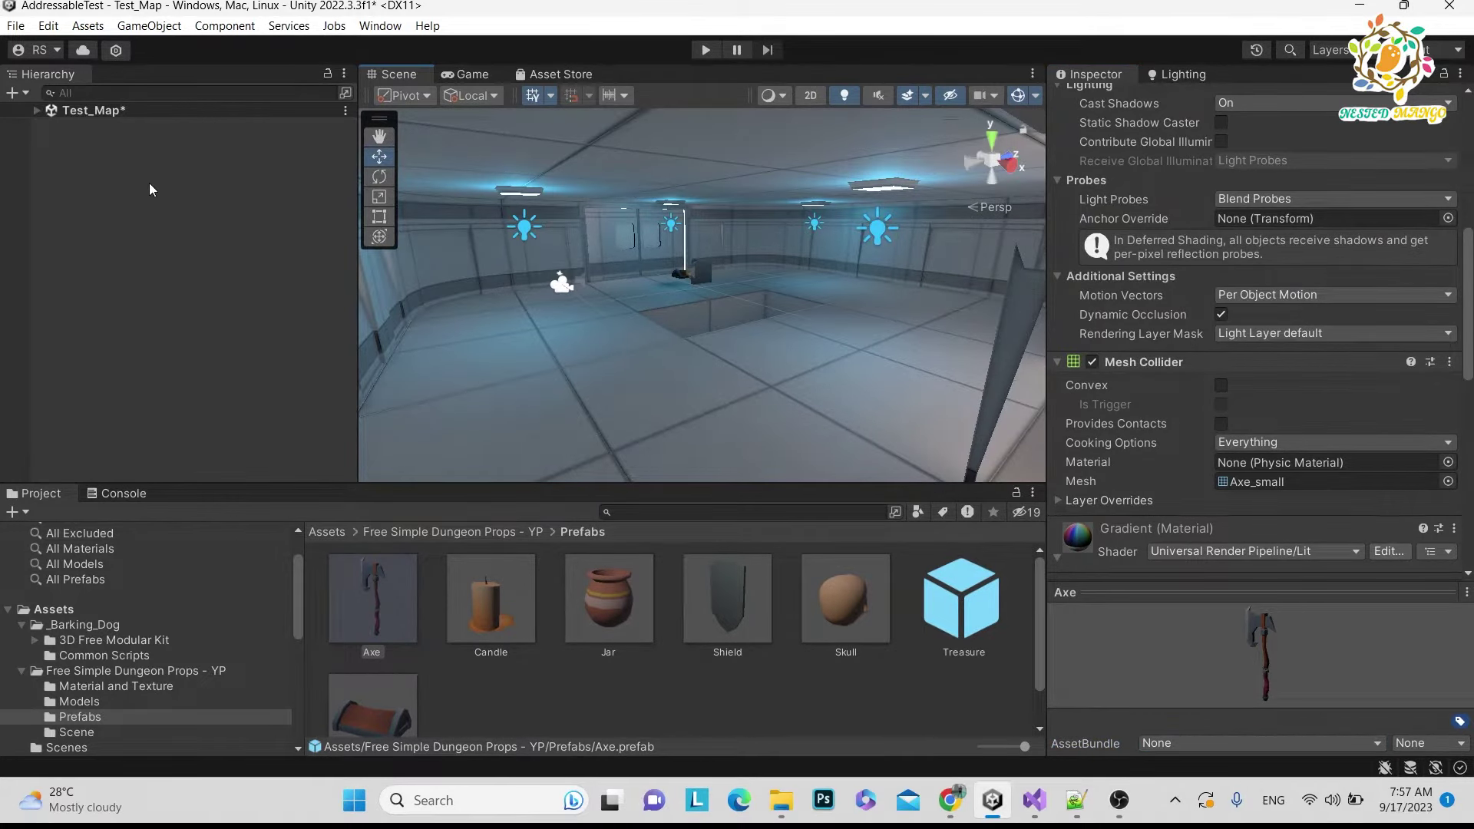
pyautogui.click(9, 611)
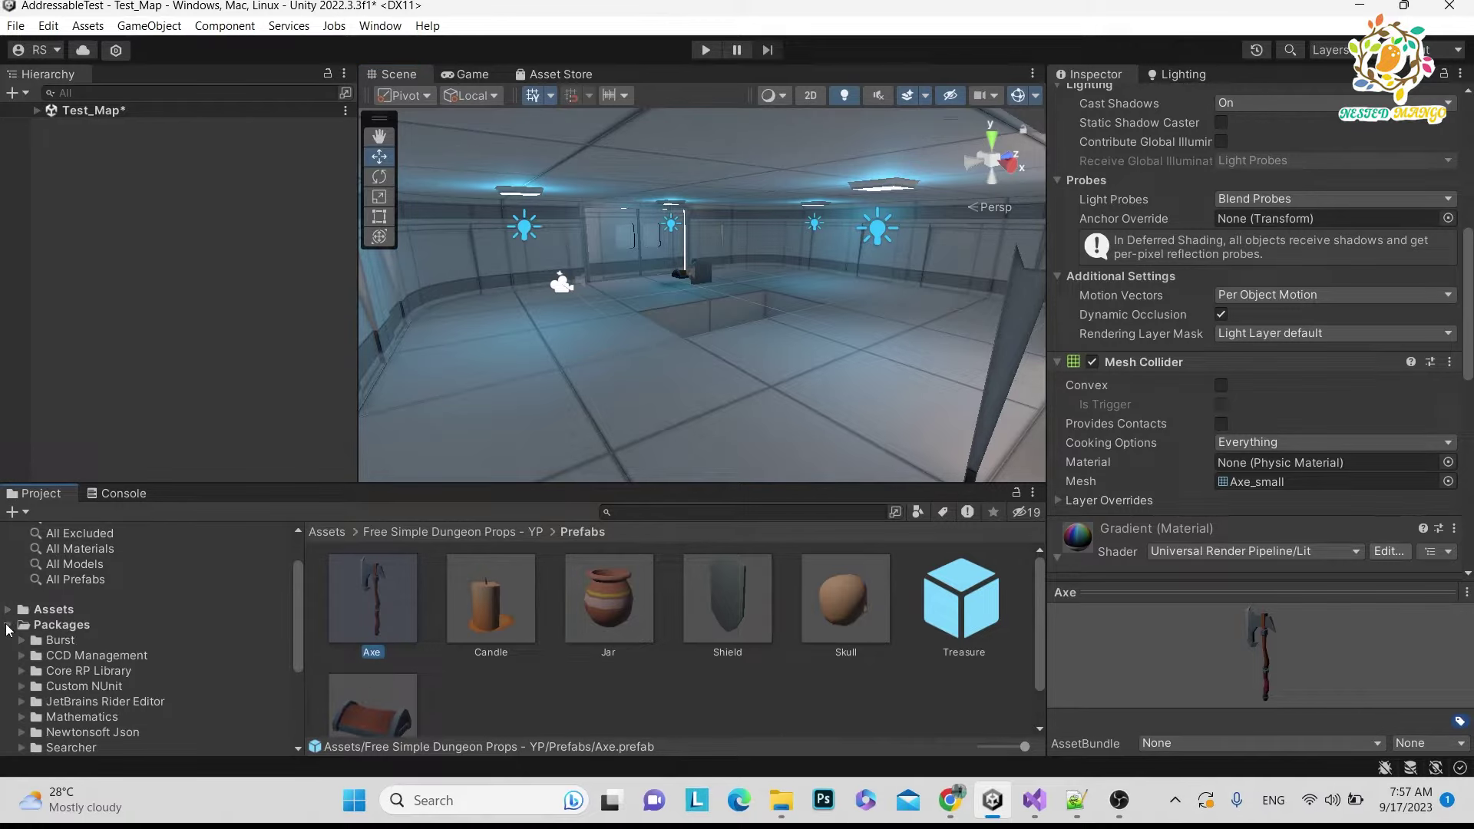
pyautogui.click(9, 625)
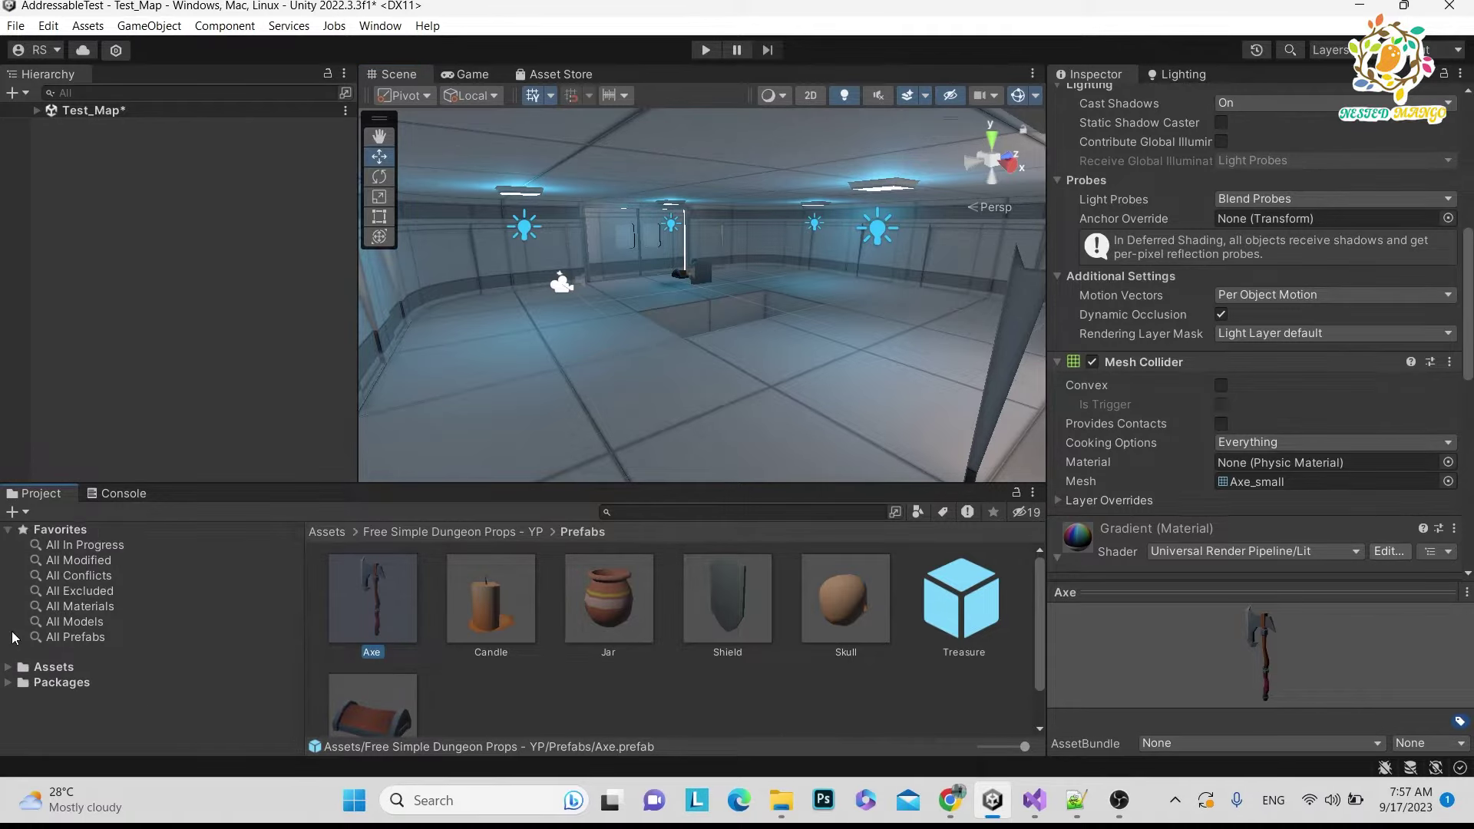
# - Open the addressablerk bucket in the S3 console in Chrome and compare its folder with the target platforms in Unity's Build Settings
pyautogui.click(951, 800)
pyautogui.click(335, 11)
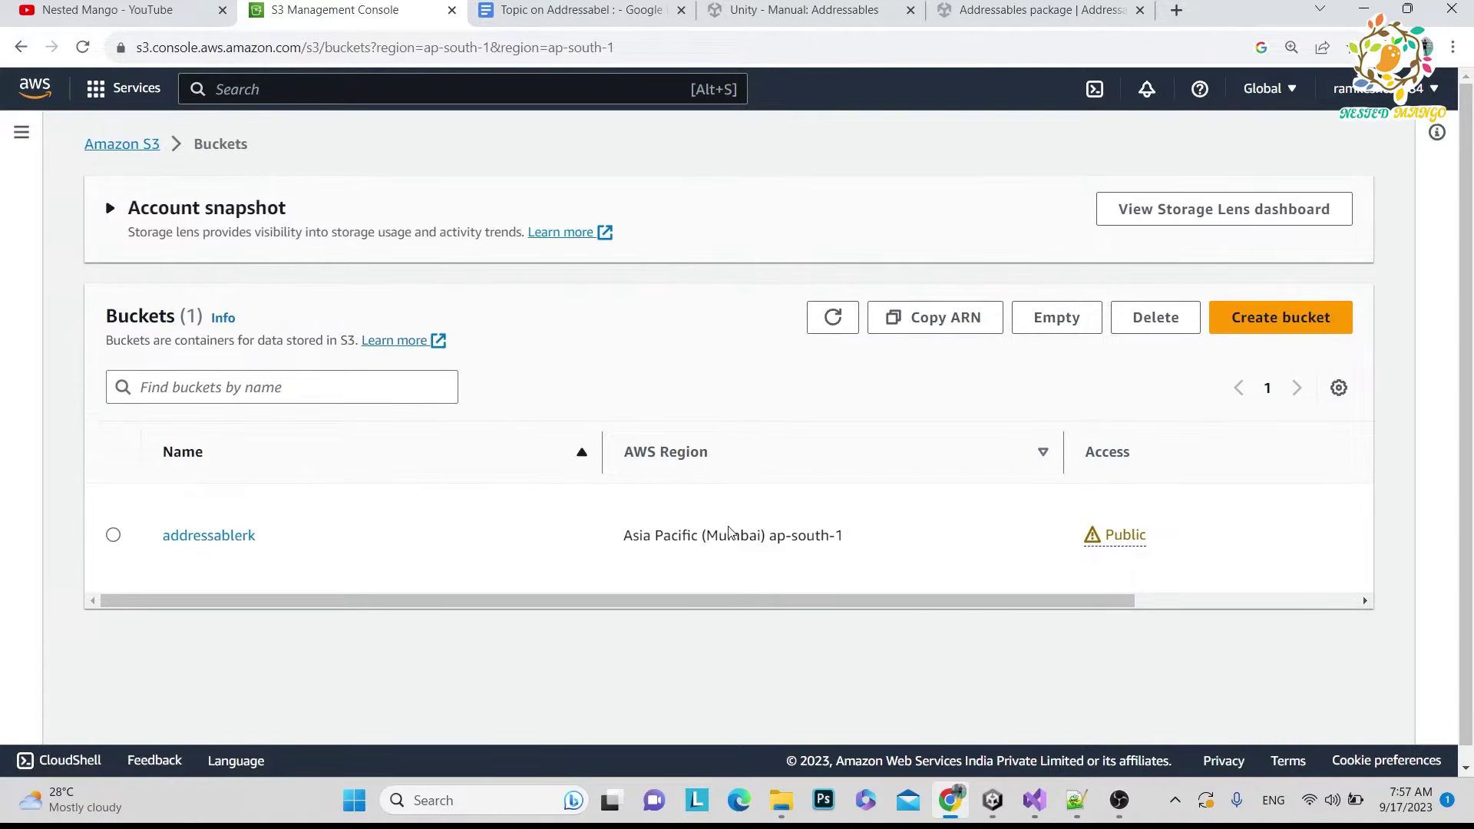
pyautogui.click(221, 537)
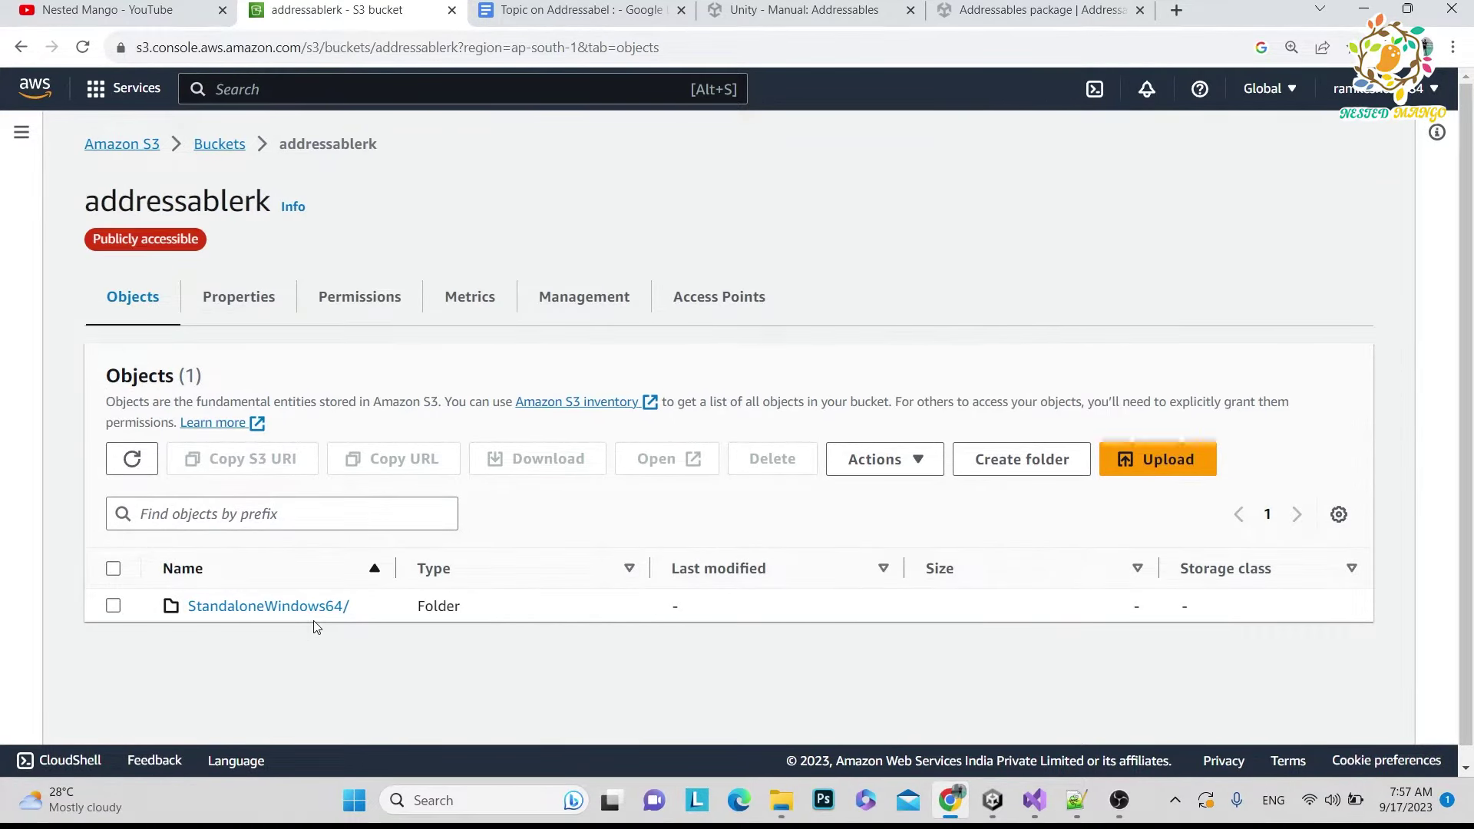
pyautogui.hotkey('alt', 'Tab')
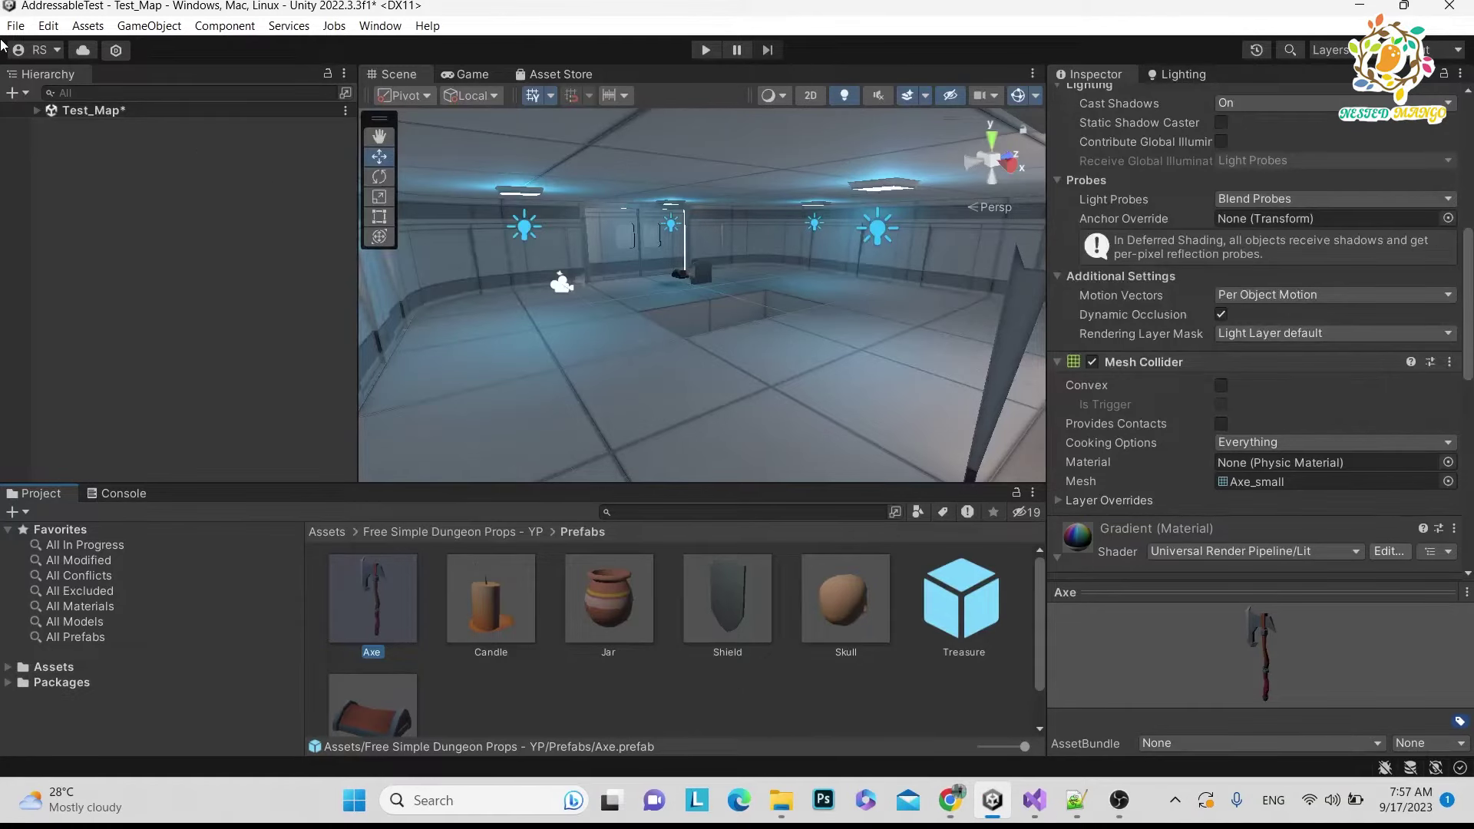
pyautogui.hotkey('ctrl', 'shift', 'b')
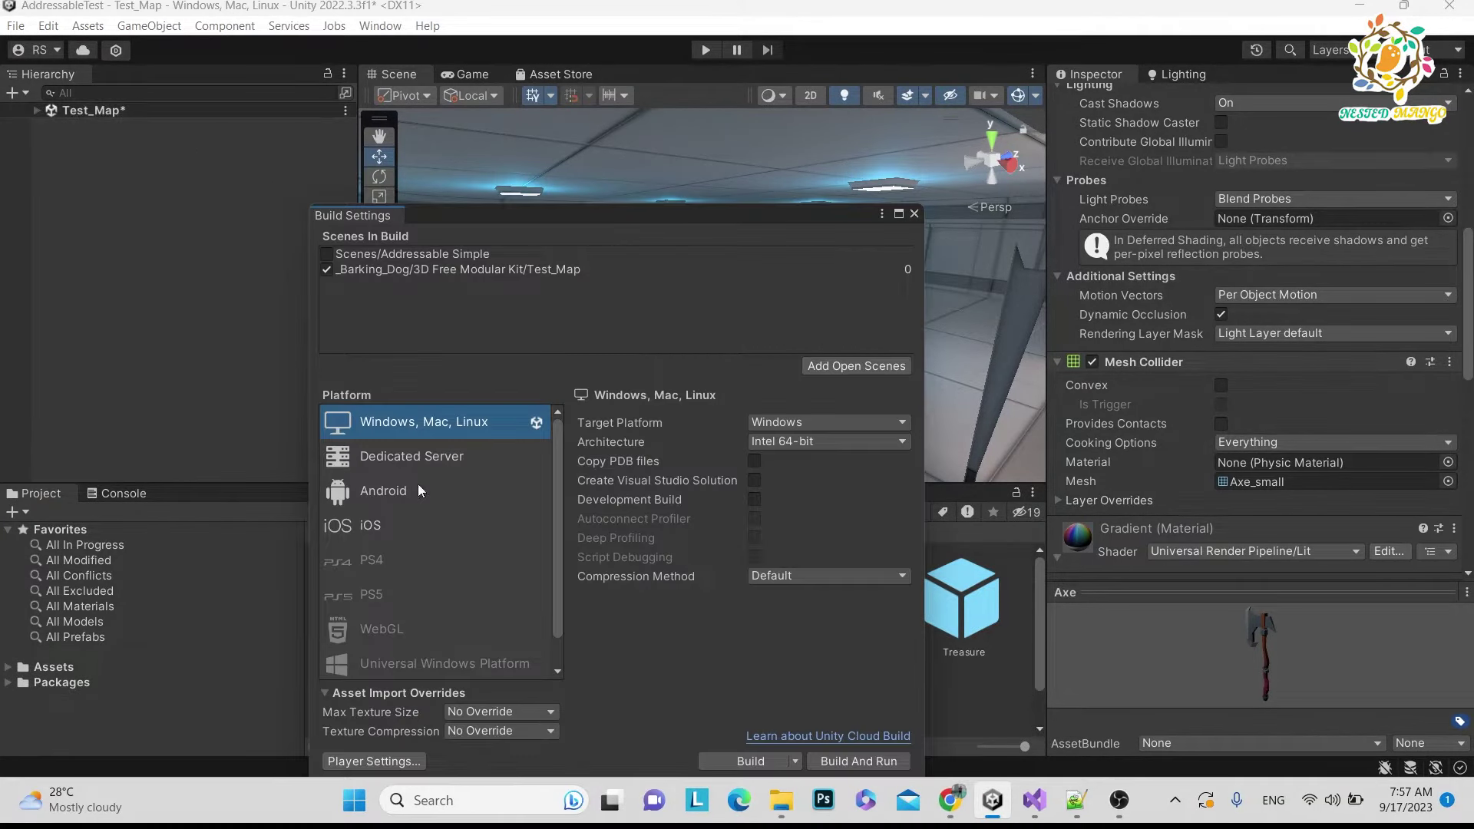
pyautogui.hotkey('alt', 'Tab')
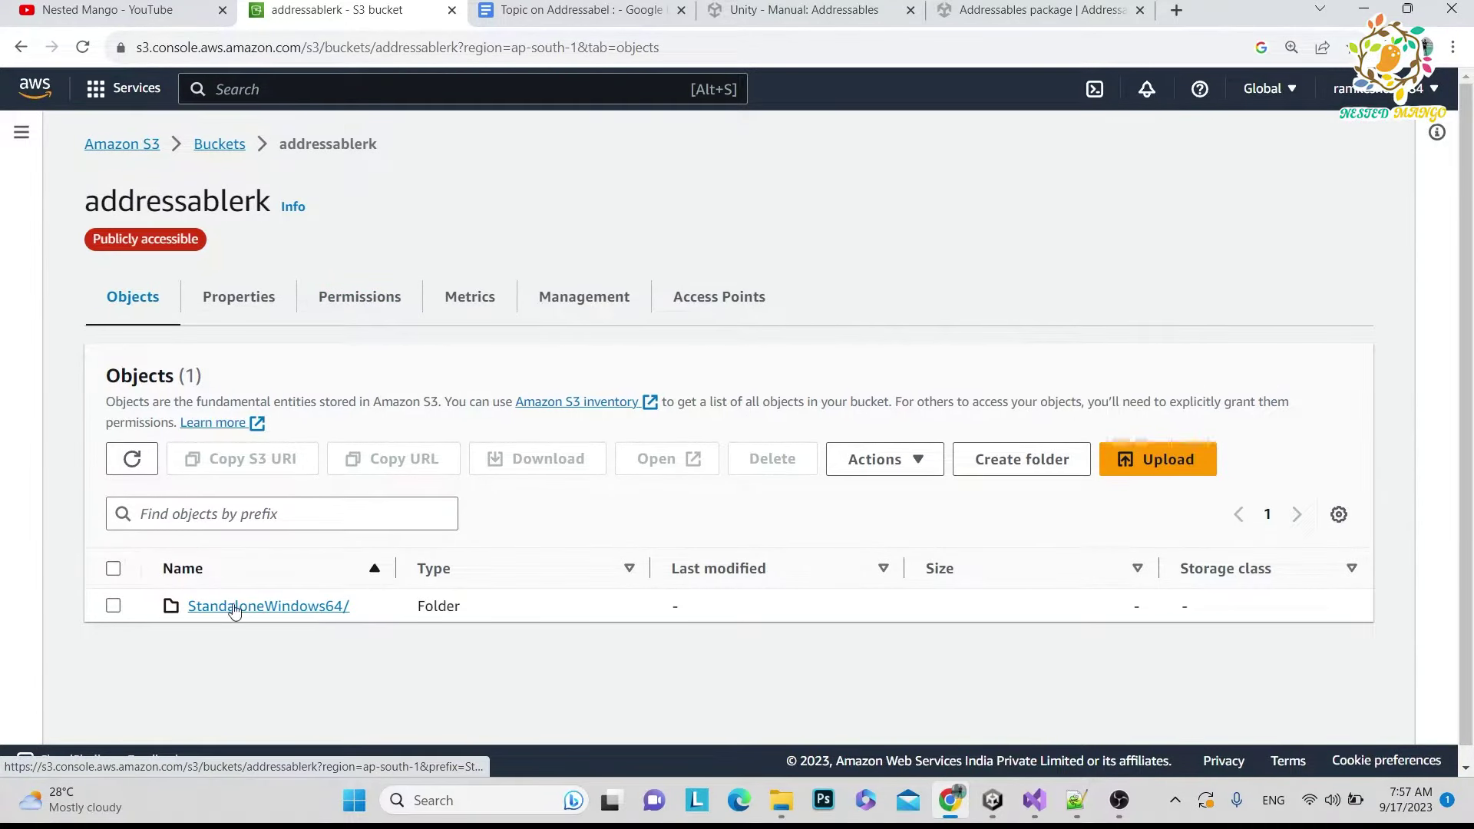
# - Copy the object URL of catalog_0.1.0.hash from the StandaloneWindows64 folder and add it below the topic list in Notepad++
pyautogui.click(282, 612)
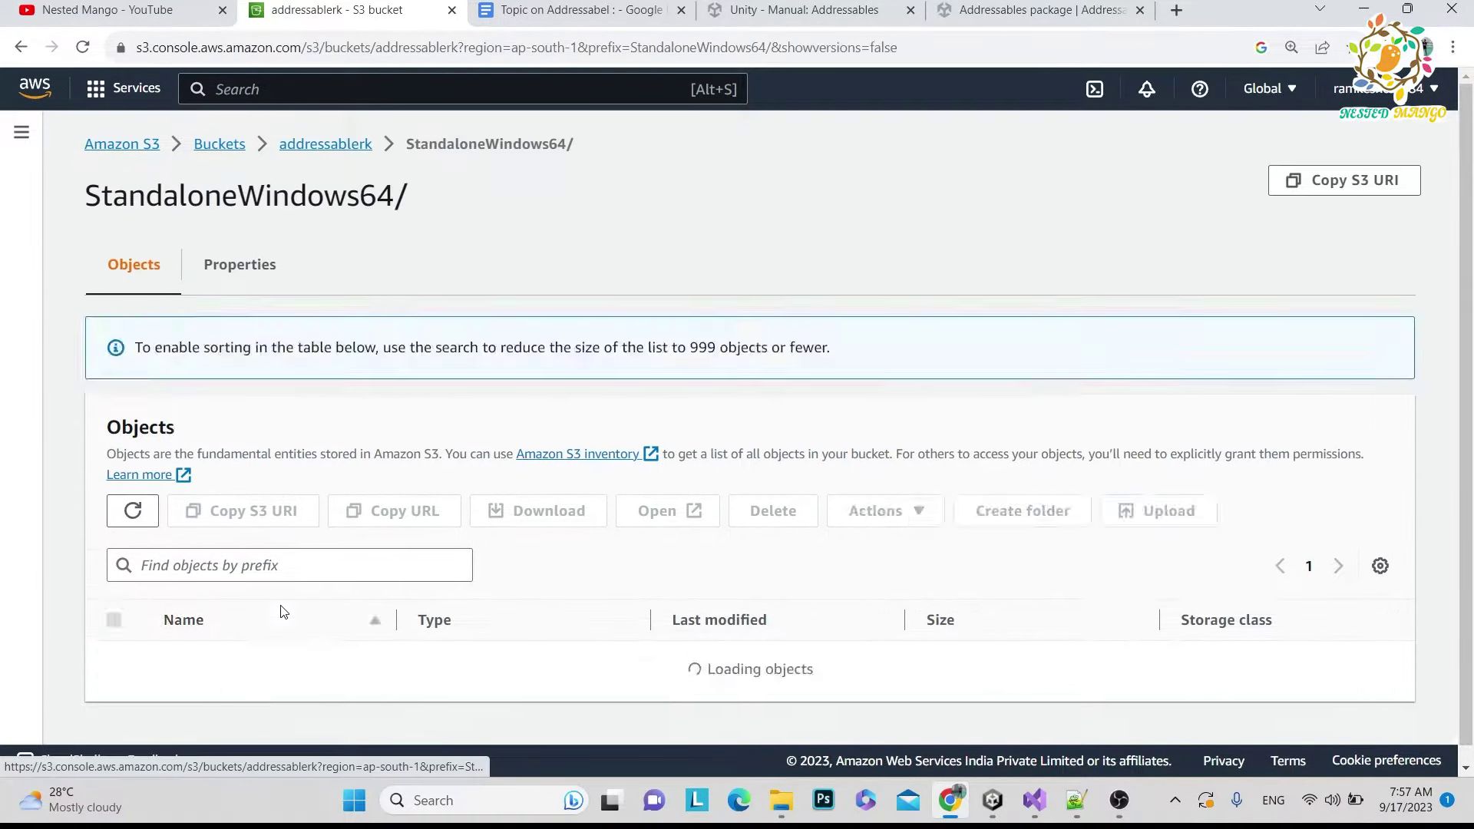
pyautogui.scroll(-1, 264, 506)
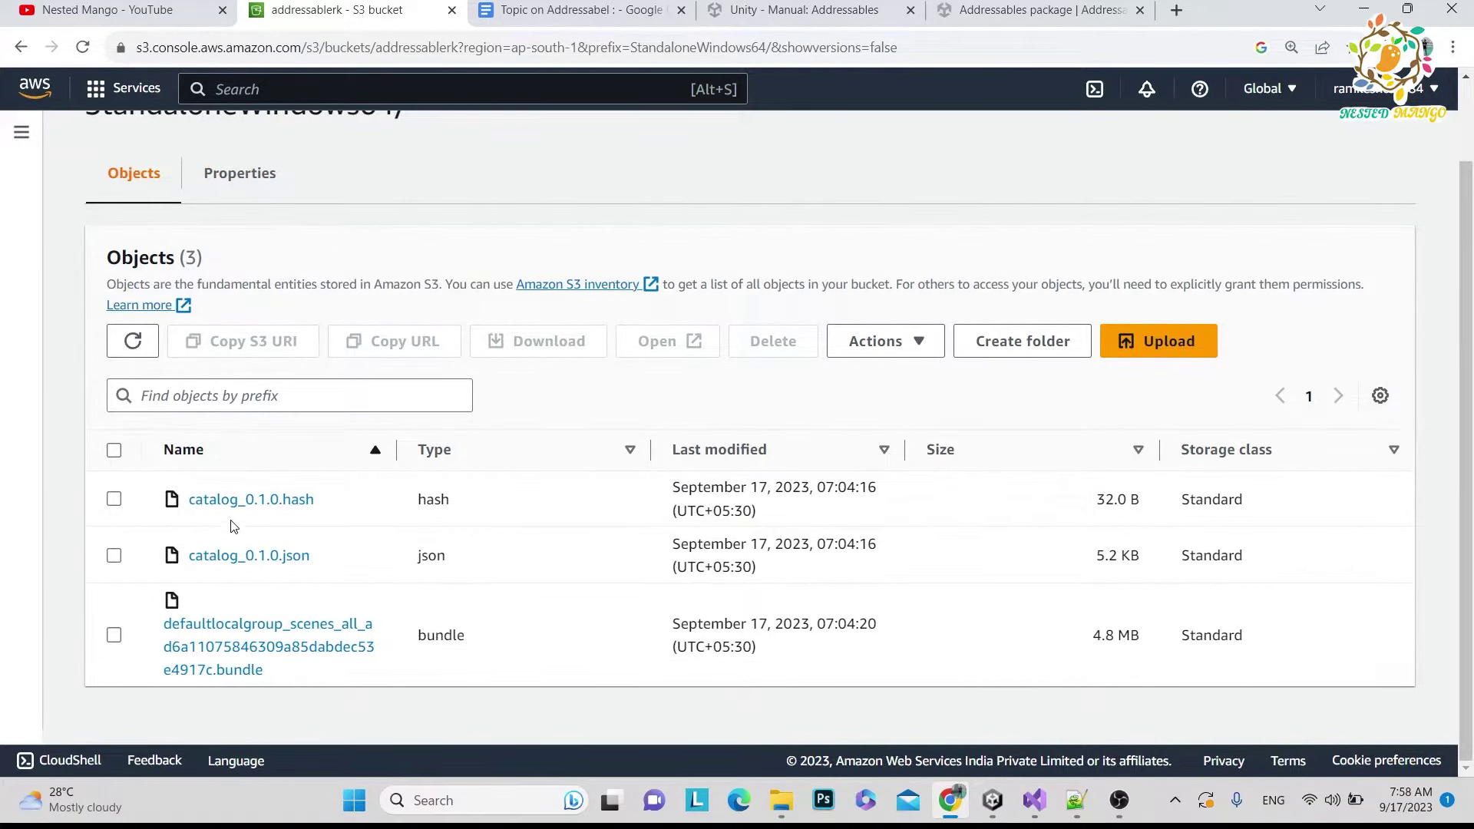
pyautogui.click(256, 506)
pyautogui.click(1079, 811)
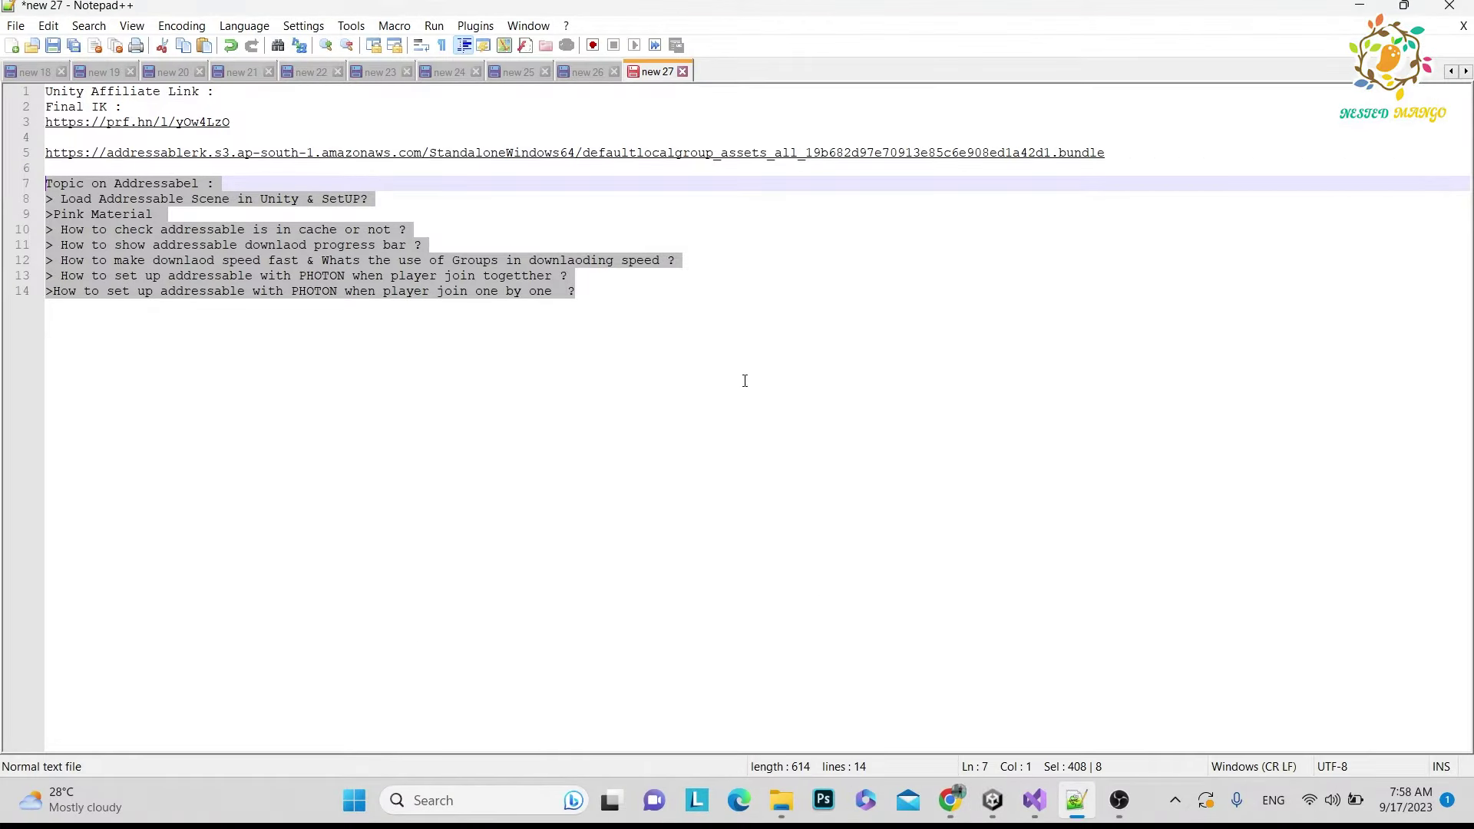
pyautogui.click(677, 286)
pyautogui.press('Return')
pyautogui.press('Return')
pyautogui.write('https://addressablerk.s3.ap-south-1.amazonaws.com/StandaloneWindows64/catalog_0.1.0.hash')
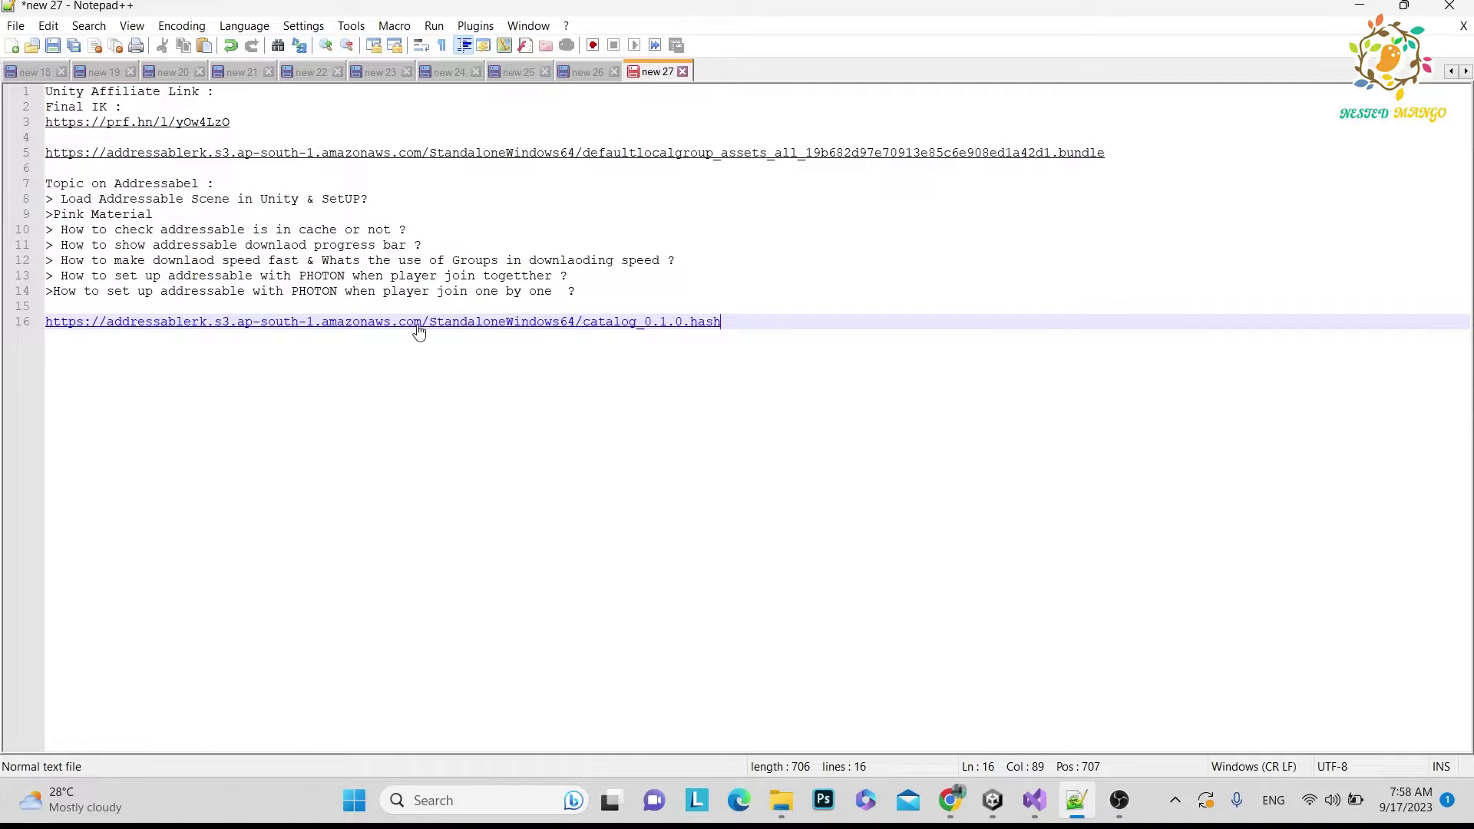
pyautogui.moveTo(421, 323); pyautogui.dragTo(45, 326)
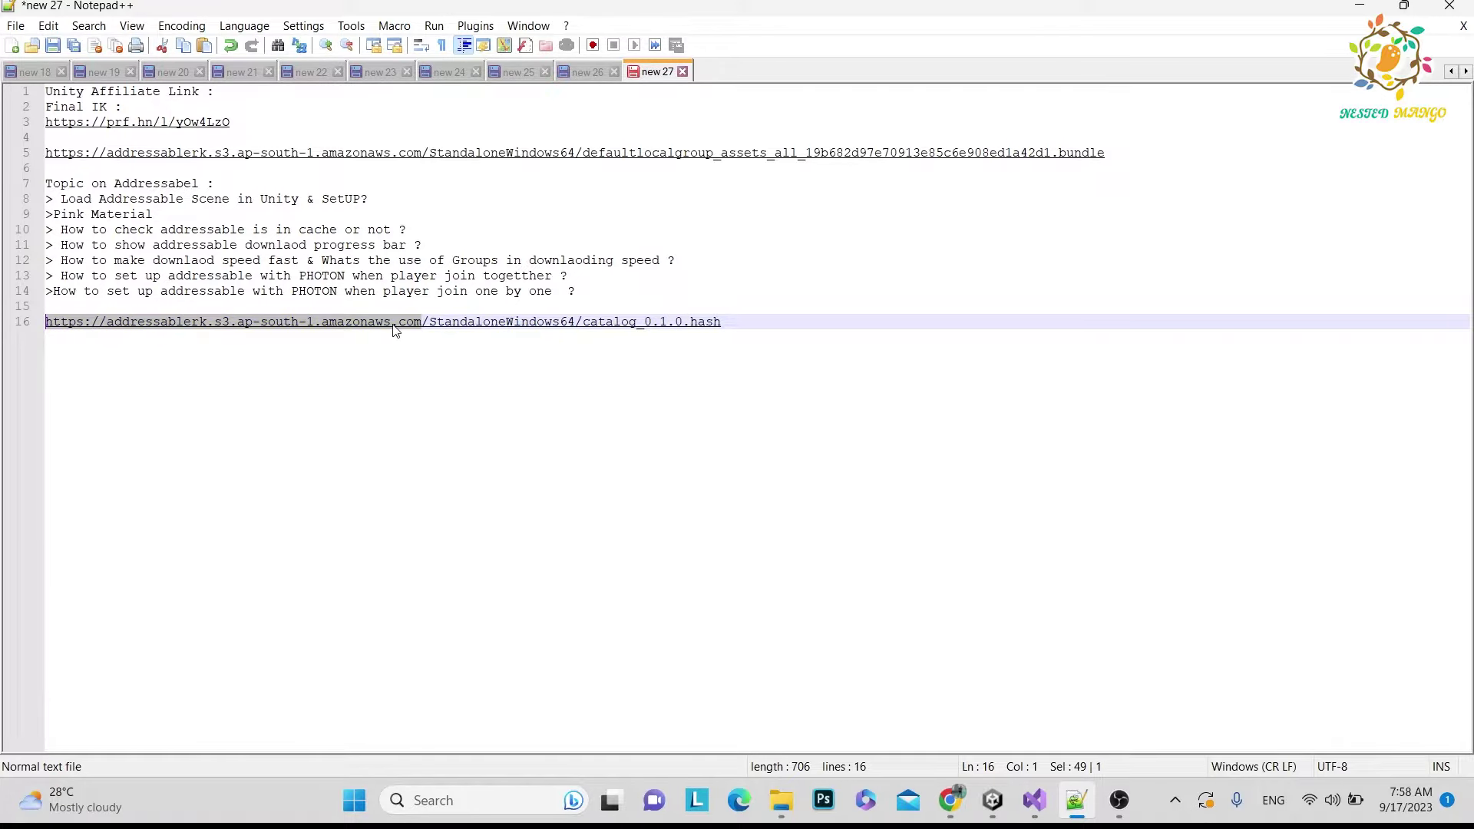
pyautogui.hotkey('alt', 'Tab')
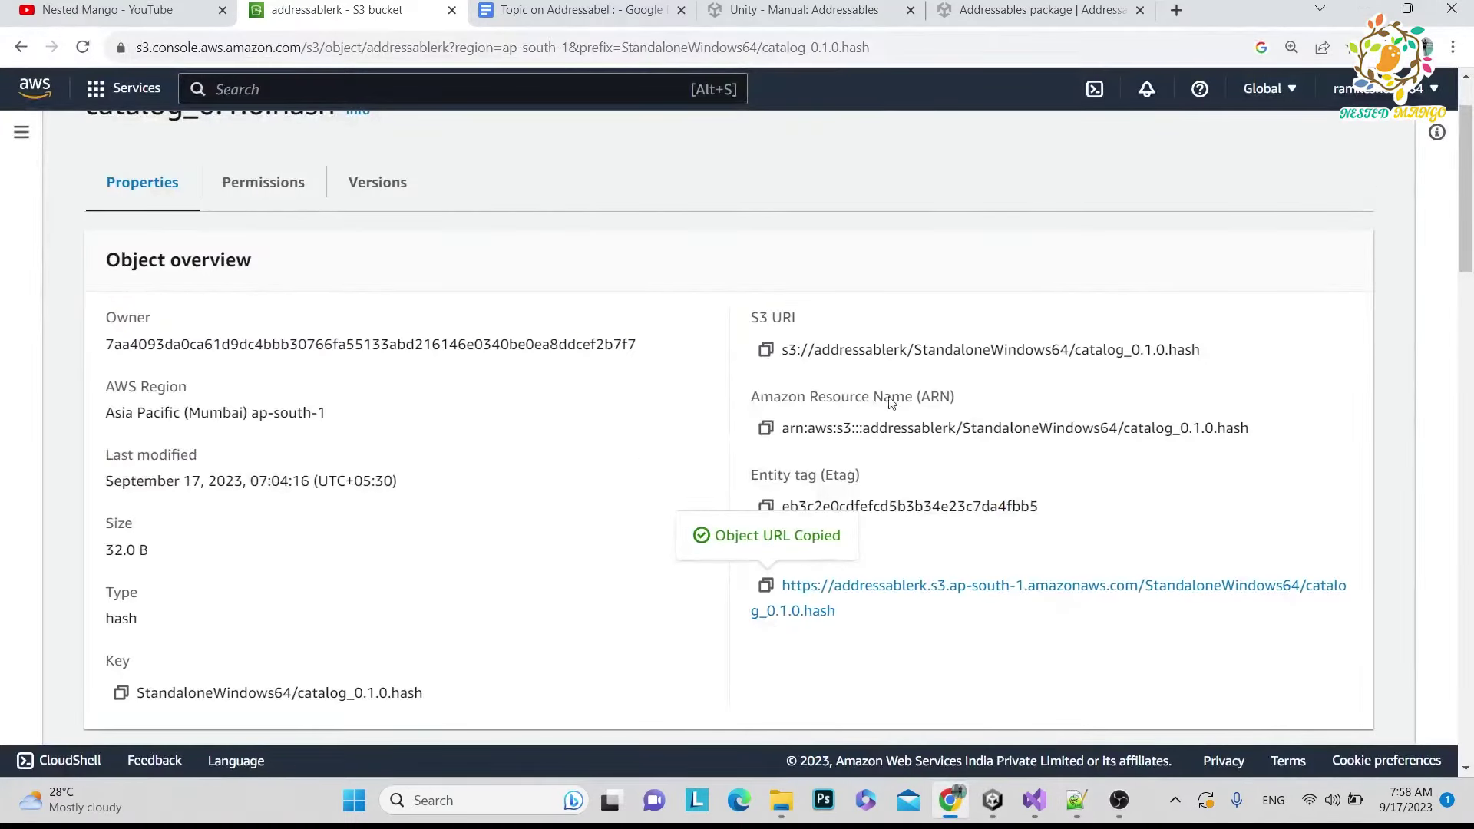
pyautogui.click(1364, 8)
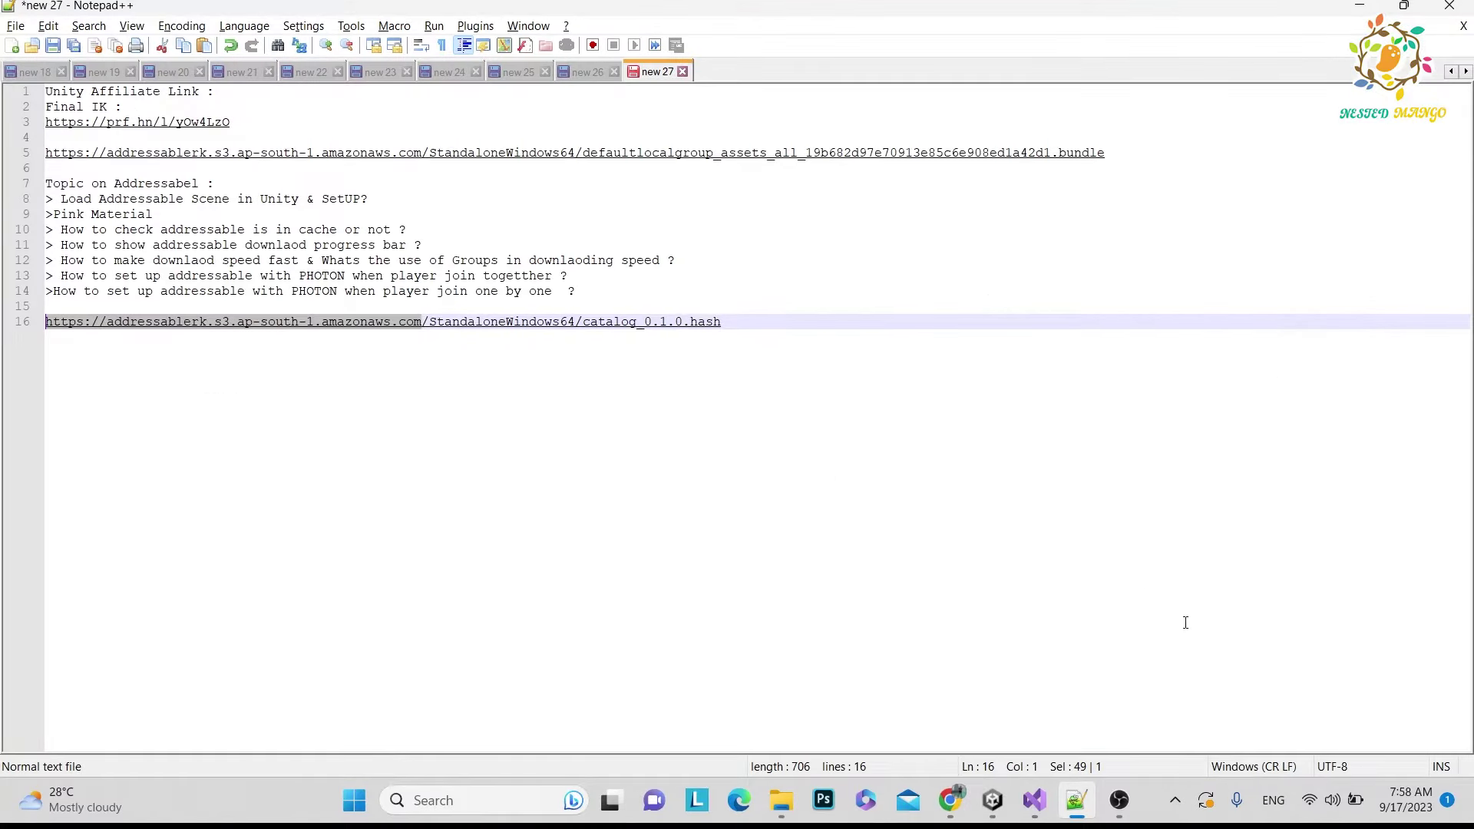
pyautogui.hotkey('alt', 'Tab')
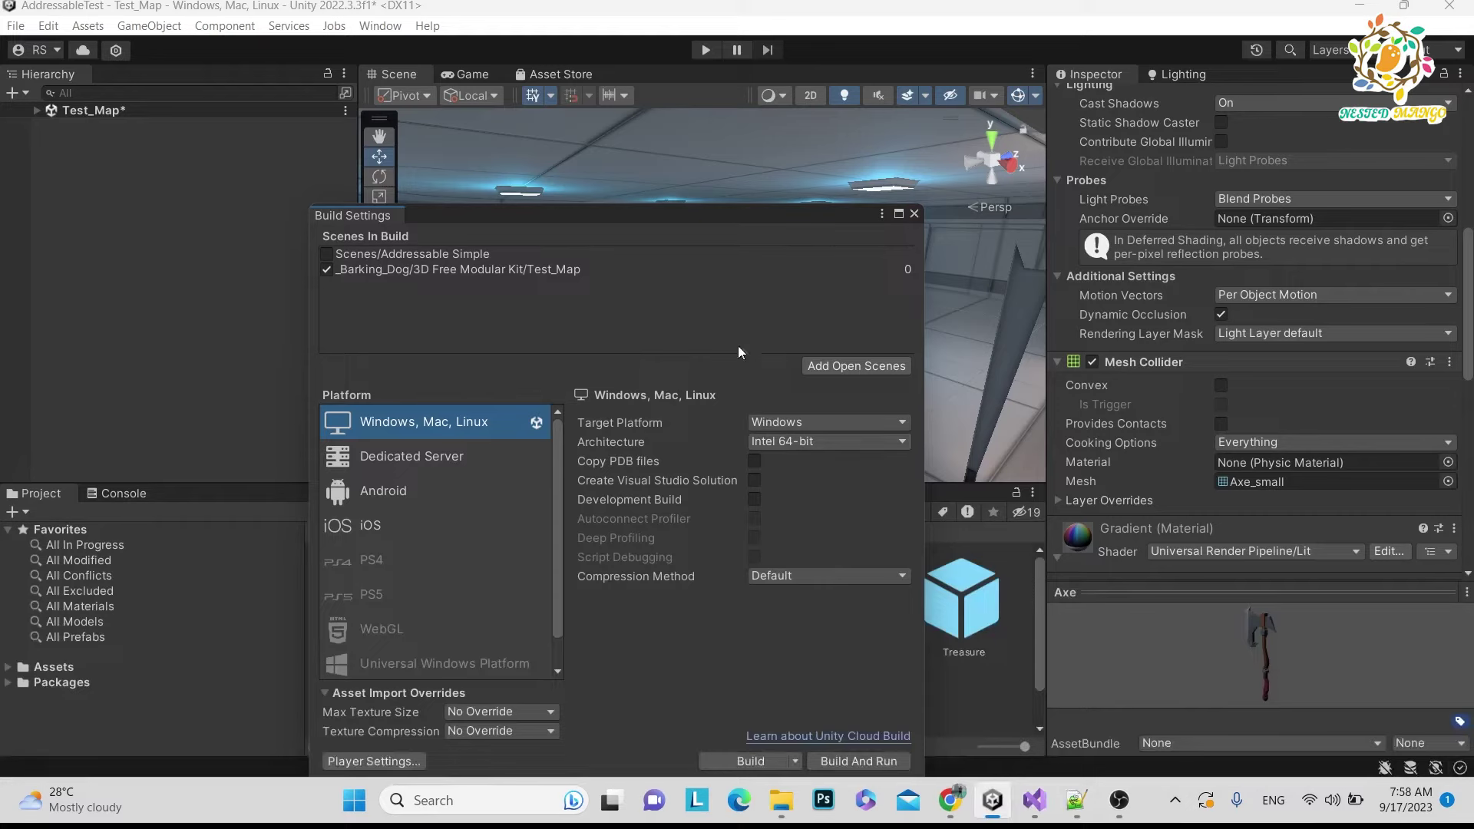
pyautogui.click(914, 214)
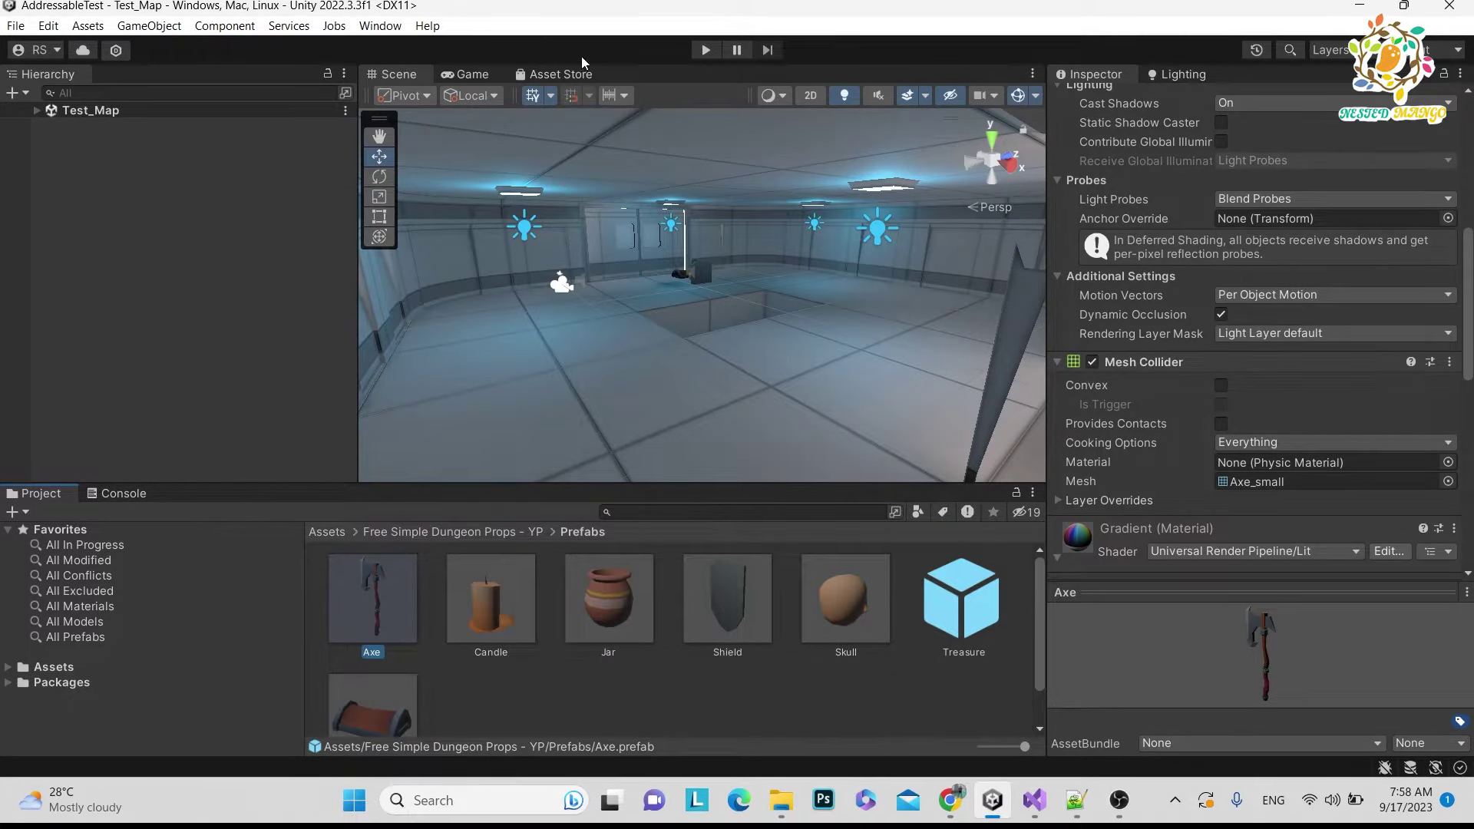
# - Install the Addressables 1.21.17 package from the Unity Registry and close the Package Manager
pyautogui.click(380, 25)
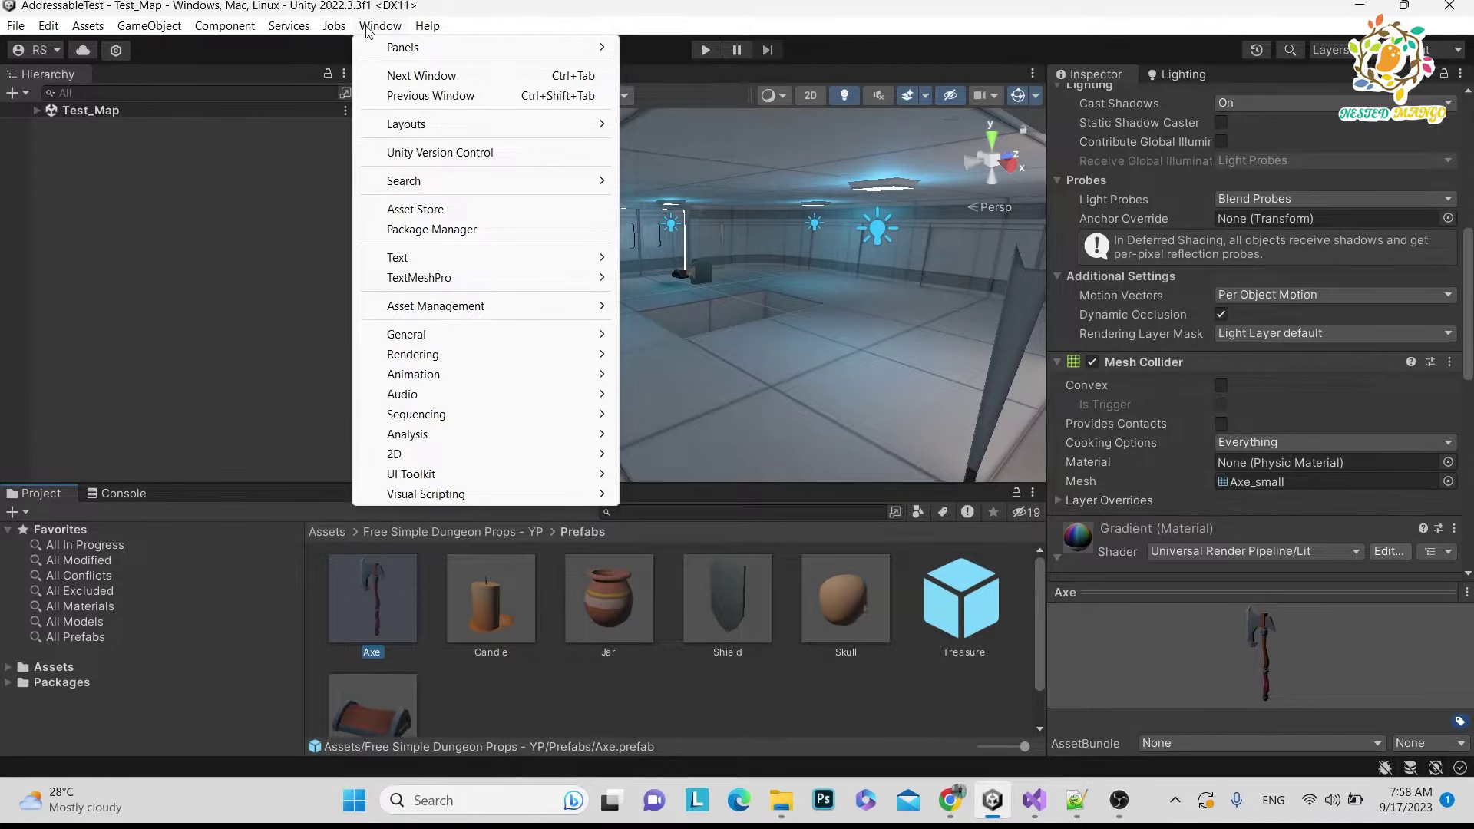
pyautogui.click(432, 231)
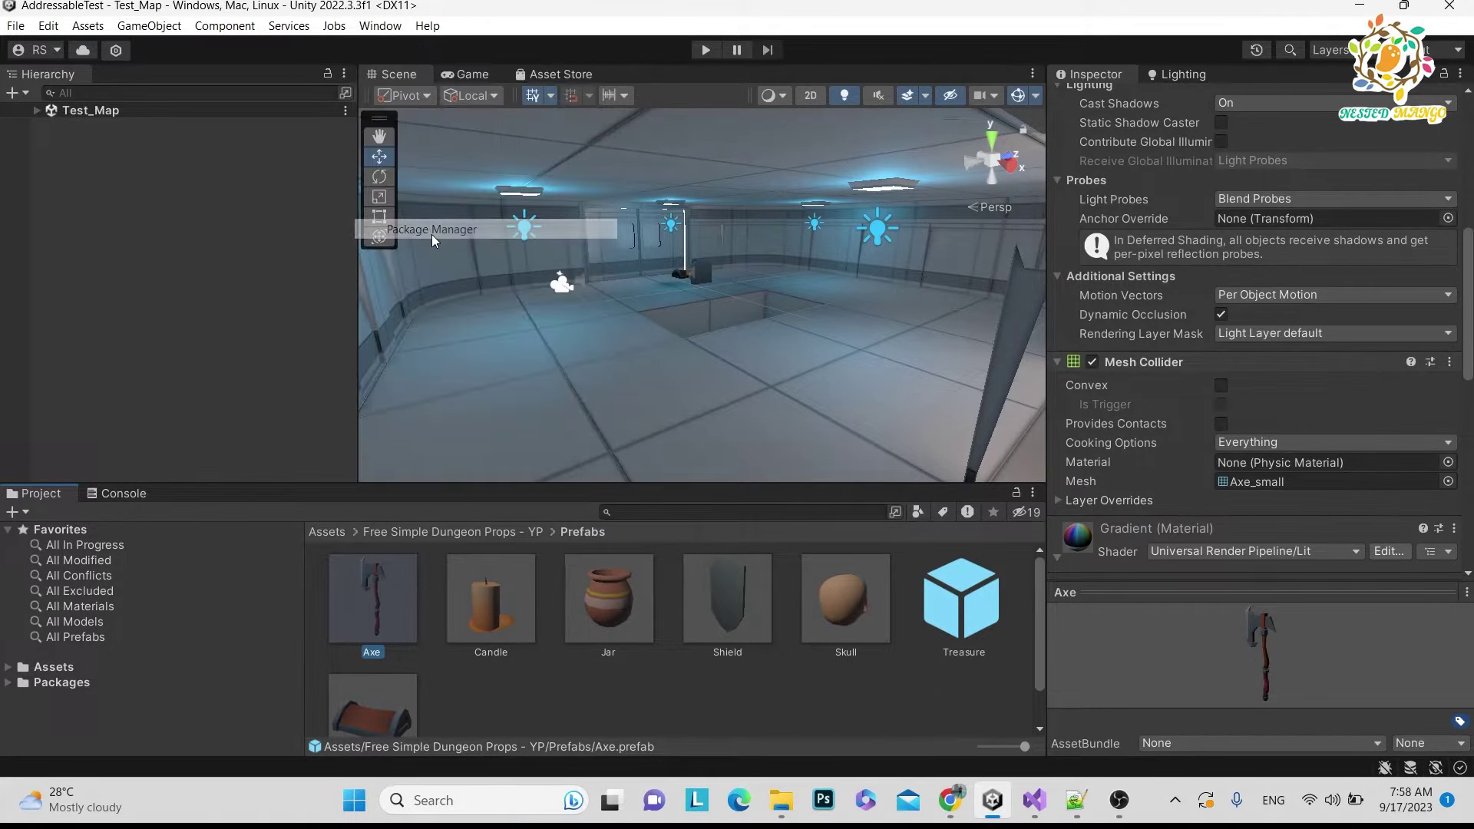
pyautogui.click(526, 161)
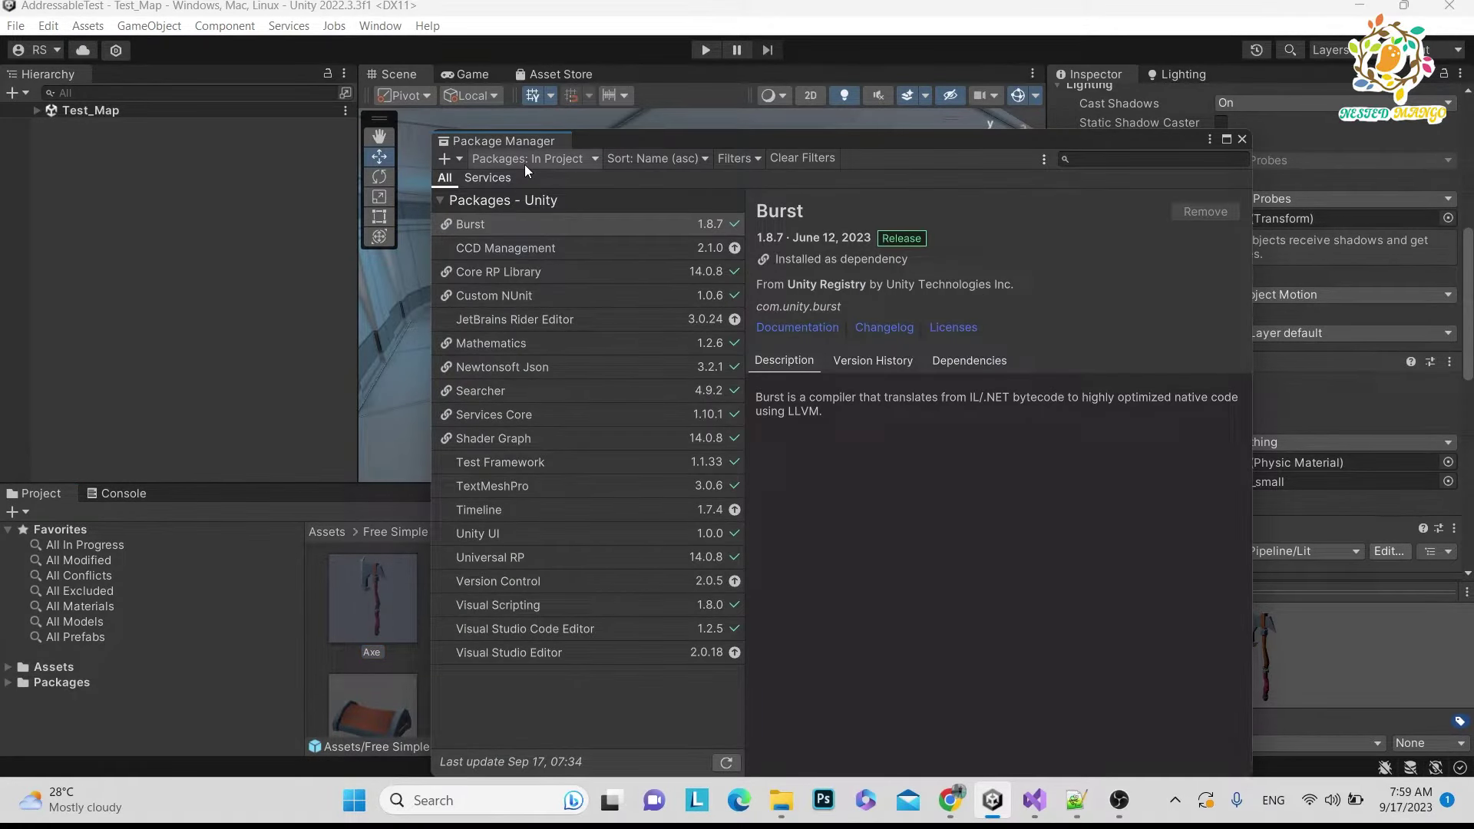
pyautogui.click(536, 184)
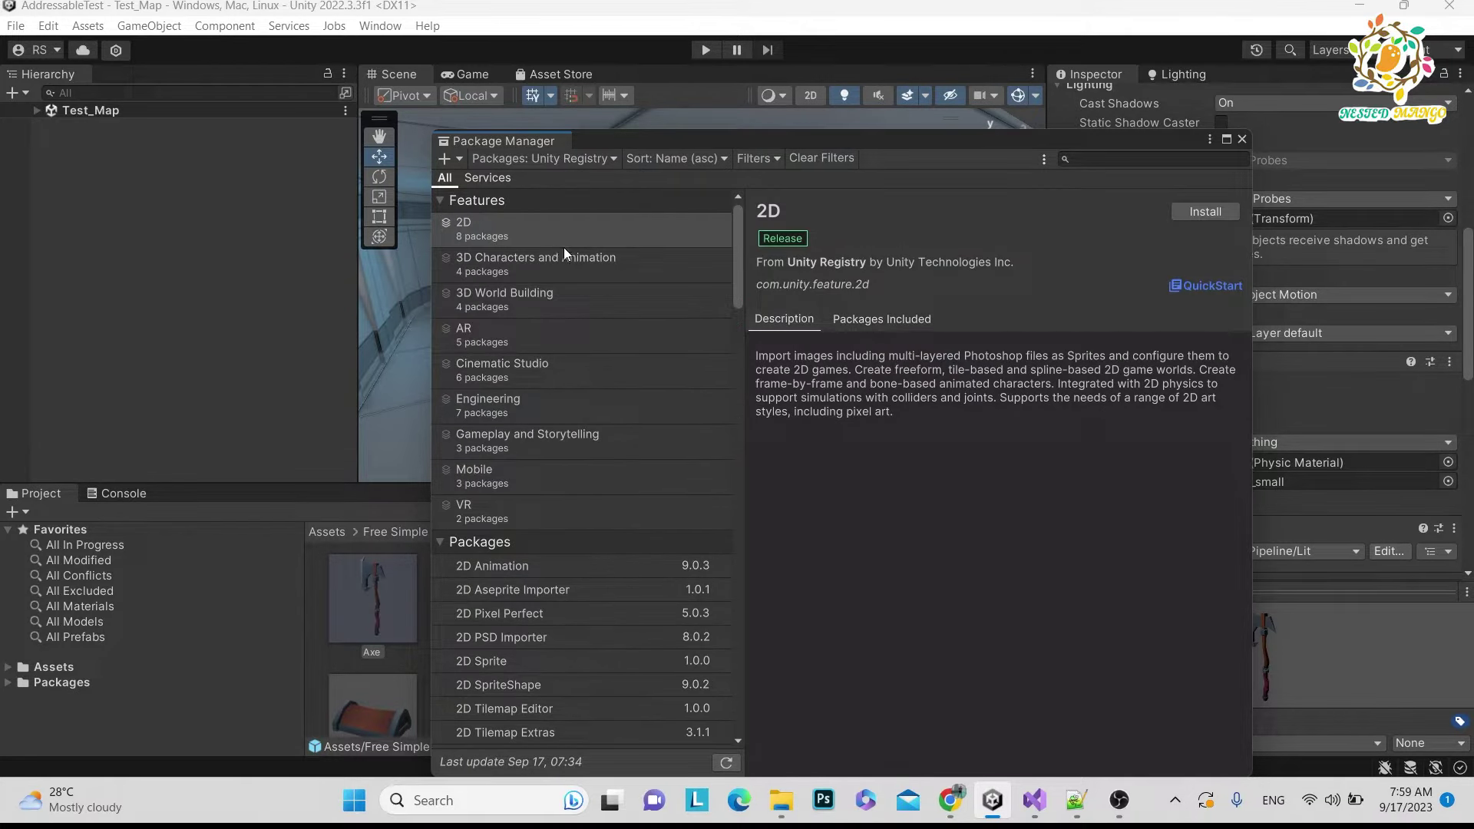
pyautogui.scroll(-5, 523, 324)
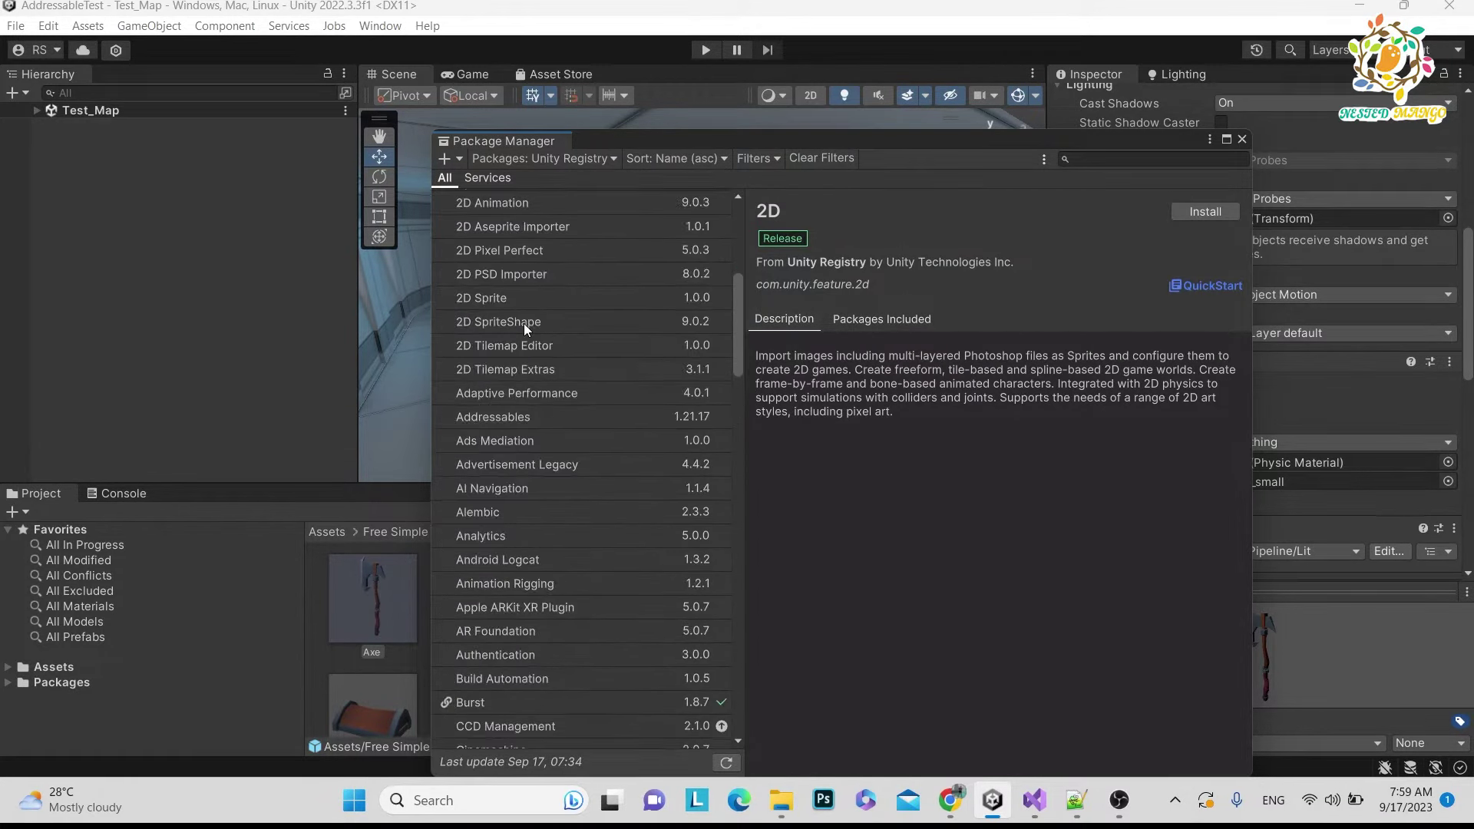
pyautogui.click(500, 421)
pyautogui.click(1205, 211)
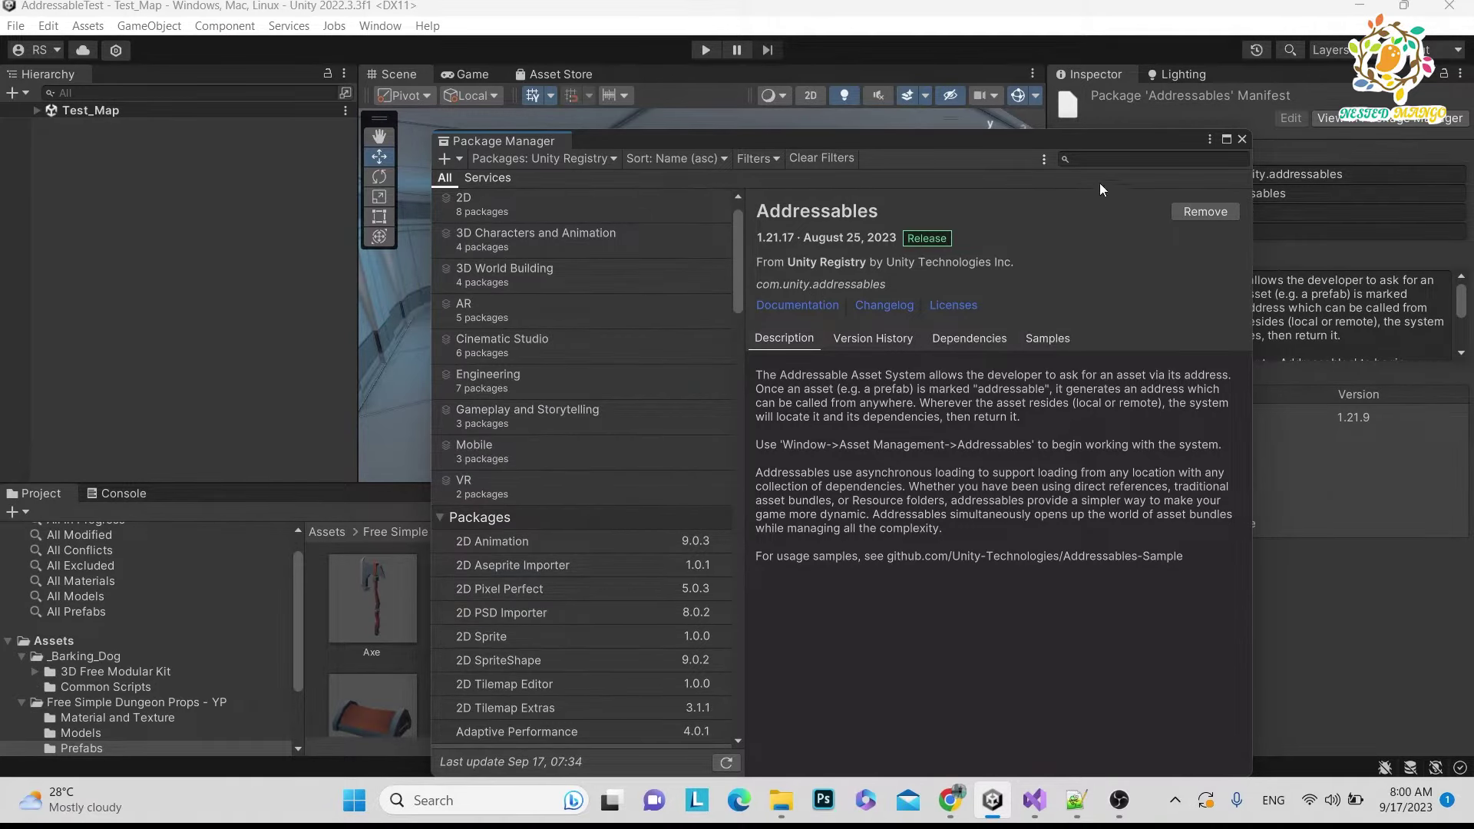
pyautogui.click(1242, 140)
# - Create the Addressables settings from the Addressables Groups window and dock that window alongside the Scene view
pyautogui.click(380, 27)
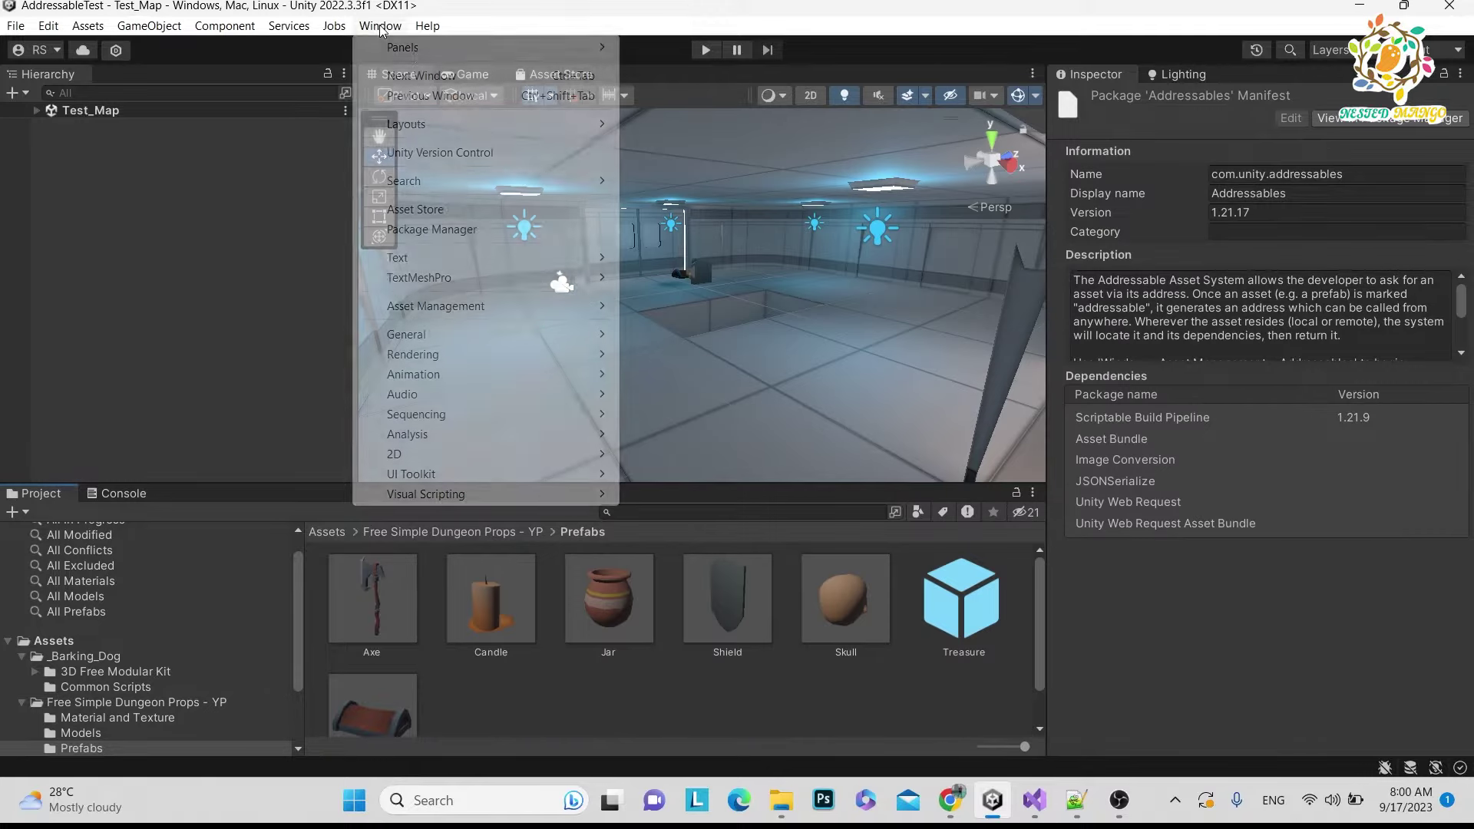
pyautogui.moveTo(461, 306)
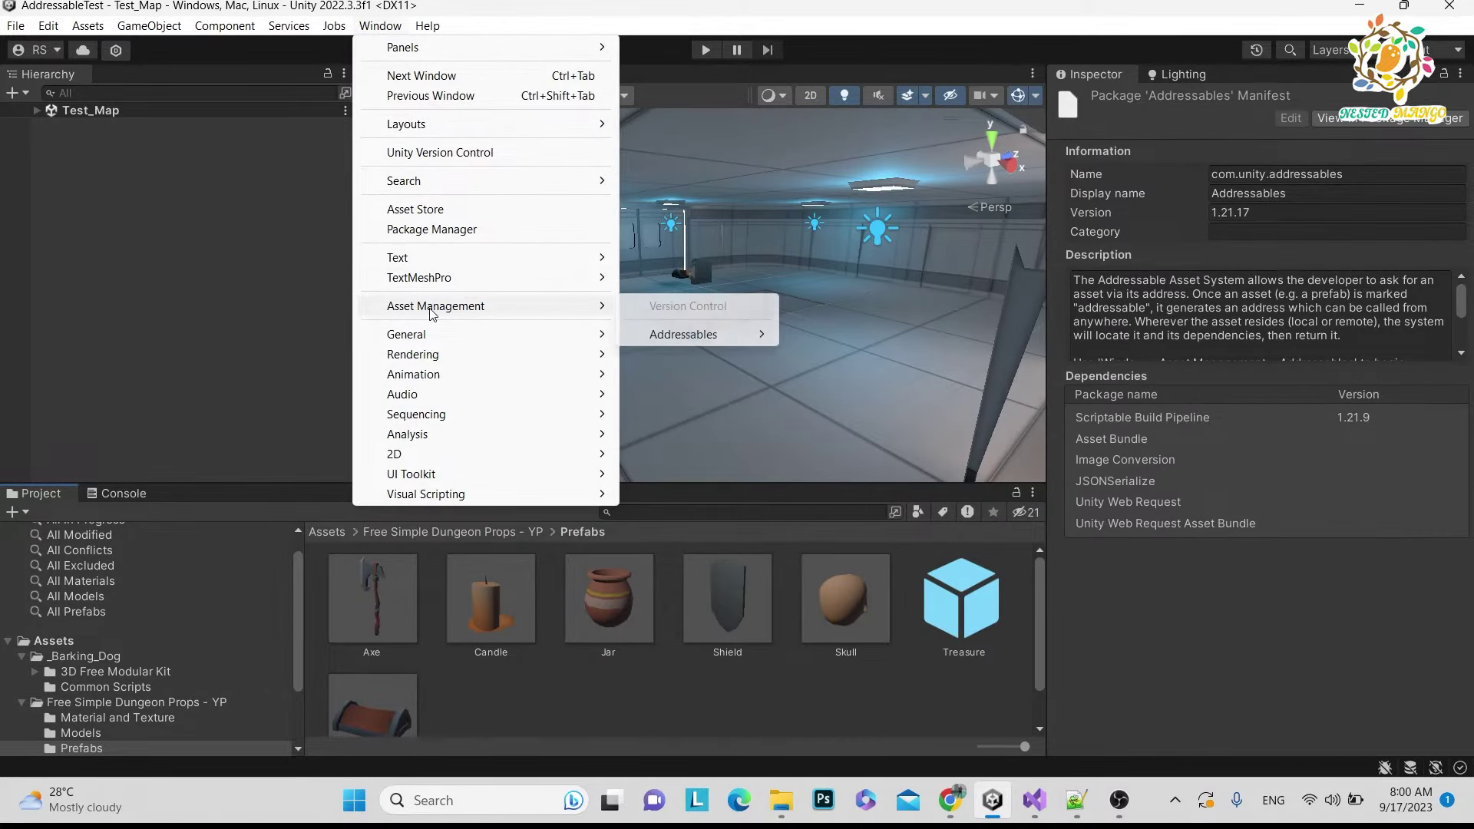
pyautogui.moveTo(700, 339)
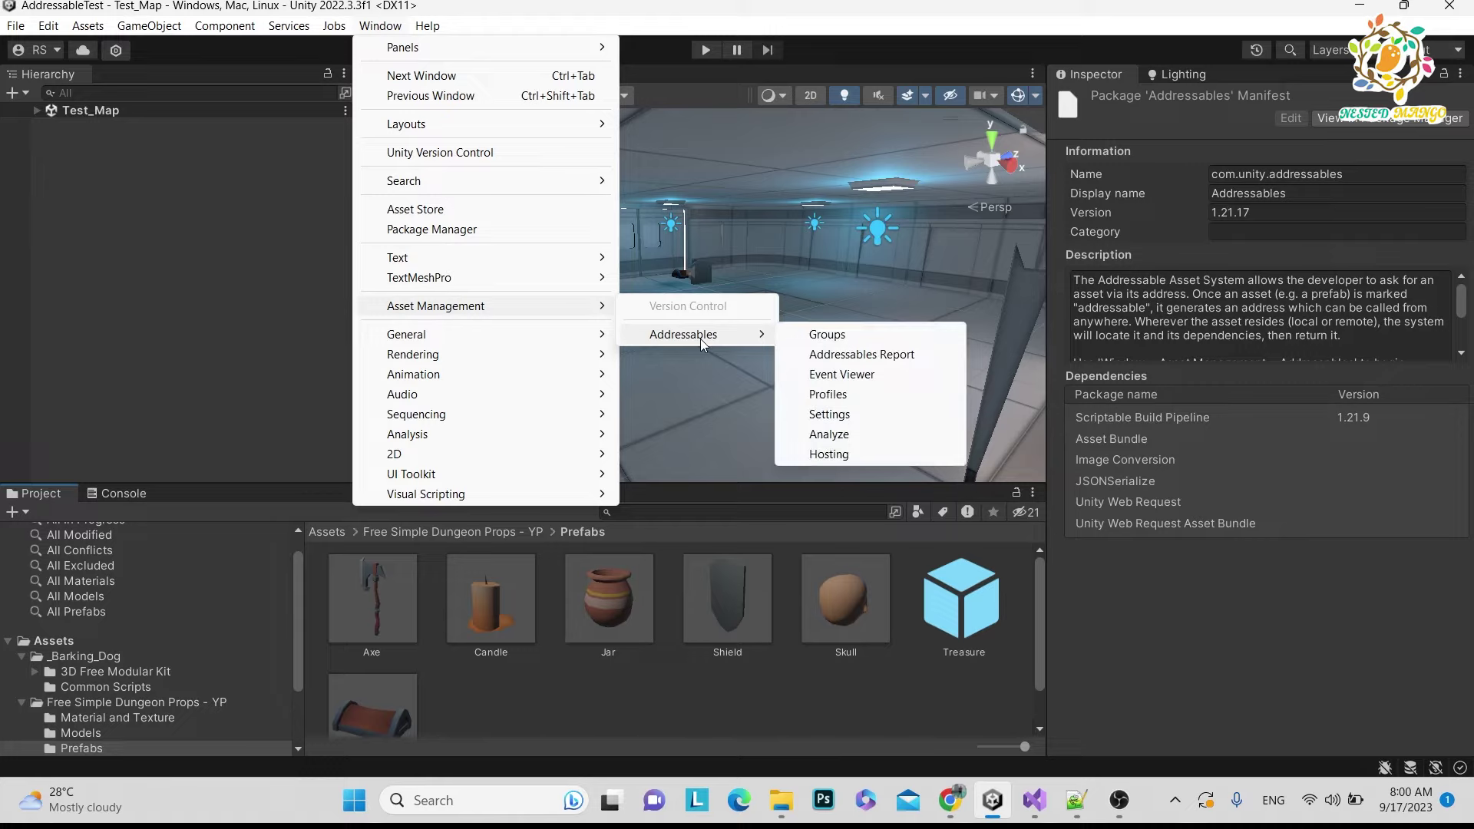
pyautogui.click(826, 338)
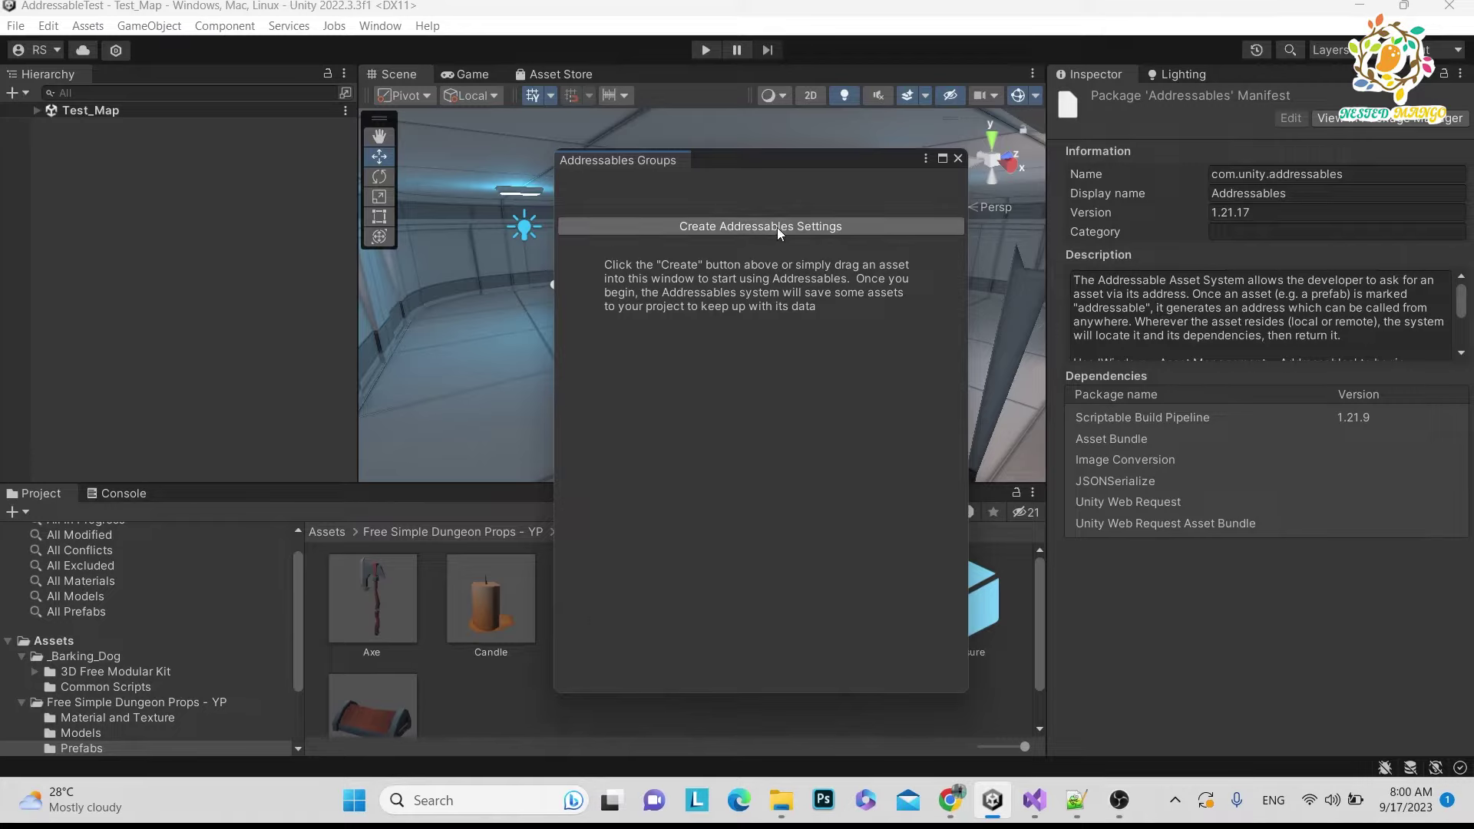
pyautogui.click(717, 227)
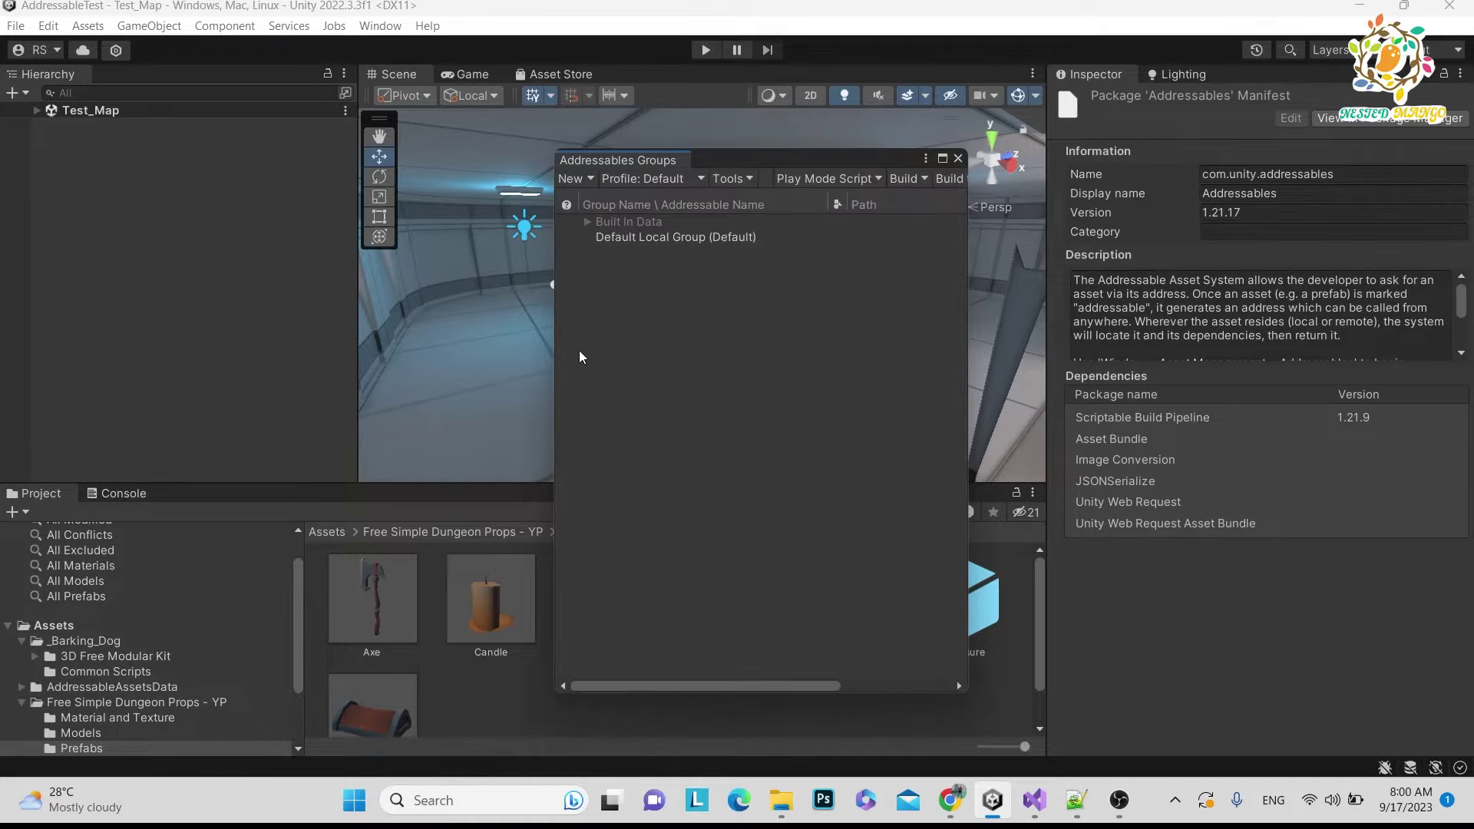
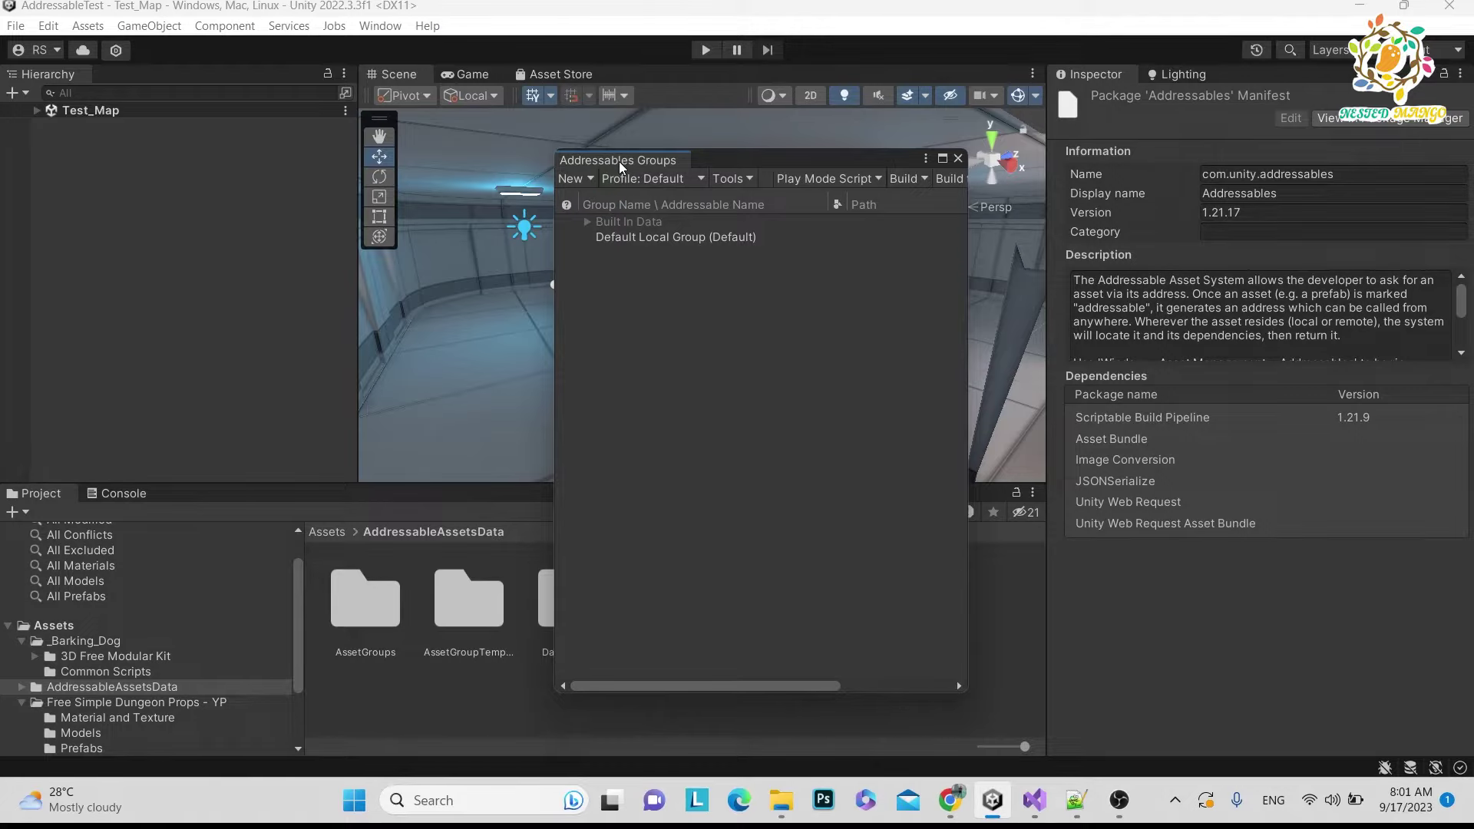
pyautogui.moveTo(619, 161); pyautogui.dragTo(547, 92)
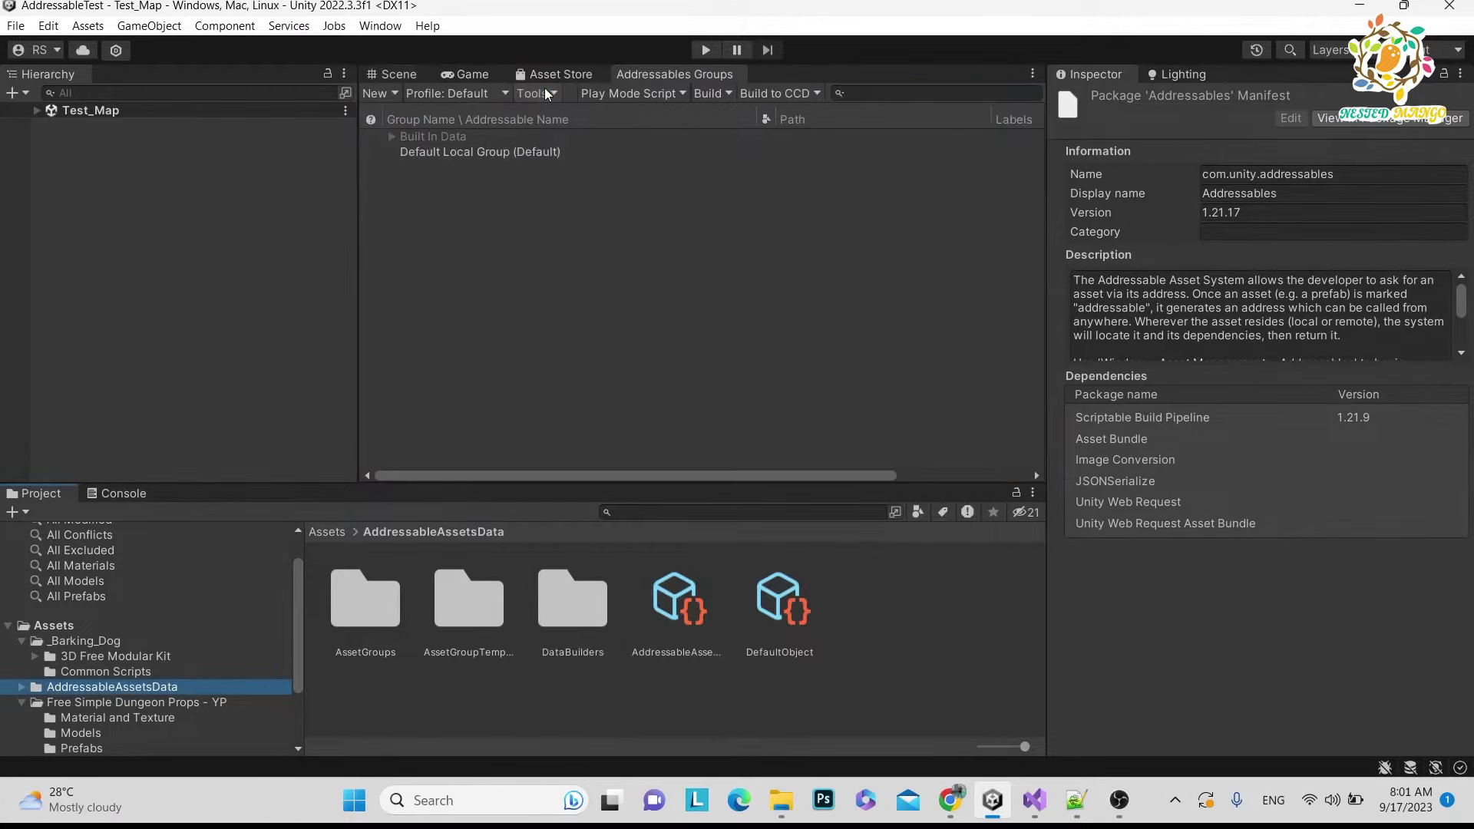
# - Review the Default Local Group's packing and loading options and set its Build & Load Paths to Remote
pyautogui.click(495, 152)
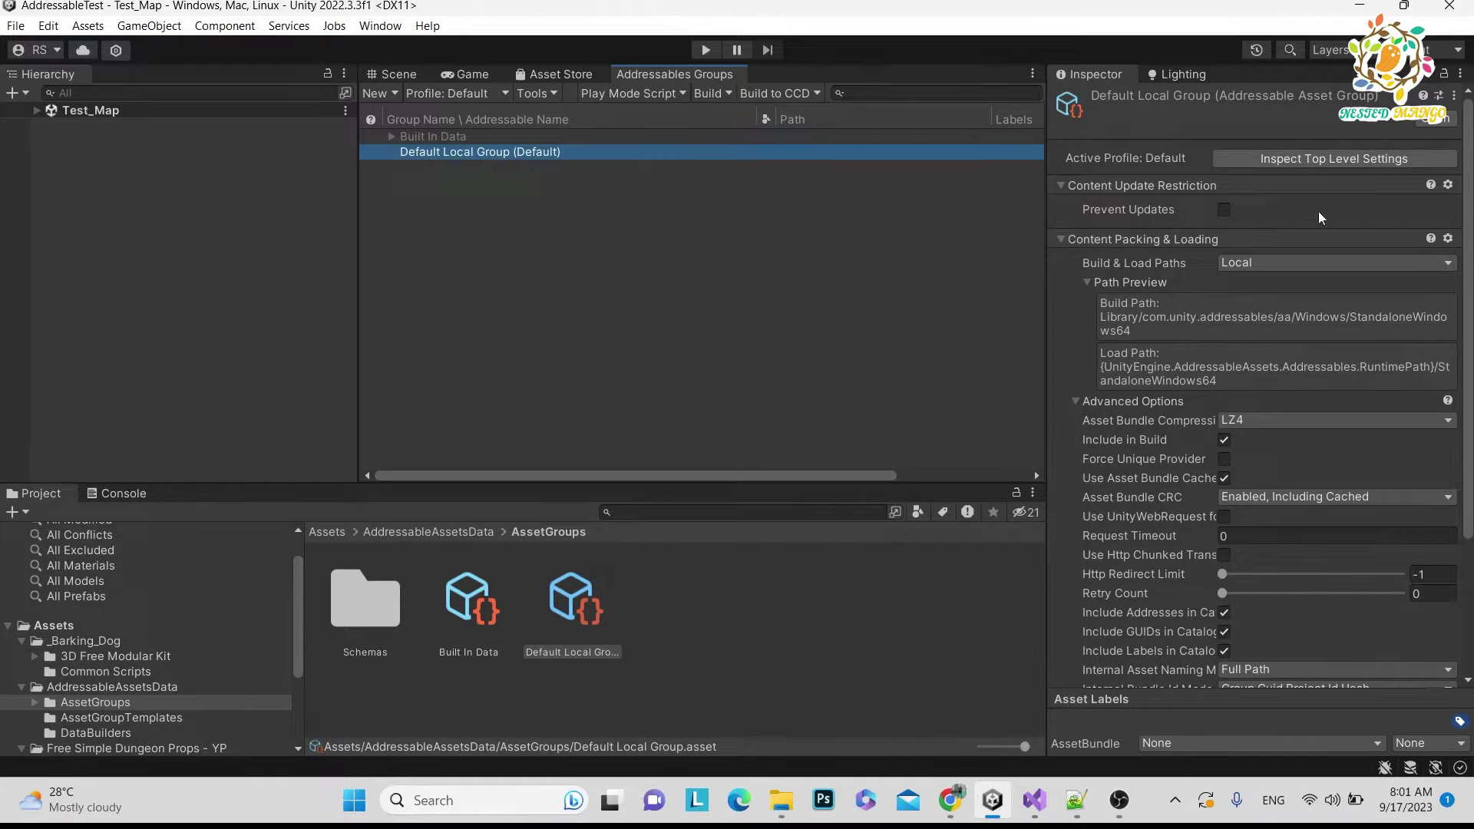
pyautogui.scroll(-5, 1209, 436)
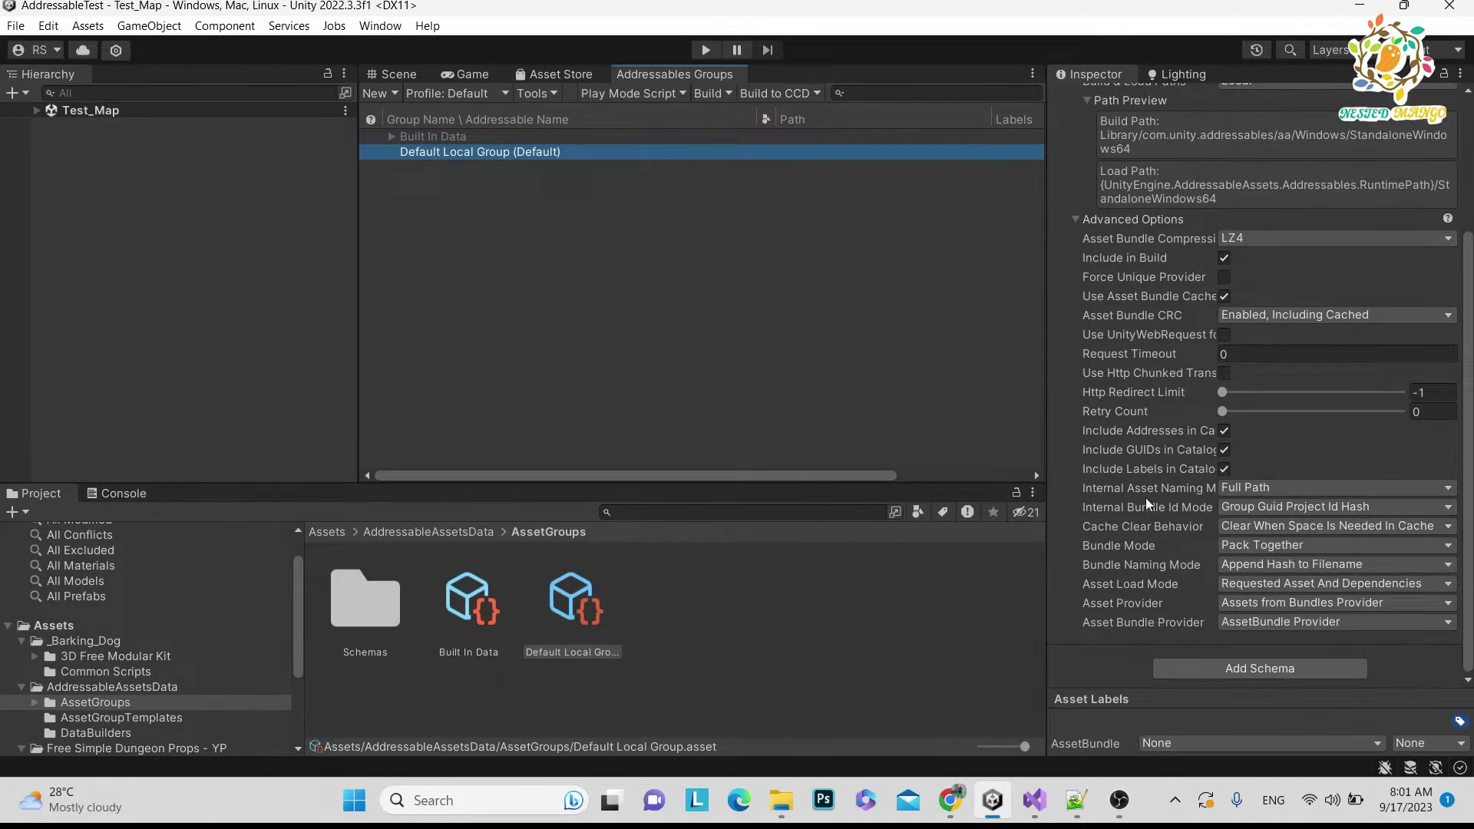
pyautogui.scroll(4, 1142, 507)
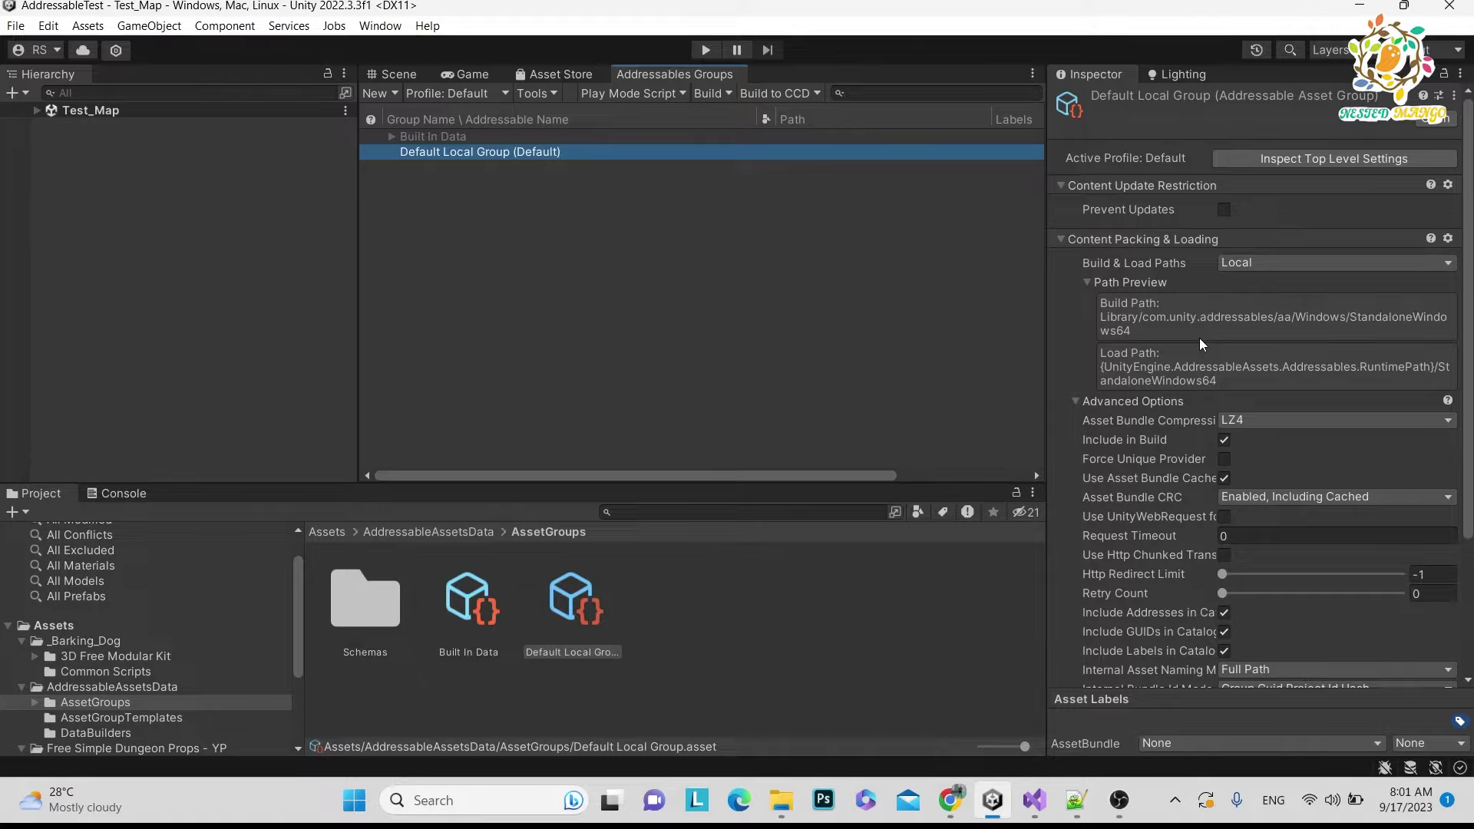
pyautogui.click(440, 132)
pyautogui.click(450, 149)
pyautogui.click(453, 138)
pyautogui.click(454, 157)
pyautogui.click(1238, 270)
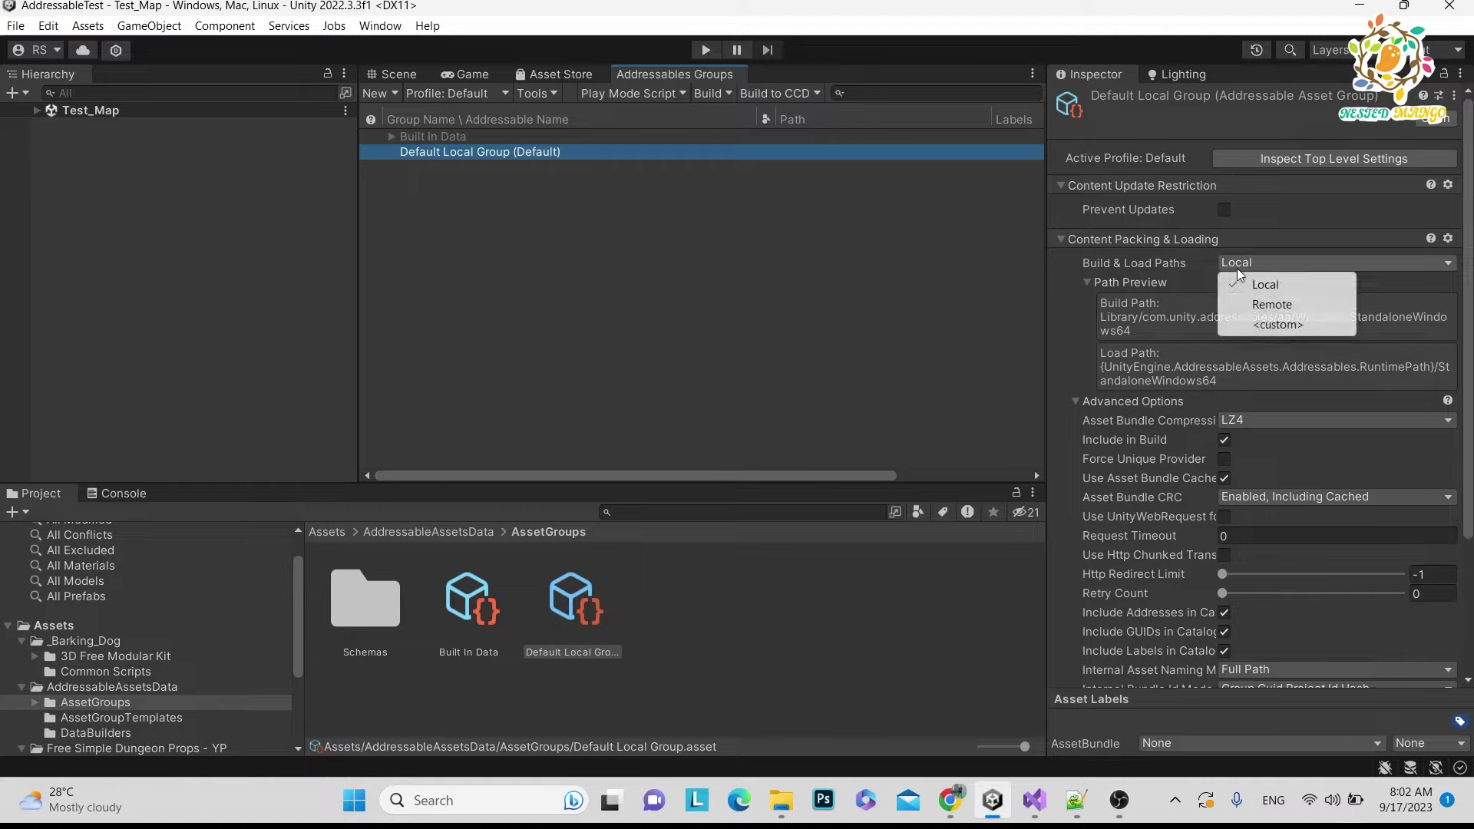
pyautogui.click(1260, 307)
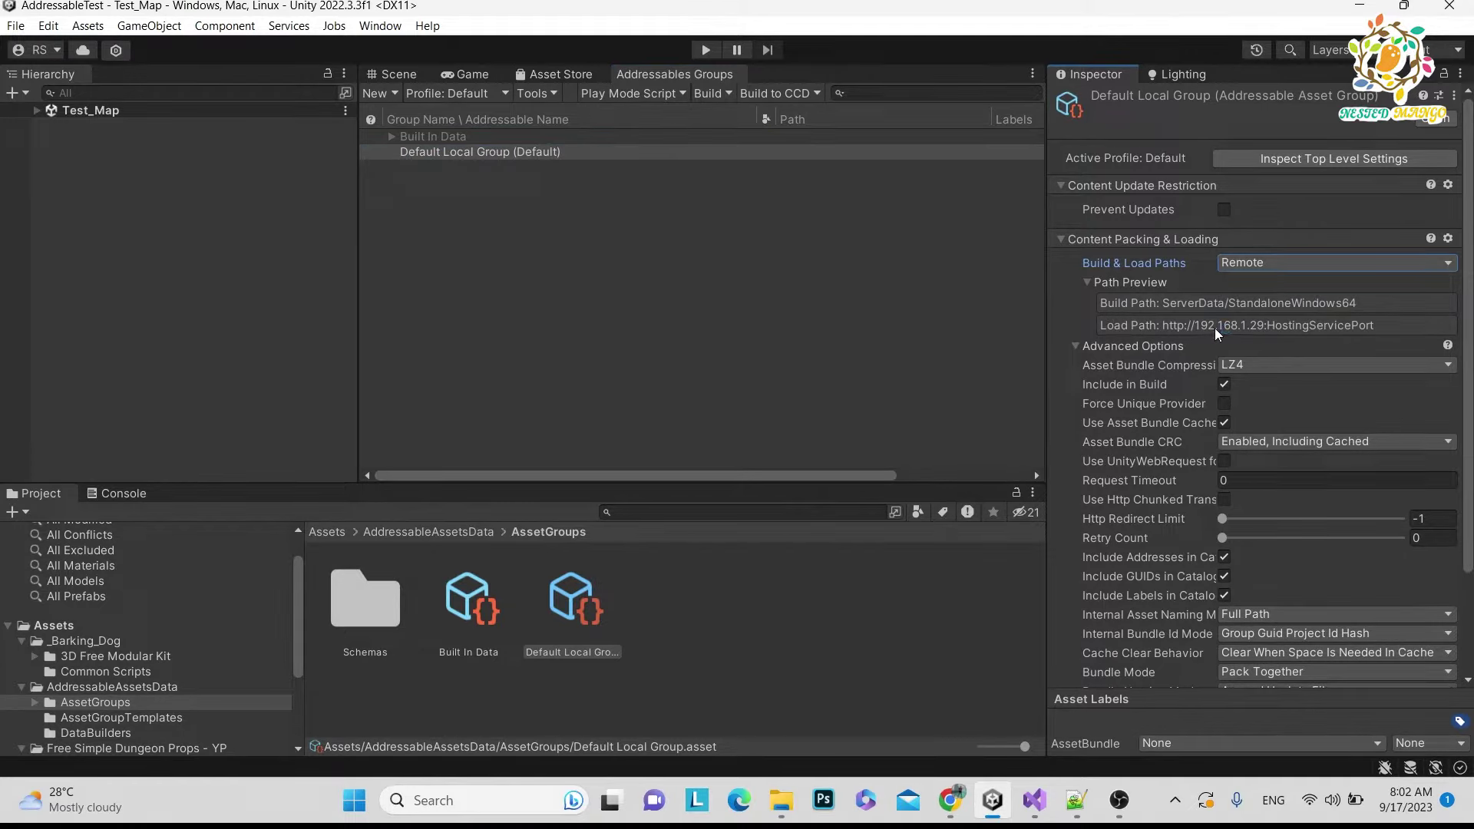
# - Open the top-level Addressable Asset Settings from the Default Local Group and bring up the profile management window
pyautogui.click(1371, 158)
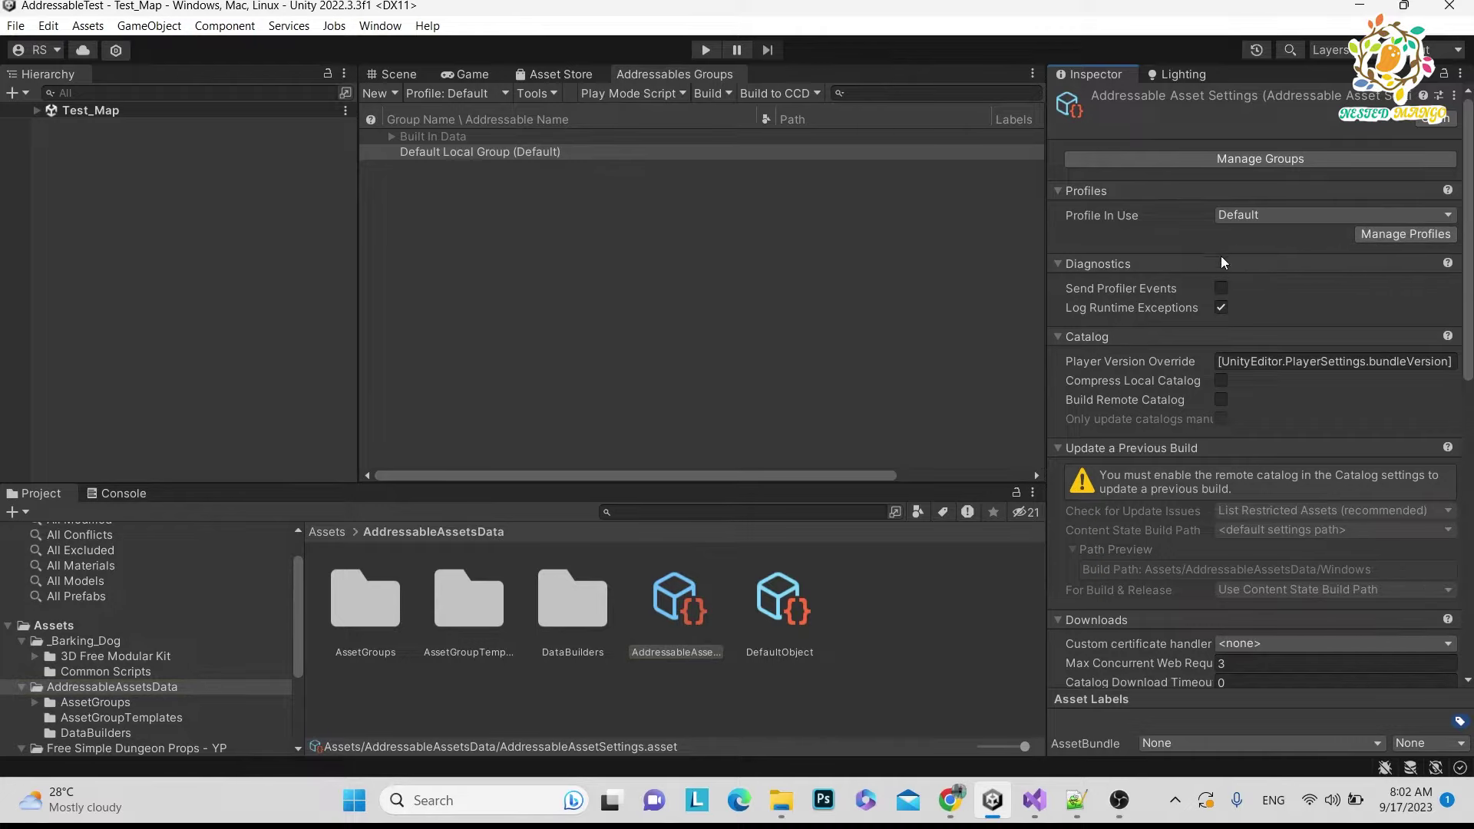
pyautogui.scroll(-2, 1137, 364)
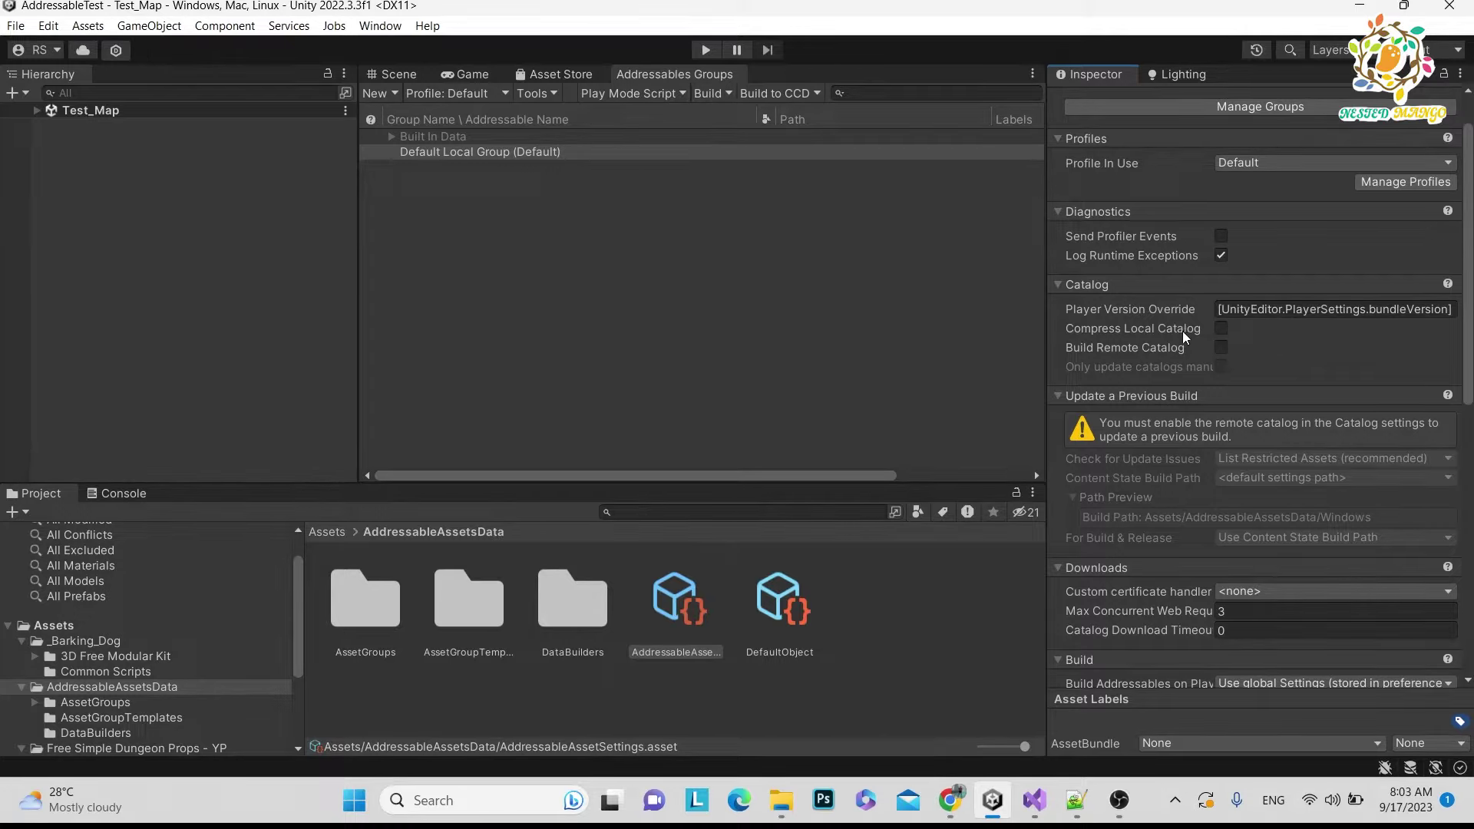
pyautogui.moveTo(1148, 336)
pyautogui.click(1393, 182)
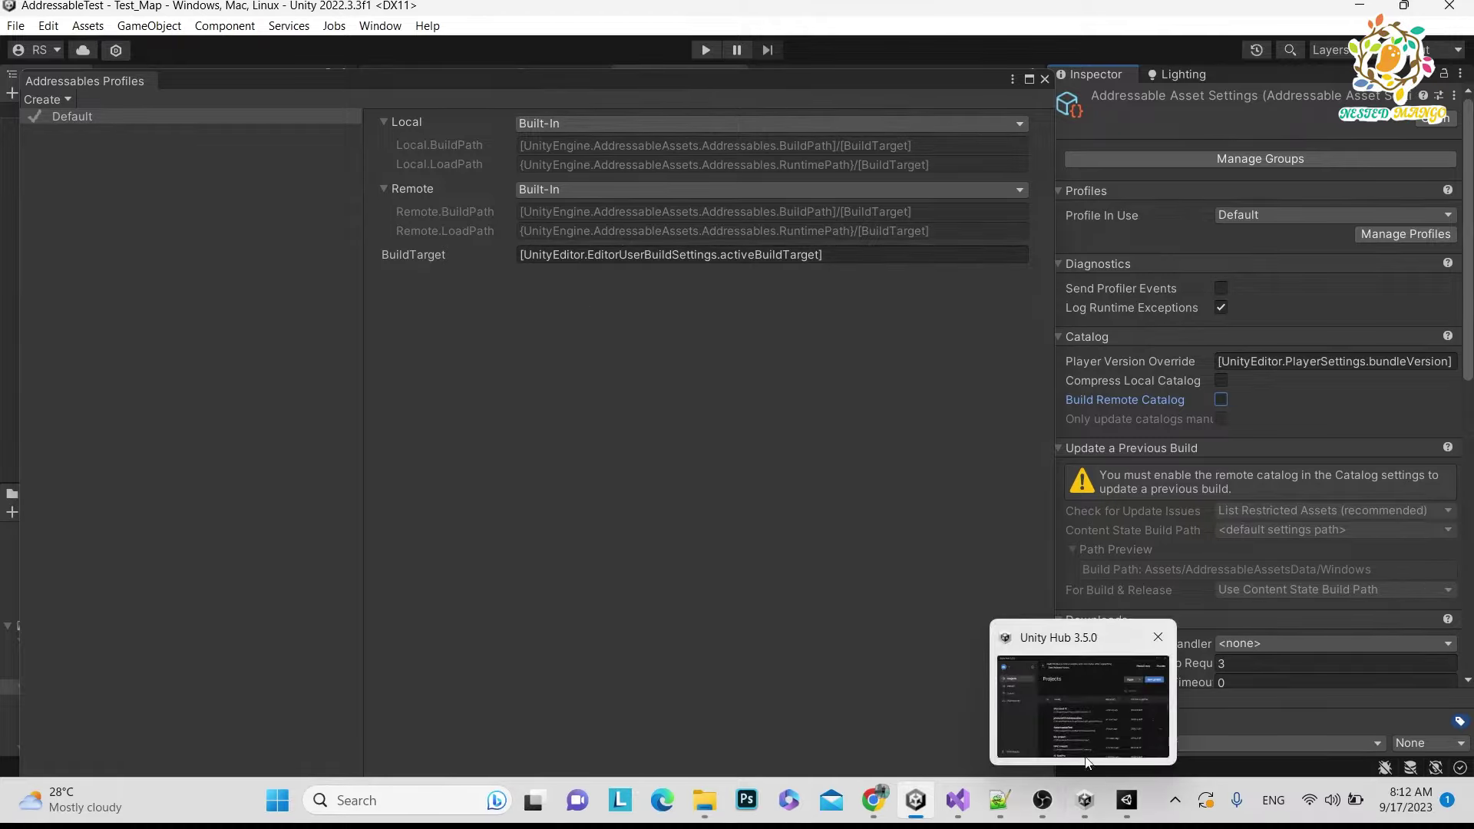
# - Switch to the Standard AI project and examine the RemoteBuildPath and RemoteLoadPath in its Default Addressables profile
pyautogui.click(1123, 806)
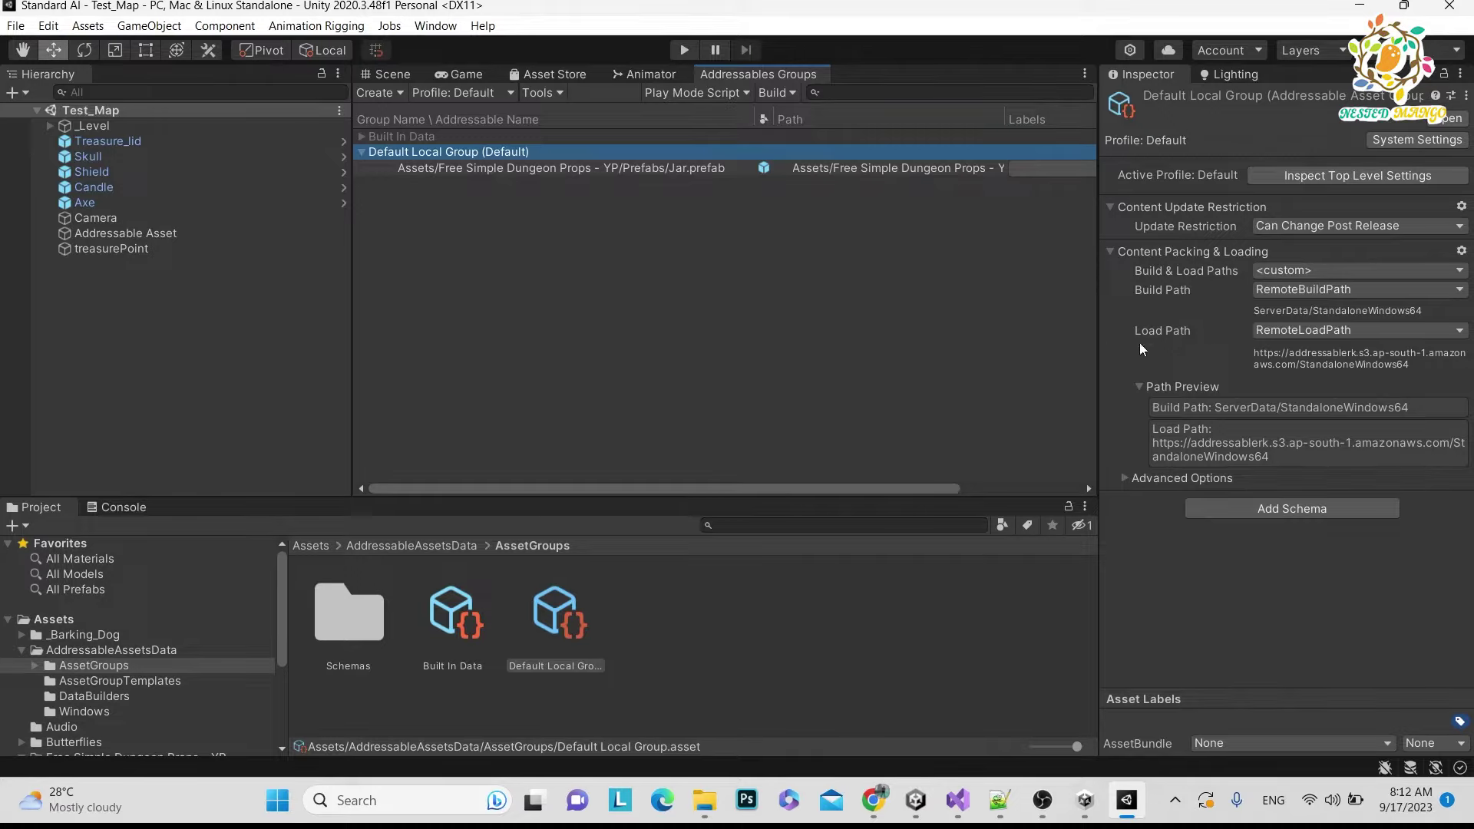
pyautogui.click(1395, 141)
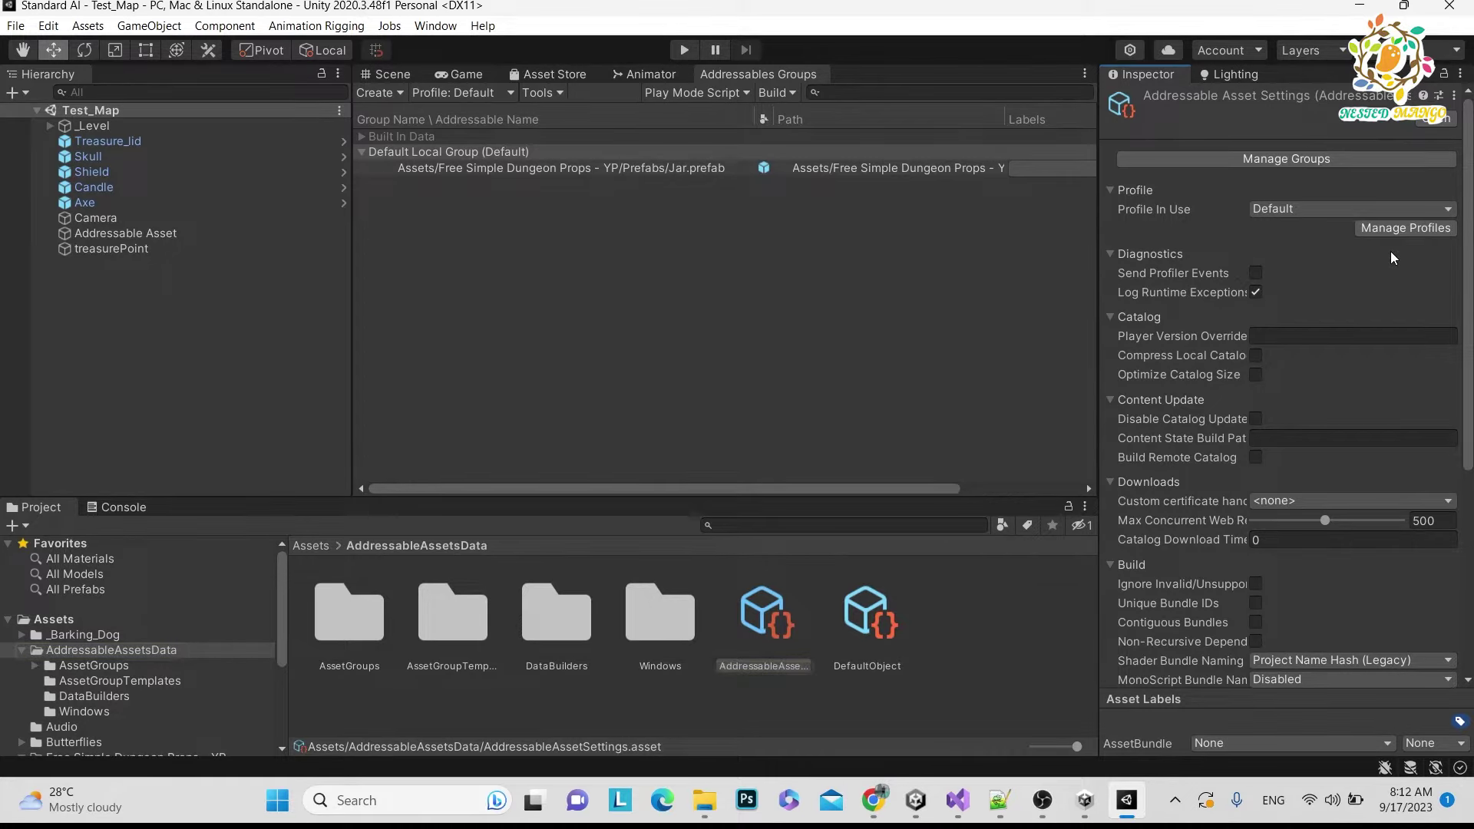
pyautogui.click(1393, 227)
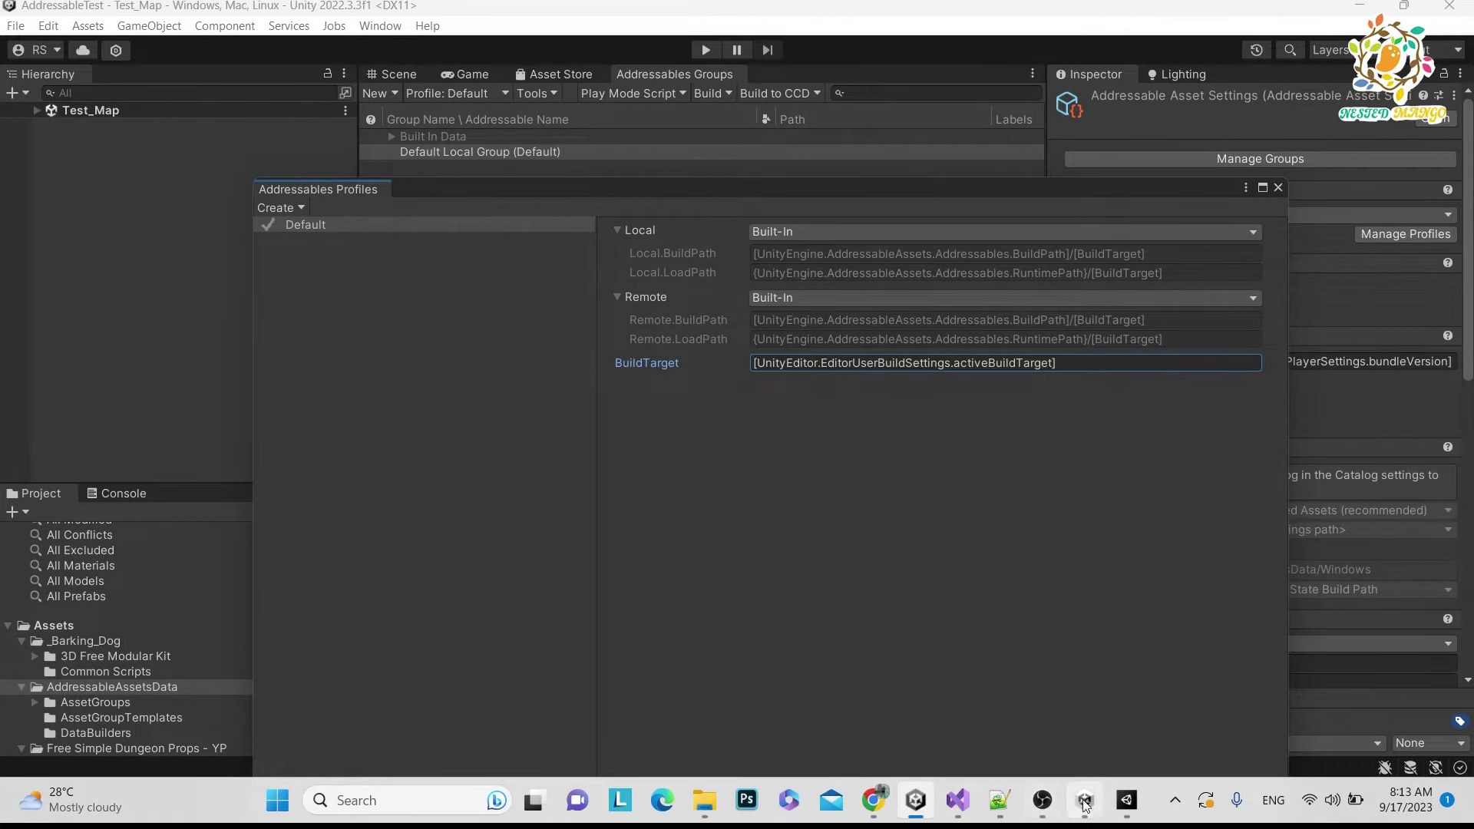
pyautogui.click(1126, 801)
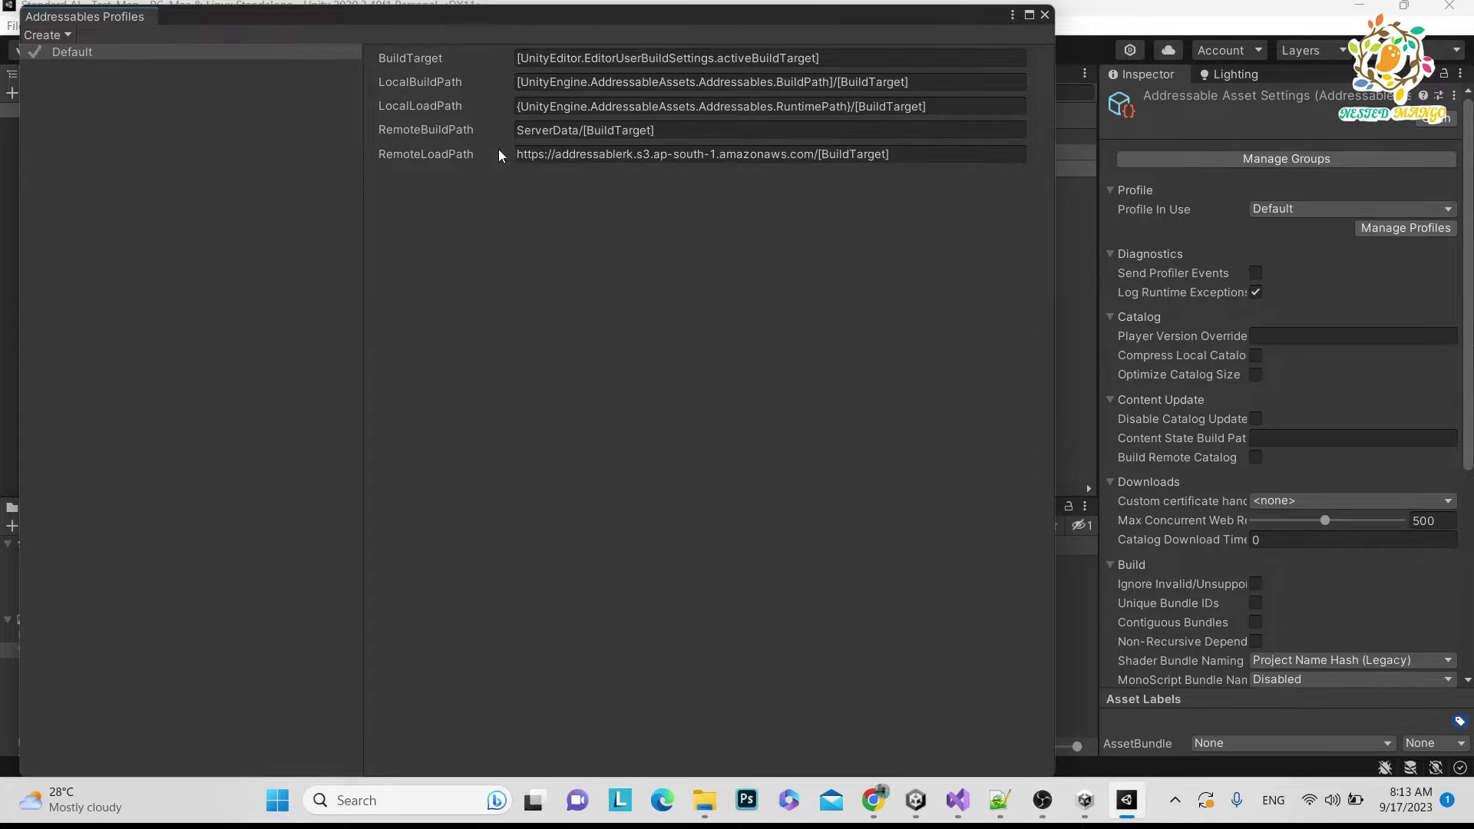
pyautogui.click(640, 135)
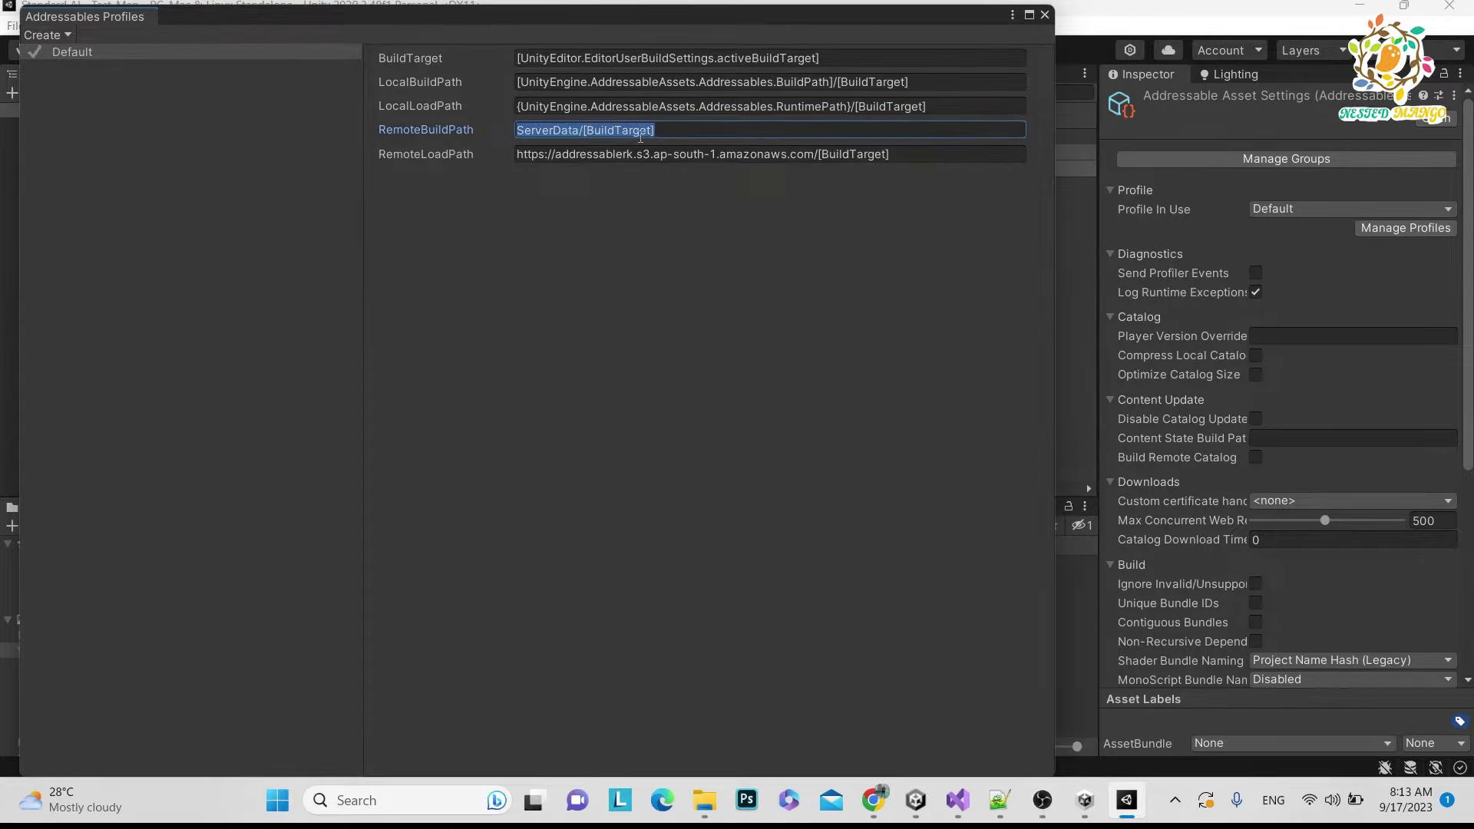
pyautogui.click(640, 136)
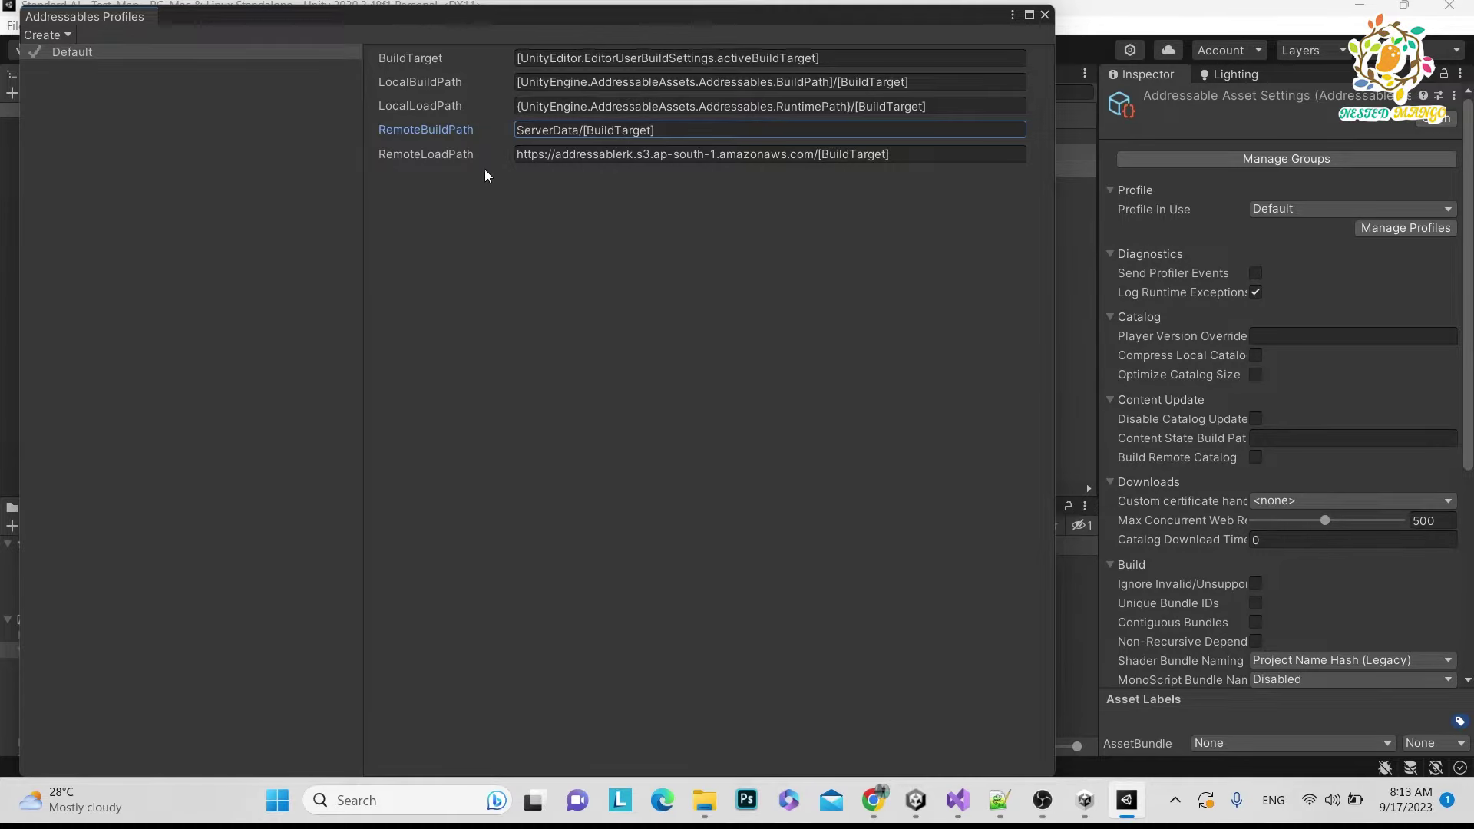
pyautogui.moveTo(522, 16); pyautogui.dragTo(646, 129)
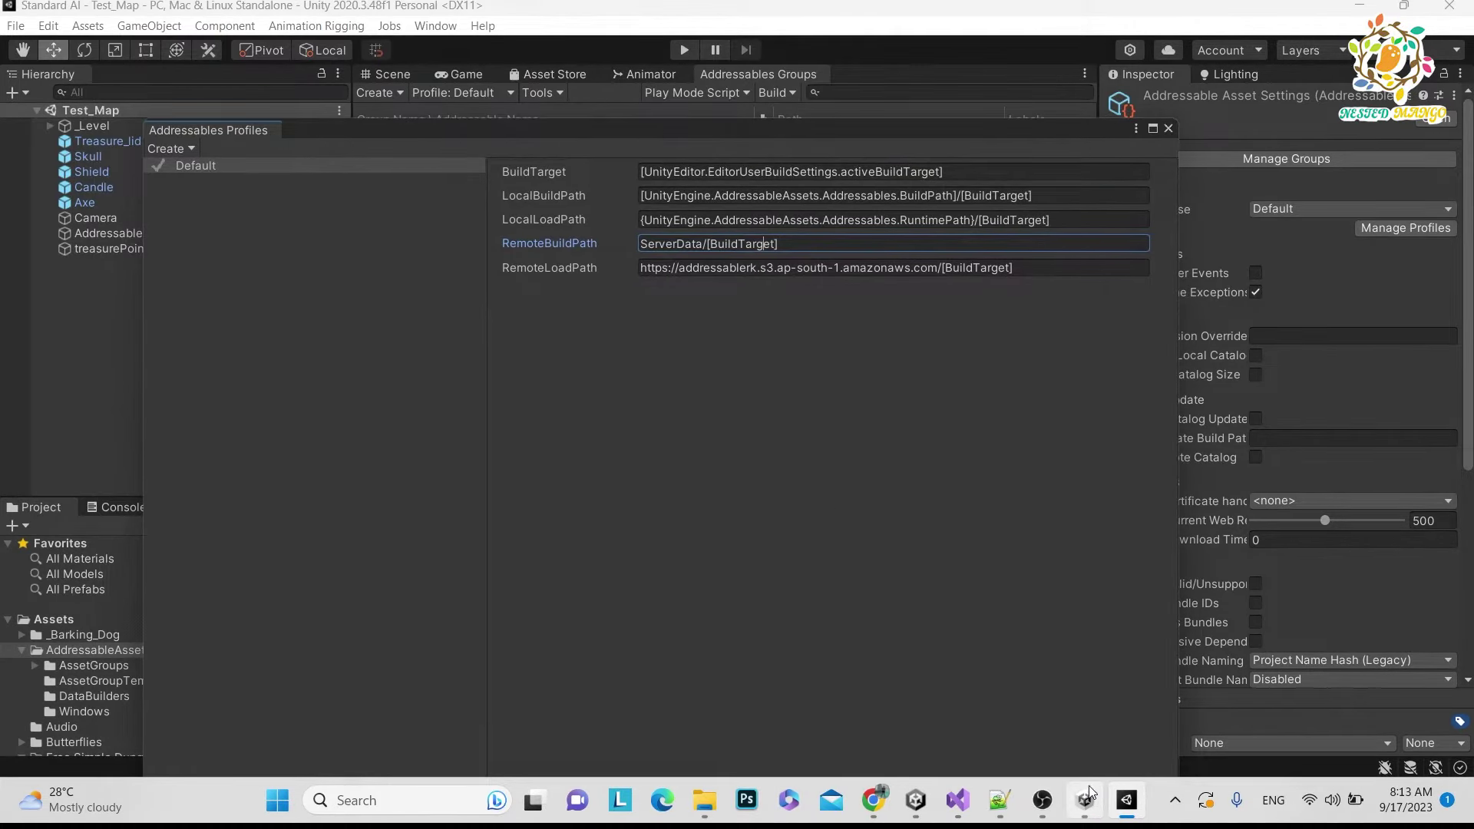
# - Return to the AddressableTest project and set the Default profile's Remote bundle location to Custom
pyautogui.click(906, 804)
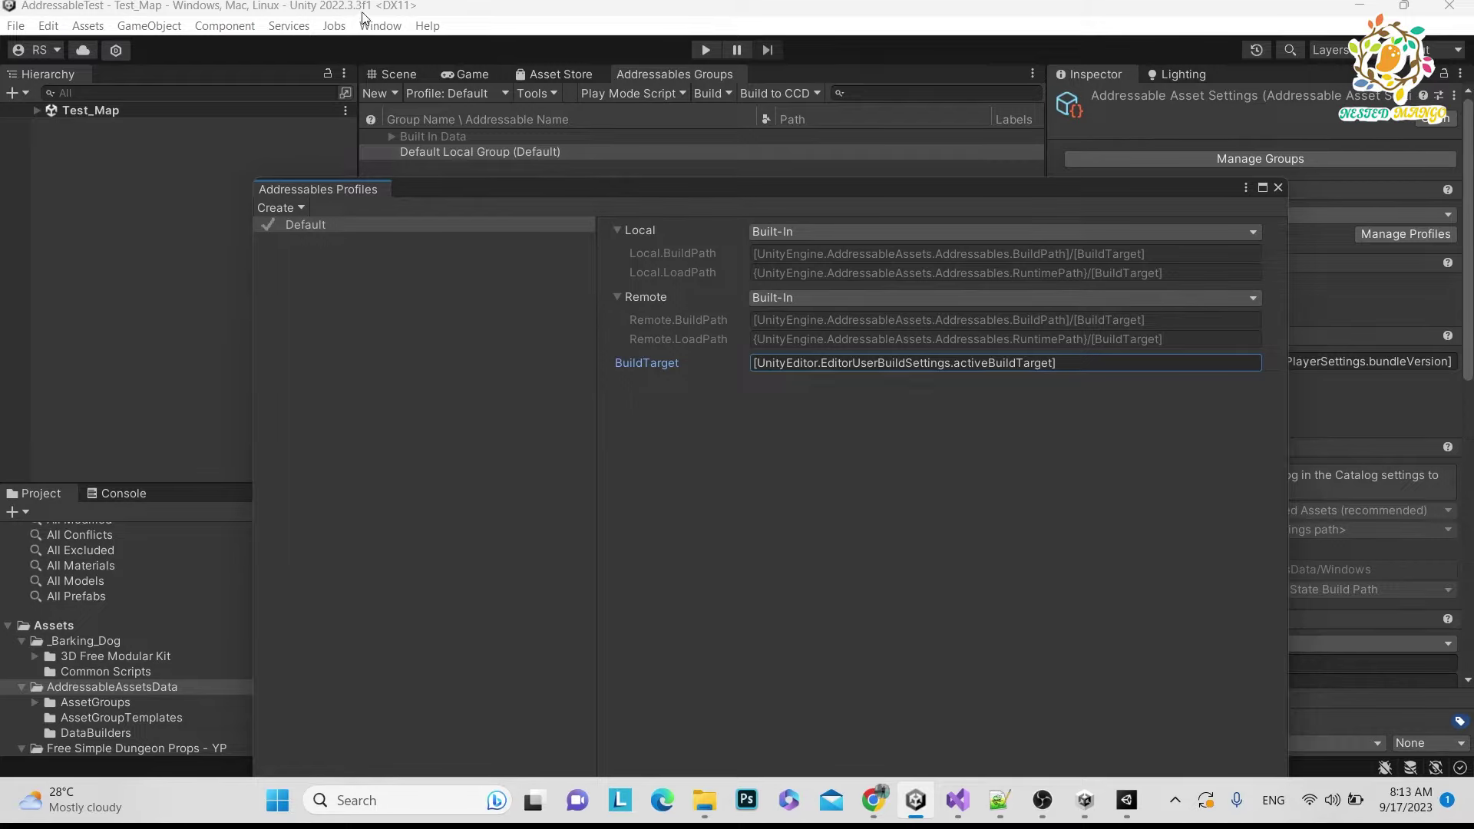
pyautogui.click(829, 299)
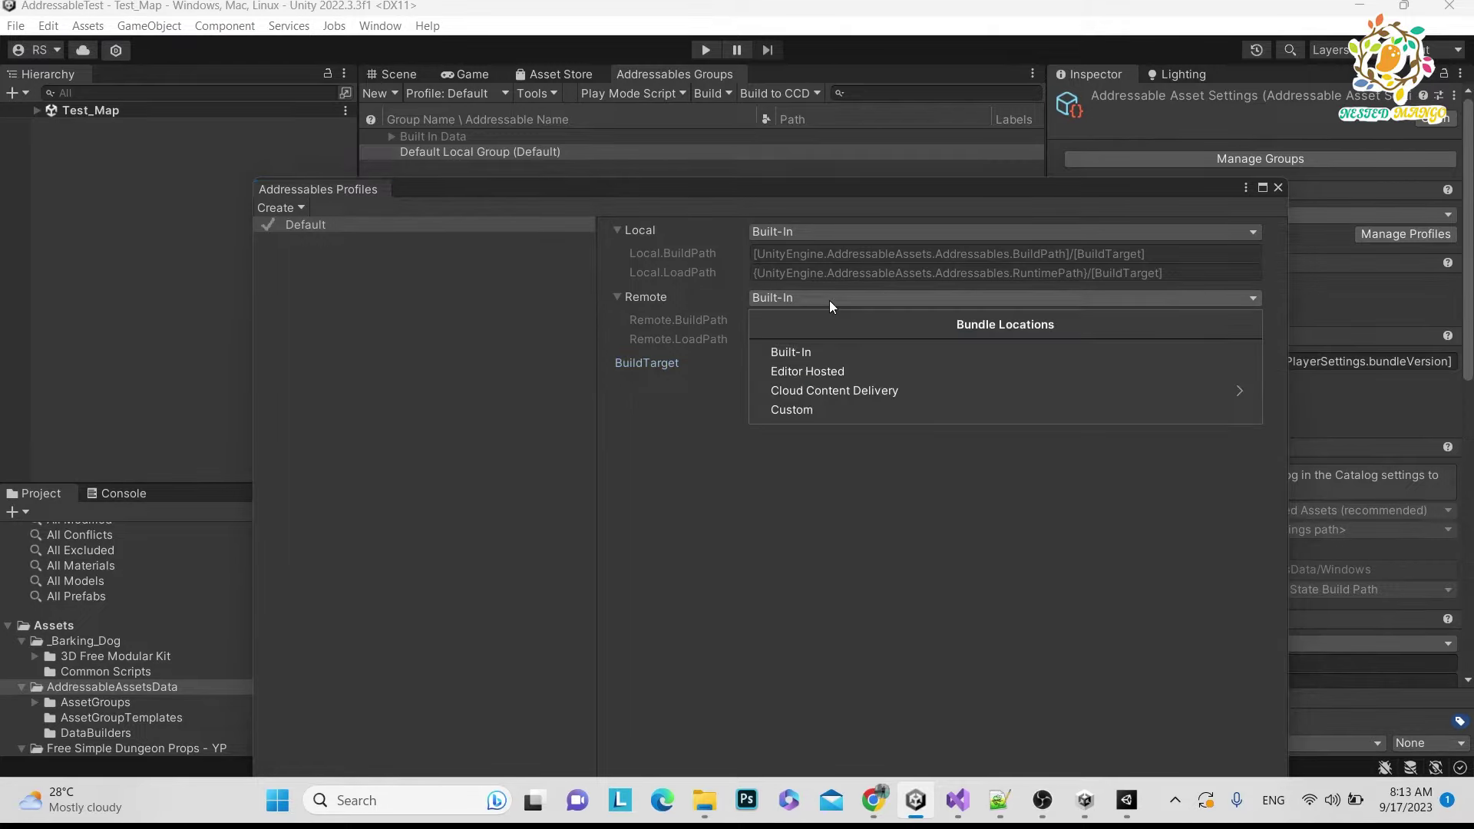
pyautogui.click(816, 409)
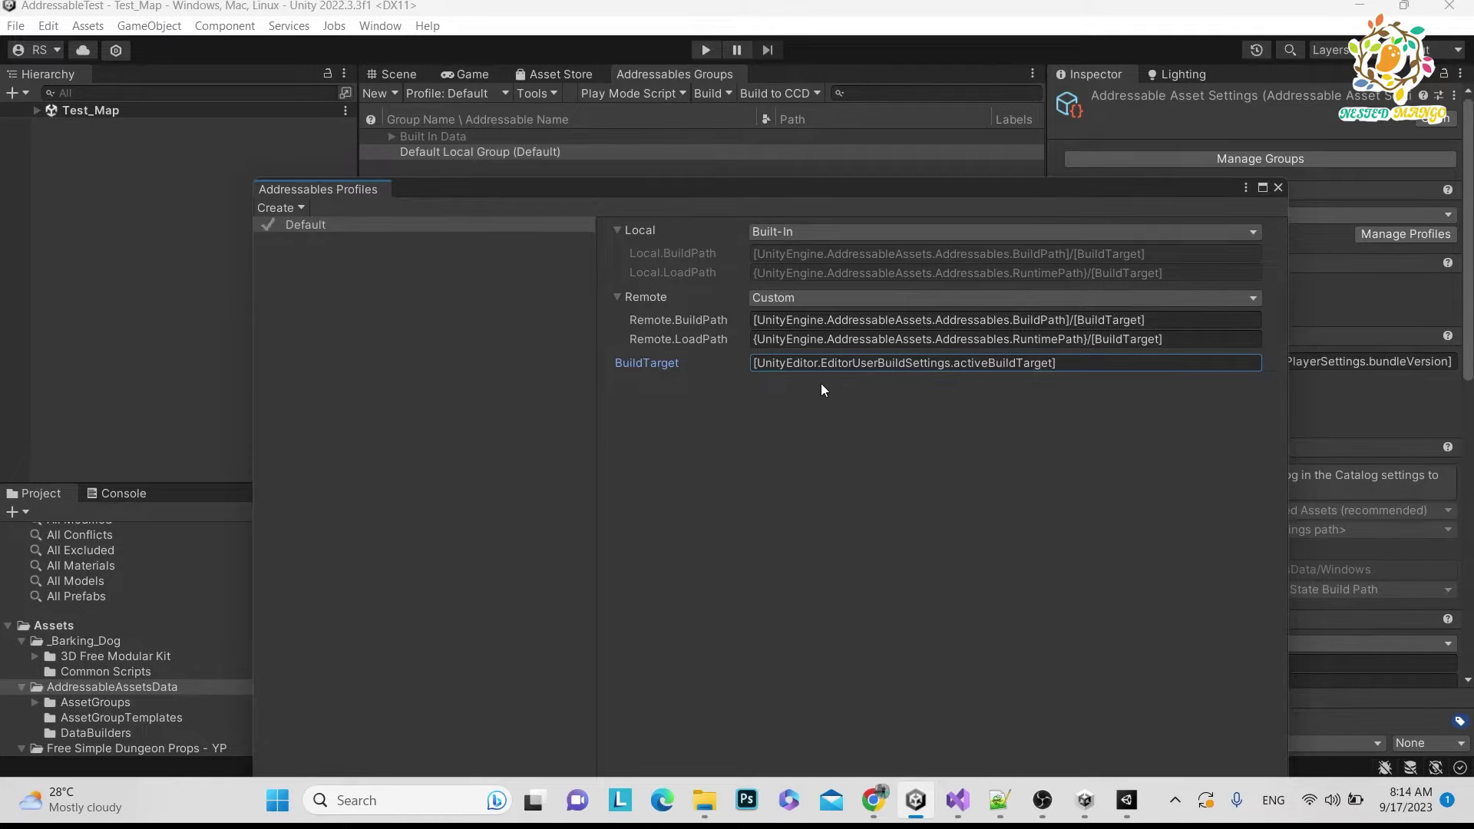
pyautogui.click(754, 367)
pyautogui.click(754, 367)
pyautogui.click(1009, 806)
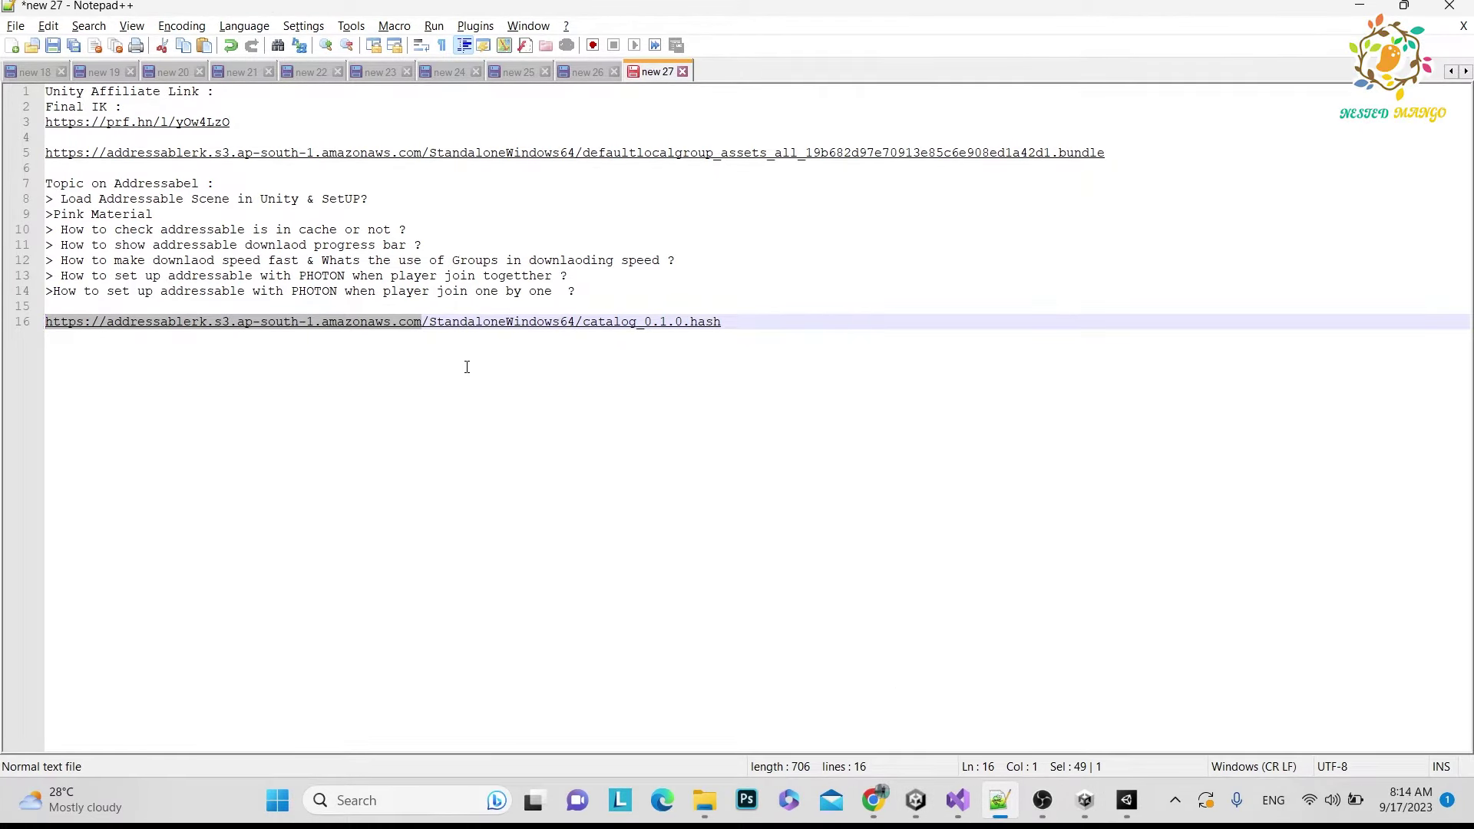
pyautogui.hotkey('alt', 'Tab')
pyautogui.click(753, 362)
pyautogui.click(754, 363)
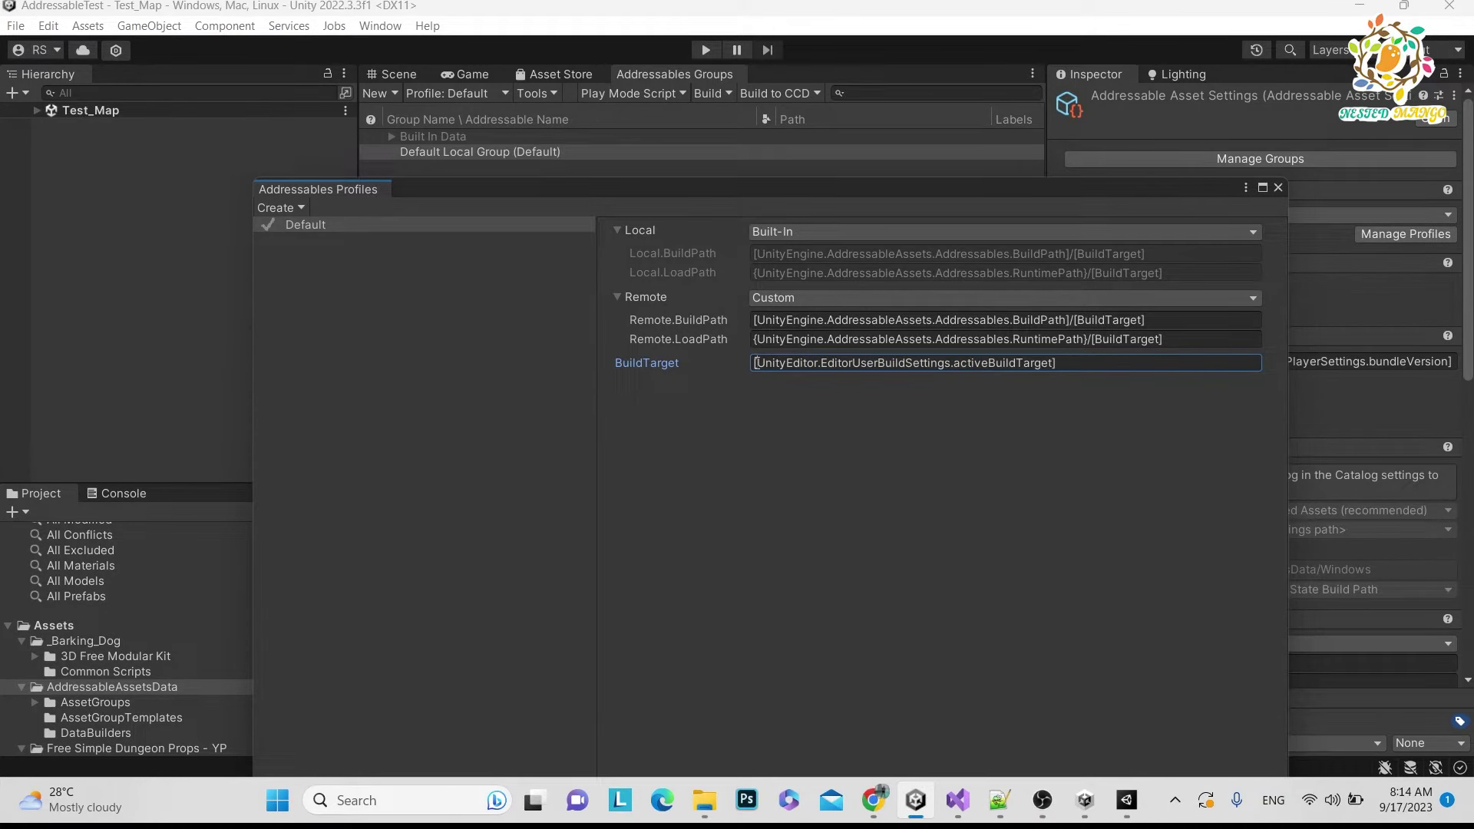
pyautogui.write('https://addressablerk.s3.ap-south-1.amazonaws.com')
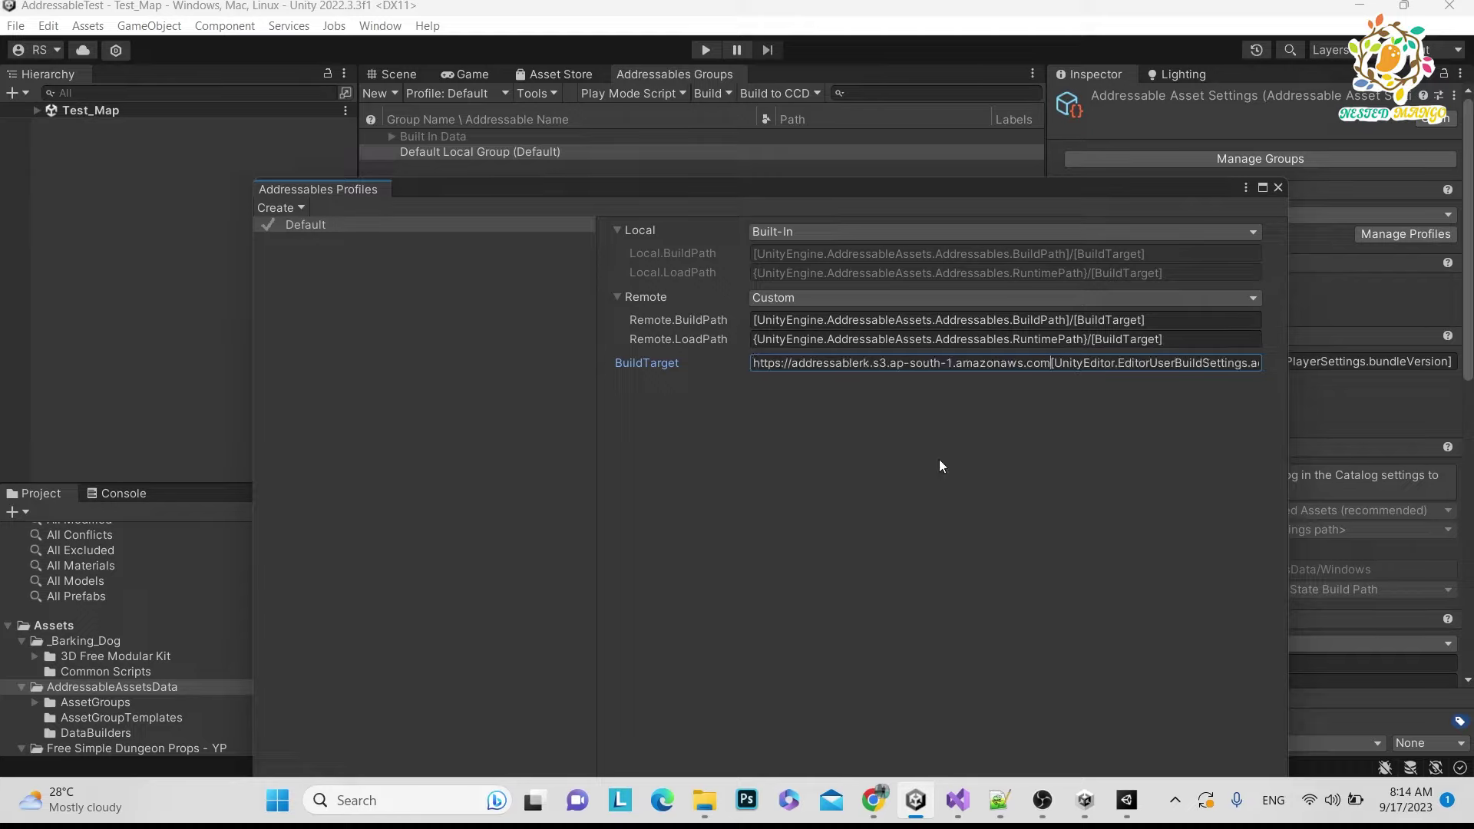
pyautogui.write('/')
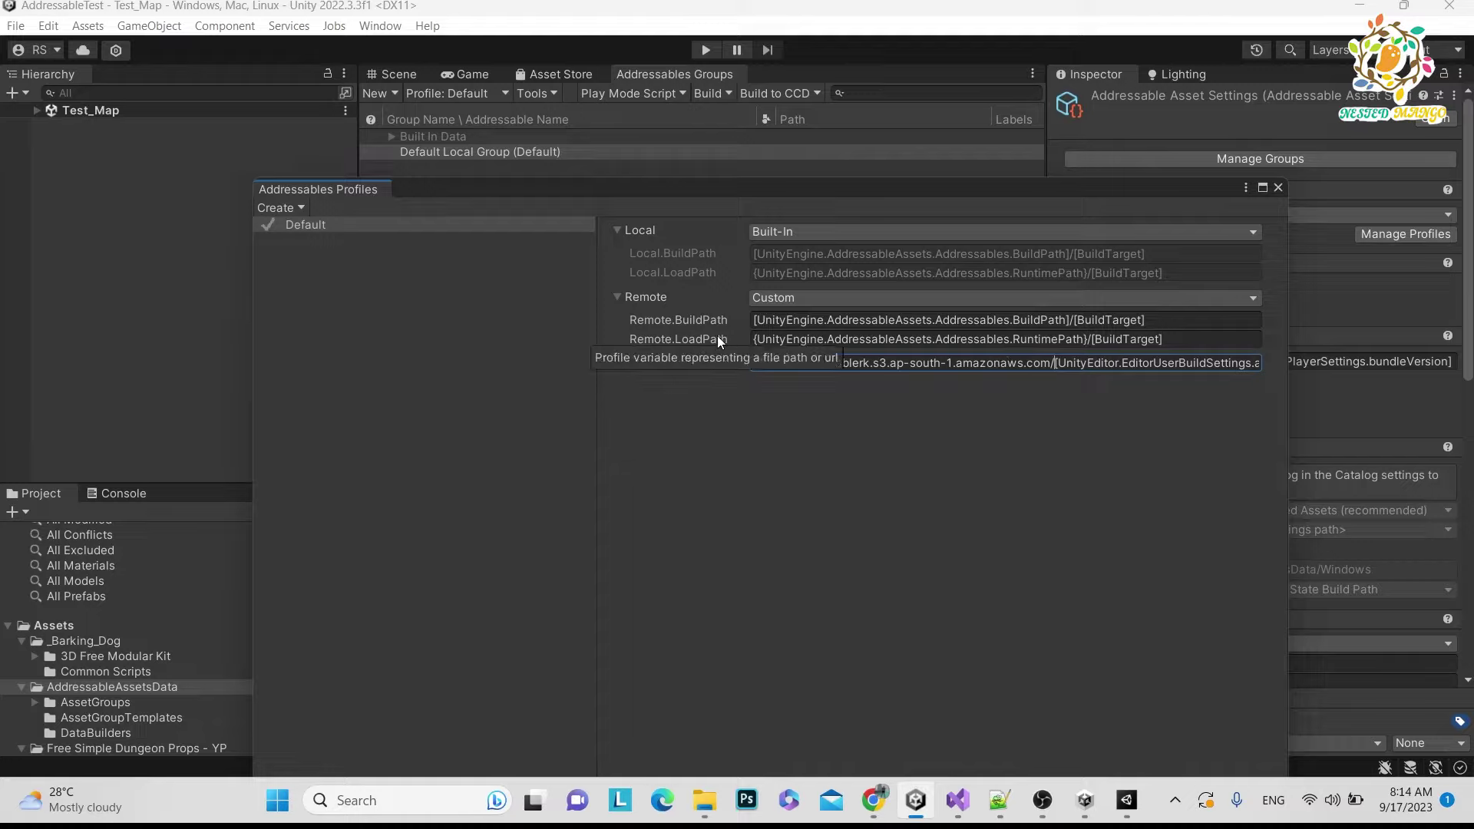
# - Replace the Remote.LoadPath value with a copy of the full BuildTarget value
pyautogui.click(867, 364)
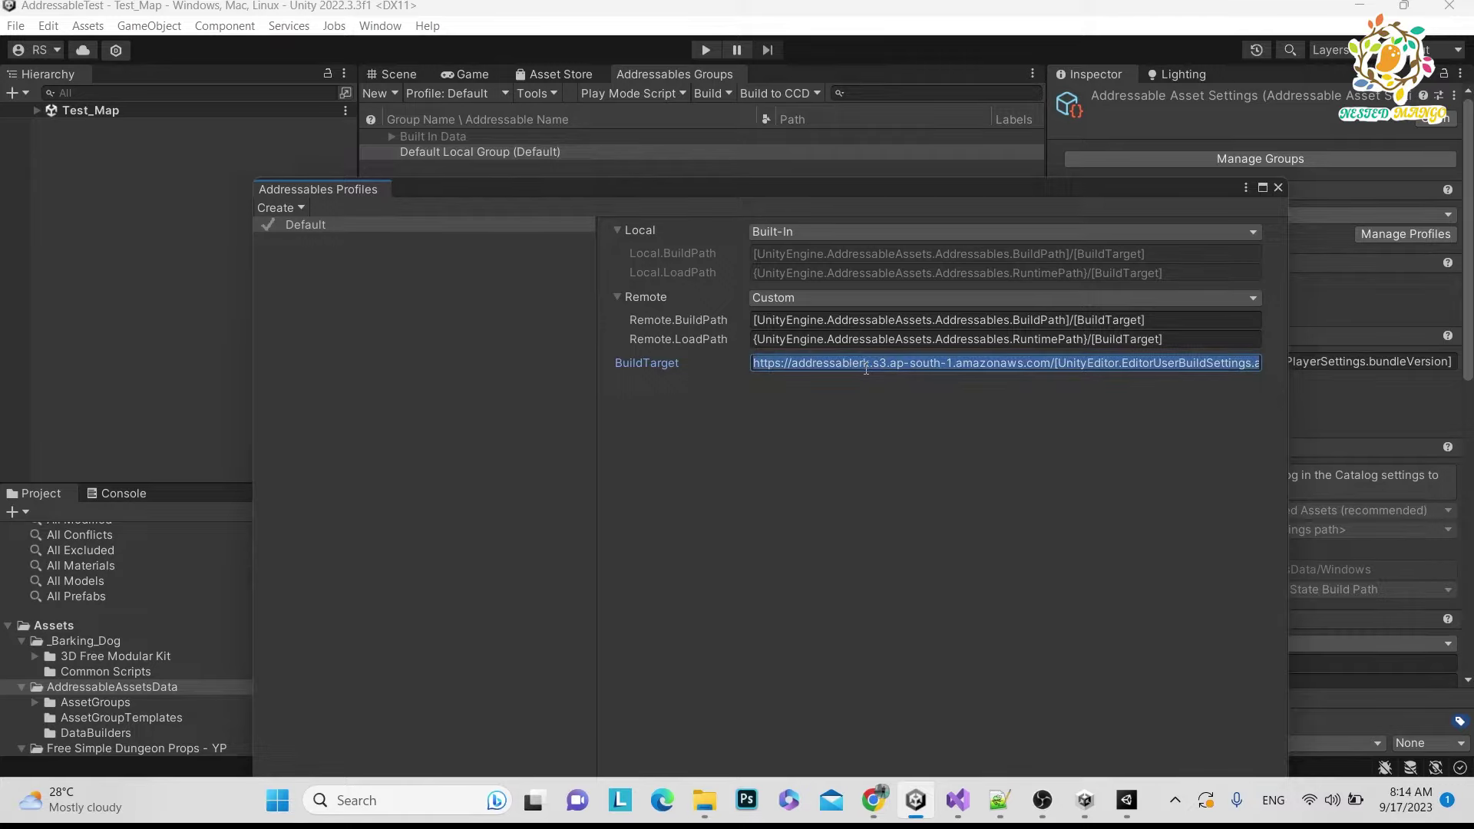
pyautogui.click(822, 341)
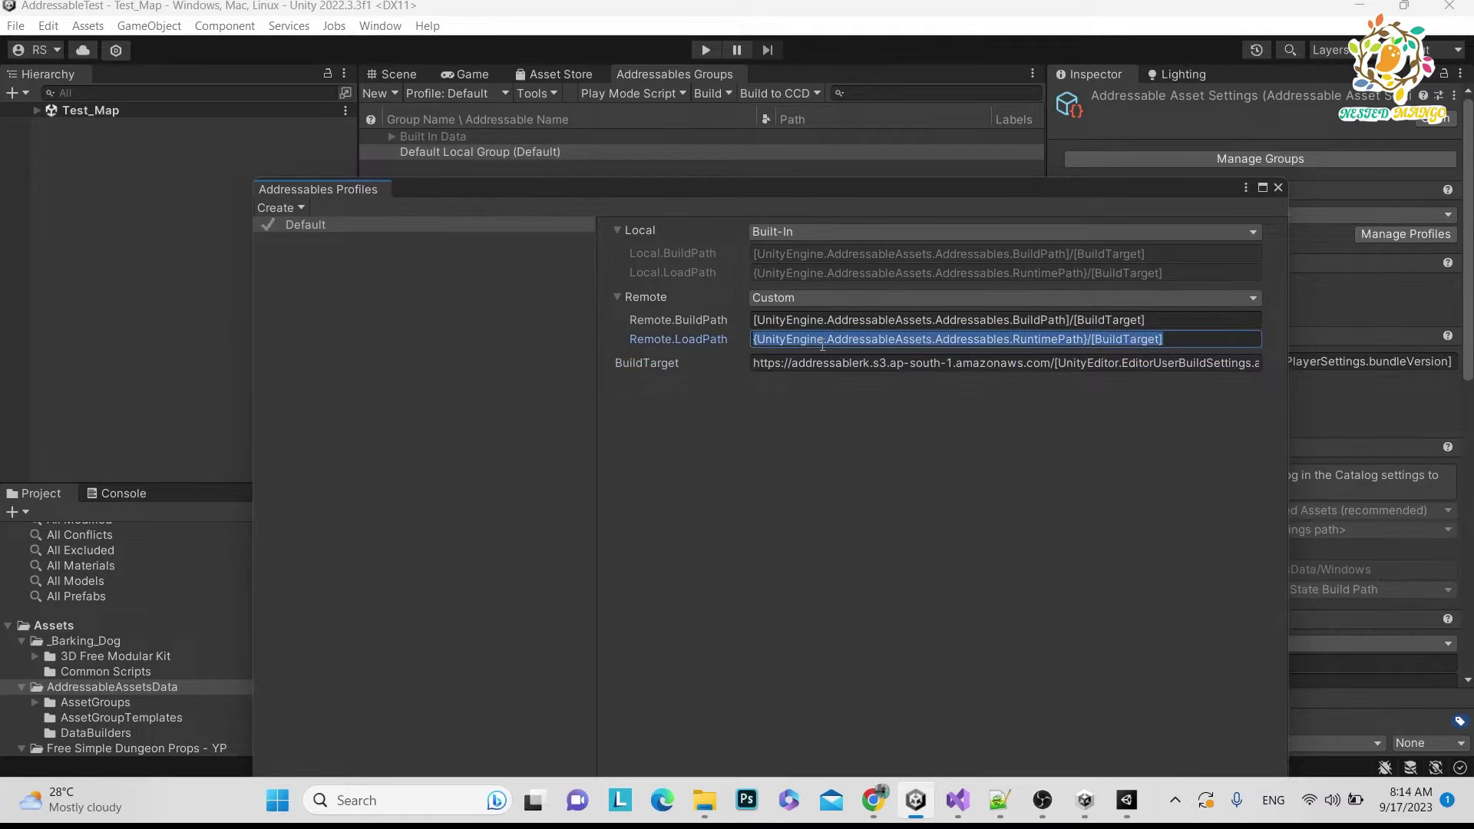
pyautogui.write('https://addressablerk.s3.ap-south-1.amazonaws.com/[UnityEditor.EditorUserBuildSettings.activeBuildTarget]')
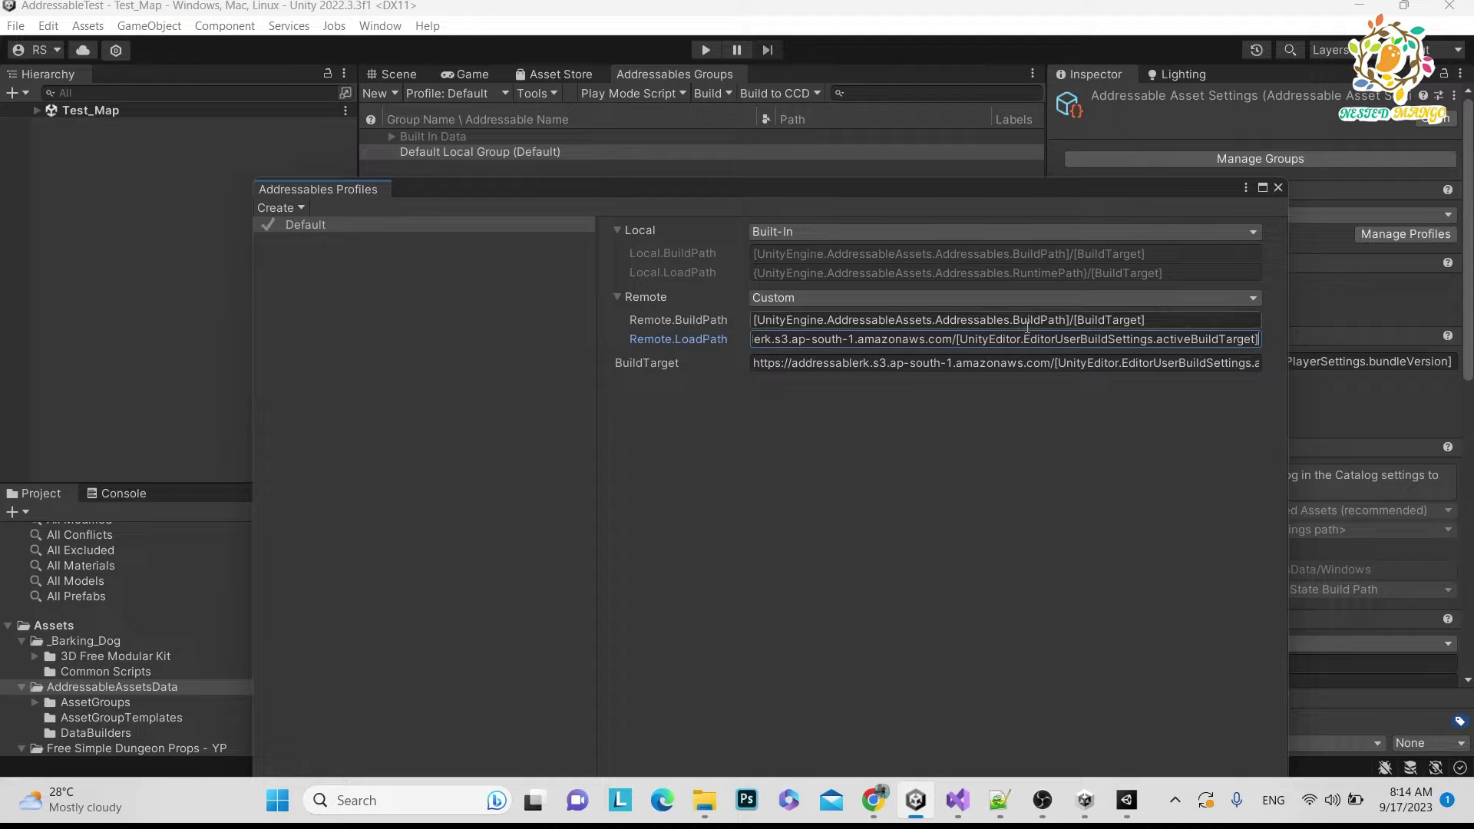
# - Delete the "[UnityEngine.AddressableAssets.Addressables.BuildPath]" part from Remote.BuildPath, keeping "/[BuildTarget]"
pyautogui.click(1072, 321)
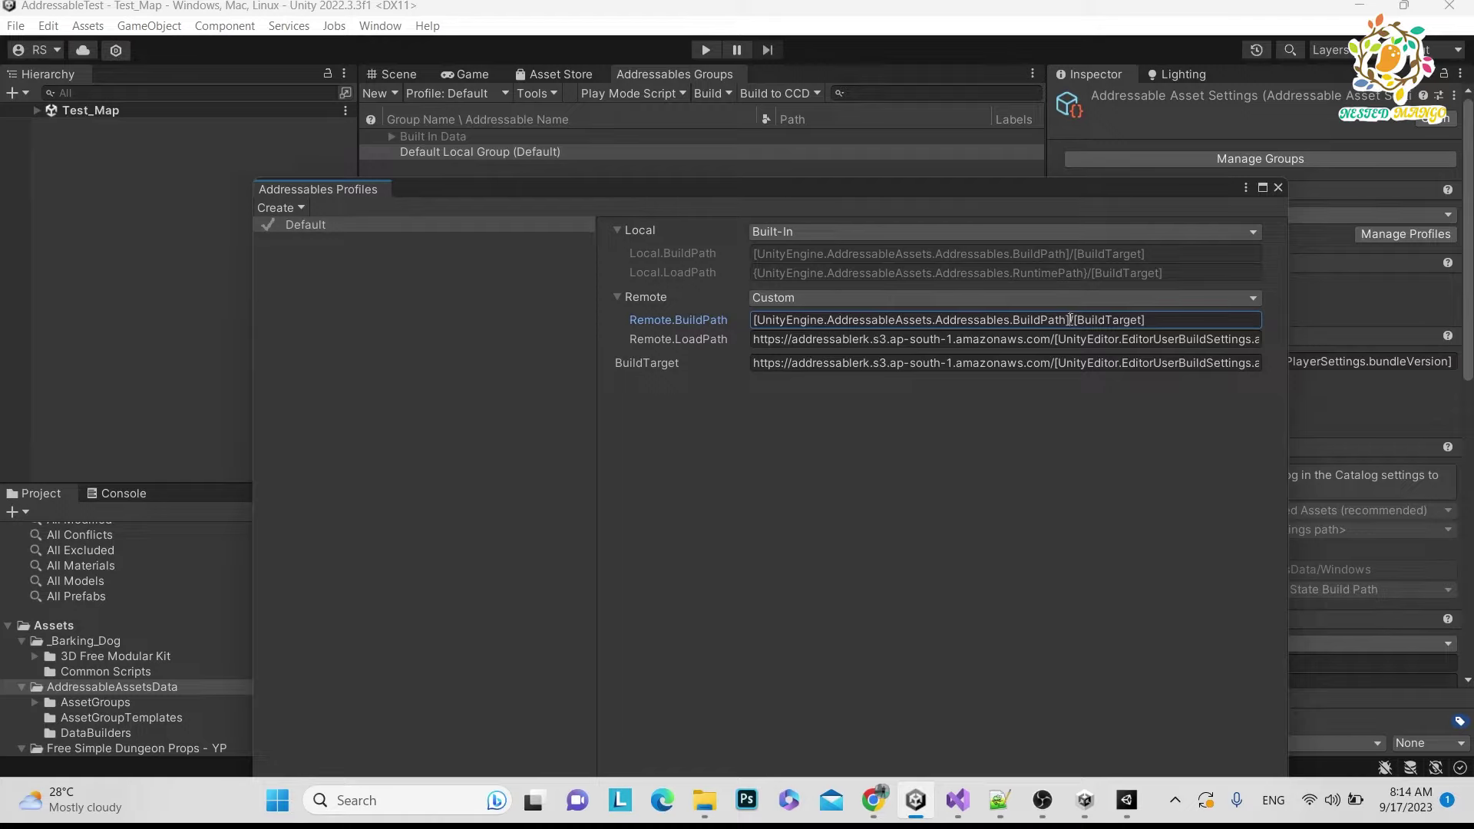
pyautogui.moveTo(1030, 319); pyautogui.dragTo(739, 325)
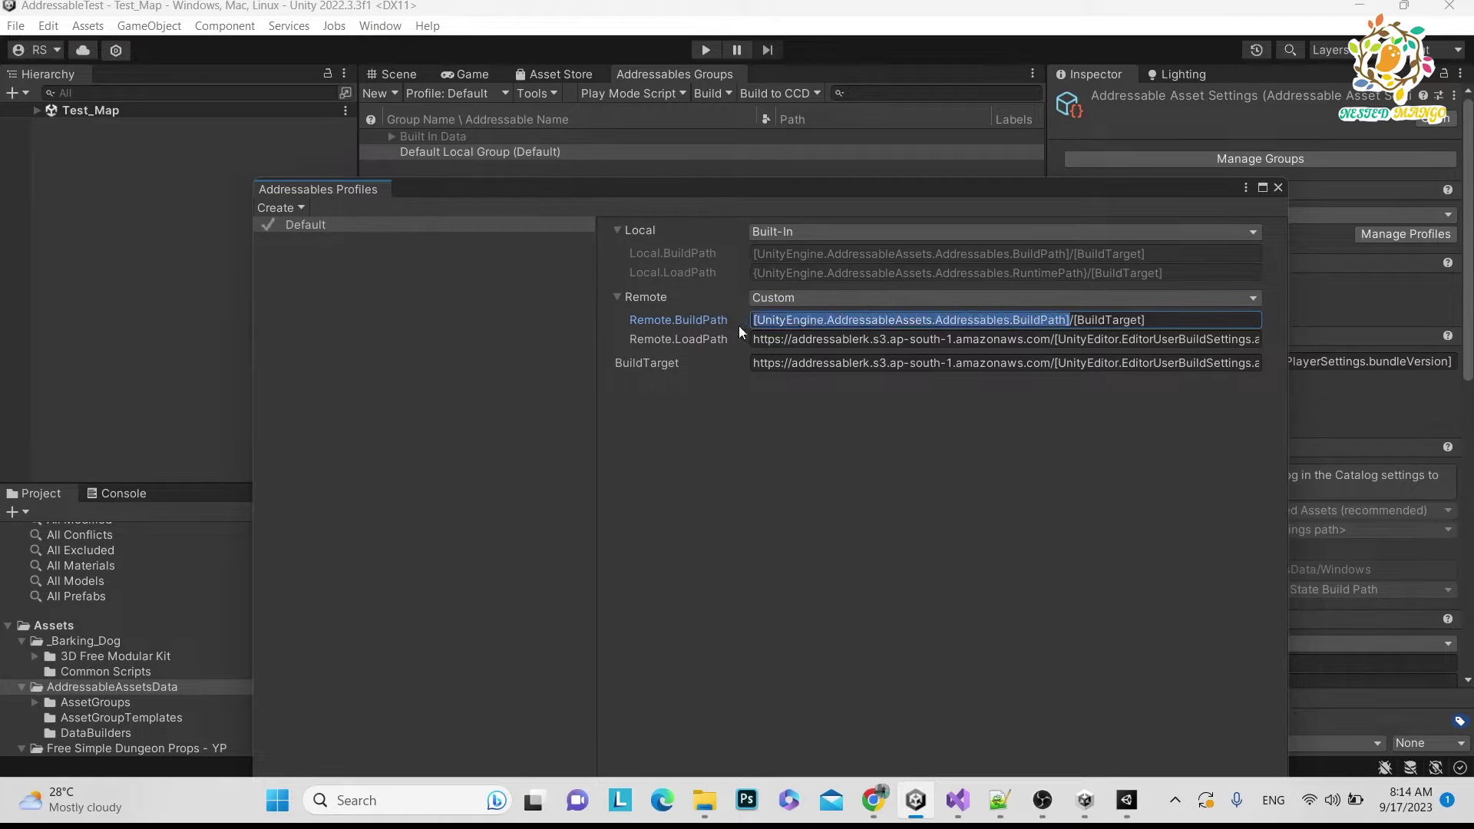
pyautogui.press('BackSpace')
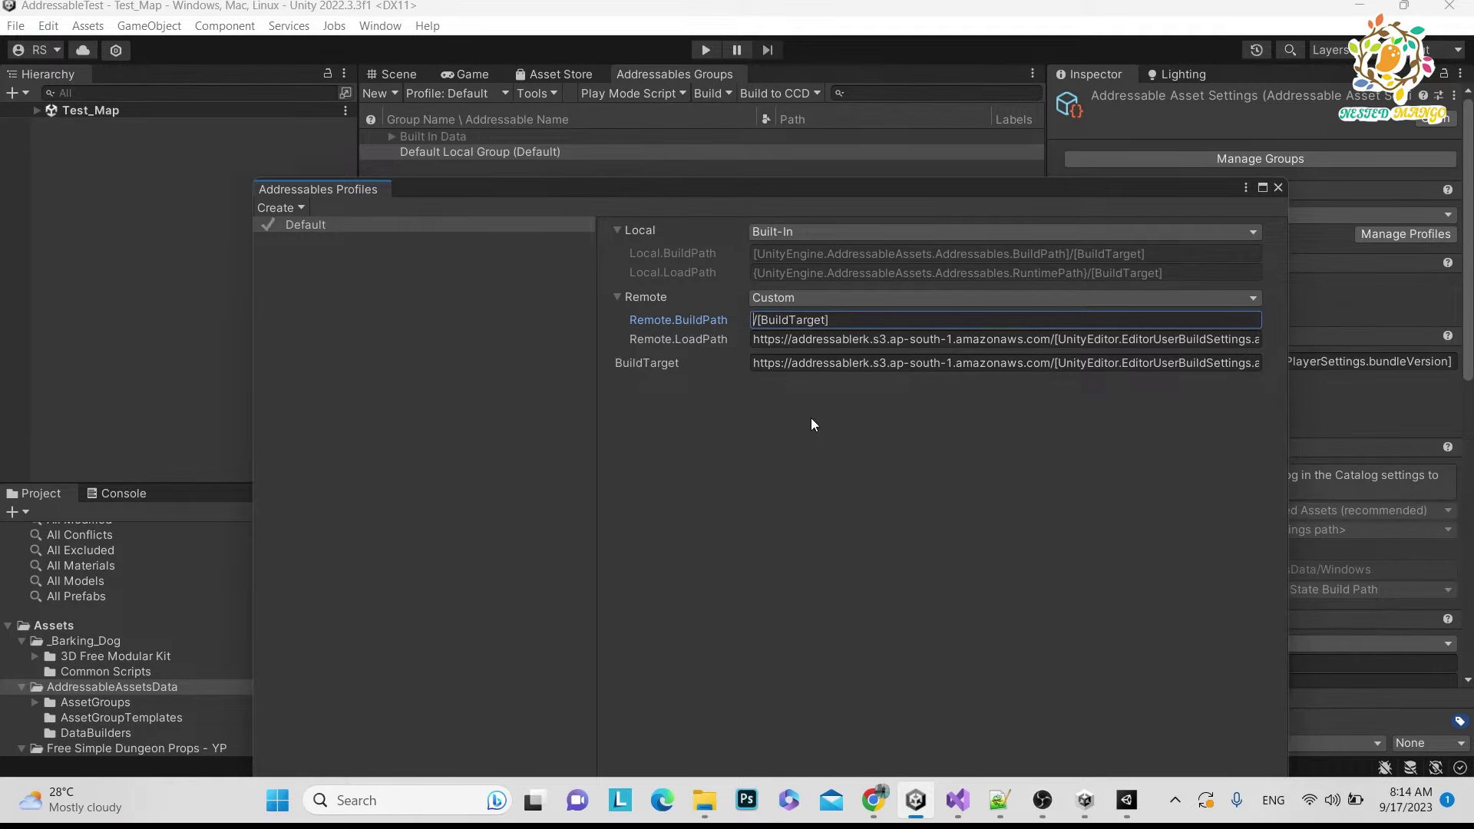
# - Switch to the Standard AI project and check the folder name used in its RemoteBuildPath
pyautogui.click(999, 800)
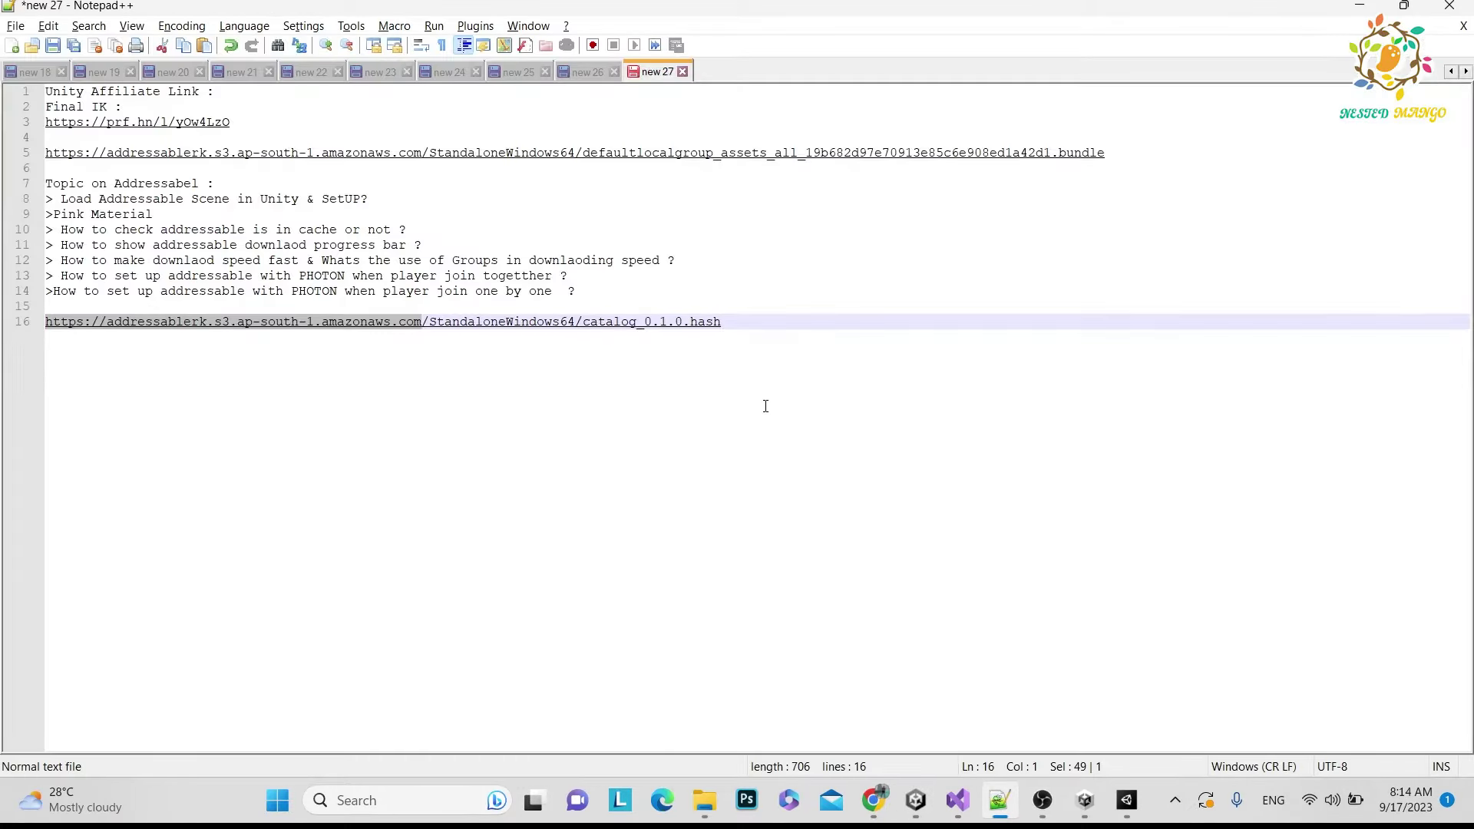
pyautogui.click(999, 801)
pyautogui.click(1126, 801)
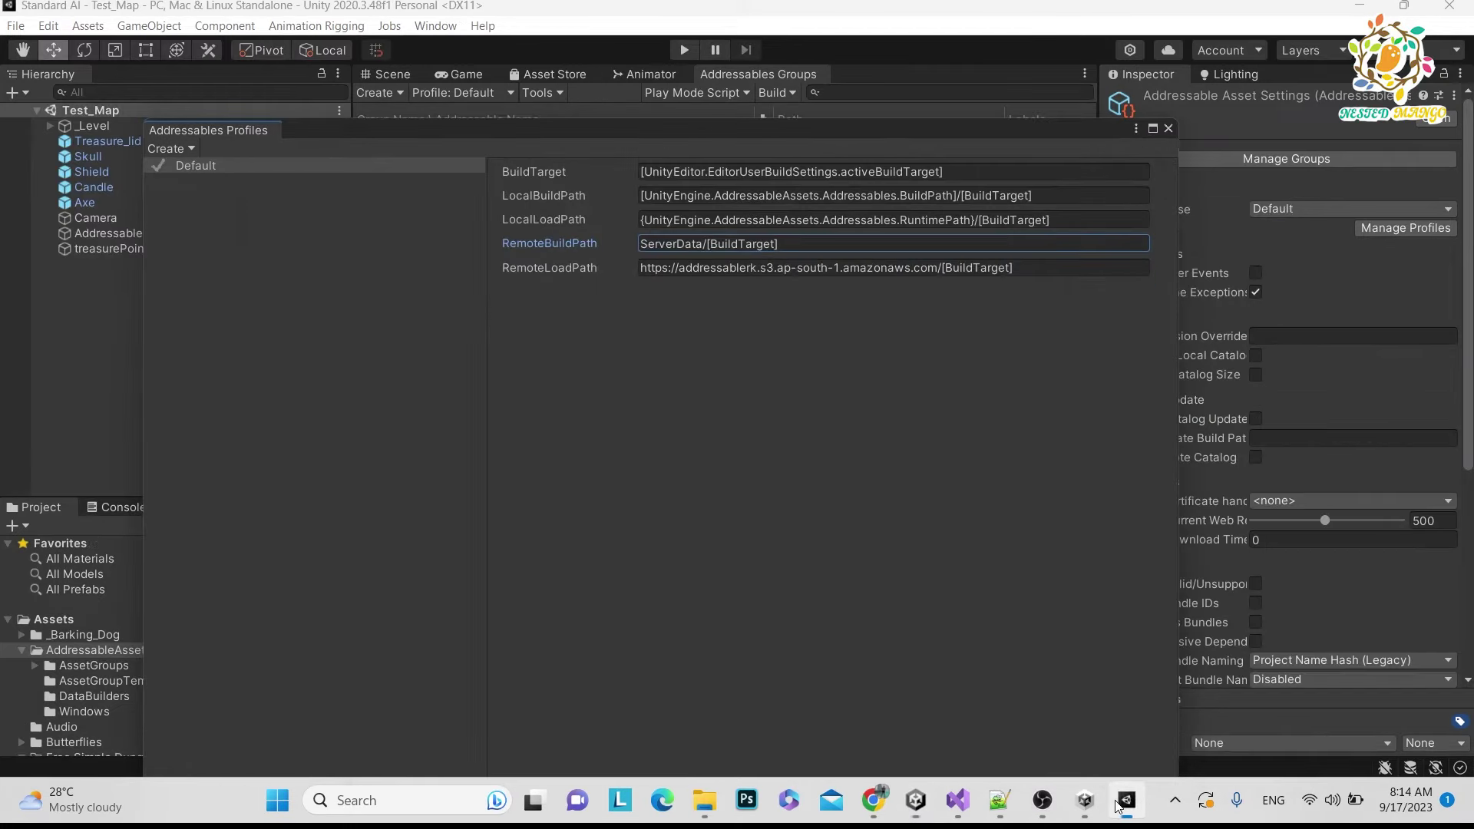
pyautogui.click(703, 243)
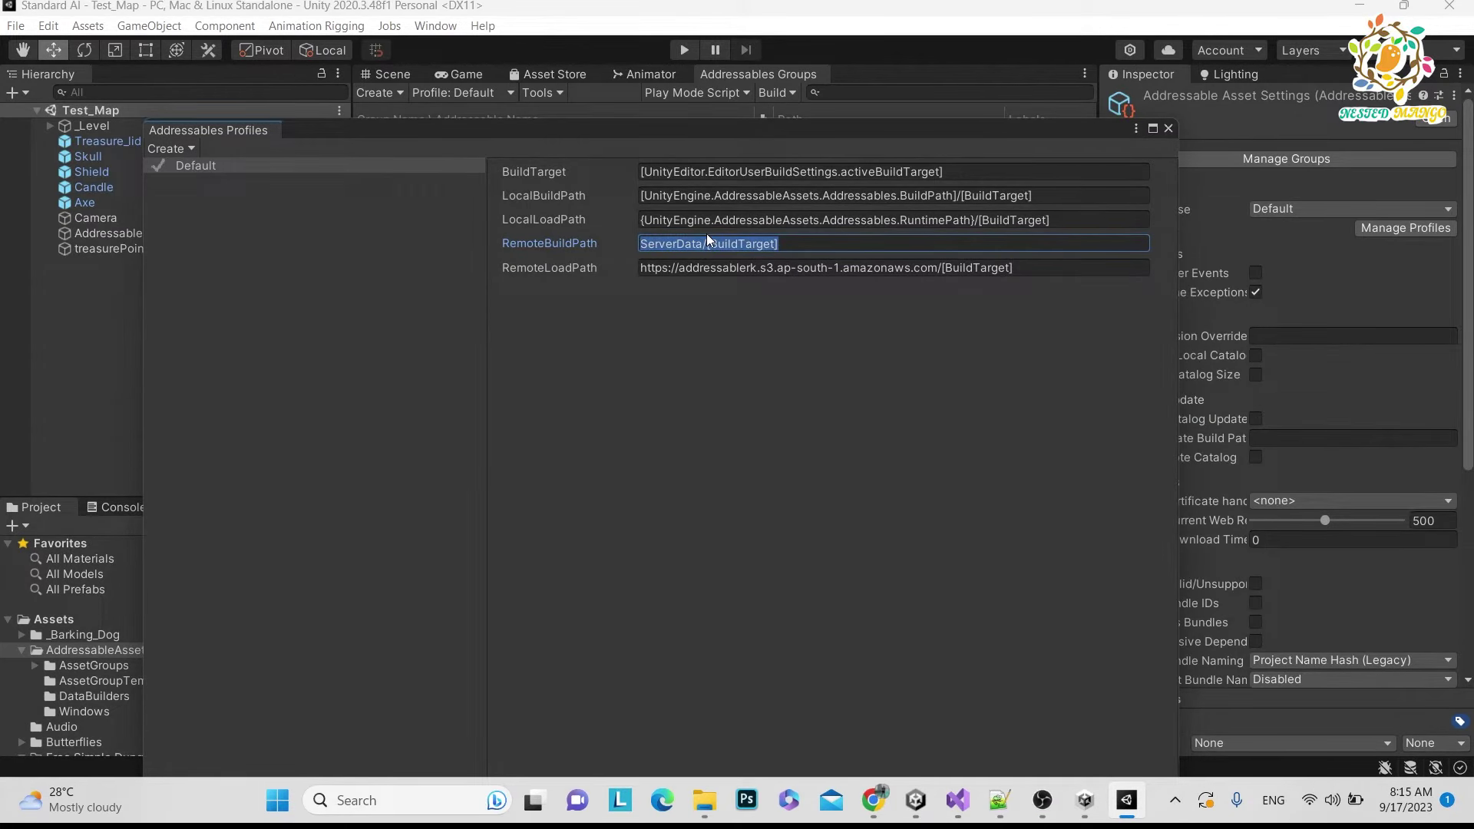
pyautogui.click(704, 244)
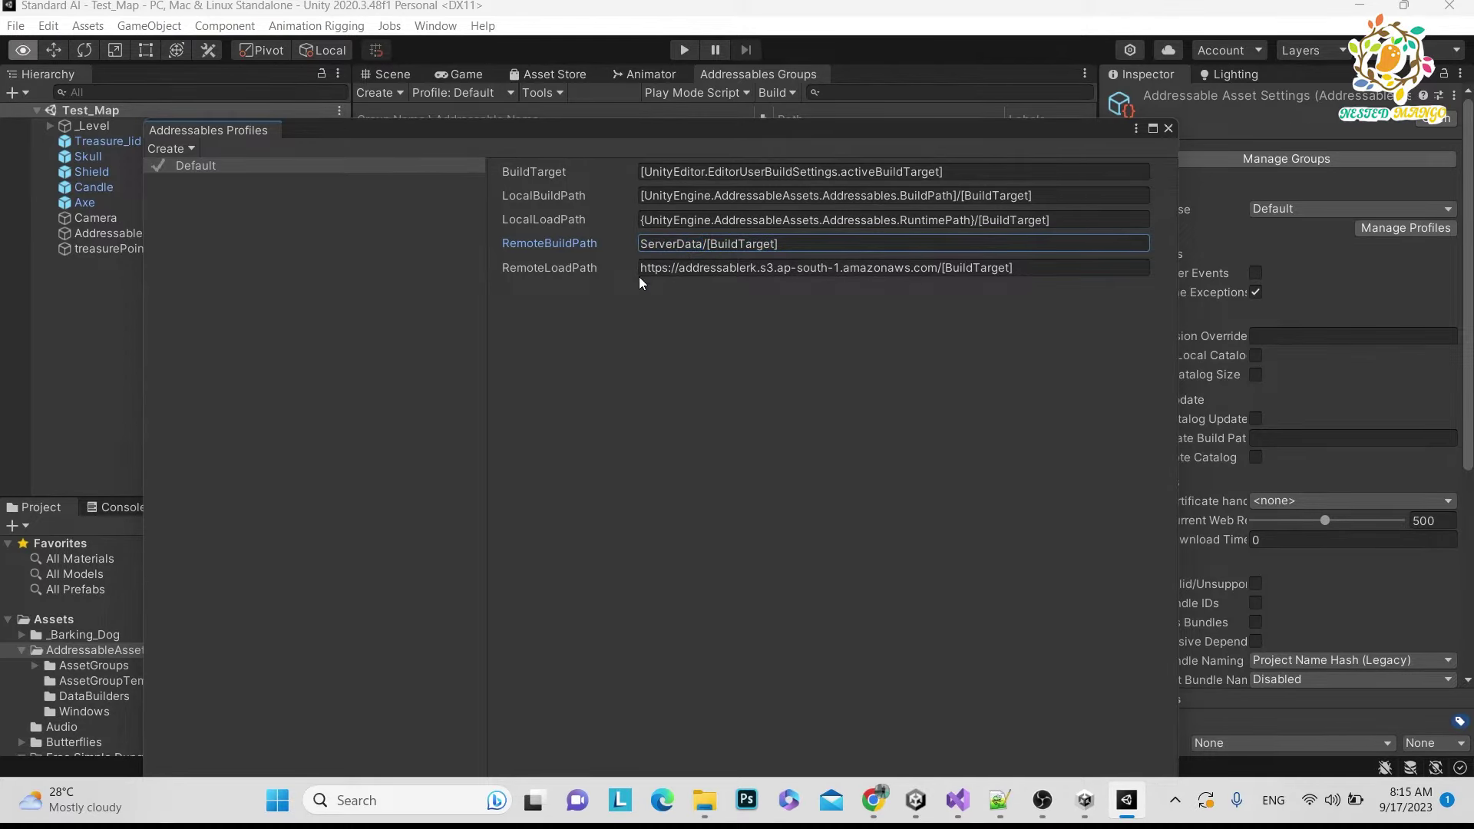
# - Back in the AddressableTest project, set Remote.BuildPath to "ServerData/[BuildTarget]" and reposition the profiles window
pyautogui.hotkey('alt', 'Tab')
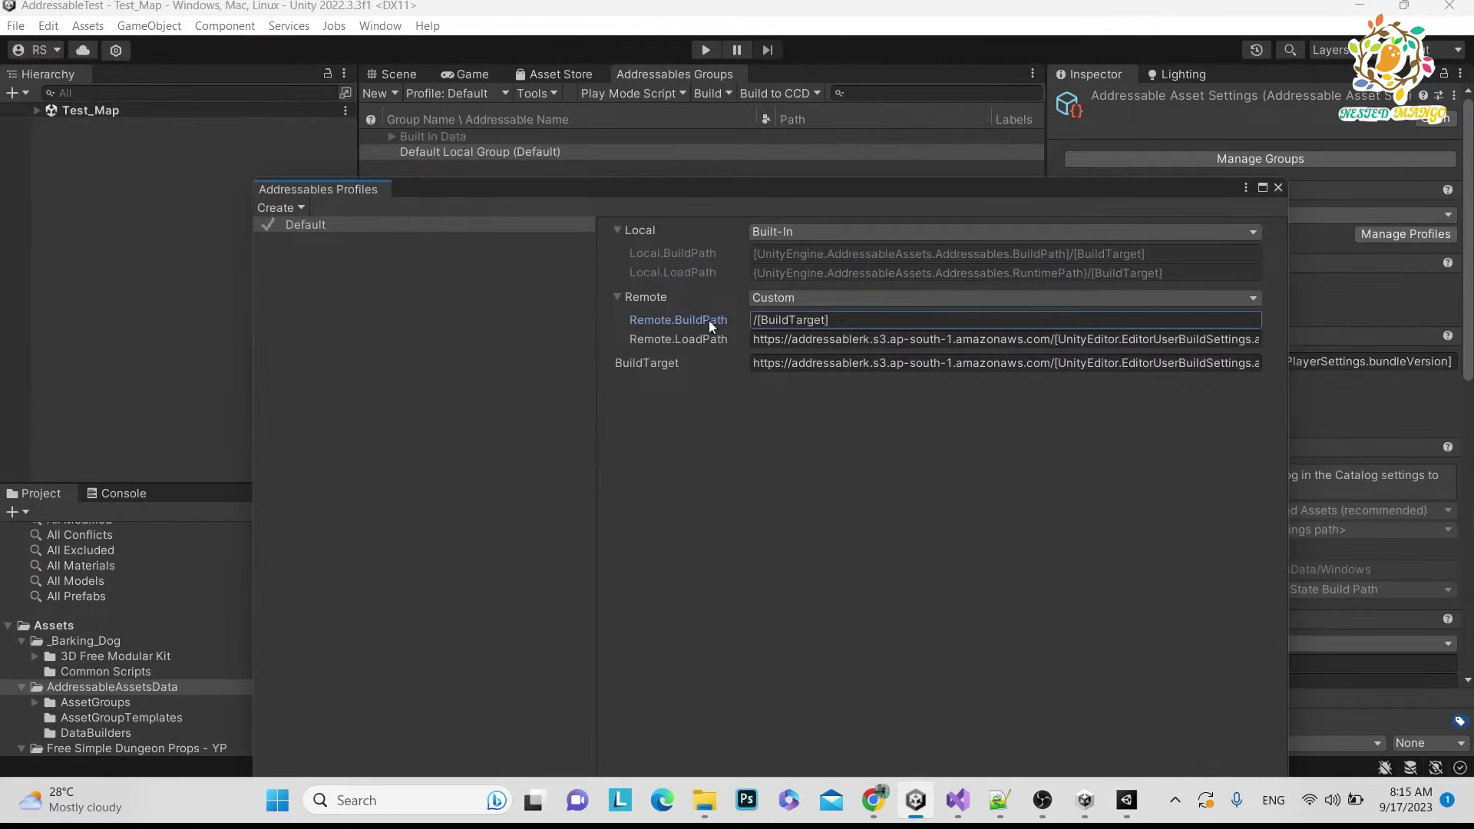
pyautogui.press('BackSpace')
pyautogui.click(756, 321)
pyautogui.click(755, 321)
pyautogui.write('ServerData')
pyautogui.moveTo(860, 190); pyautogui.dragTo(681, 172)
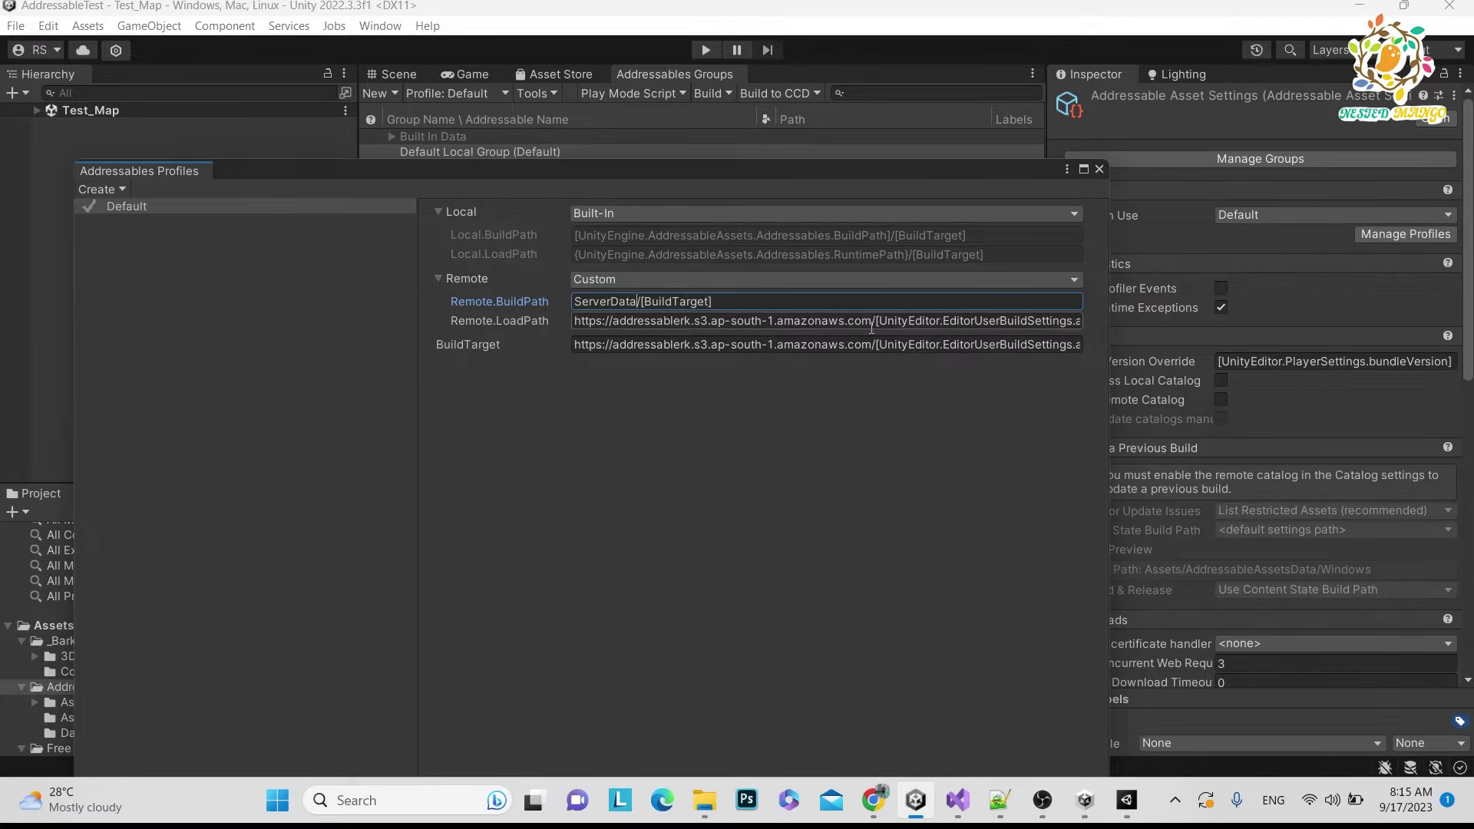
# - Replace "[BuildTarget]" in Remote.BuildPath with "[UnityEditor.EditorUserBuildSettings.activeBuildTarget]" copied from Remote.LoadPath
pyautogui.moveTo(879, 322); pyautogui.dragTo(943, 336)
pyautogui.hotkey('ctrl', 'c')
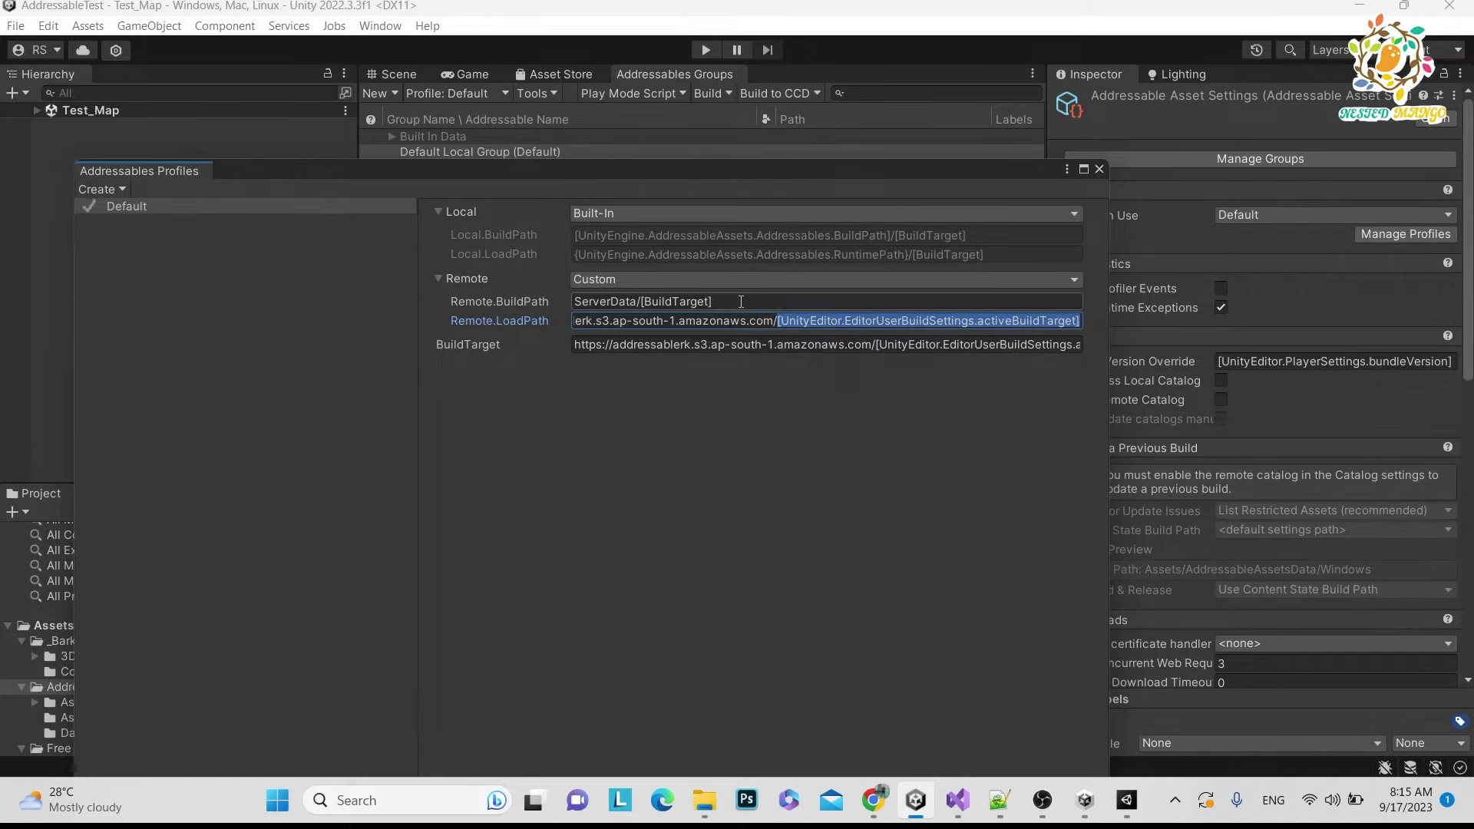
pyautogui.moveTo(642, 301); pyautogui.dragTo(668, 301)
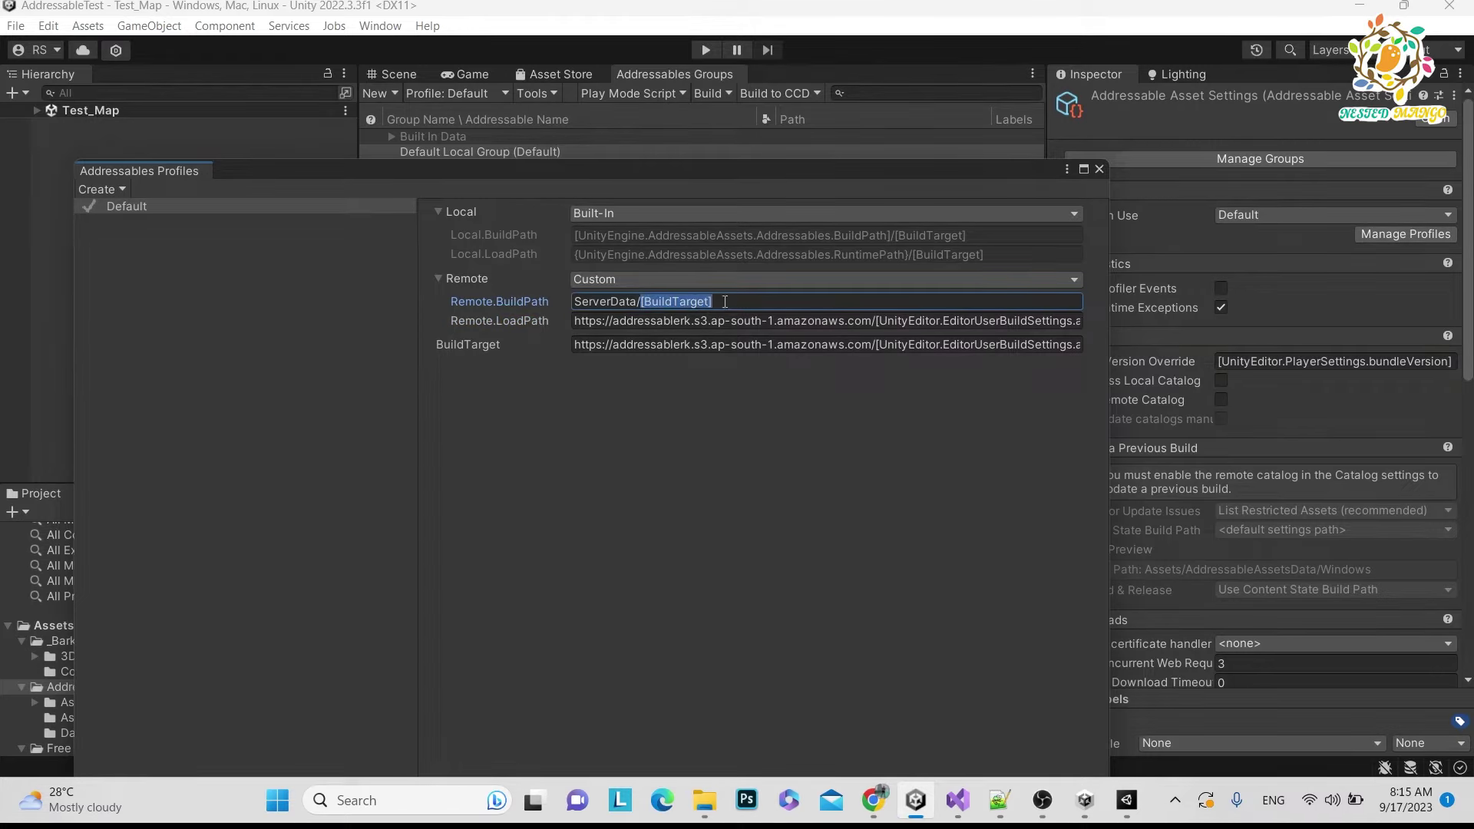
pyautogui.hotkey('ctrl', 'v')
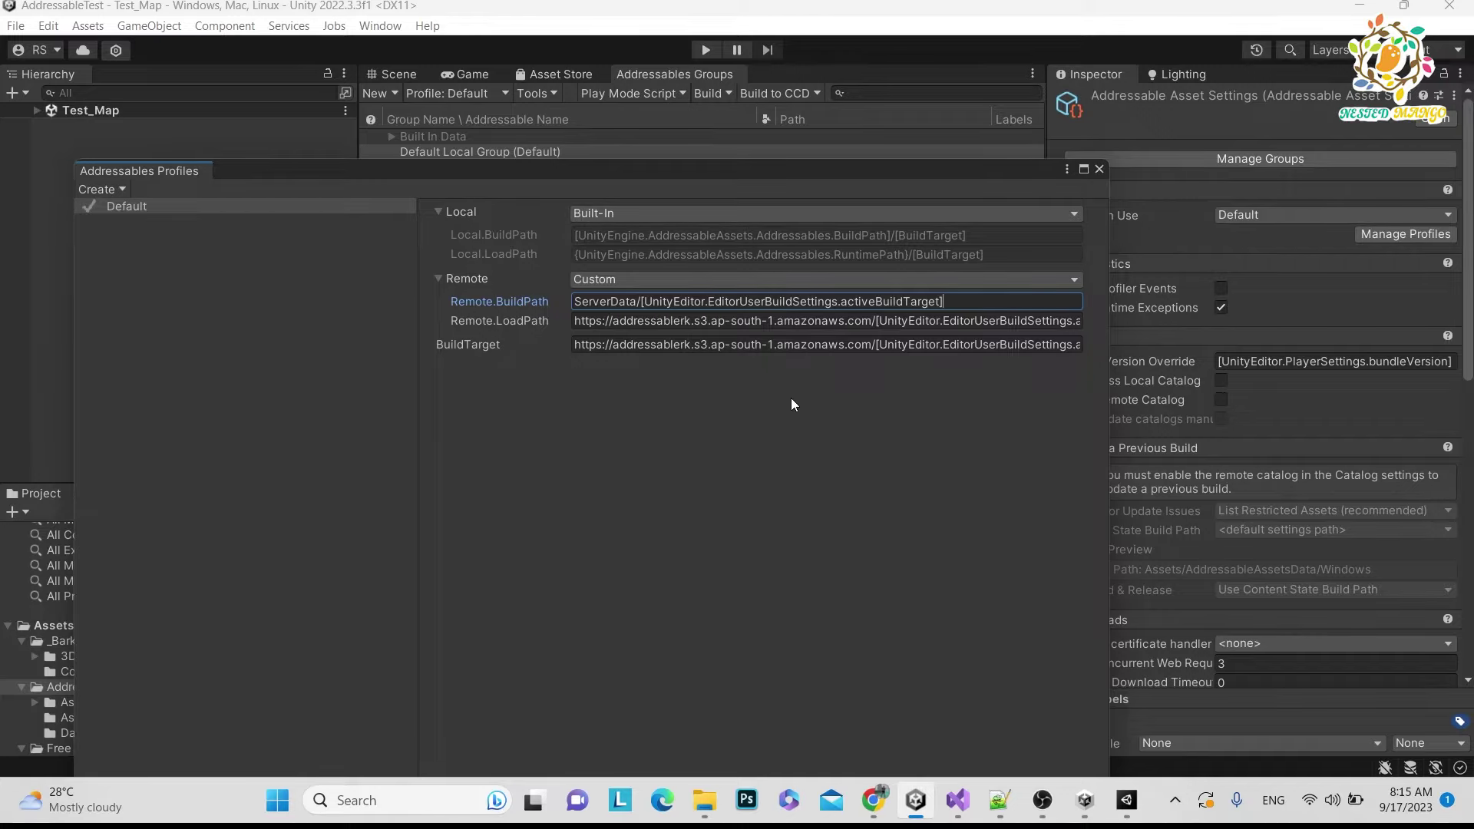
# - Move the profiles window clear of the Addressable Asset Settings and enable Build Remote Catalog
pyautogui.moveTo(1031, 174); pyautogui.dragTo(952, 147)
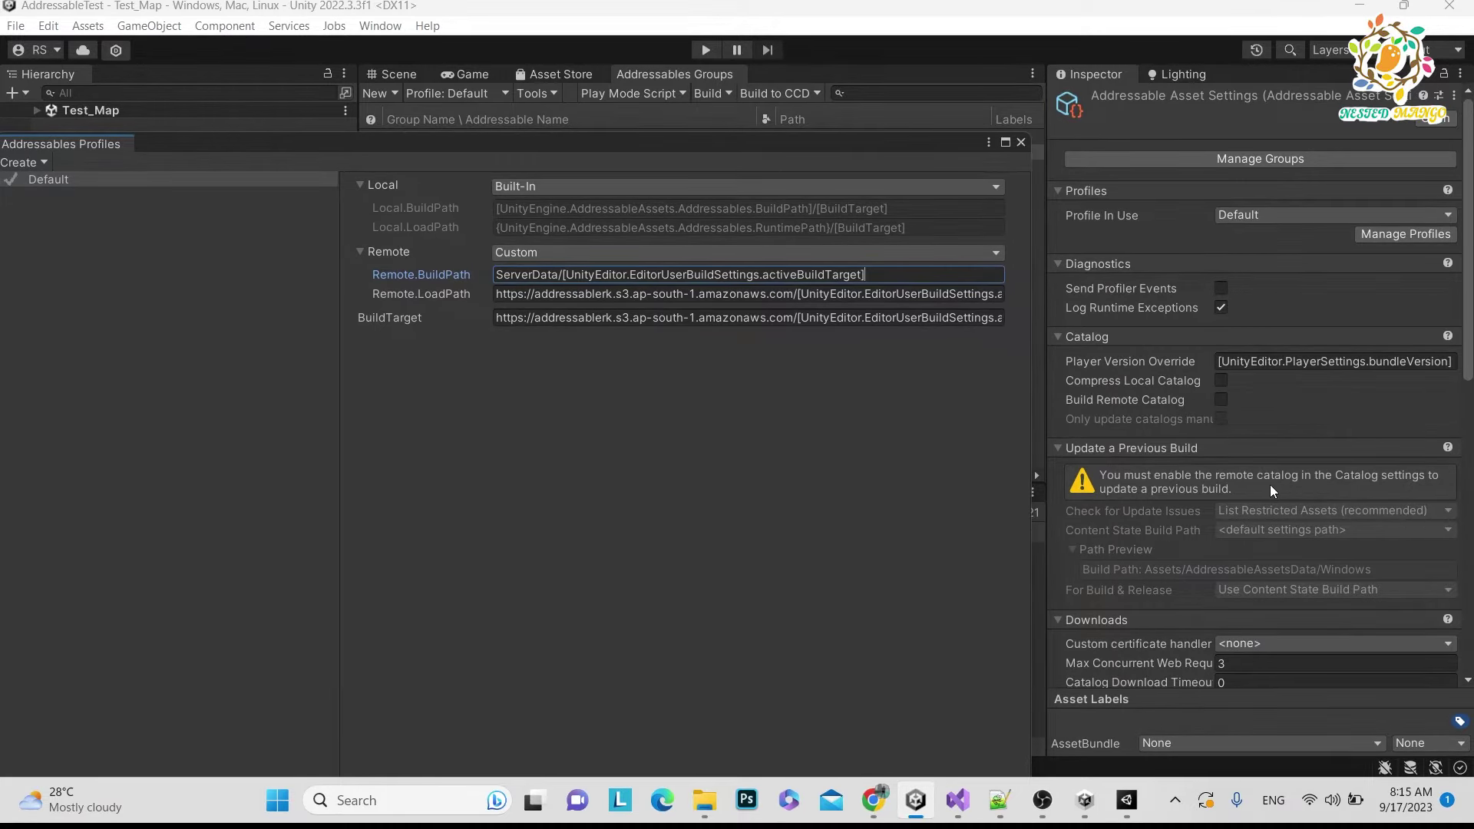
pyautogui.scroll(-2, 1295, 485)
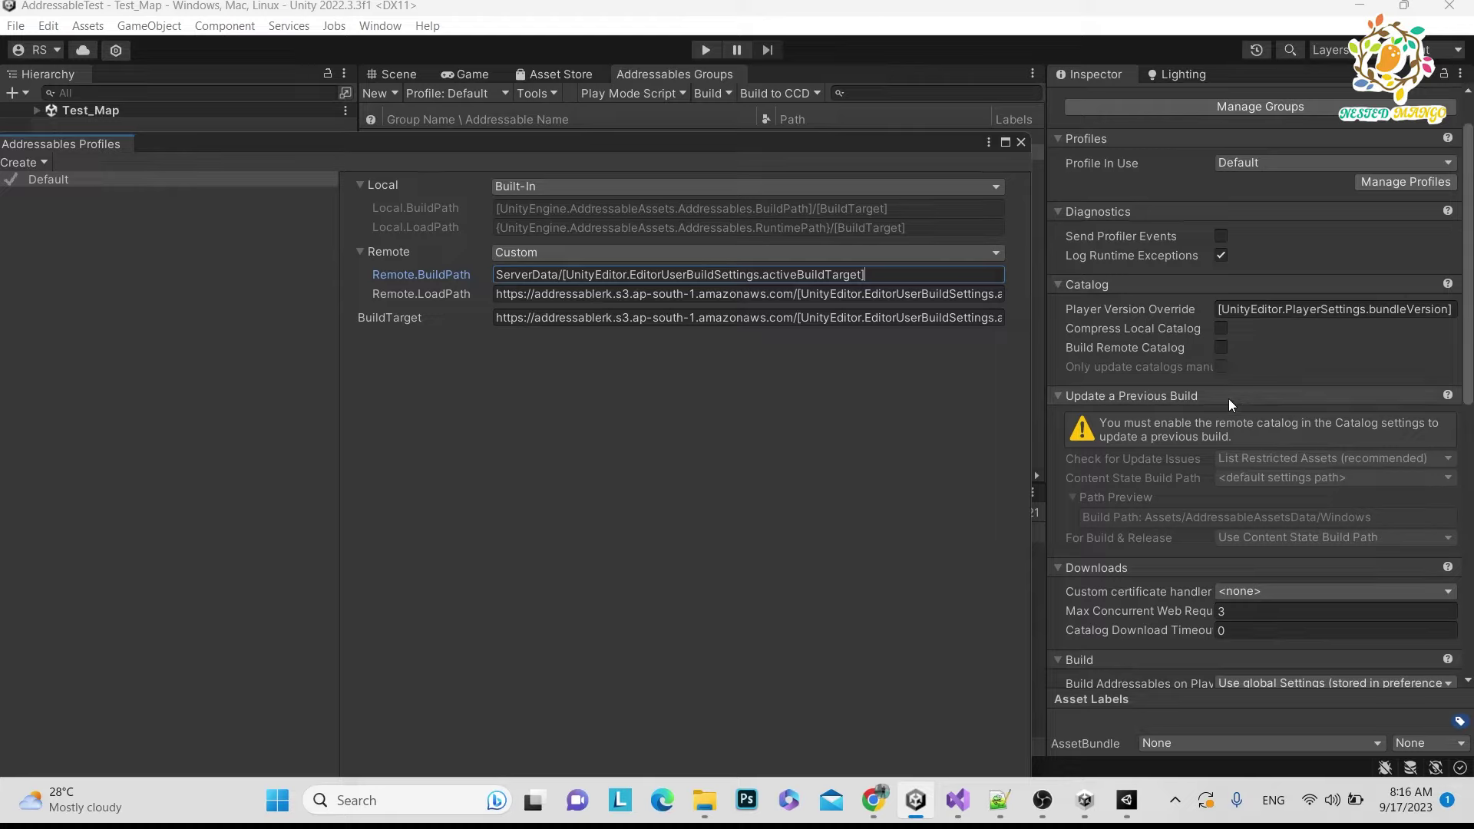
pyautogui.click(1222, 352)
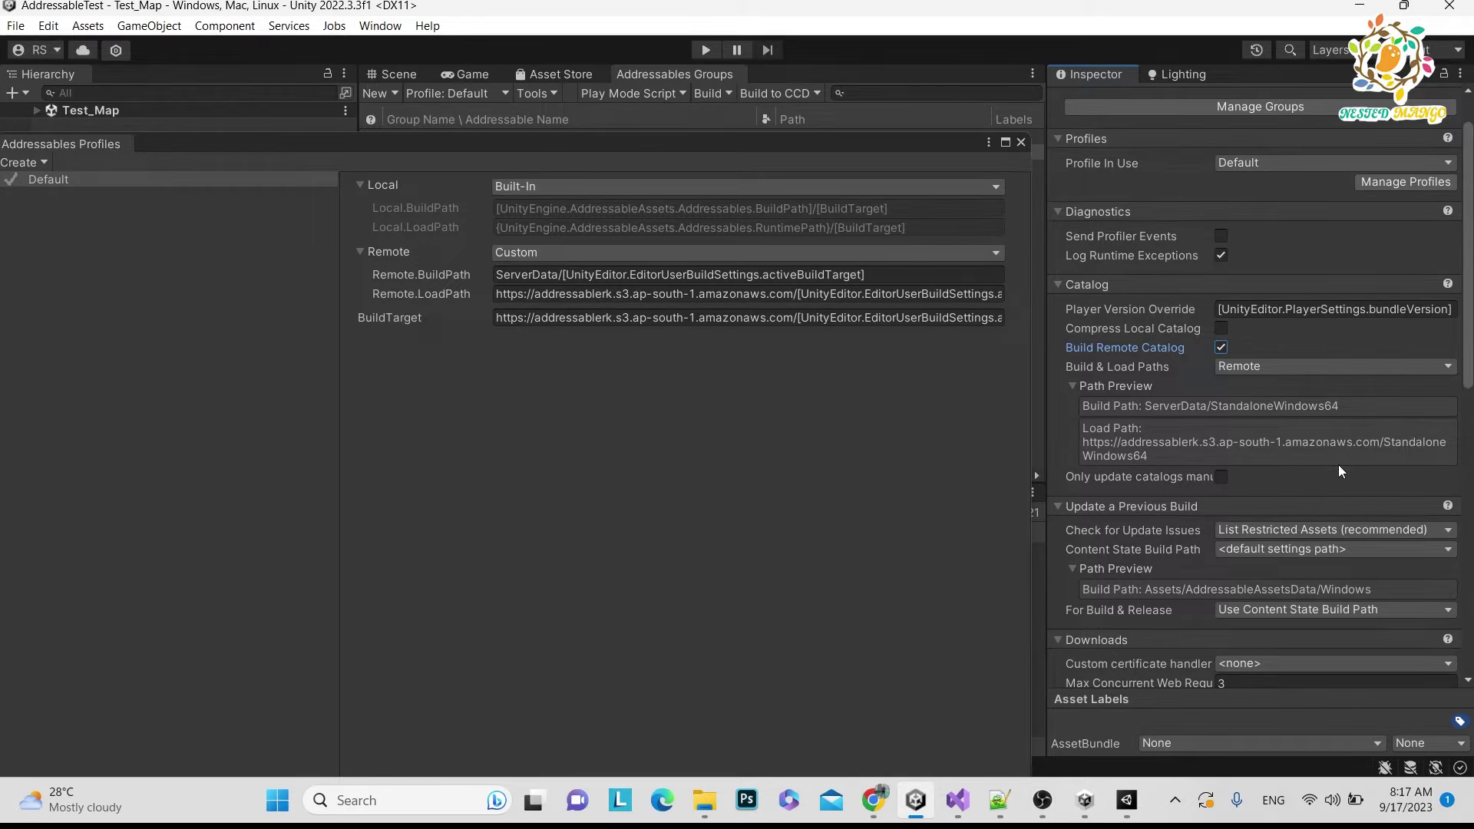
# - Close the Addressables Profiles window in the Standard AI project and in the AddressableTest project, ending back in AddressableTest with nothing selected
pyautogui.hotkey('alt', 'Tab')
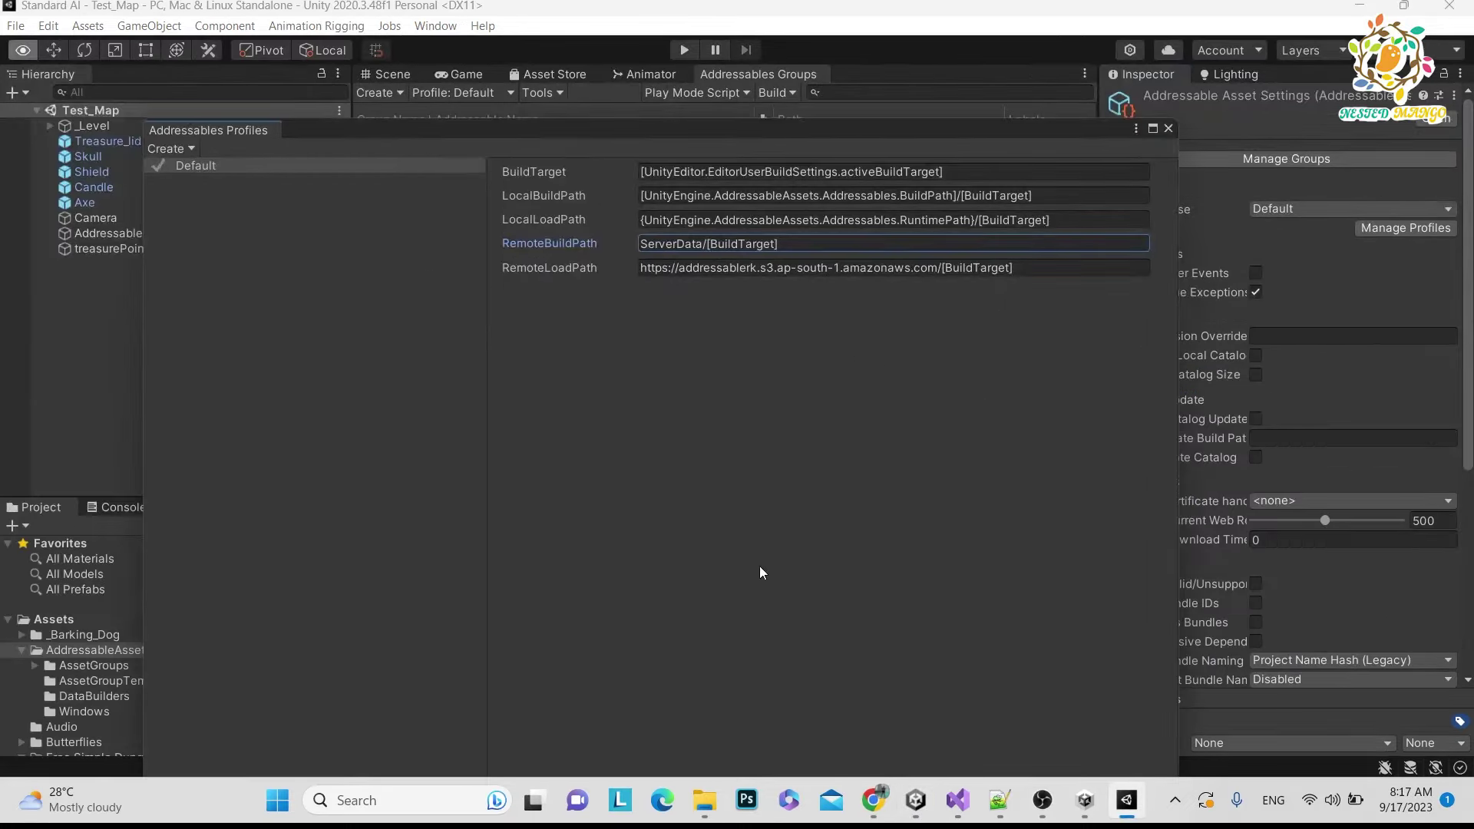
pyautogui.click(874, 797)
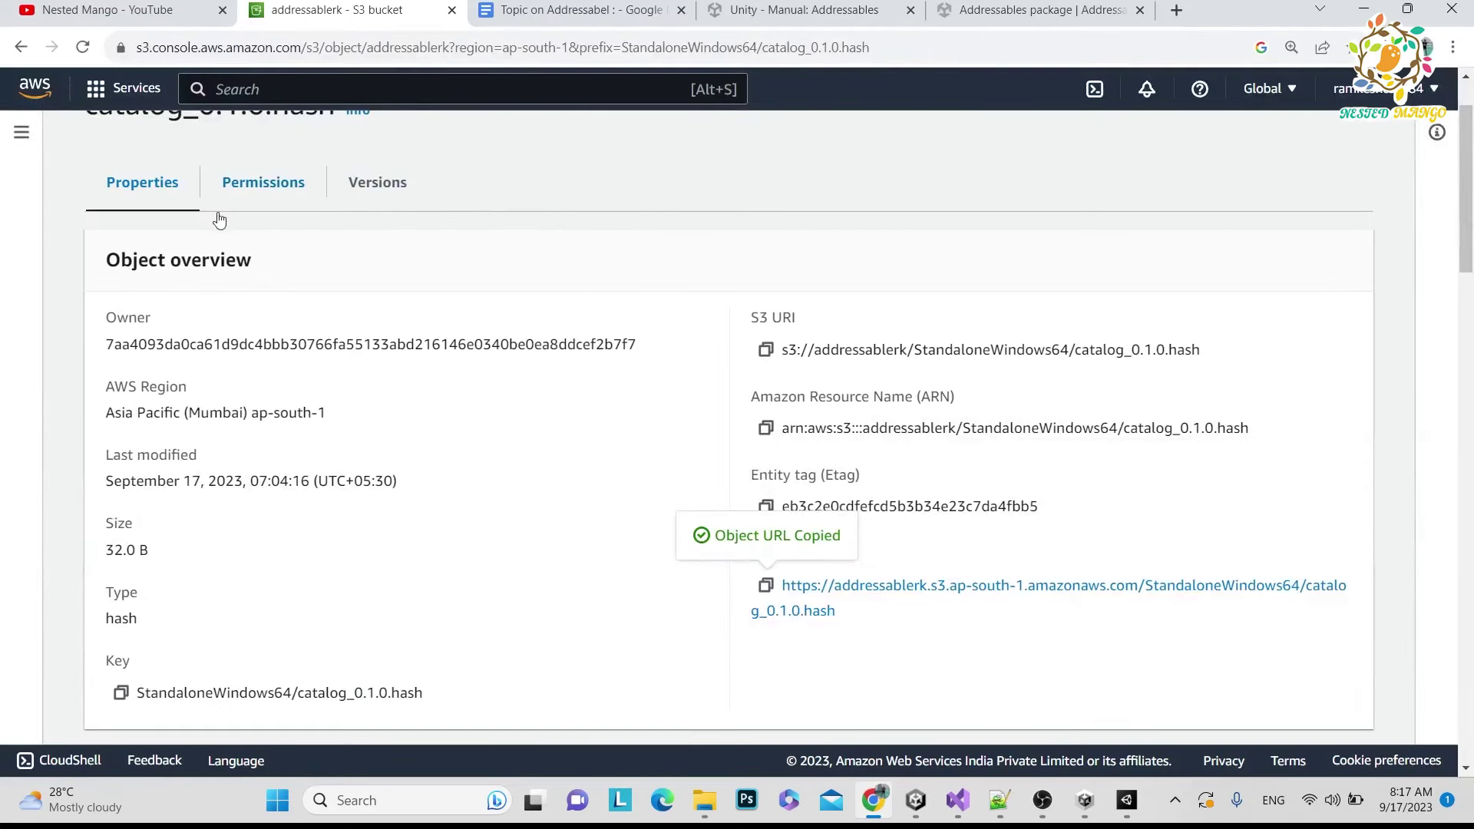
pyautogui.hotkey('alt', 'Left')
pyautogui.hotkey('alt', 'Tab')
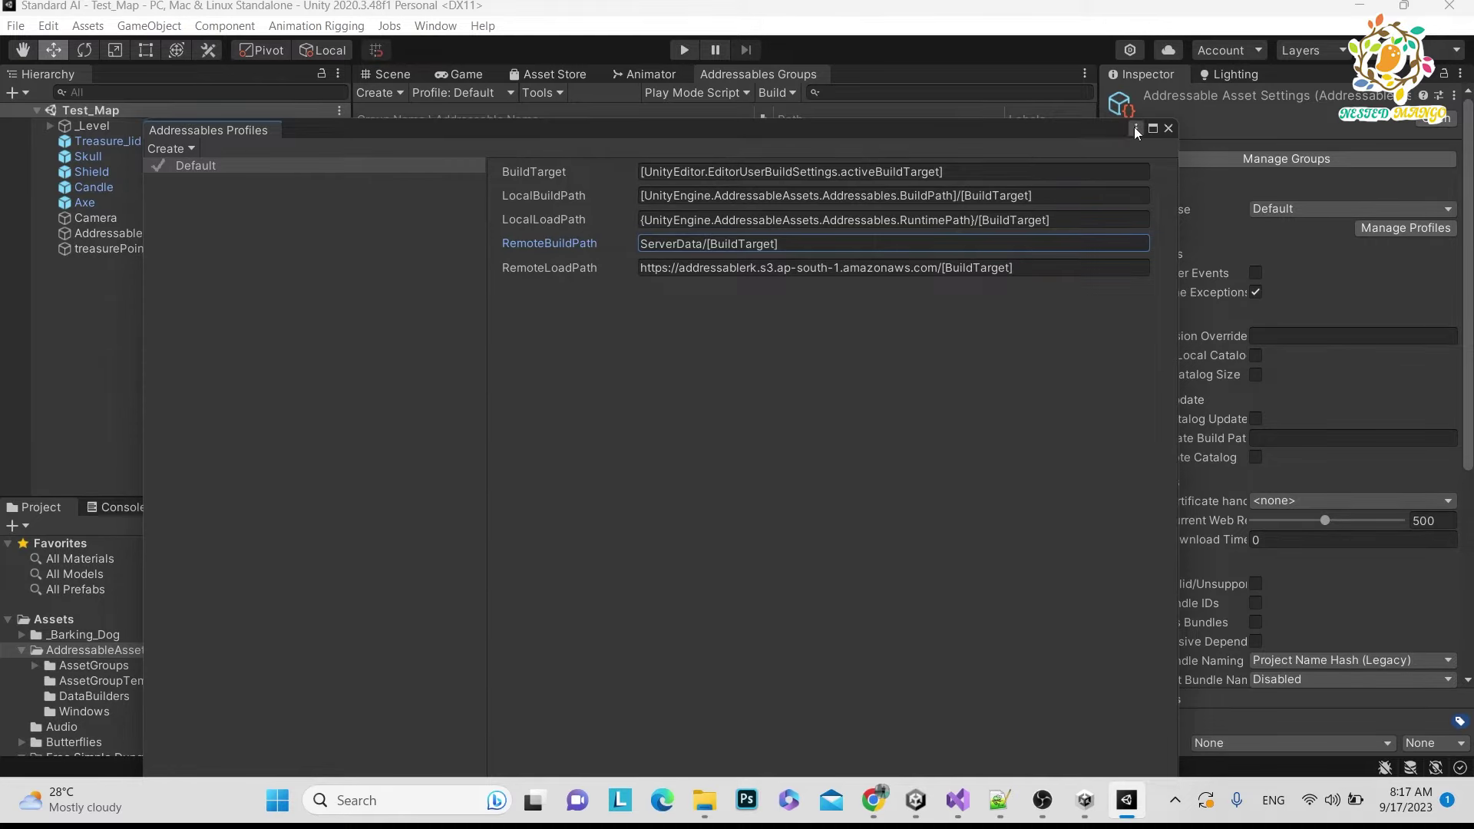
pyautogui.click(1175, 131)
pyautogui.hotkey('alt', 'Tab')
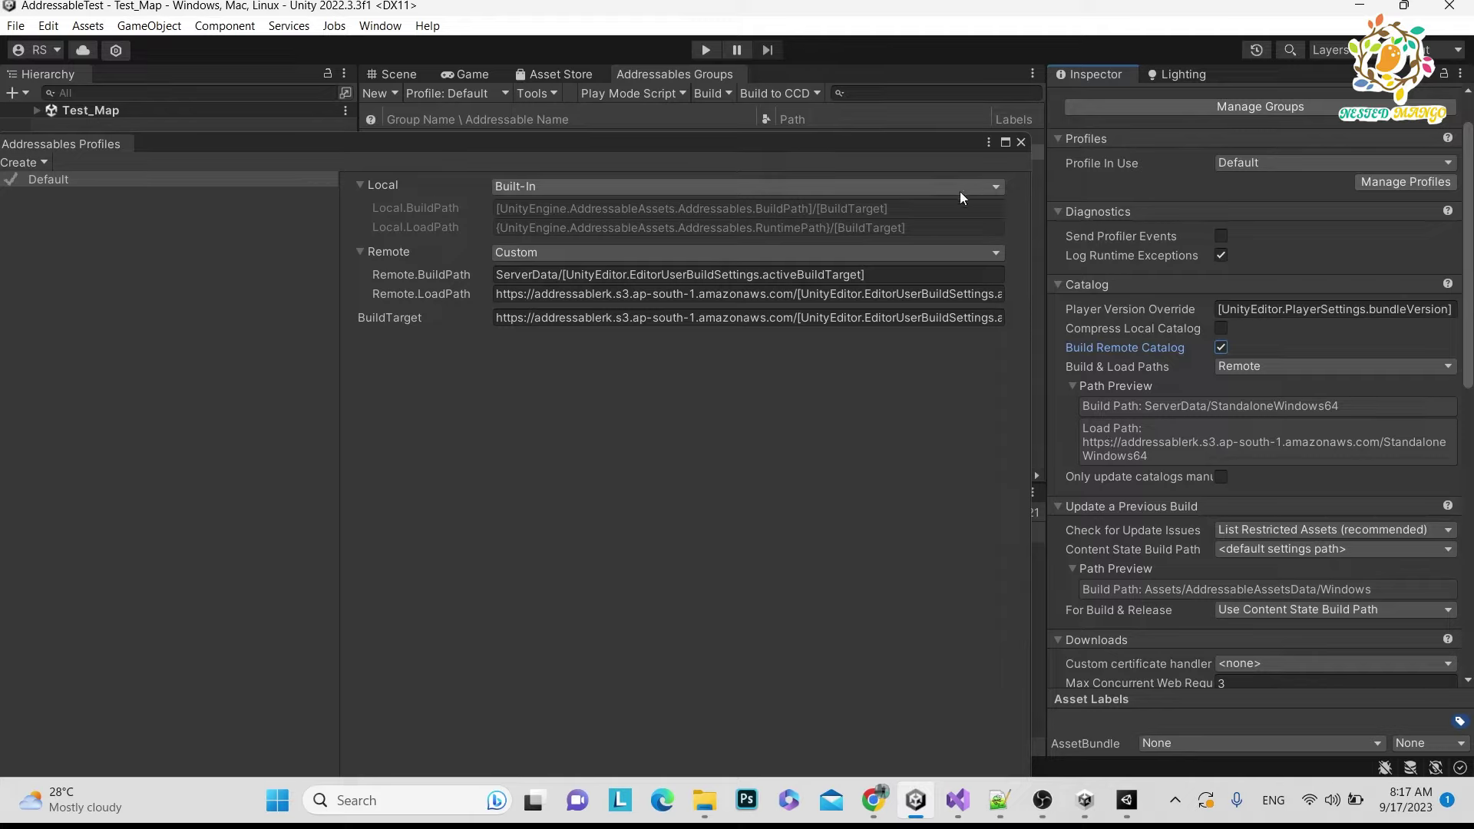
pyautogui.click(1022, 142)
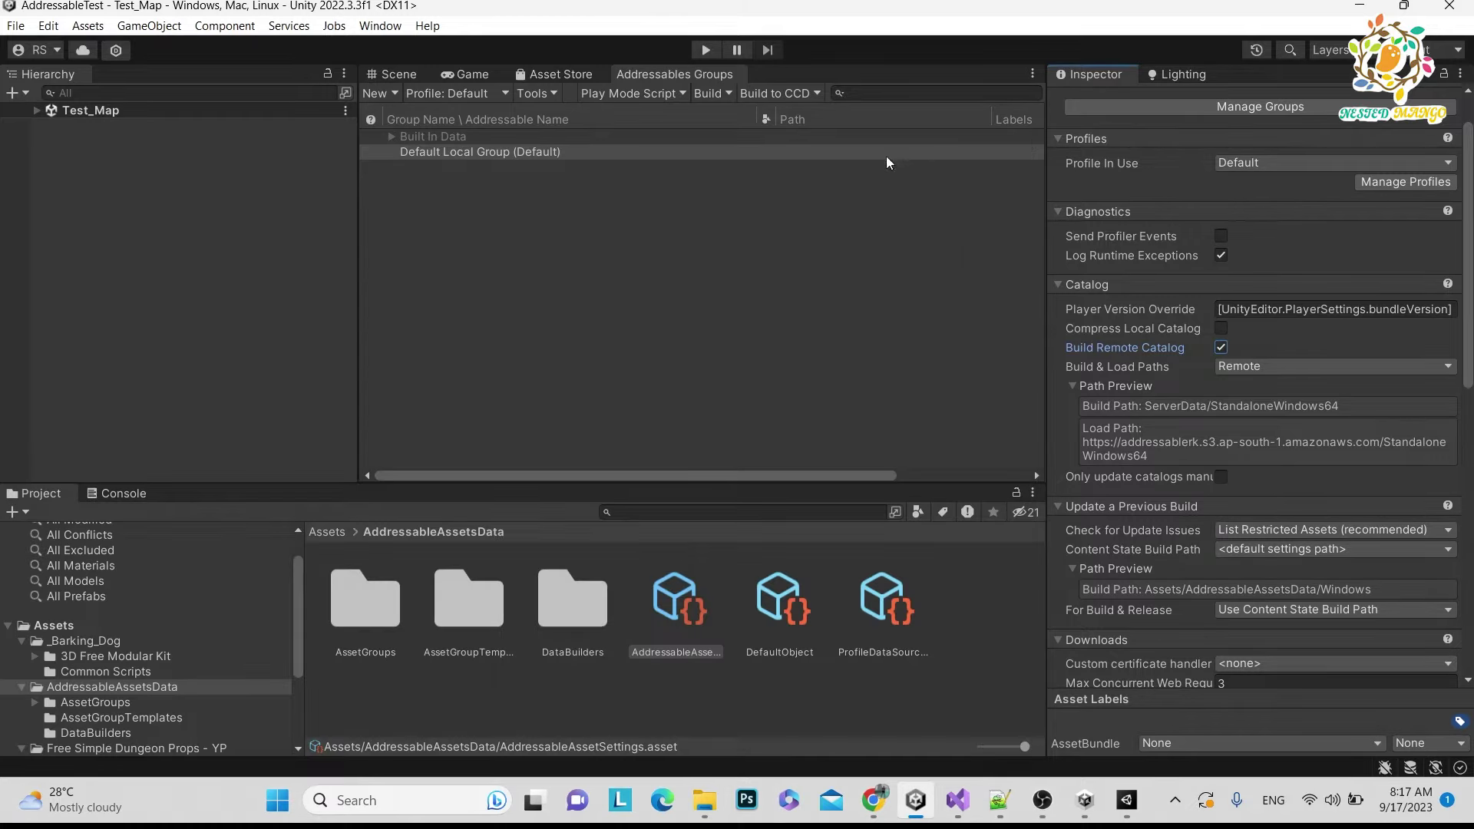
pyautogui.click(152, 177)
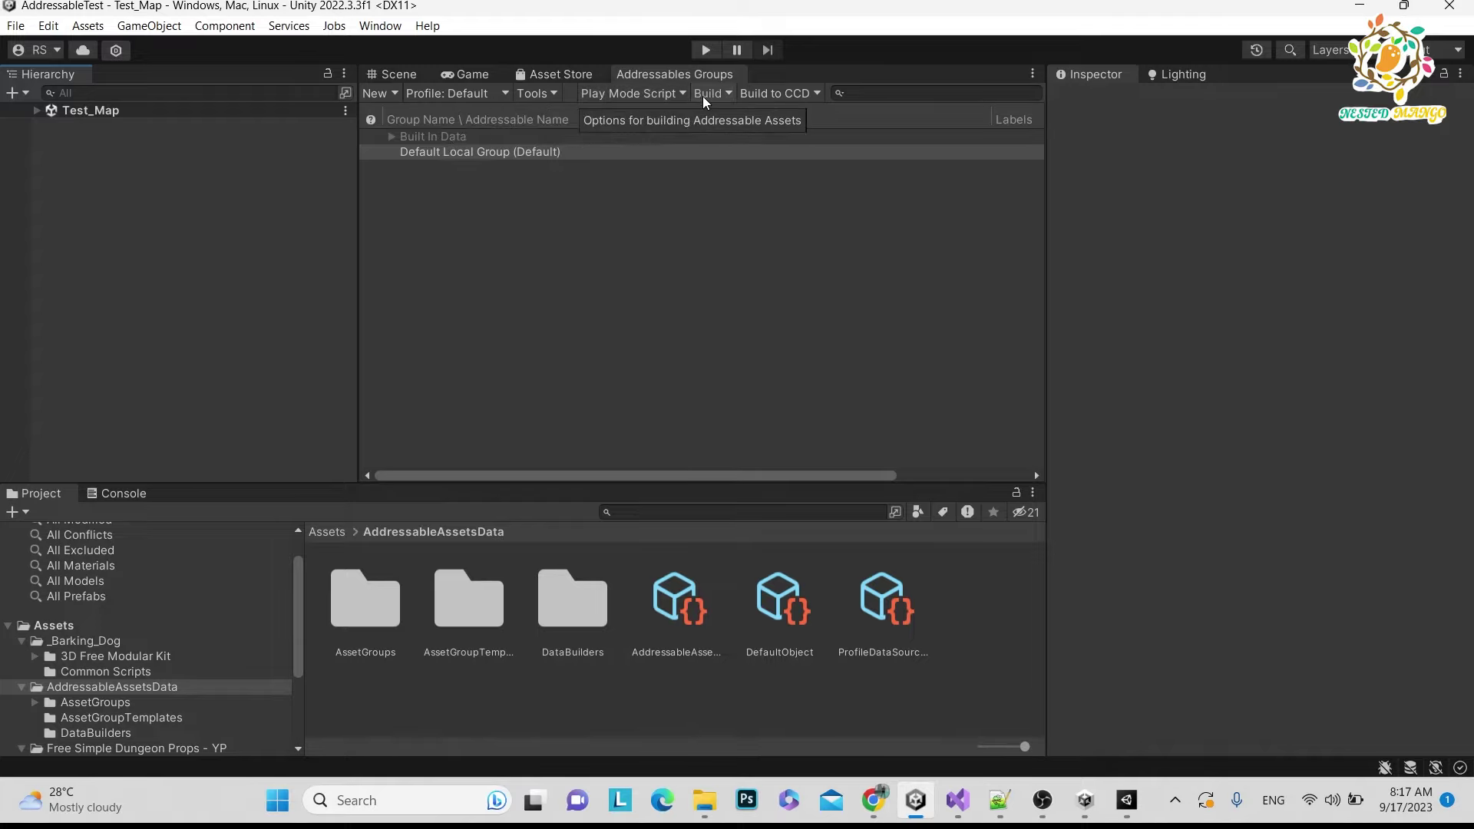
pyautogui.click(599, 95)
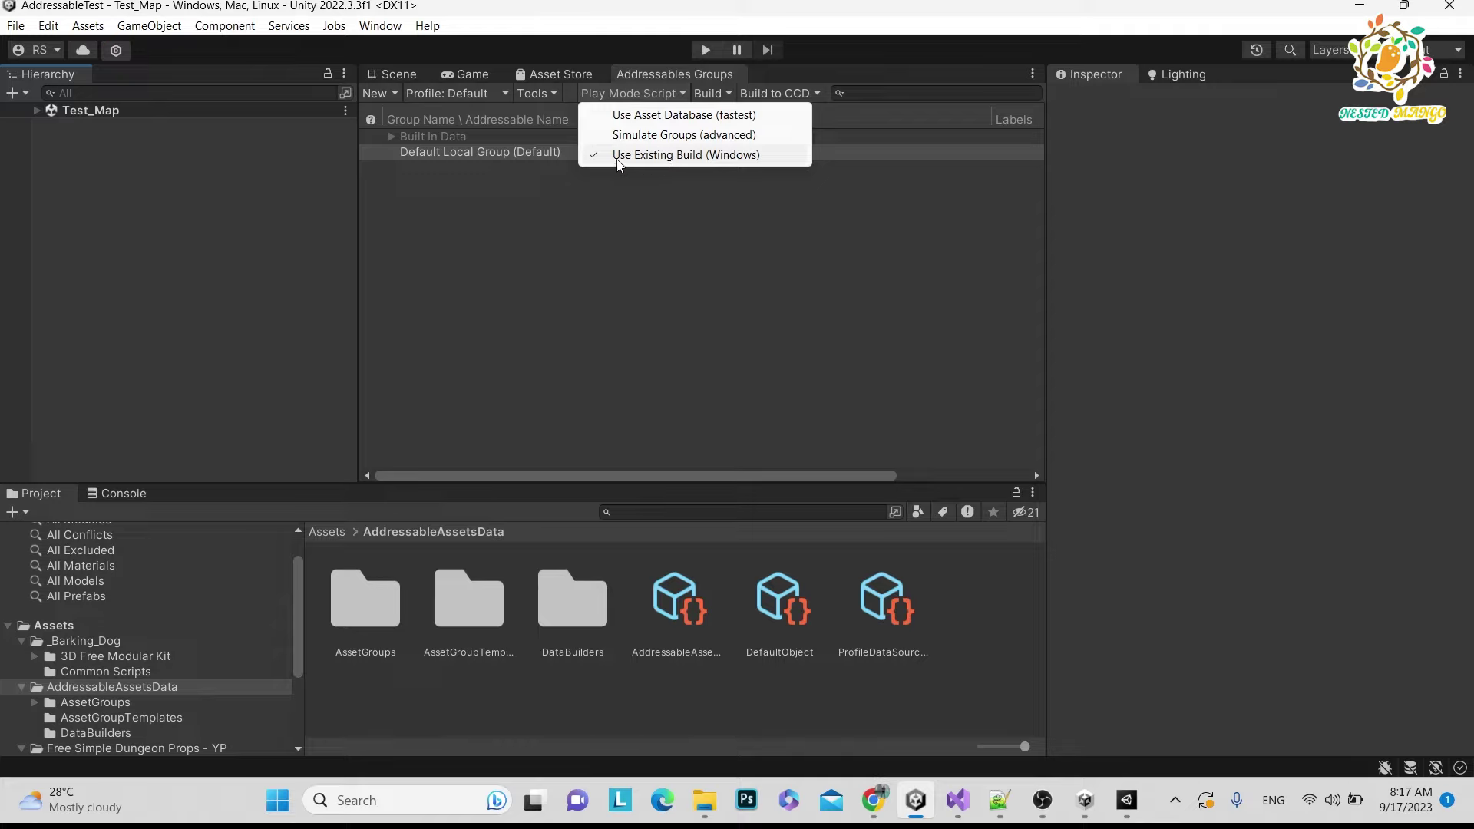
pyautogui.click(616, 193)
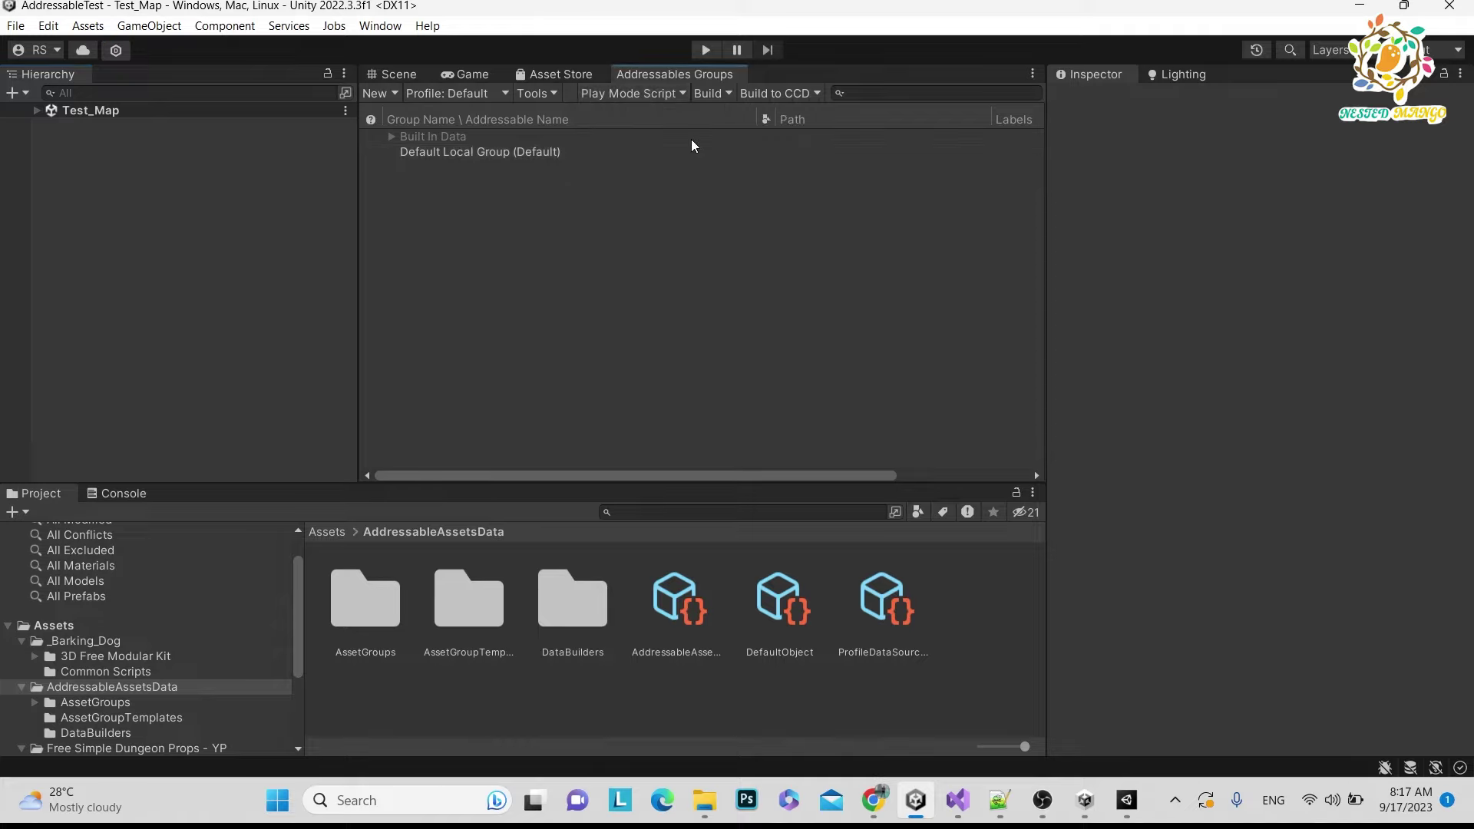
pyautogui.click(708, 98)
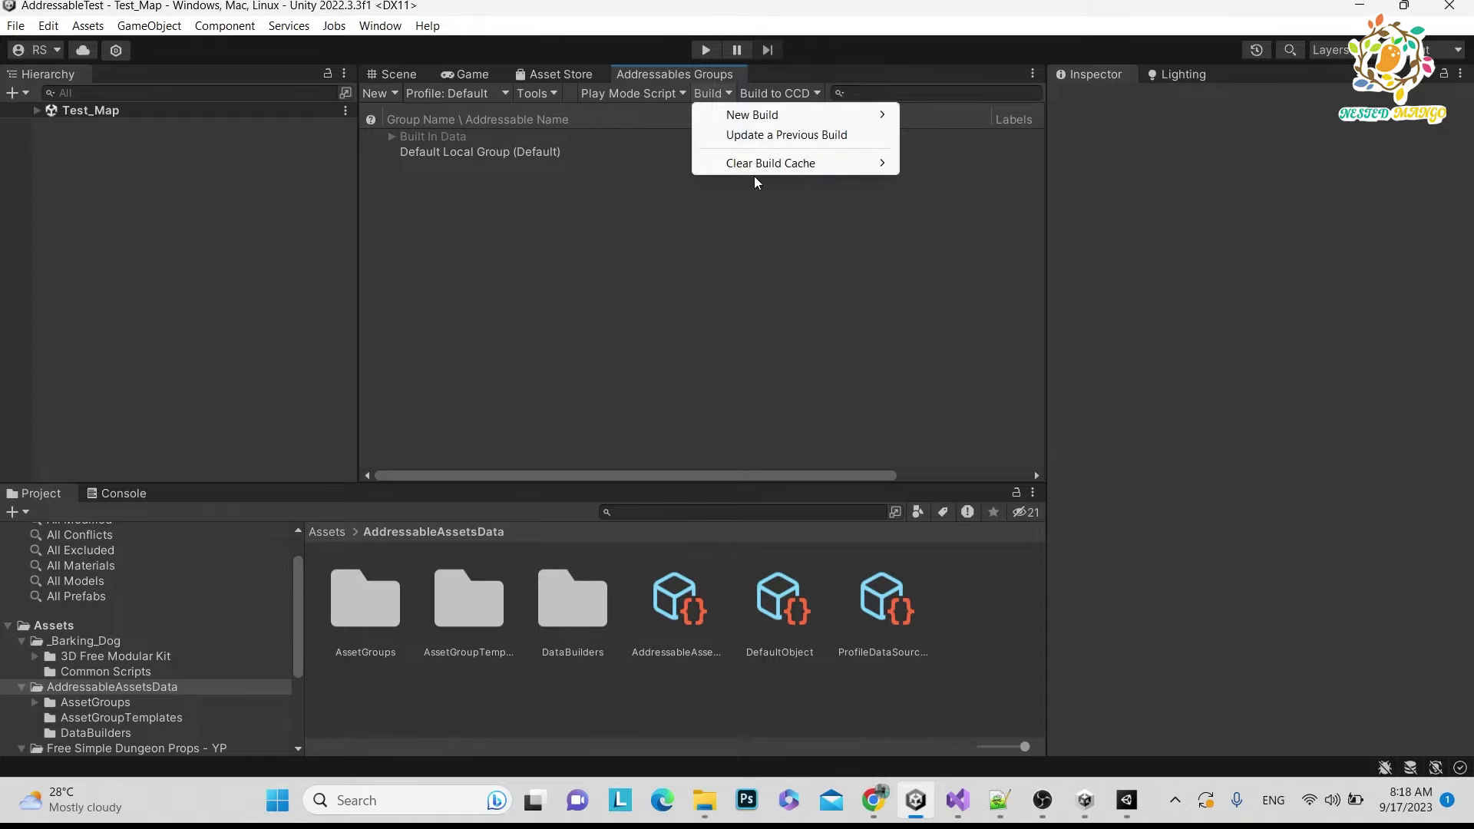
pyautogui.moveTo(794, 123)
pyautogui.click(559, 266)
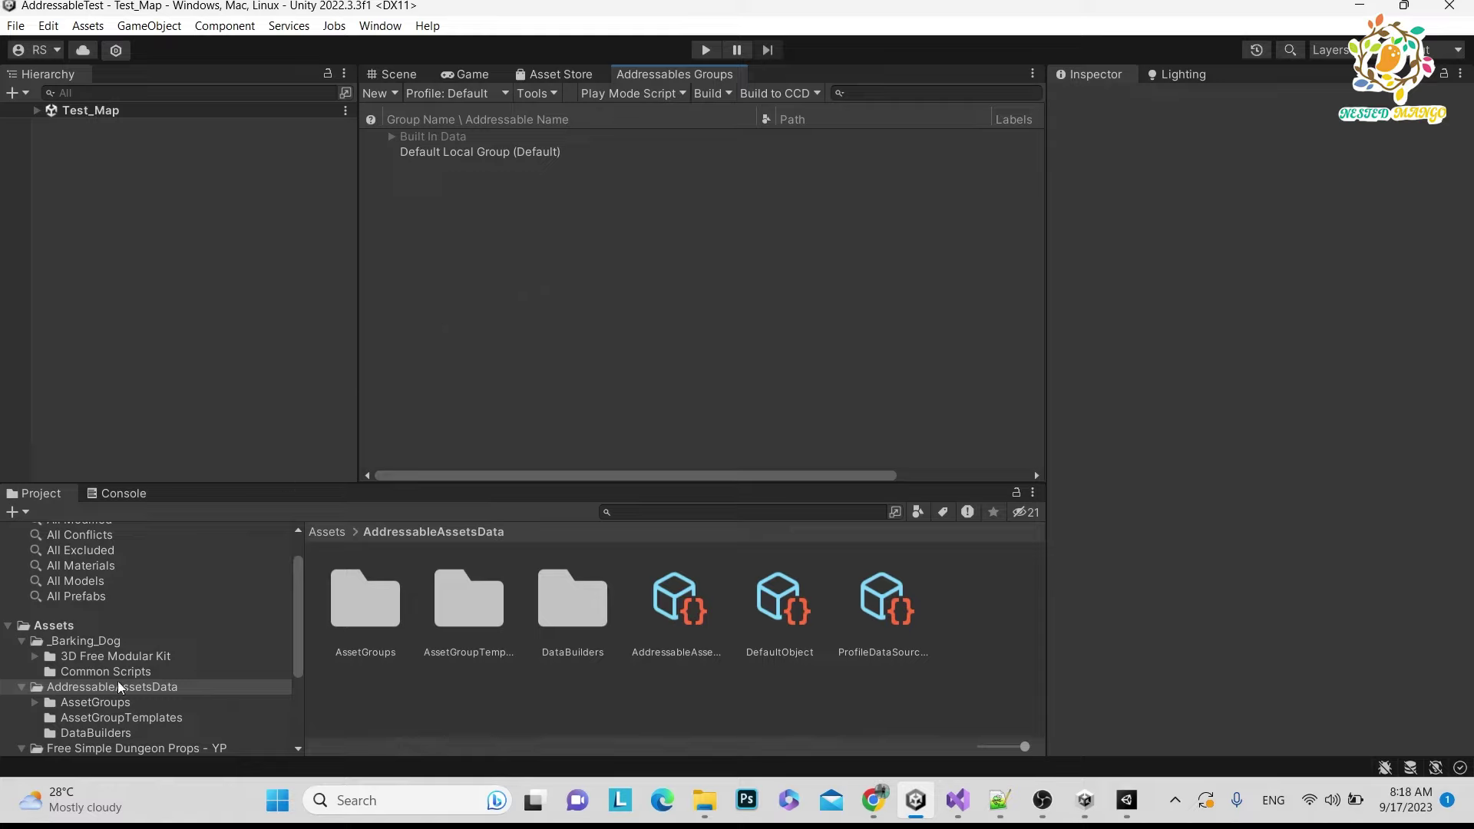
# - Mark the Column_01_Top and Door_Arch_01 prefabs from the 3D Free Modular Kit's _Prefabs folder as Addressable in the Default Local Group
pyautogui.click(85, 641)
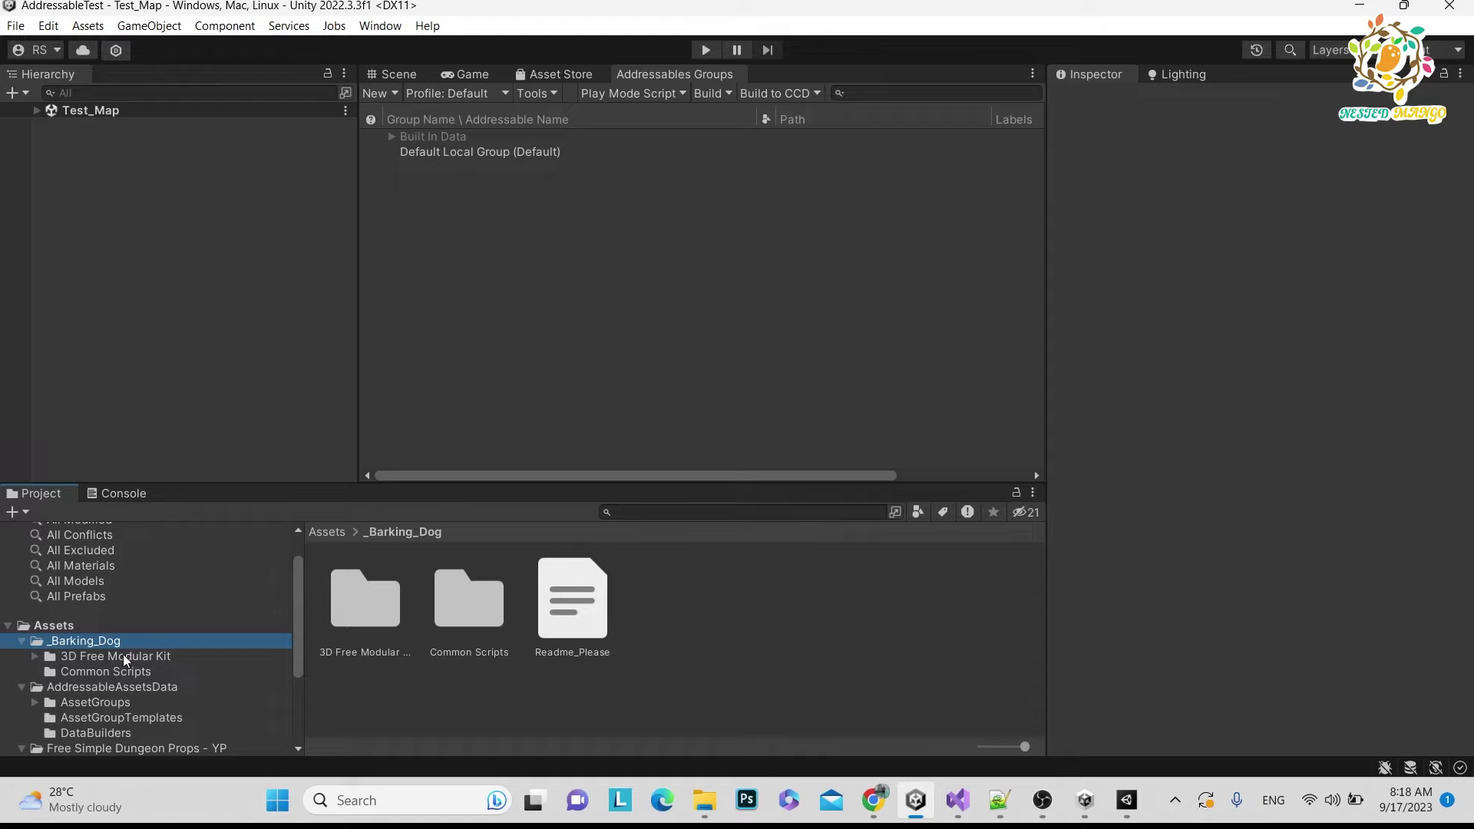
pyautogui.click(120, 658)
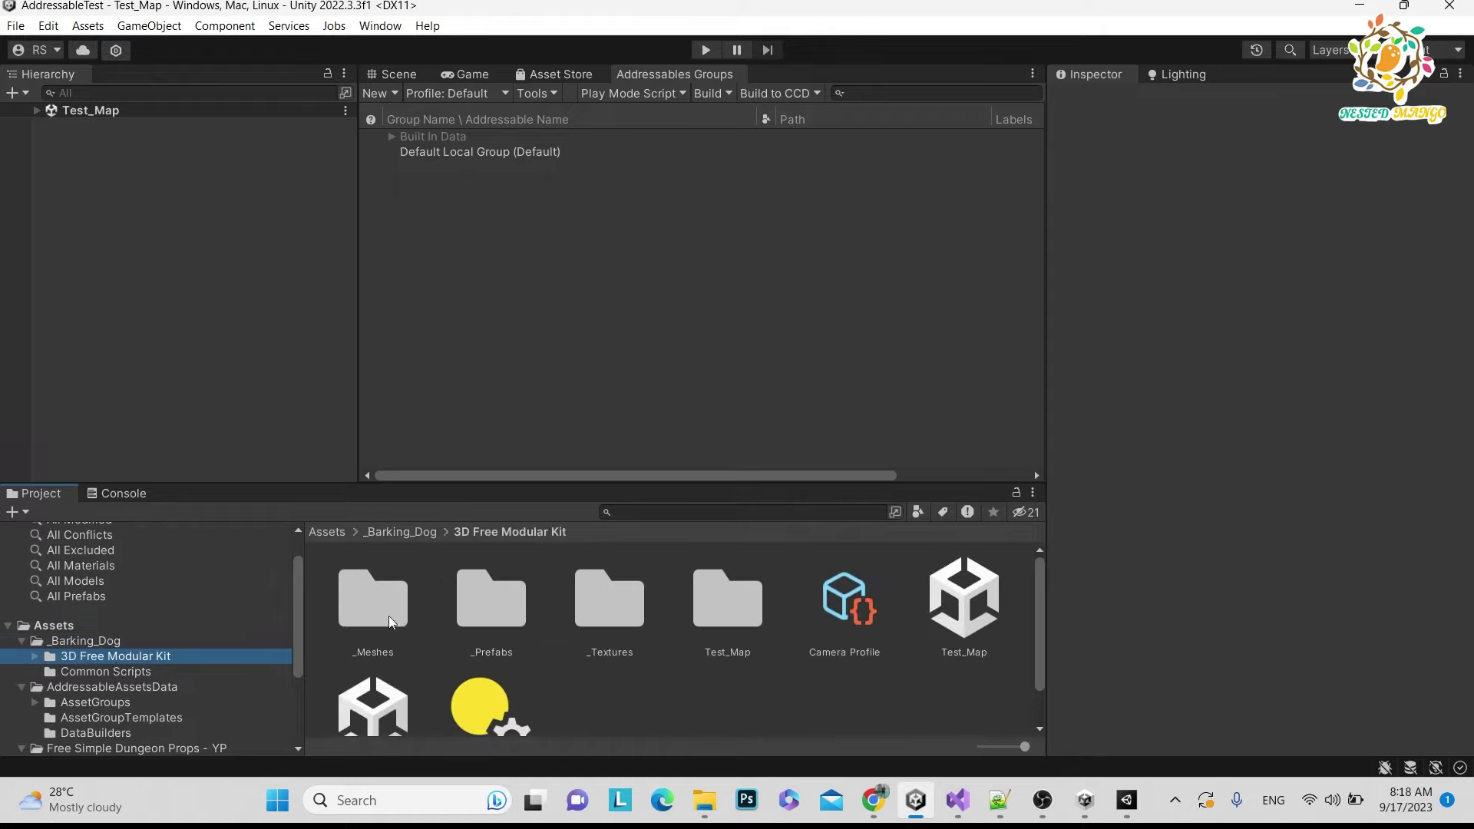
pyautogui.doubleClick(464, 599)
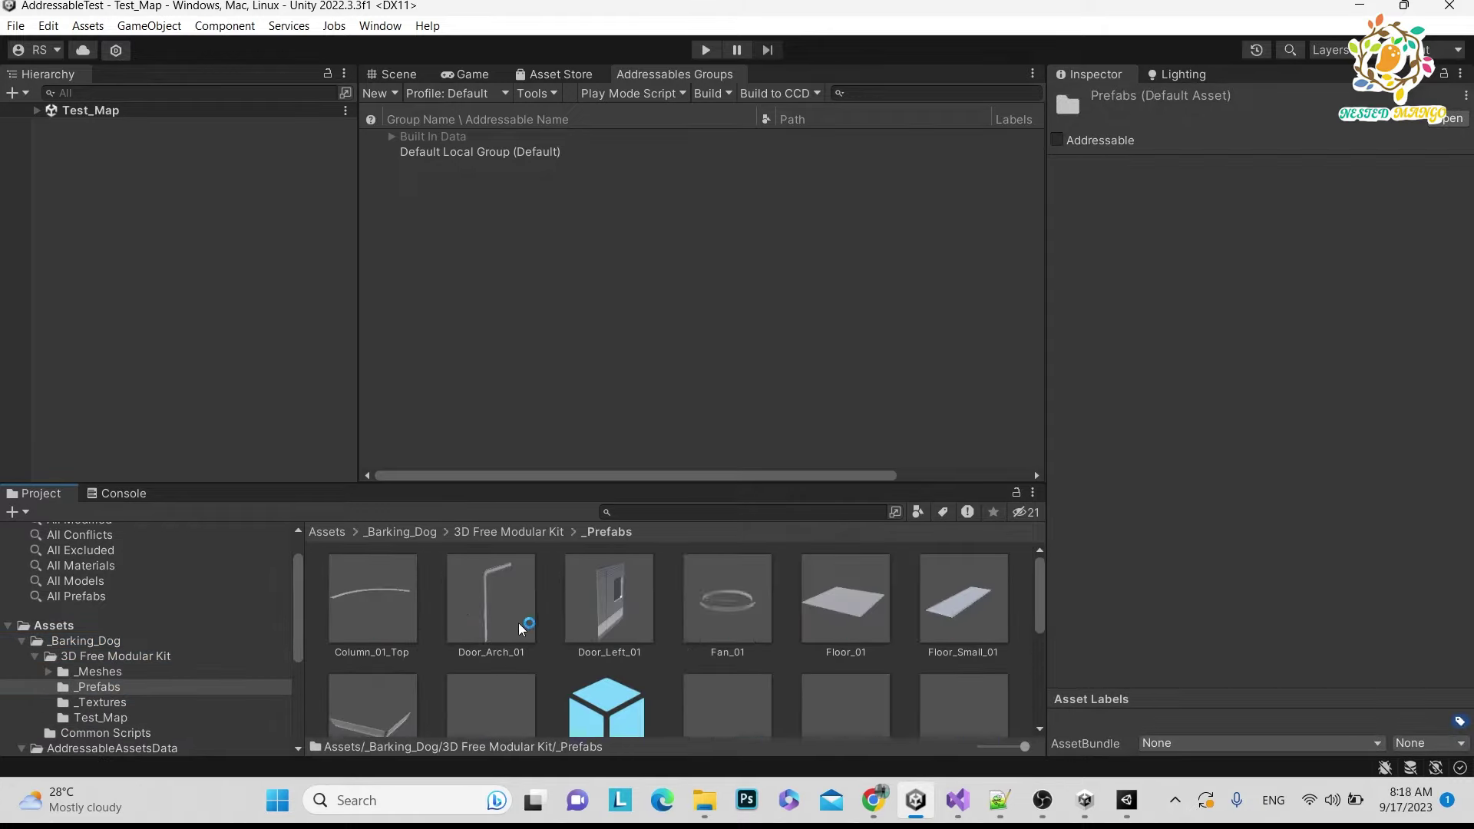
pyautogui.click(378, 613)
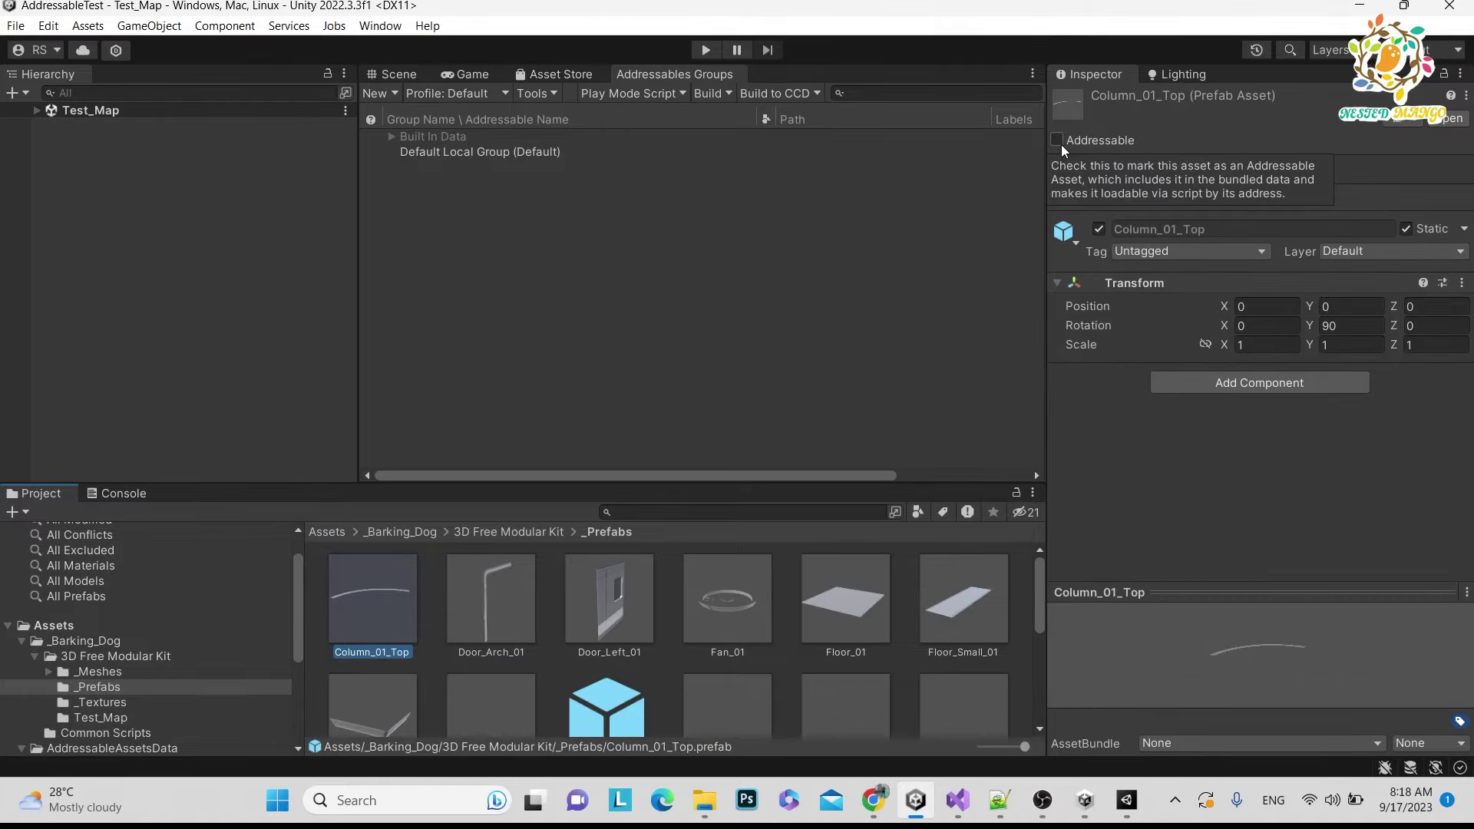
pyautogui.click(1057, 143)
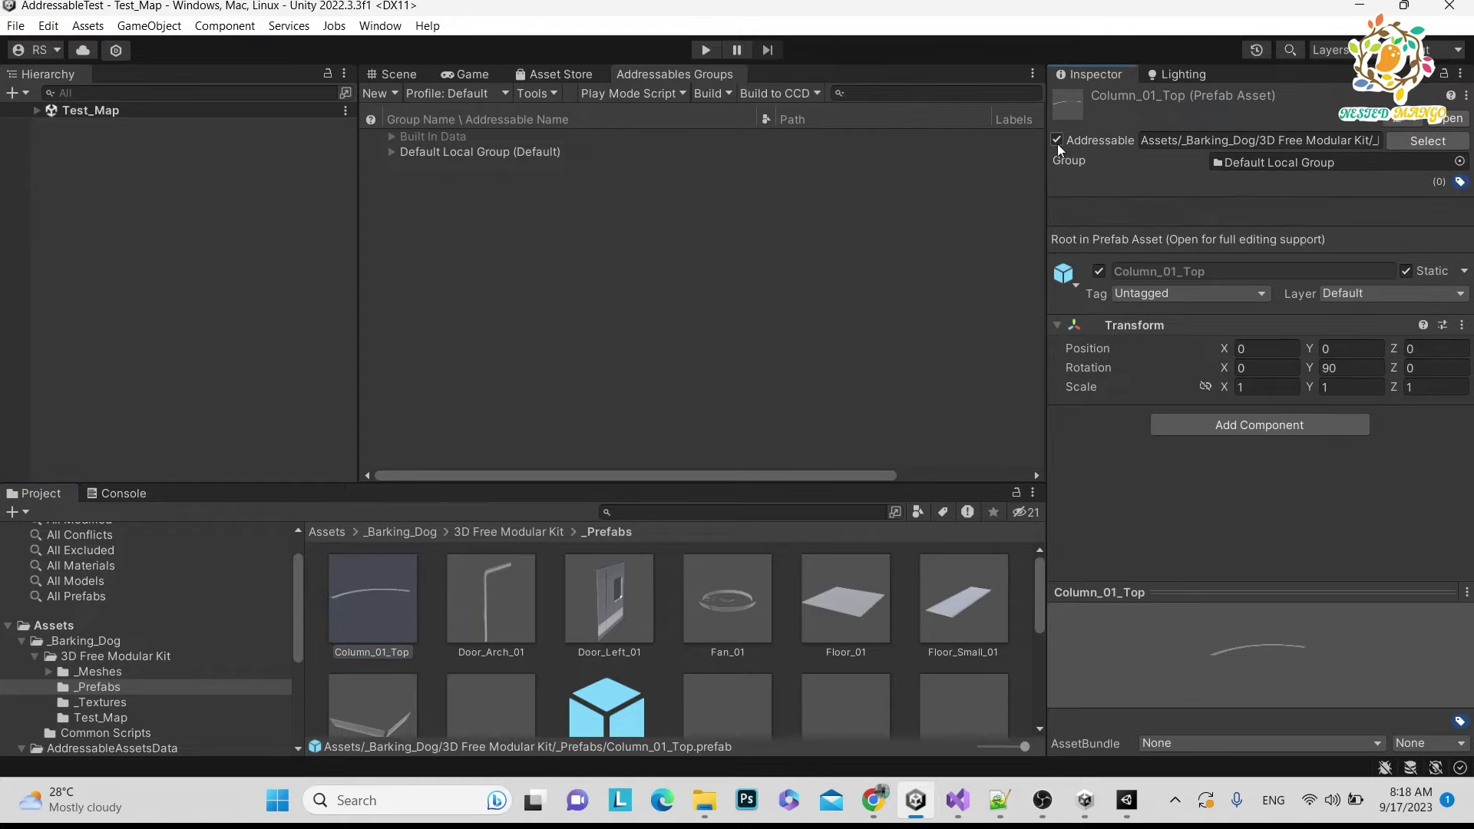
pyautogui.click(391, 153)
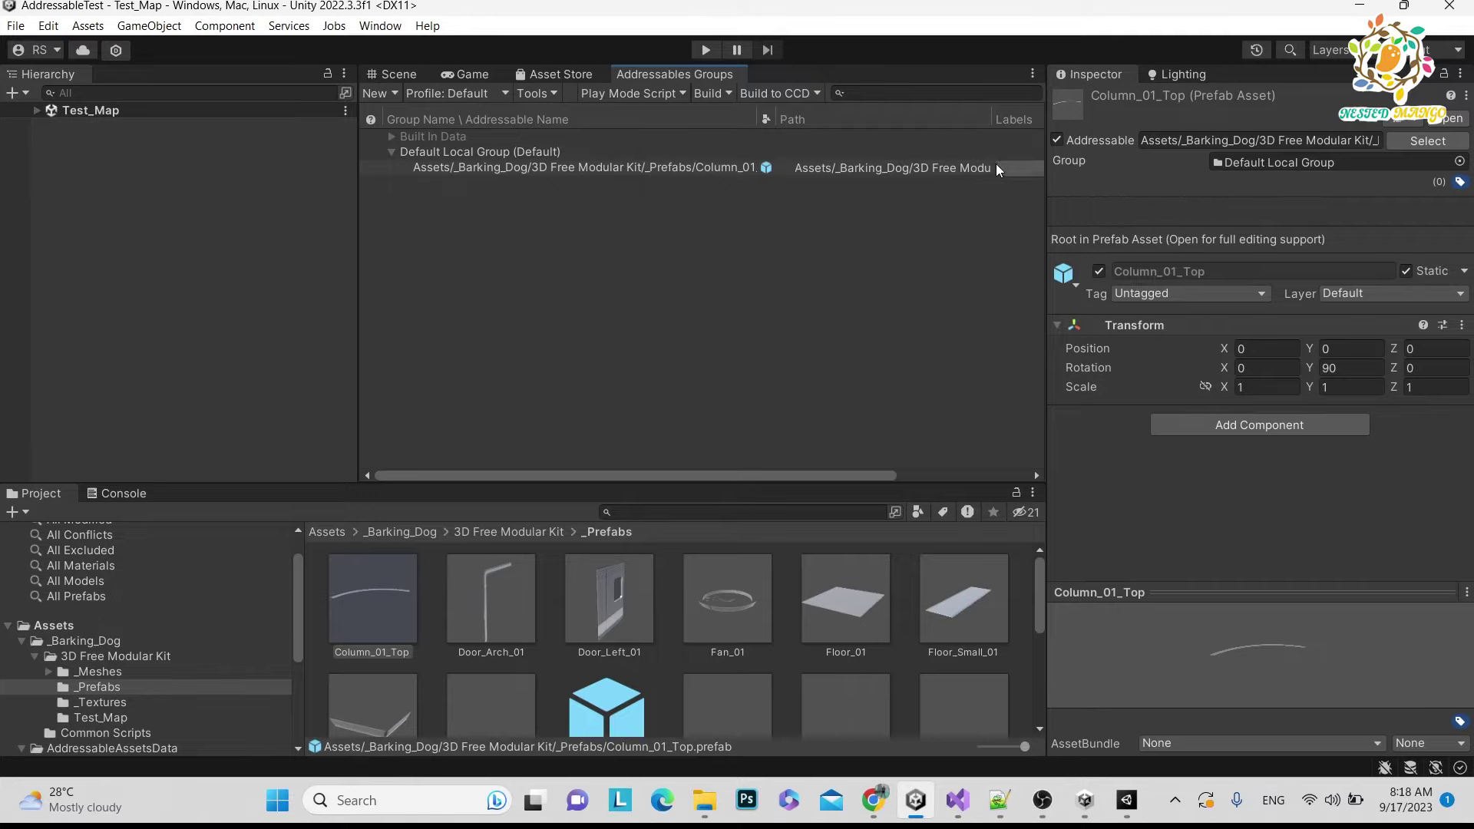
pyautogui.click(505, 604)
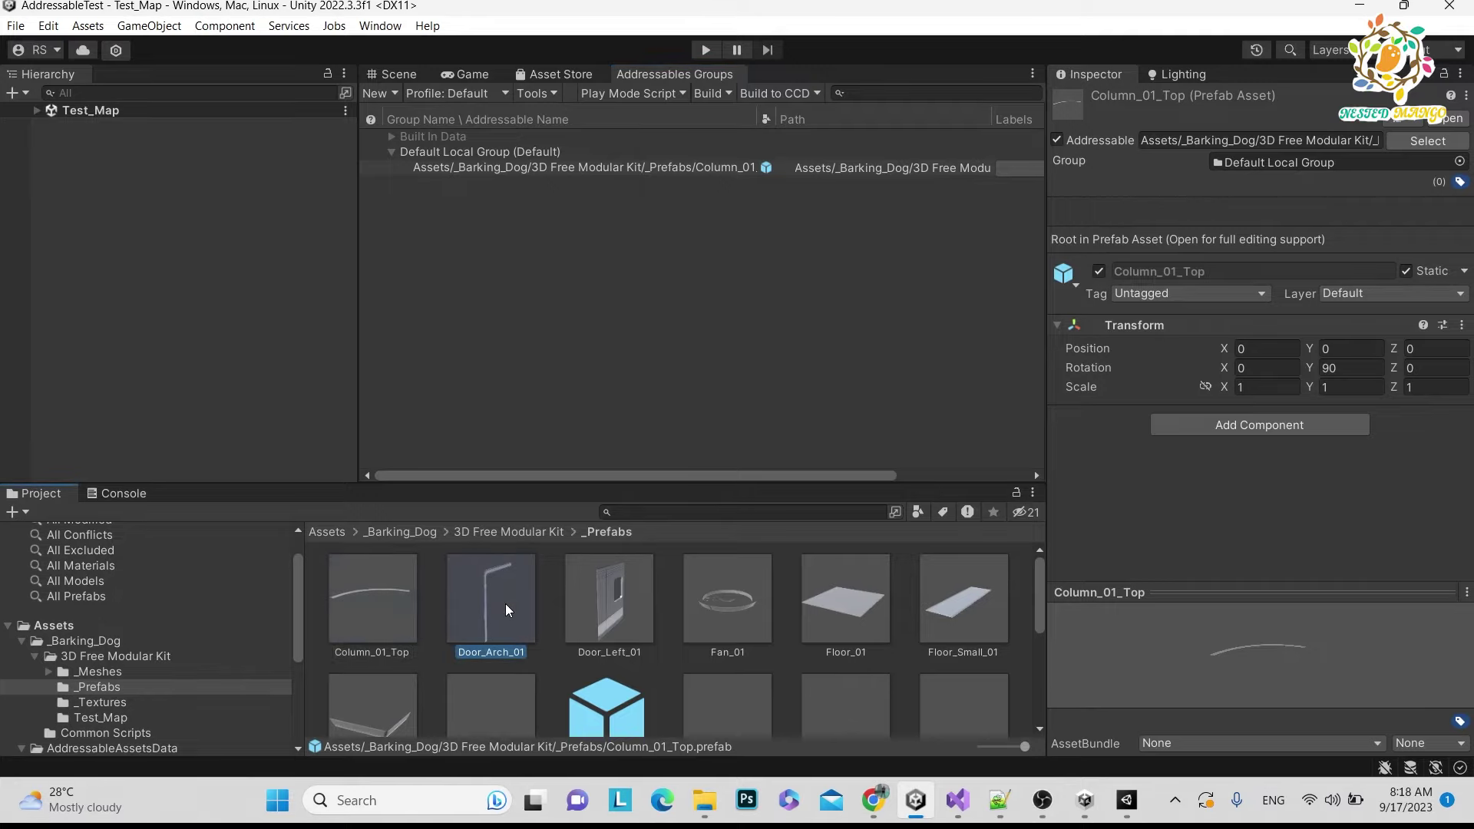
pyautogui.click(1057, 142)
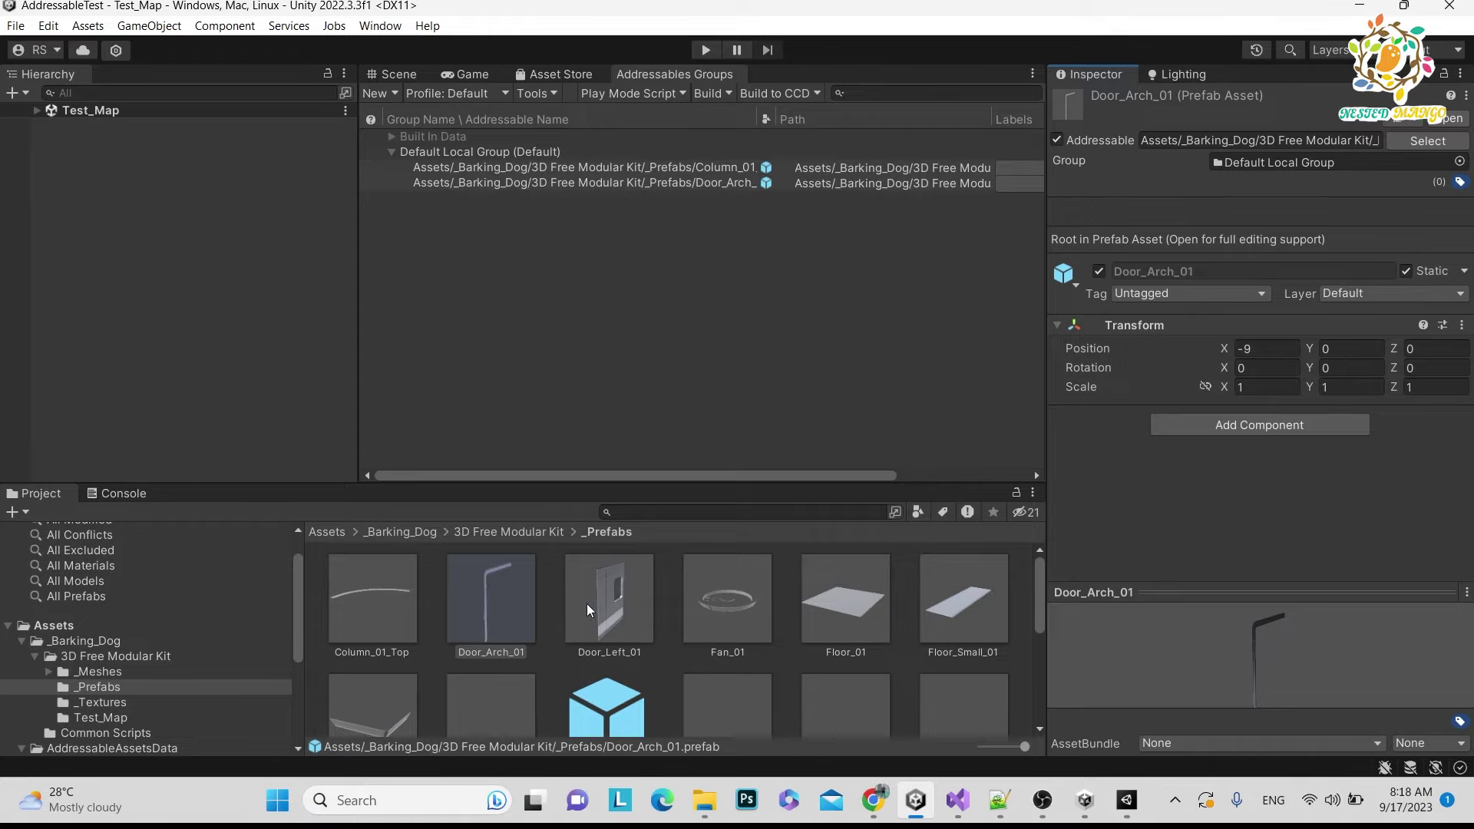
# - Mark the Test_Map 1 scene in the 3D Free Modular Kit folder as Addressable
pyautogui.click(107, 658)
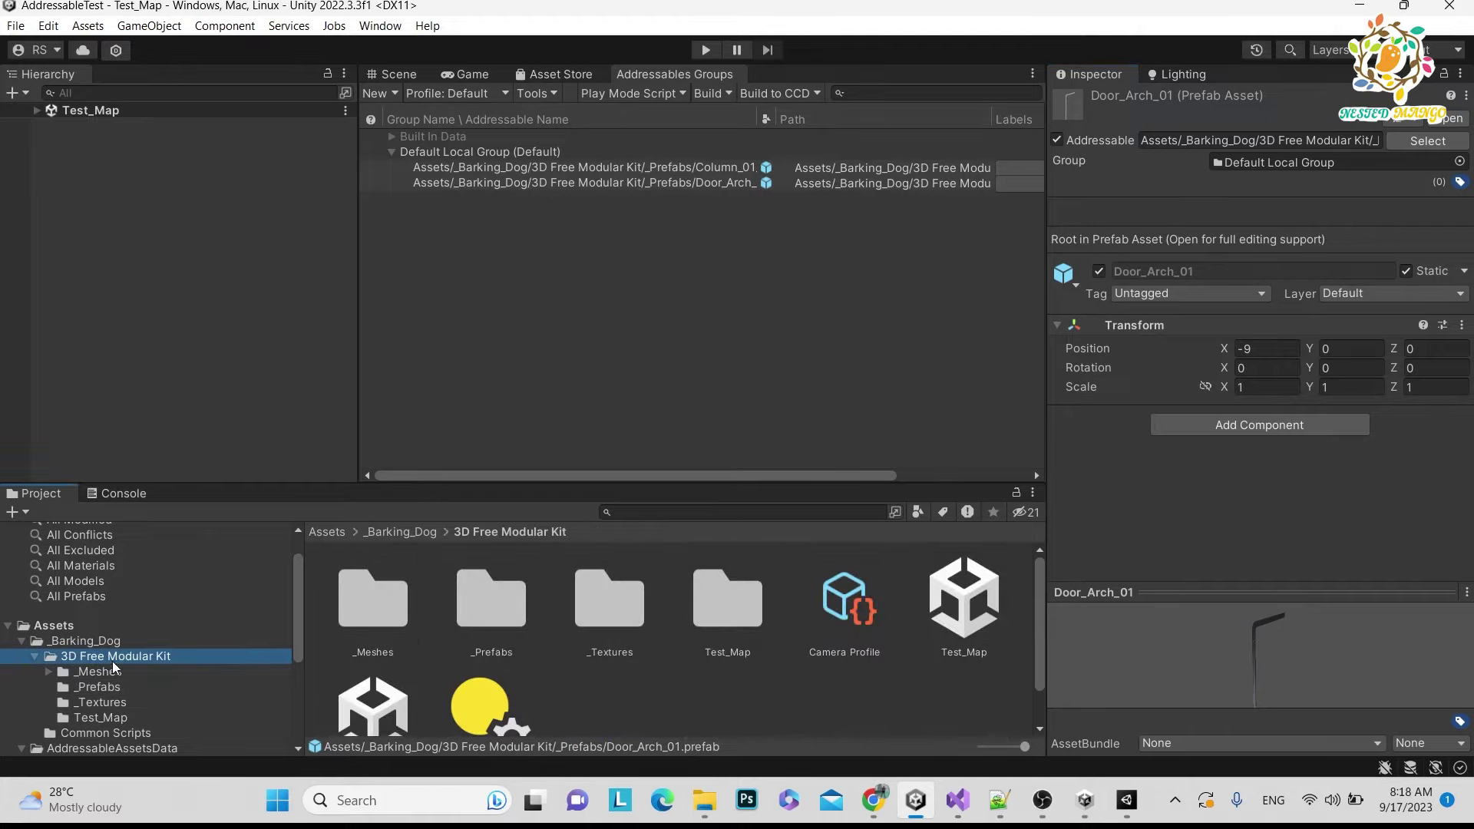
pyautogui.scroll(-1, 558, 667)
pyautogui.click(384, 676)
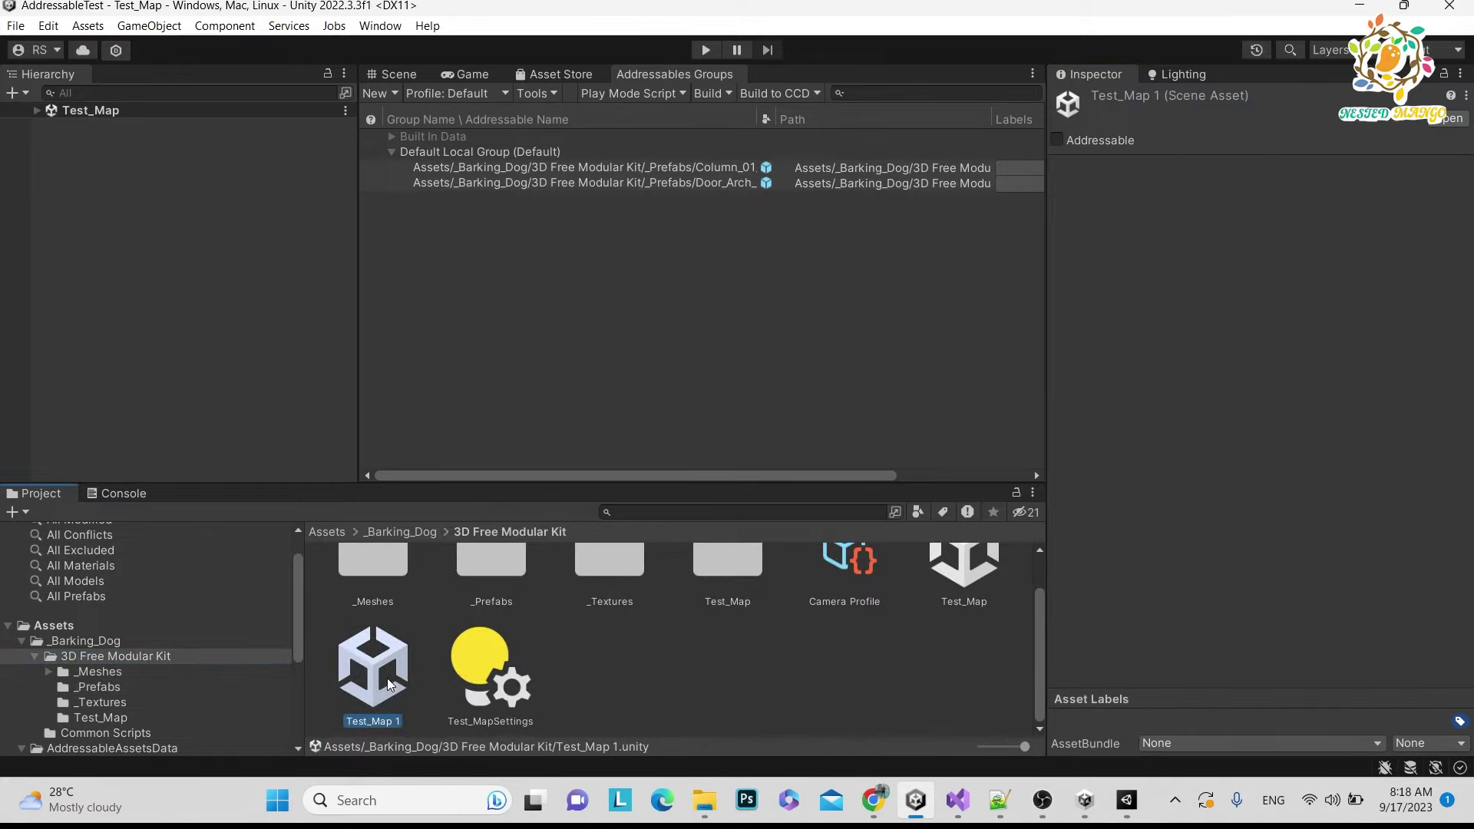
pyautogui.click(1057, 140)
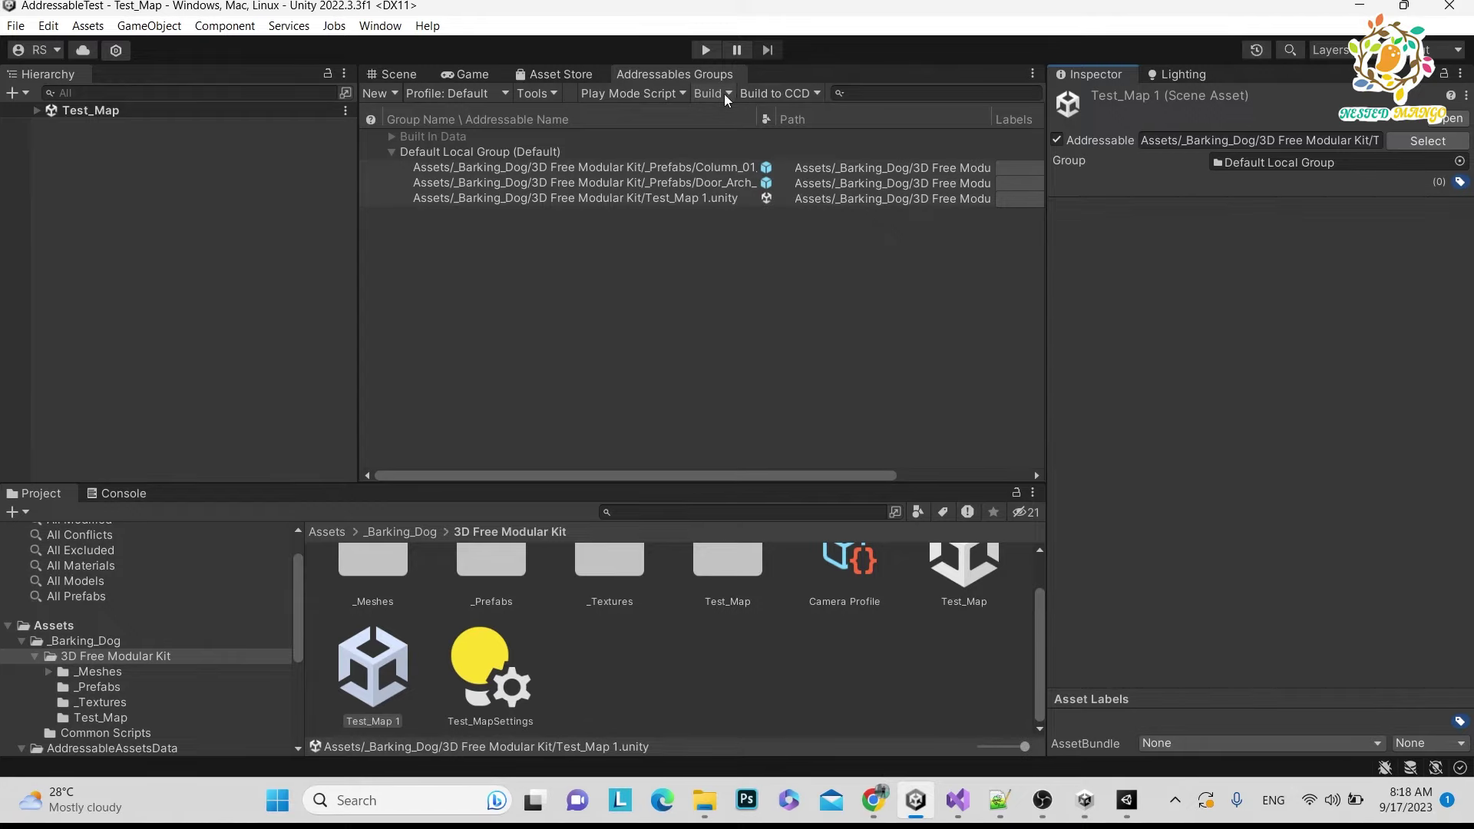
# - Check the Addressables play mode script and build options, and the target platform in the Build Settings
pyautogui.click(680, 95)
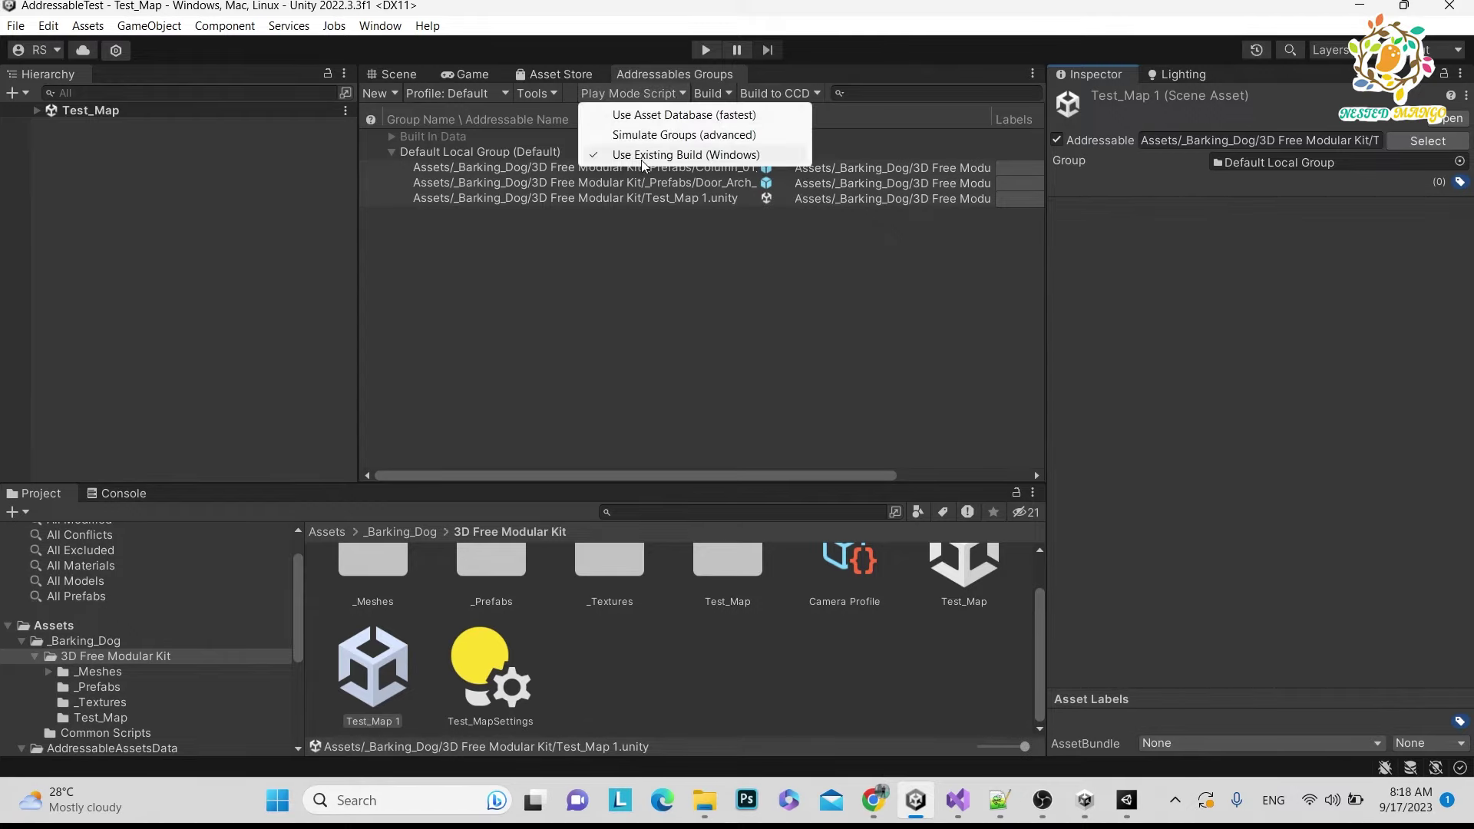
pyautogui.click(694, 165)
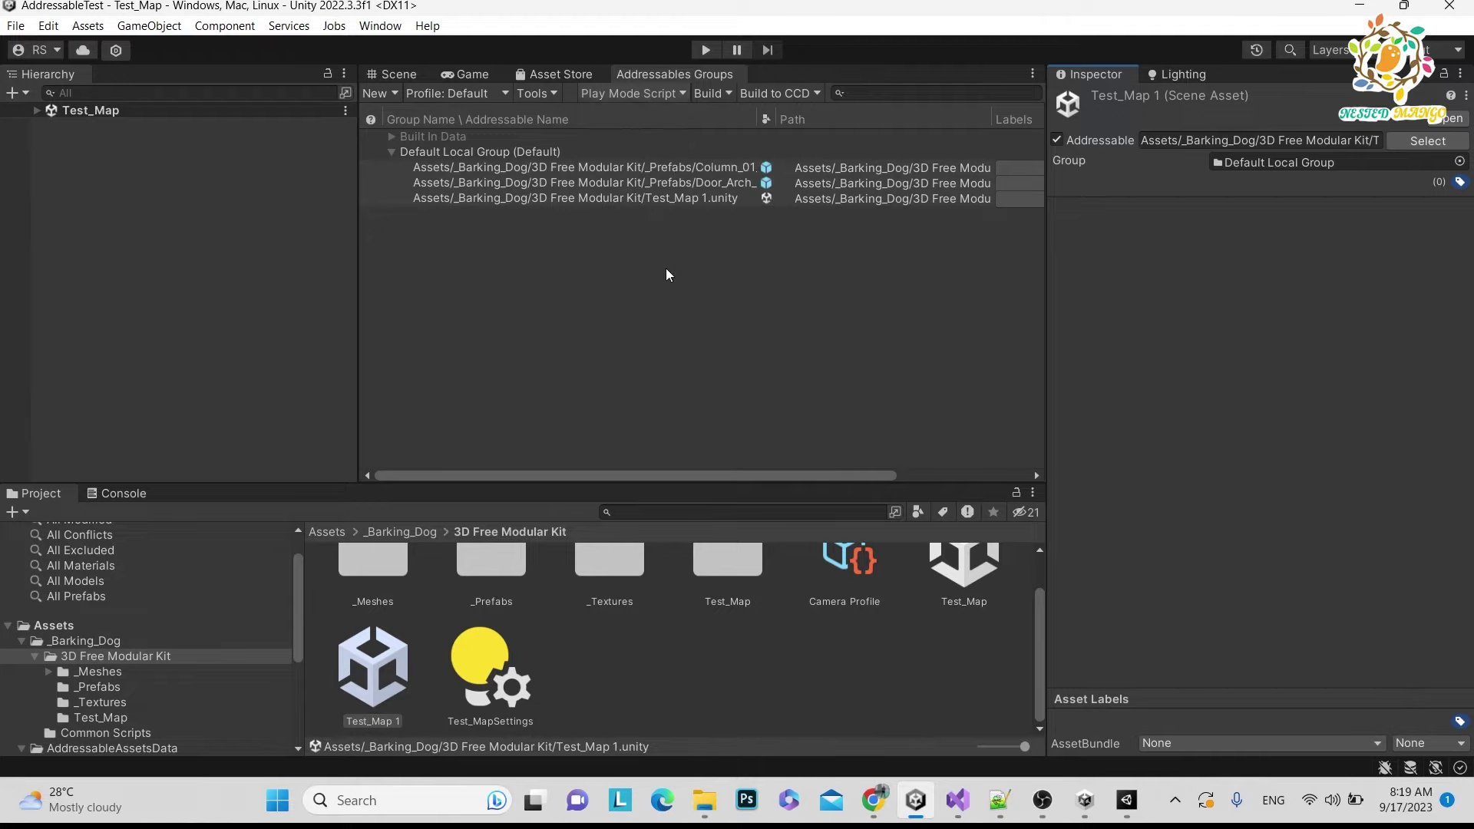
pyautogui.click(720, 99)
pyautogui.moveTo(736, 121)
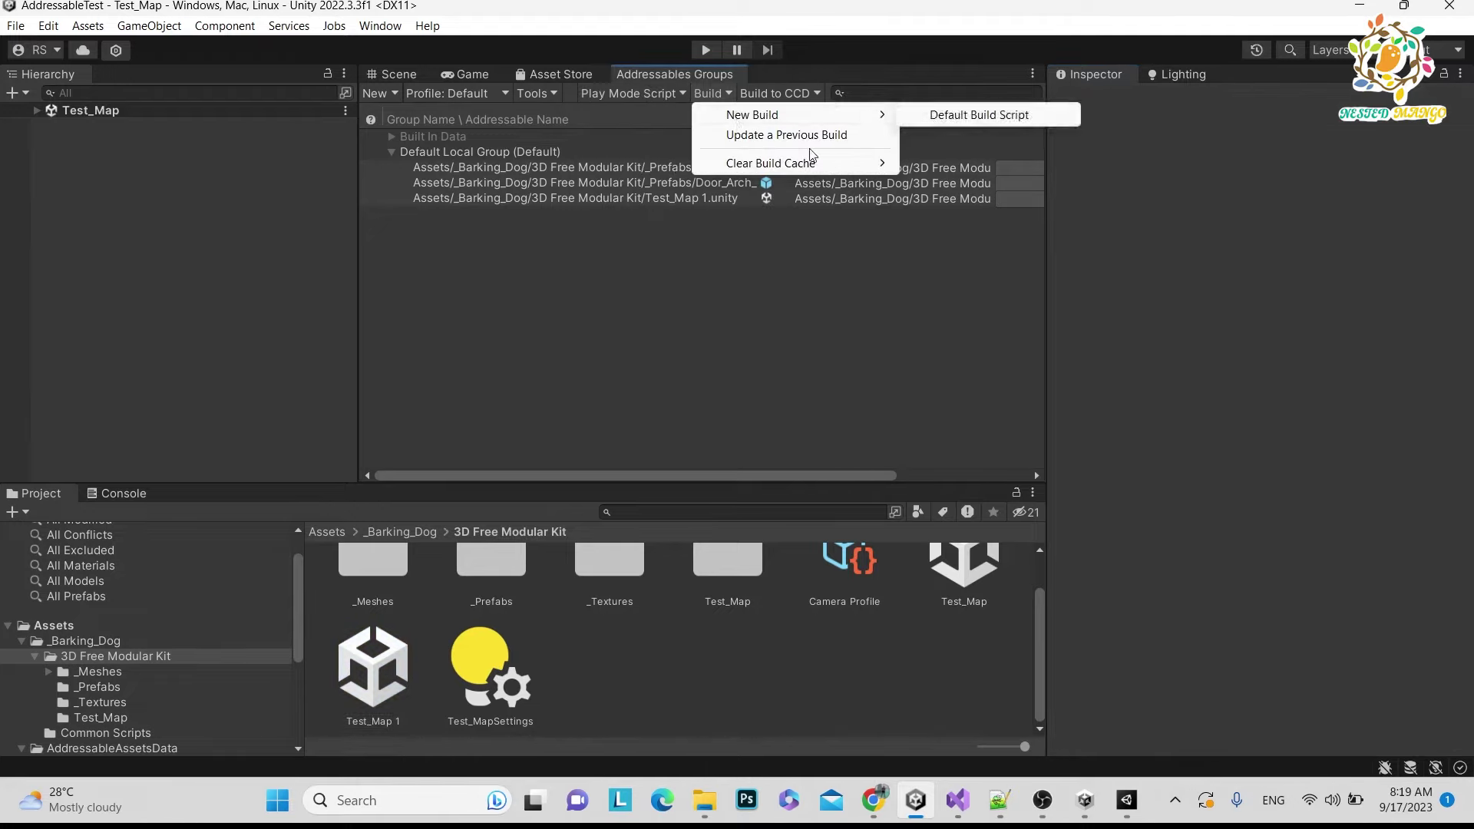
pyautogui.moveTo(812, 117)
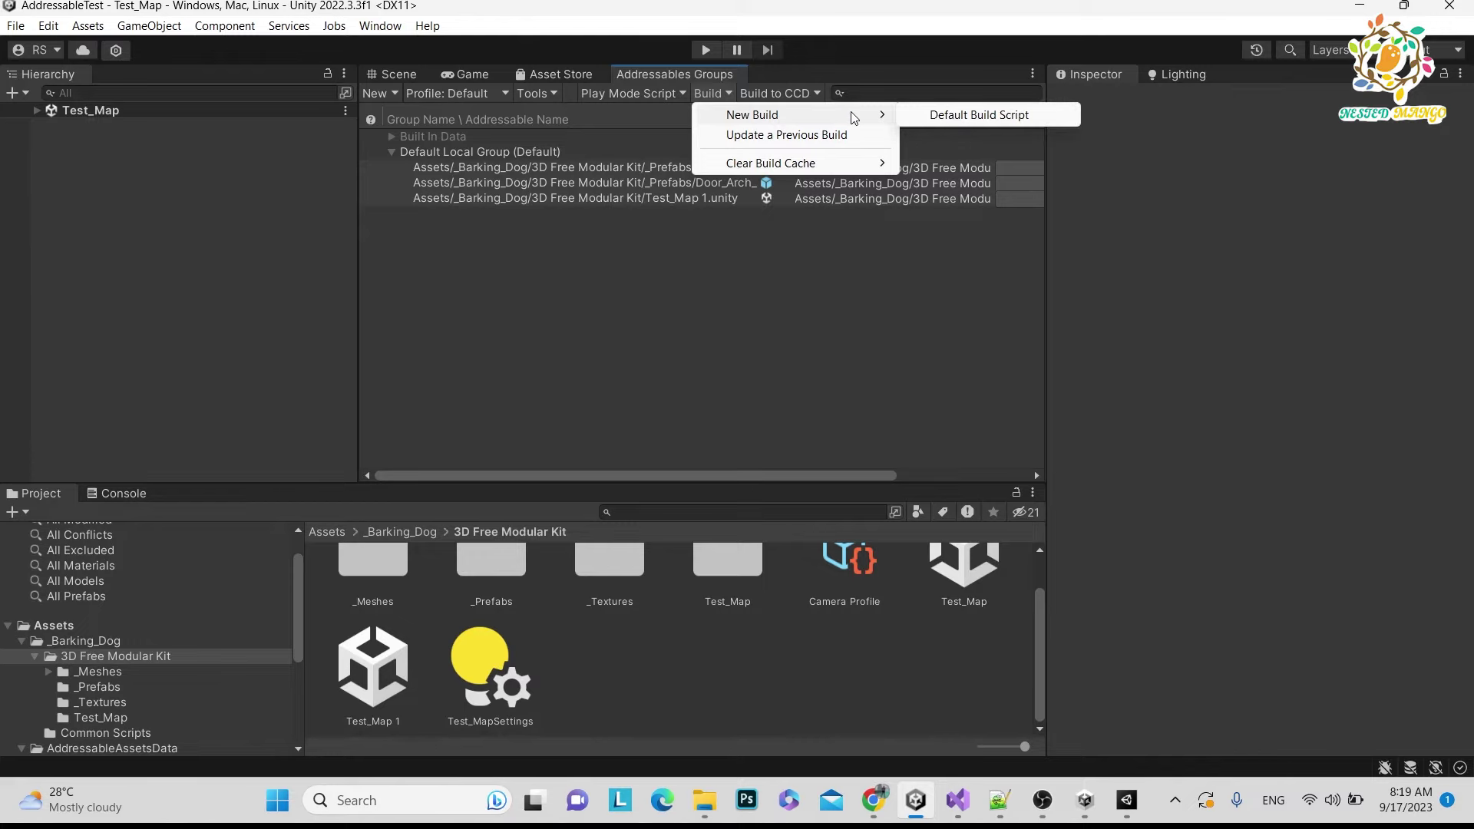
pyautogui.click(781, 289)
pyautogui.hotkey('ctrl', 'shift', 'b')
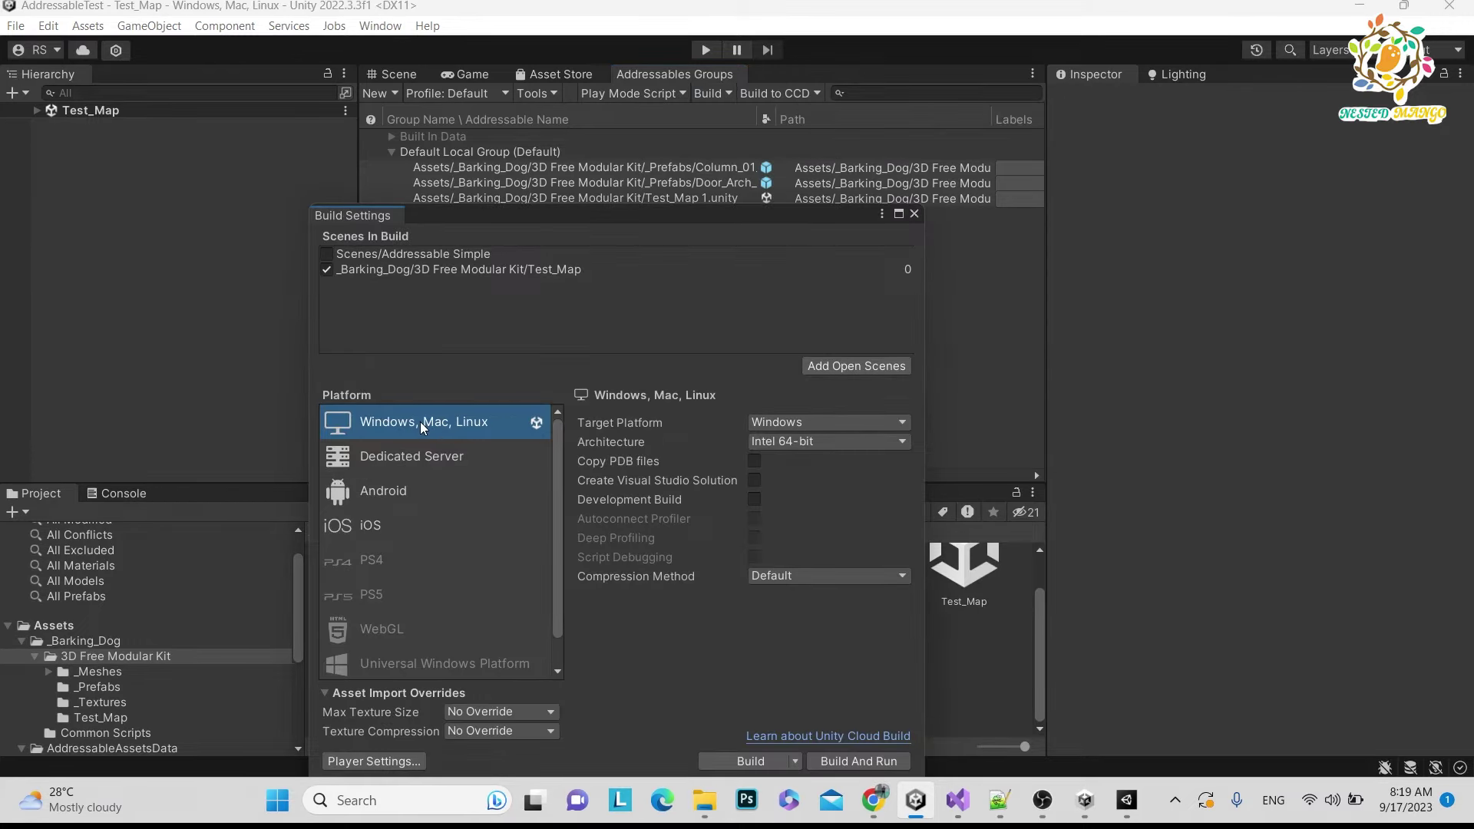
pyautogui.click(914, 214)
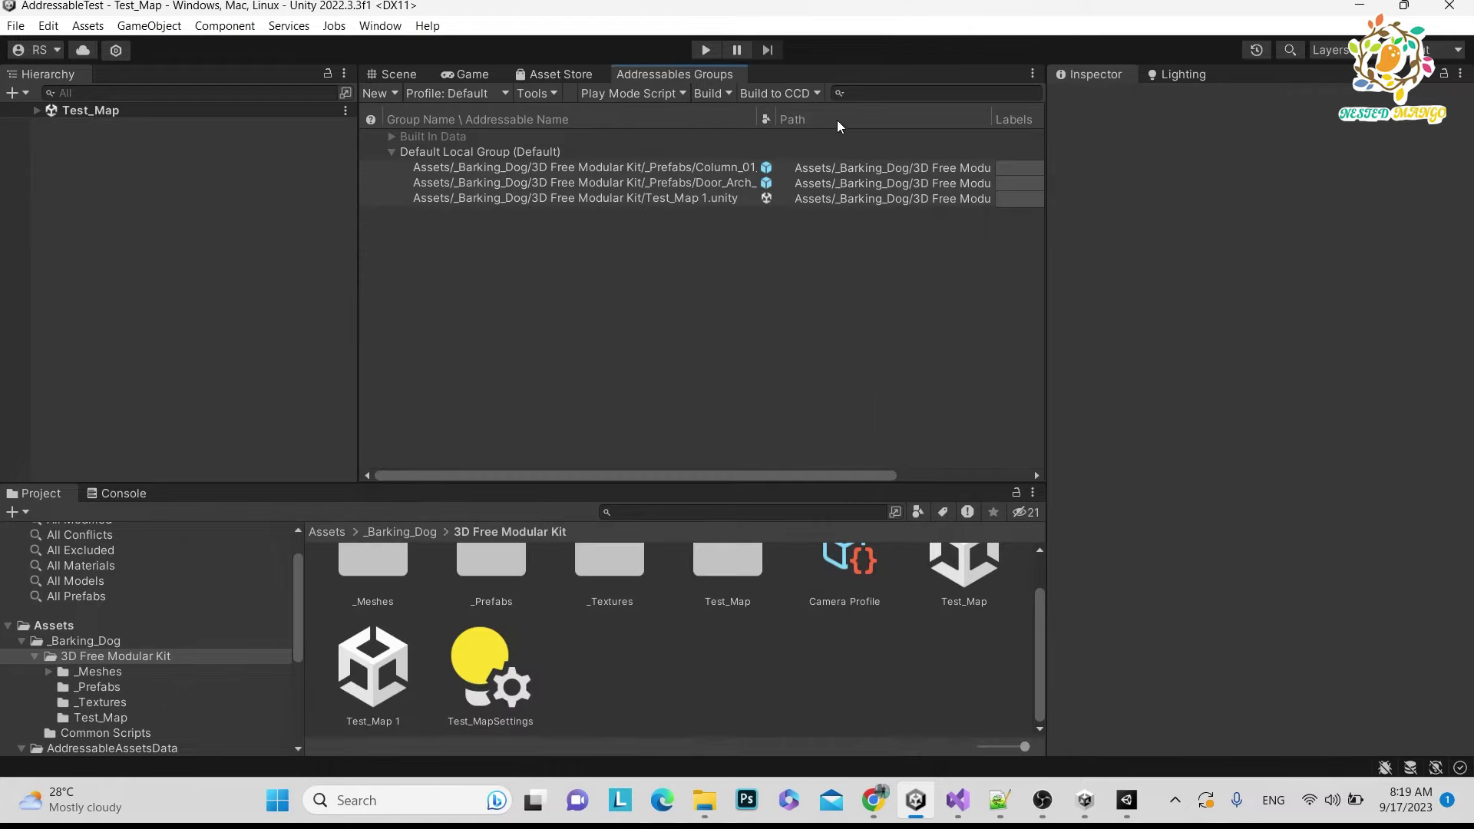
# - Run a new Addressables content build with the Default Build Script
pyautogui.click(728, 91)
pyautogui.moveTo(767, 123)
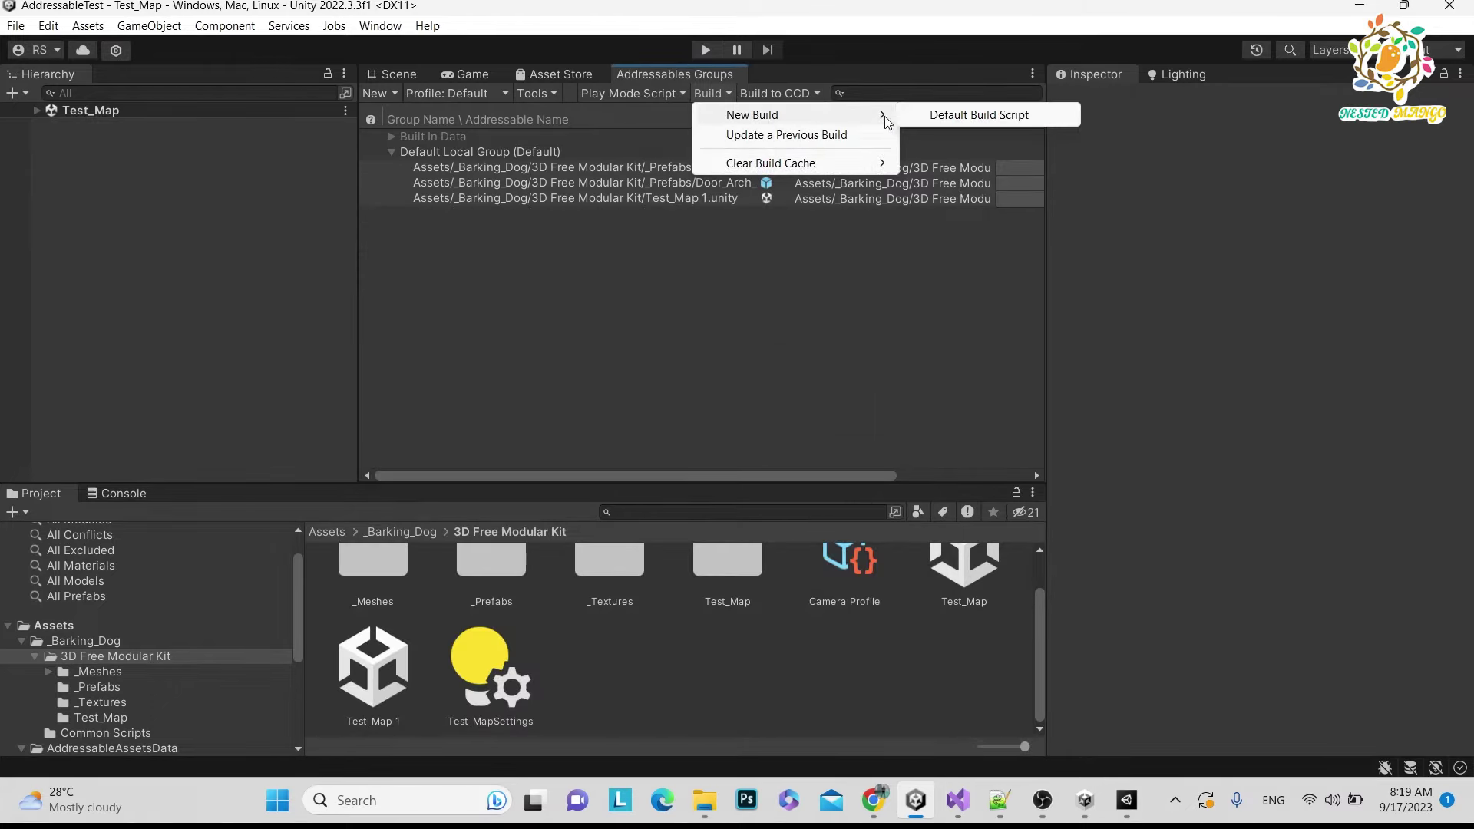
pyautogui.click(963, 120)
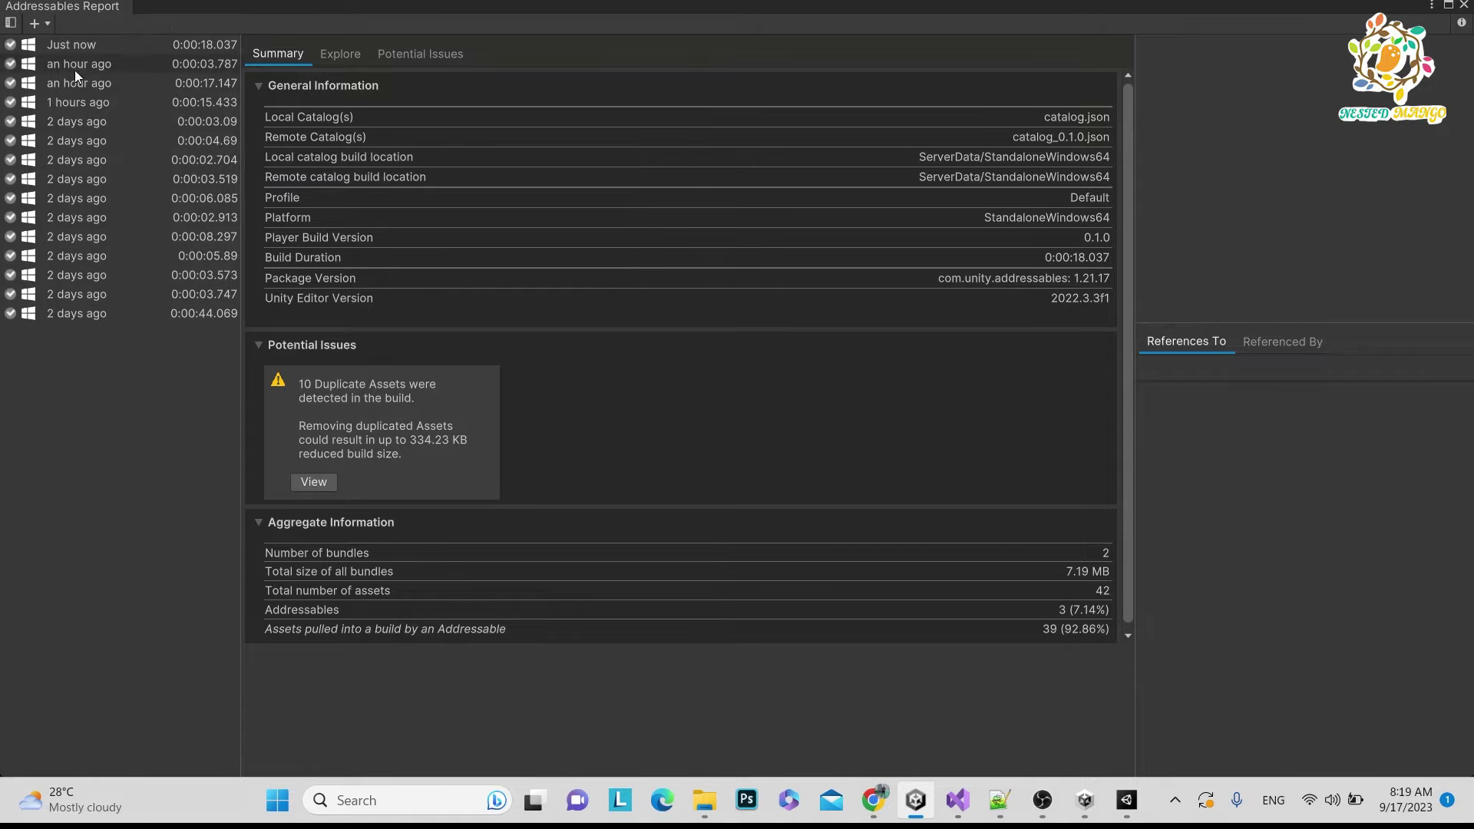
# - Close the Addressables Report and review the build messages in the Console
pyautogui.moveTo(183, 11); pyautogui.dragTo(316, 228)
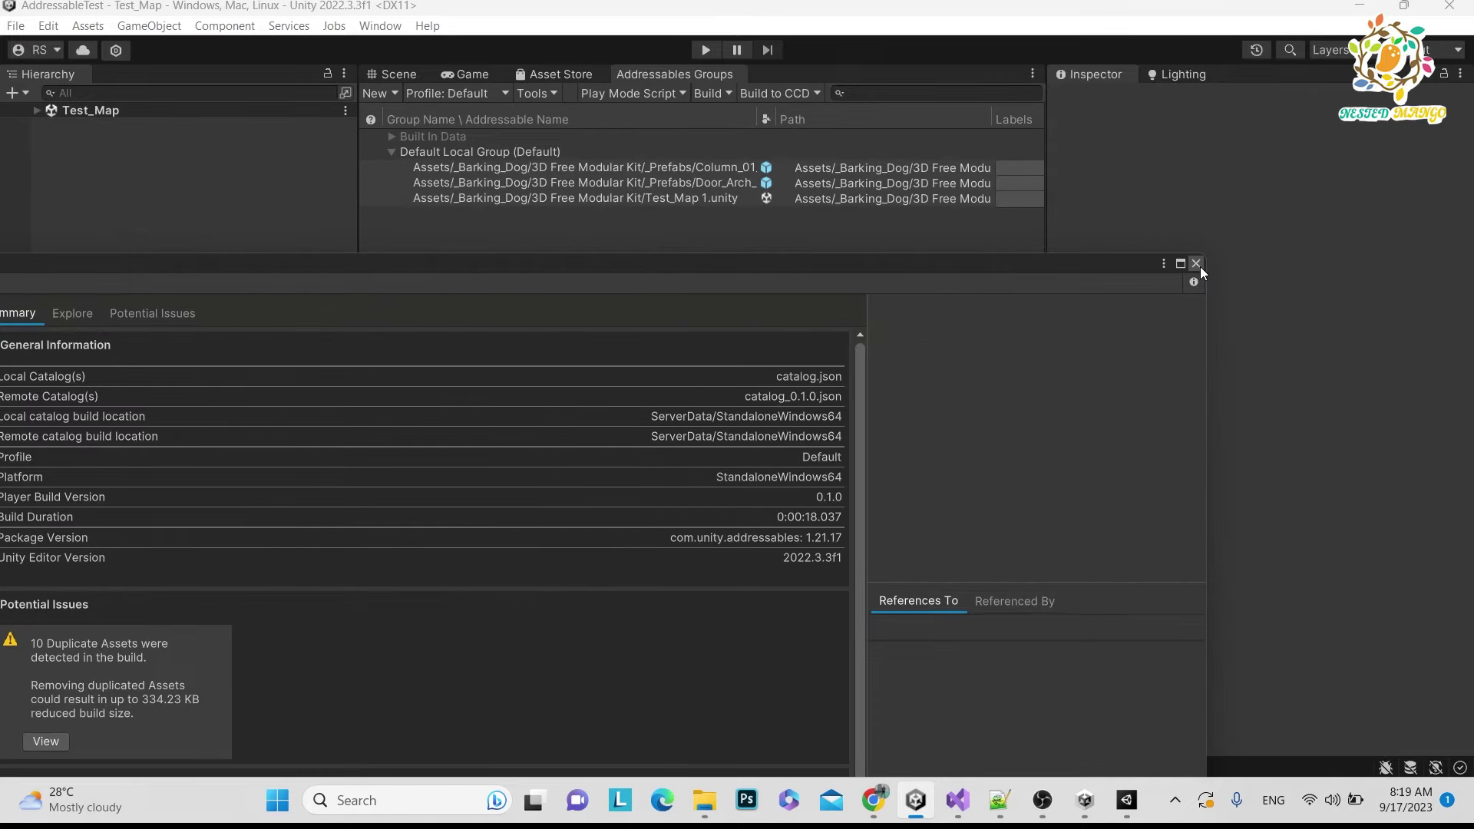
pyautogui.click(1200, 266)
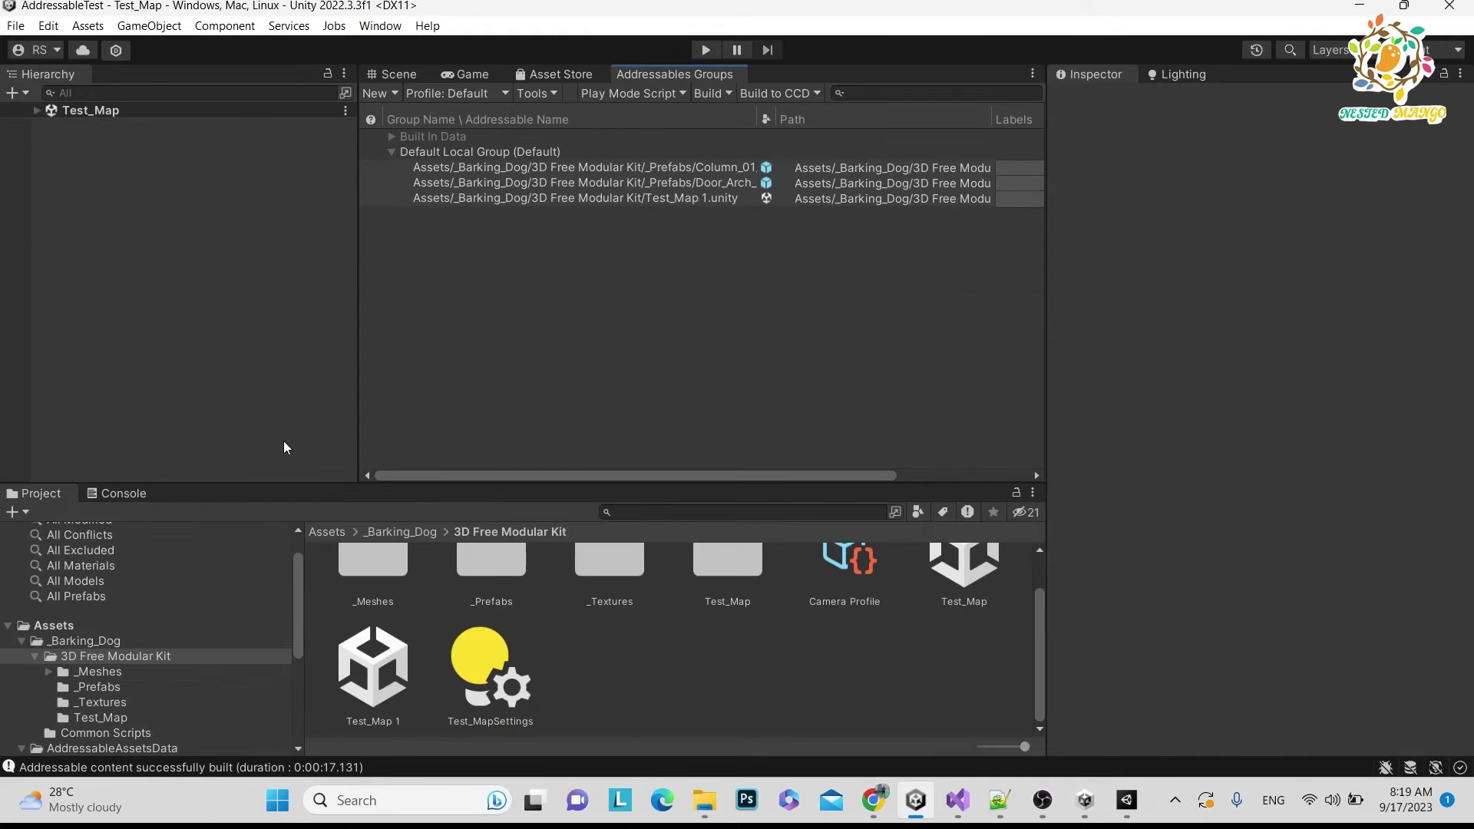
pyautogui.scroll(3, 154, 603)
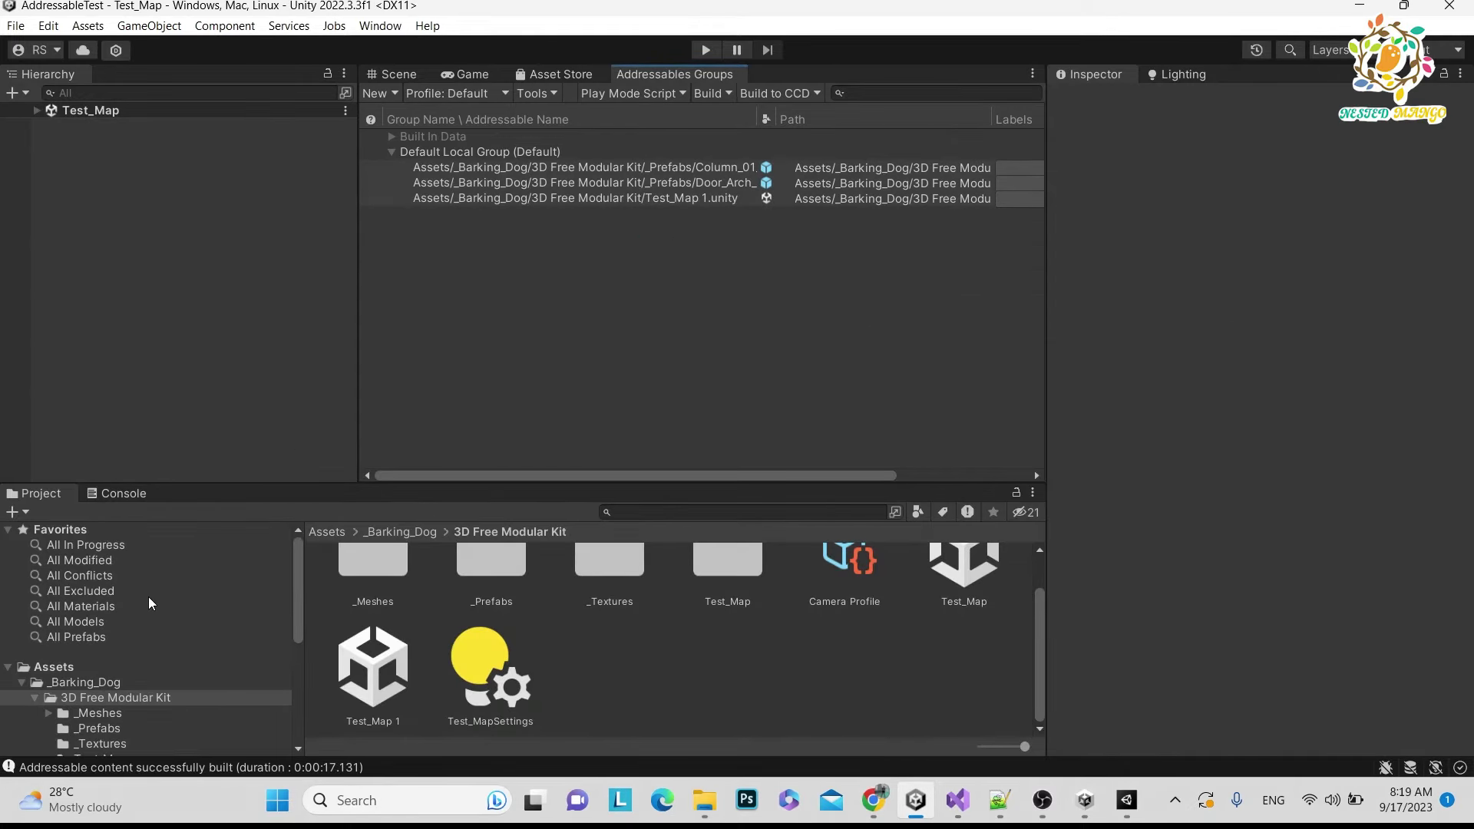
pyautogui.click(121, 495)
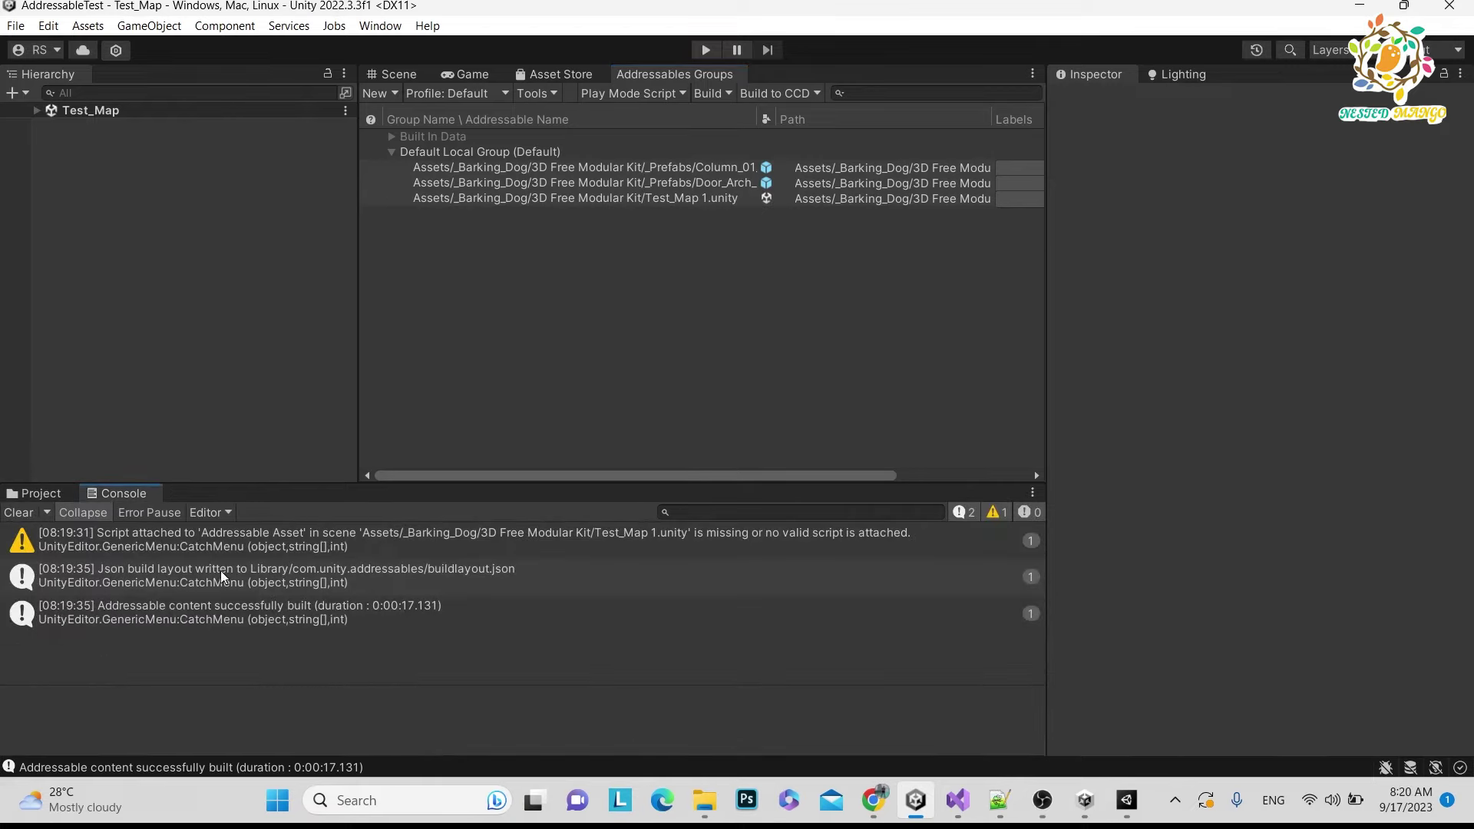
# - Reveal the project's Assets folder in File Explorer and open the built content in ServerData\StandaloneWindows64
pyautogui.click(48, 493)
pyautogui.click(42, 668)
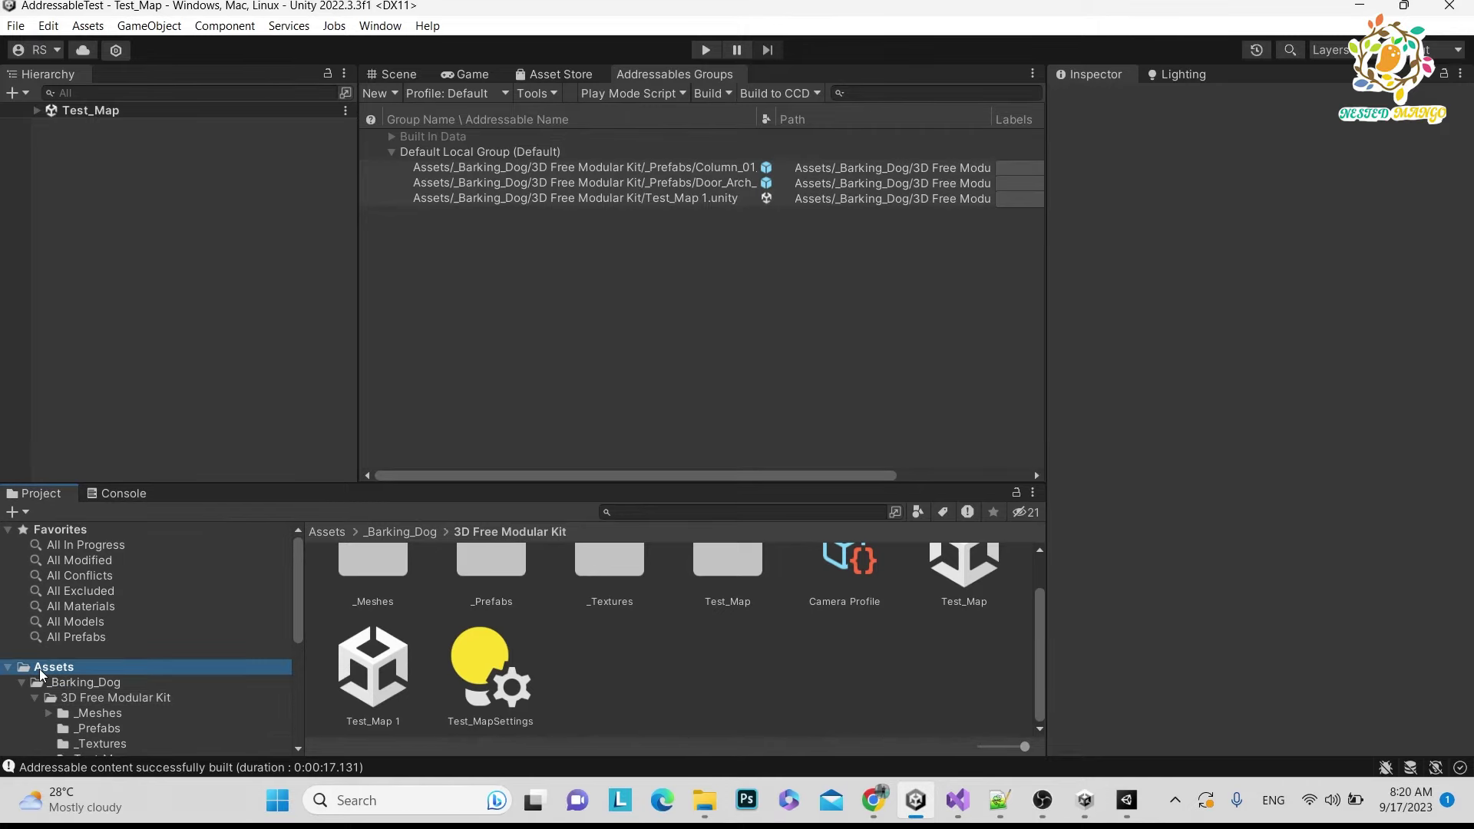
pyautogui.rightClick(43, 674)
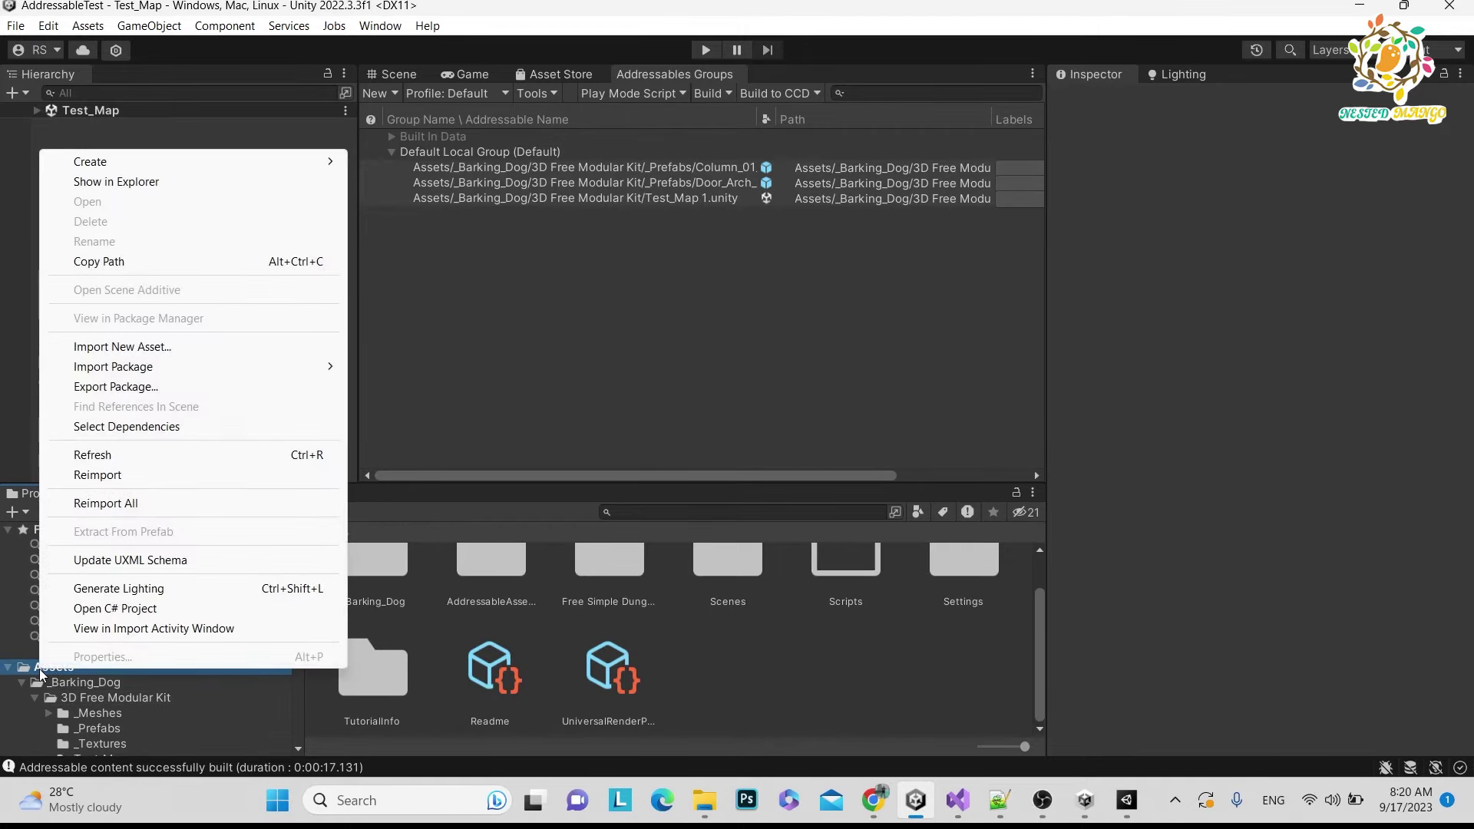
pyautogui.click(132, 191)
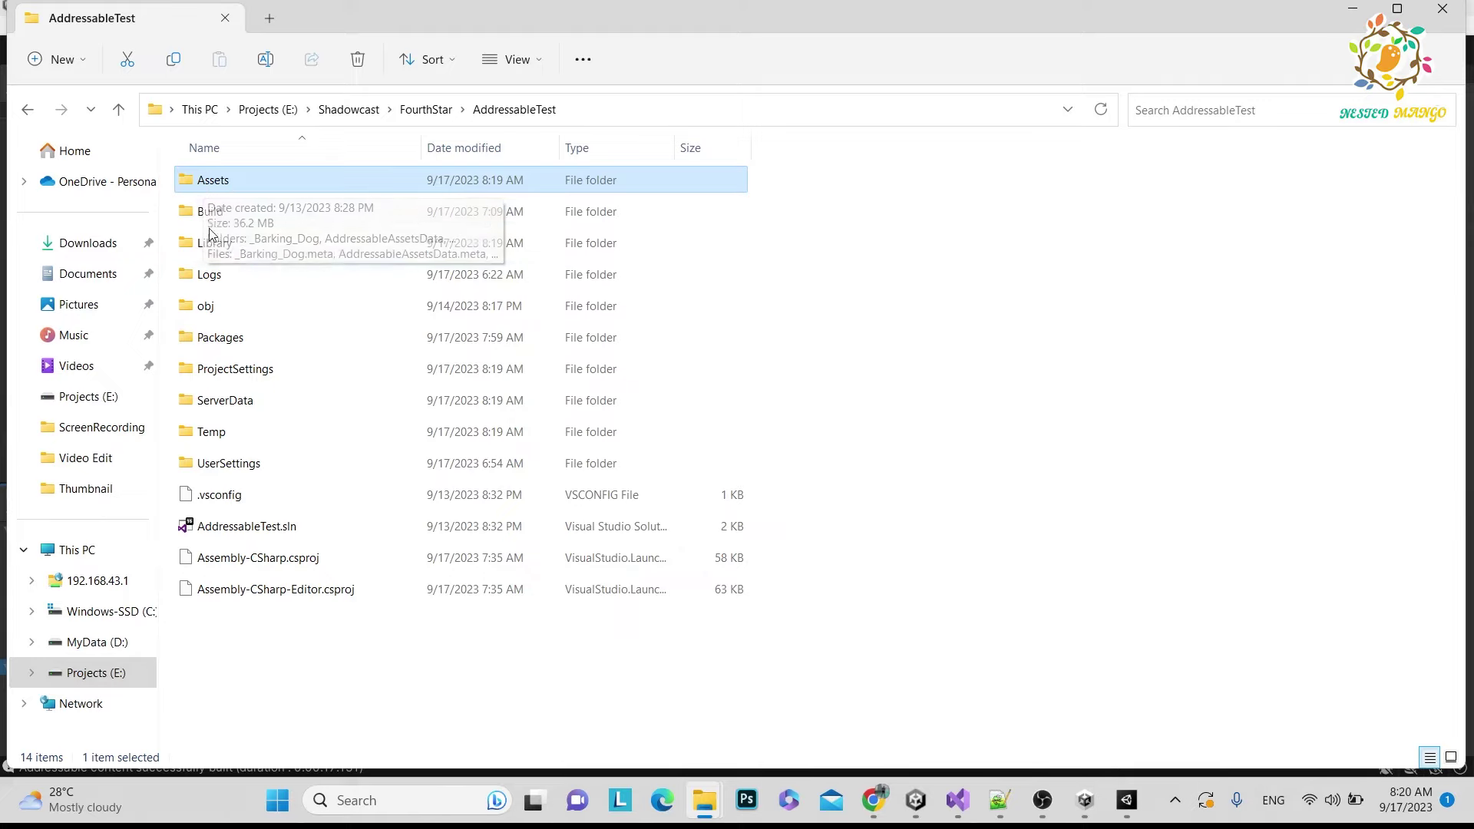
pyautogui.moveTo(253, 407)
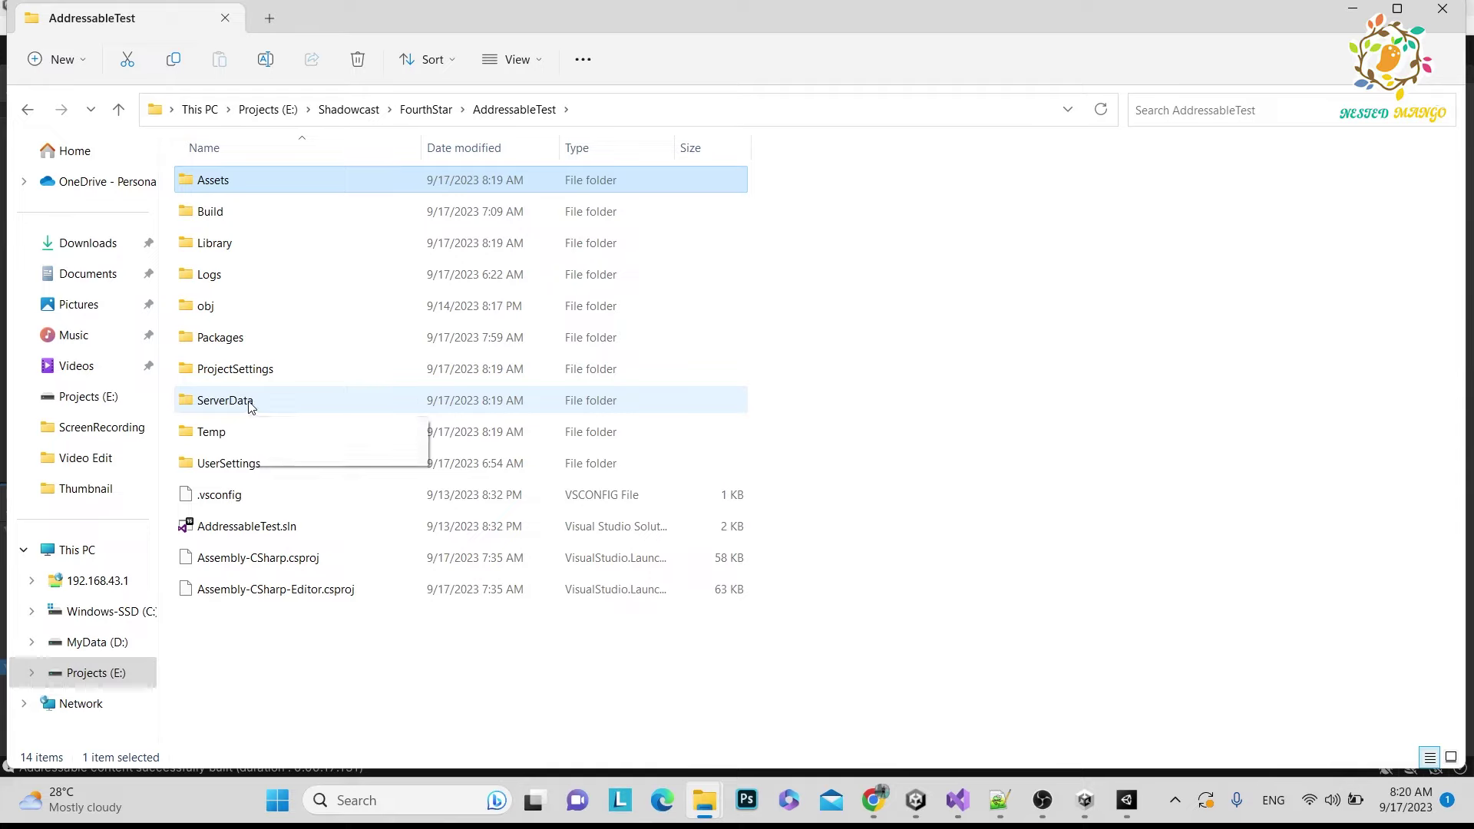
pyautogui.doubleClick(251, 404)
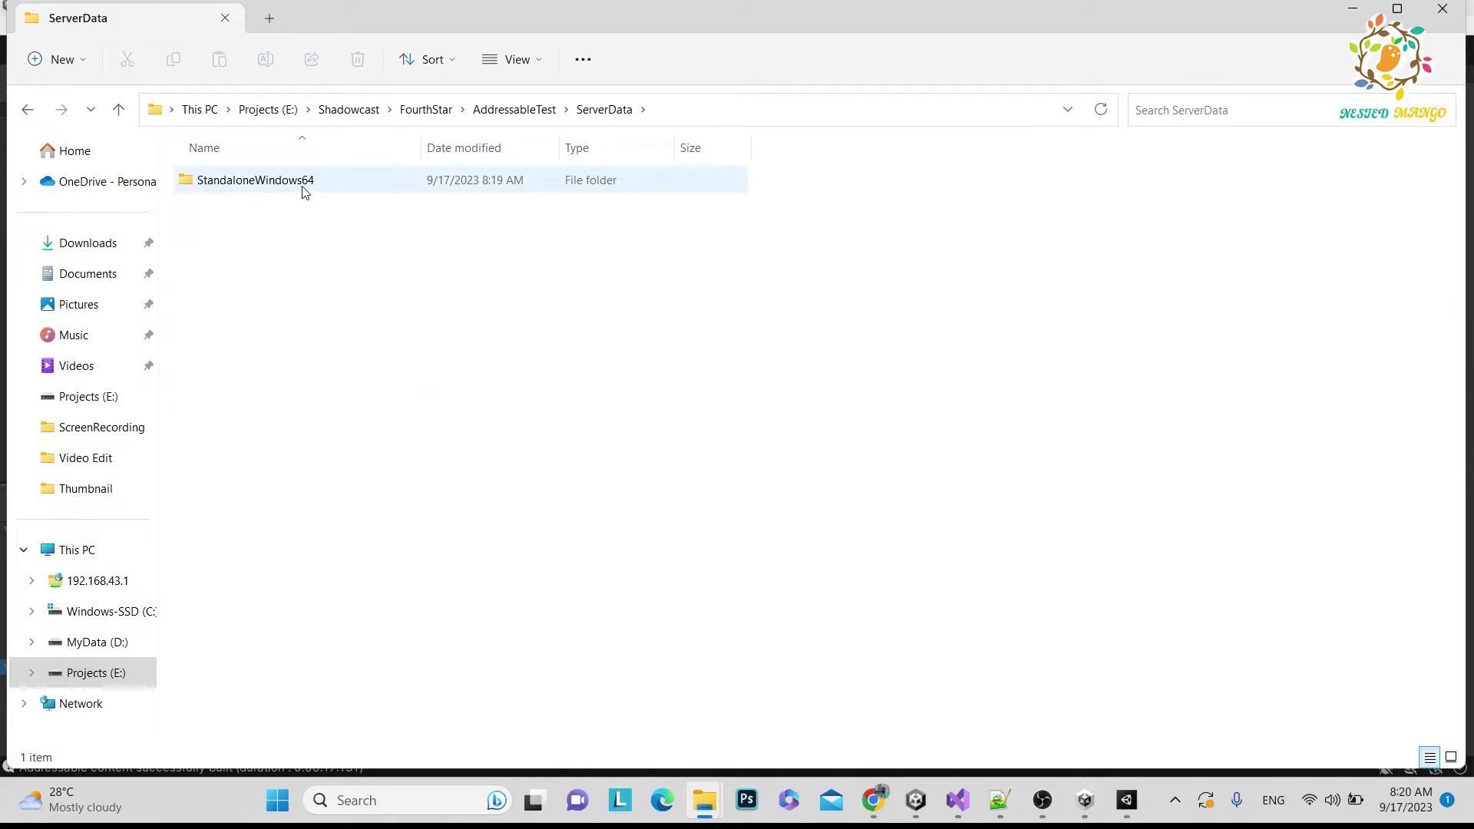
pyautogui.click(303, 192)
pyautogui.doubleClick(303, 192)
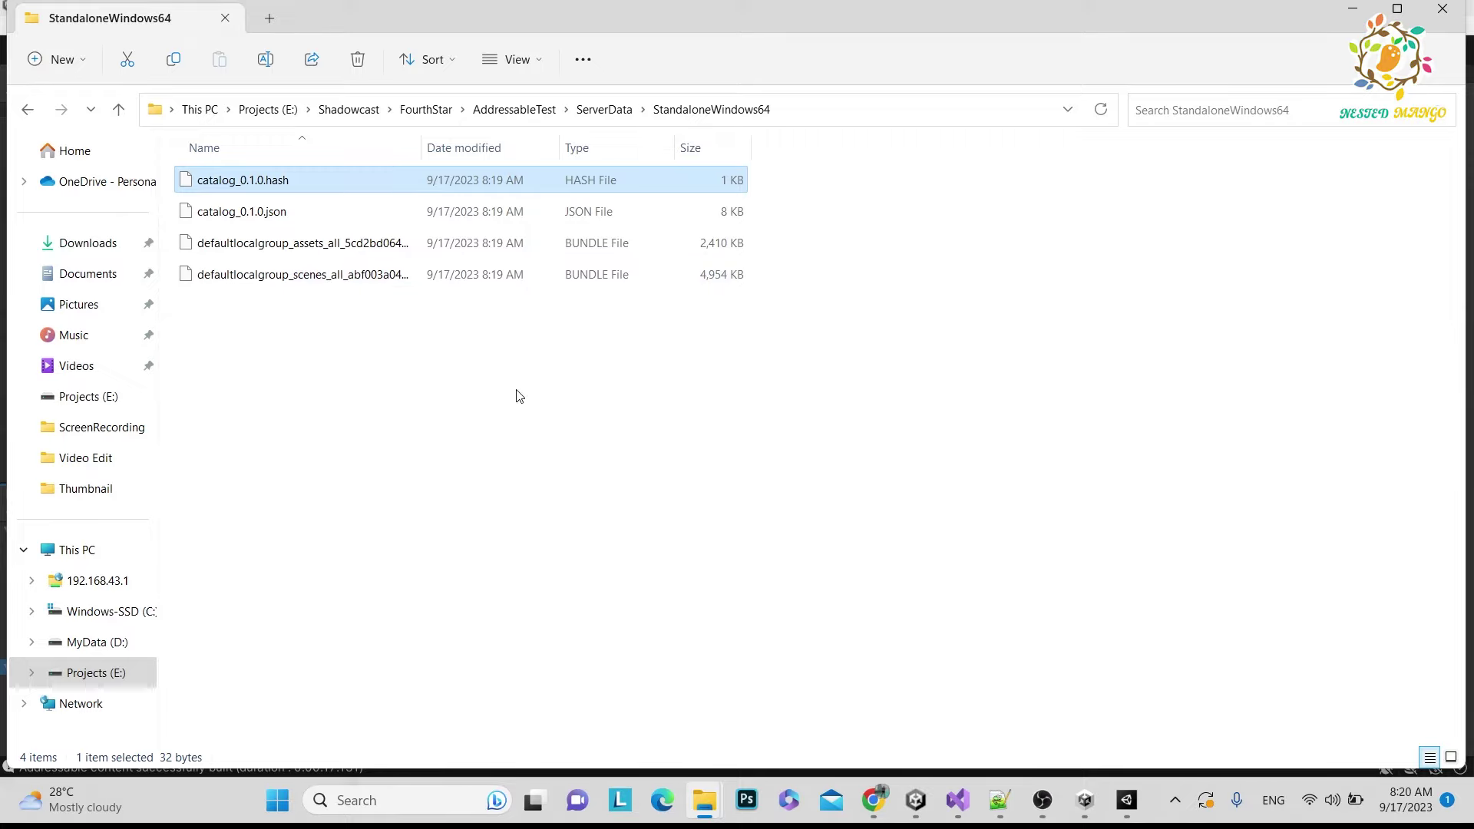
# - Upload the StandaloneWindows64 folder from ServerData to the addressablerk S3 bucket in Chrome and close the upload status page
pyautogui.click(602, 109)
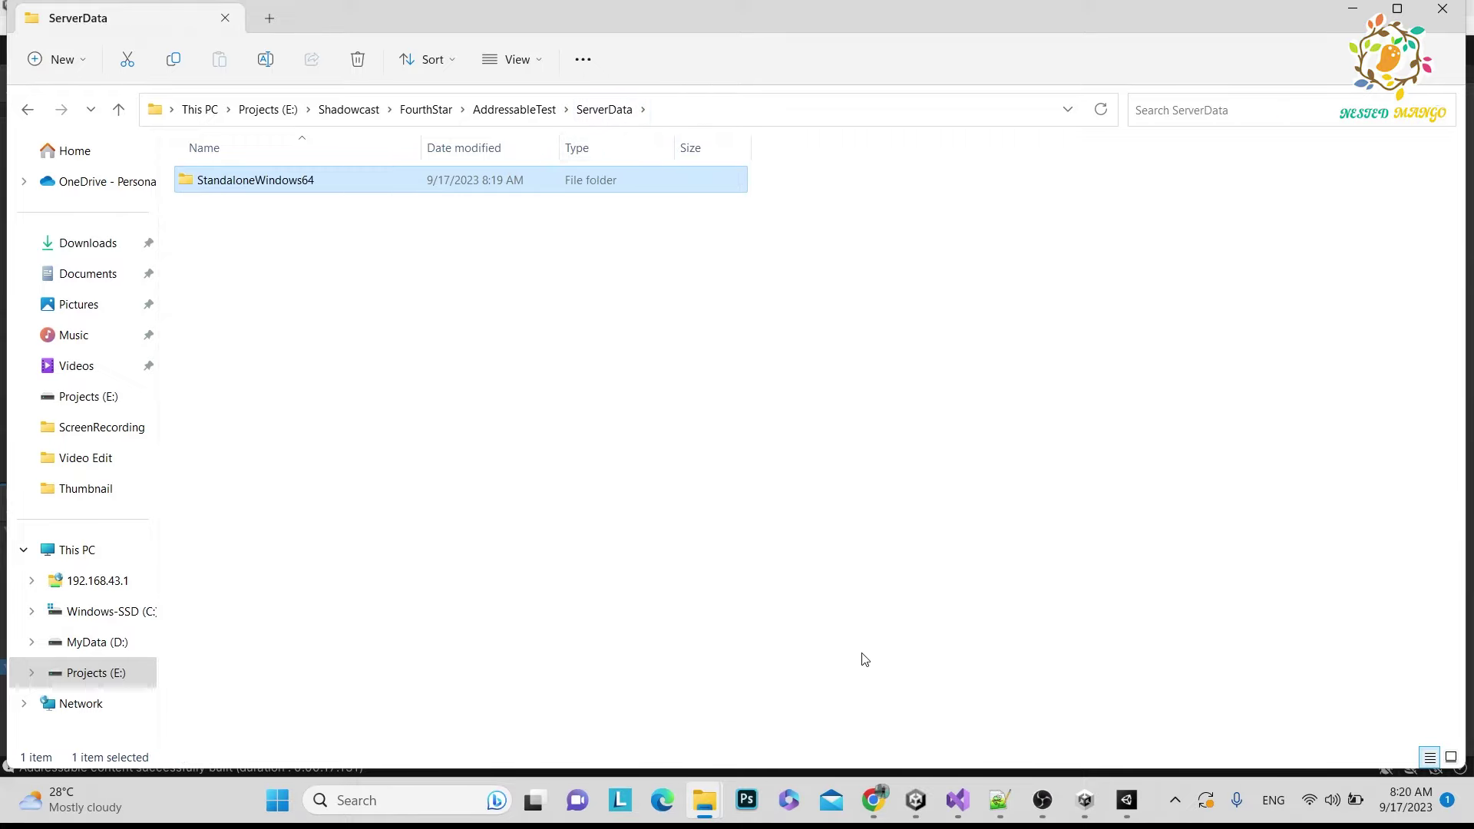
pyautogui.click(875, 800)
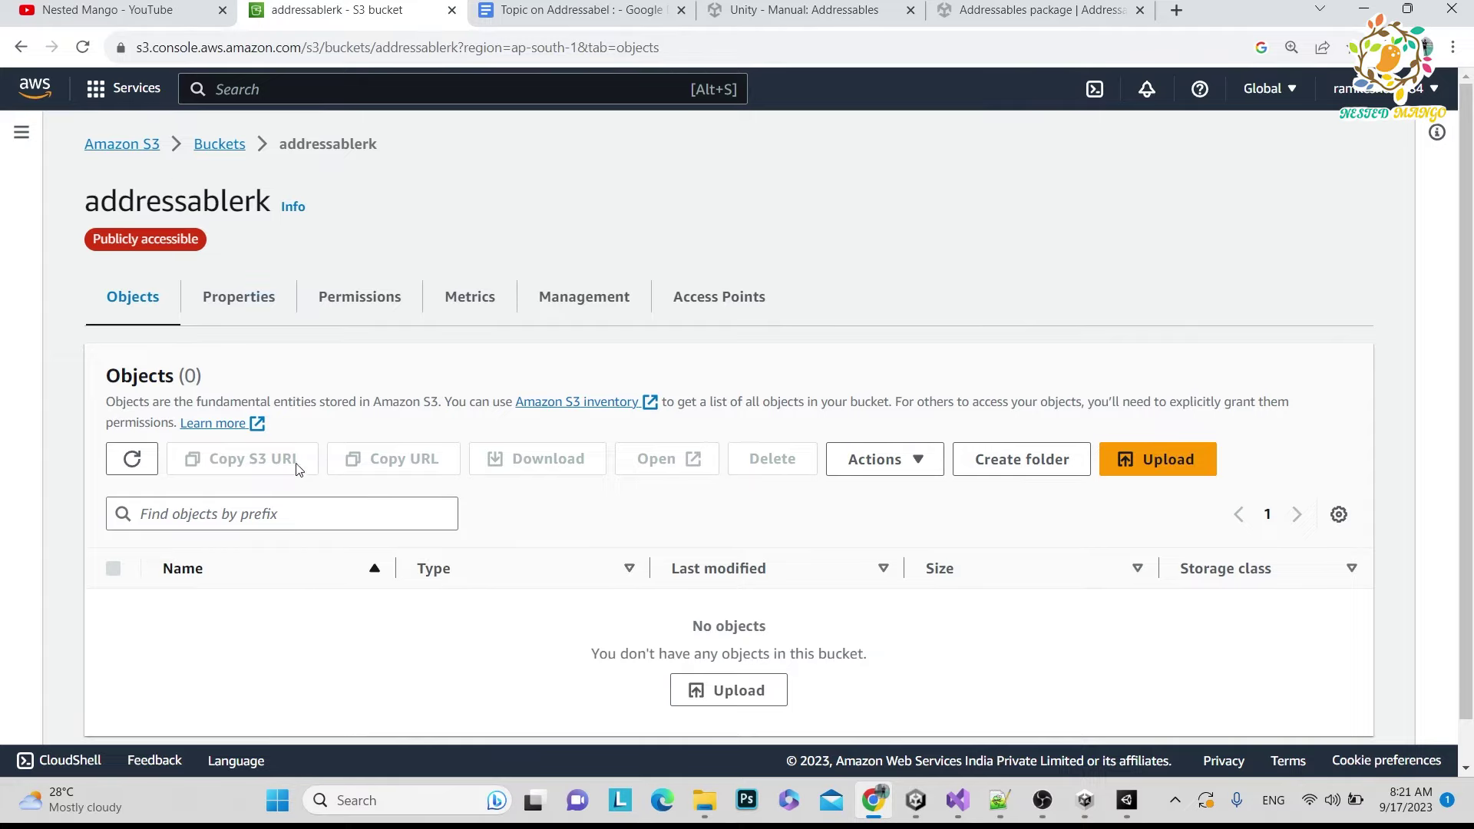
pyautogui.hotkey('alt', 'Tab')
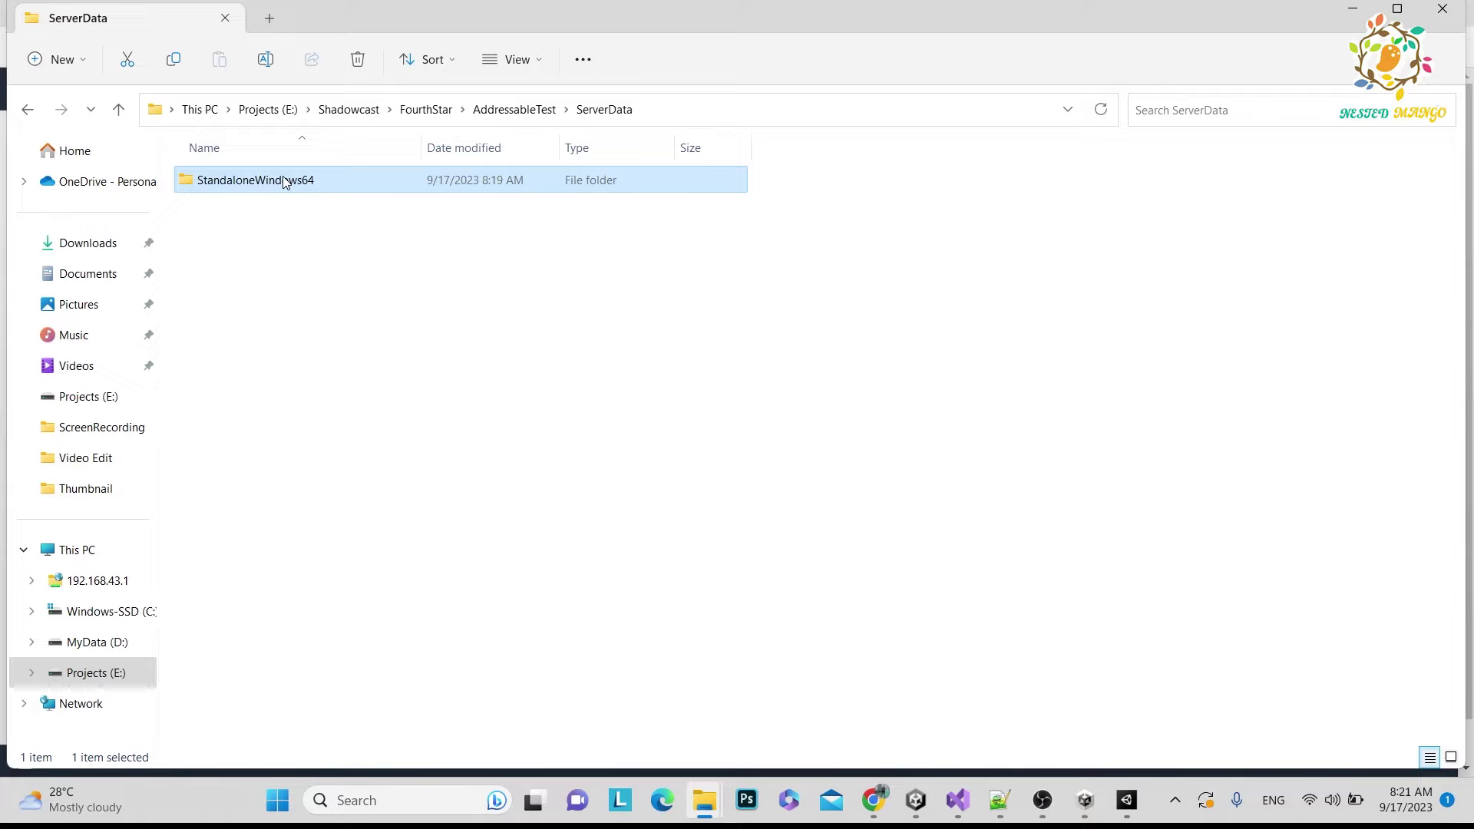
pyautogui.moveTo(284, 181); pyautogui.dragTo(787, 563)
pyautogui.scroll(-4, 829, 614)
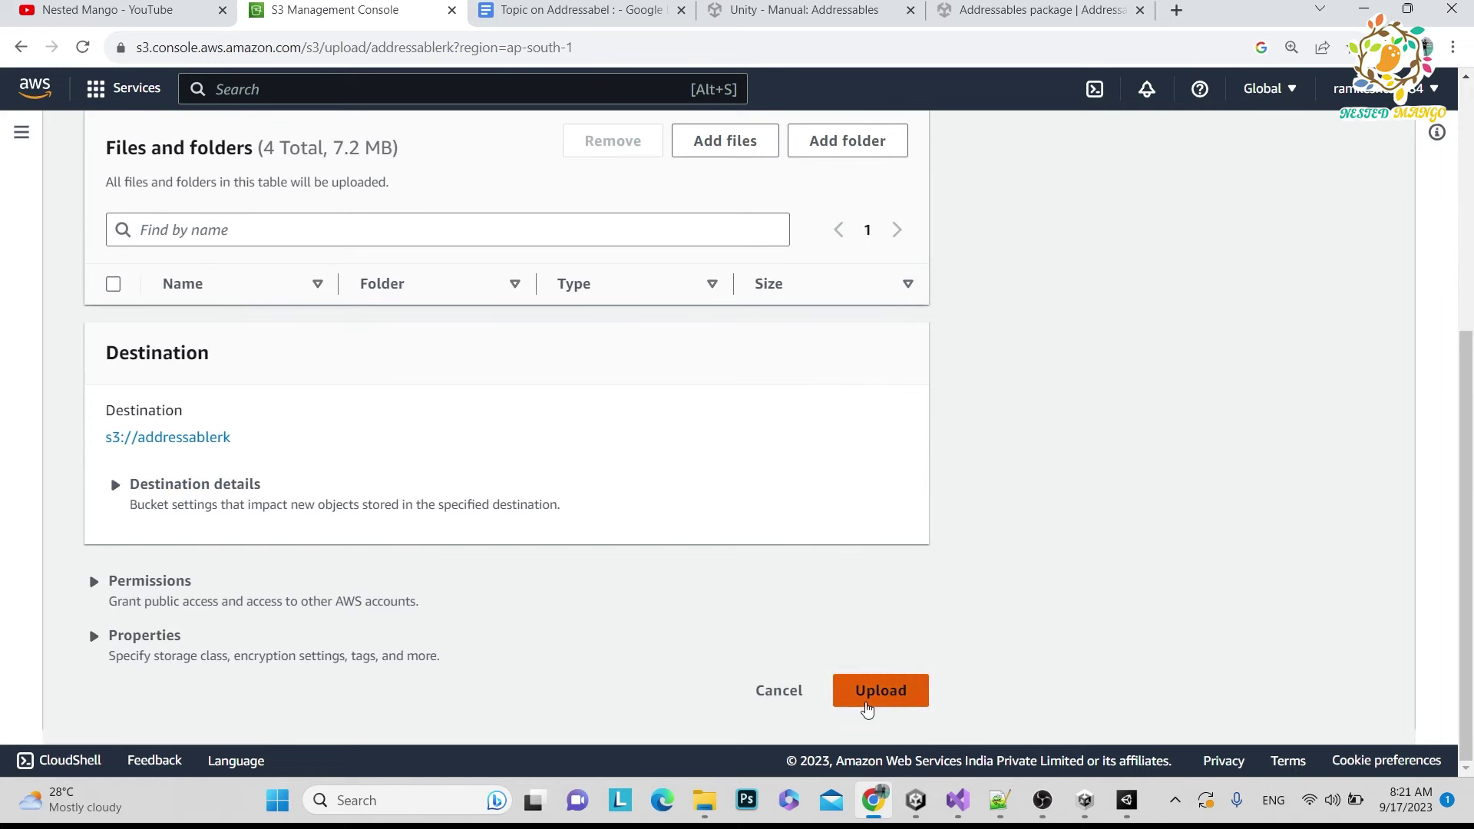
pyautogui.click(868, 691)
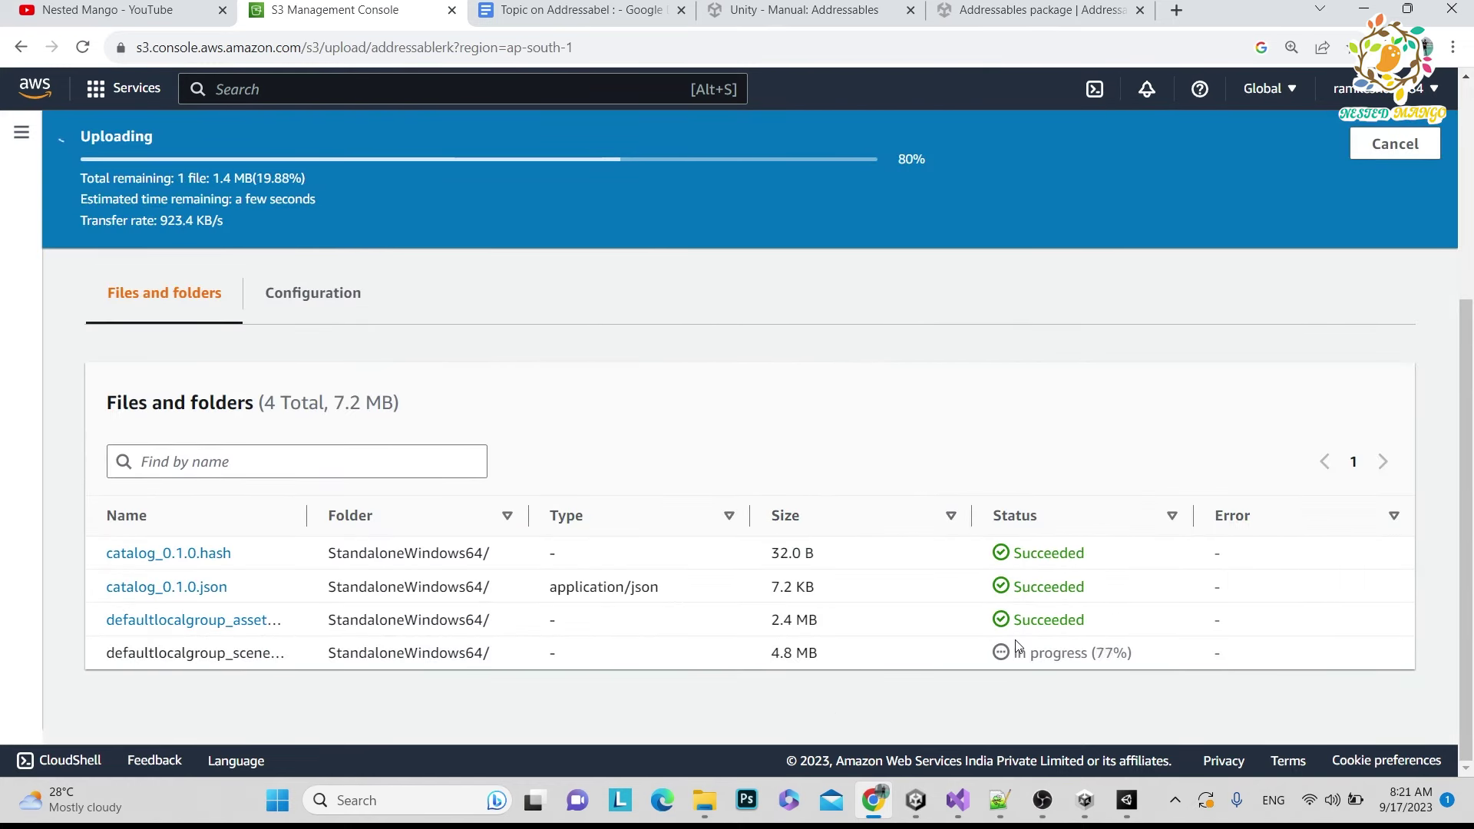
pyautogui.scroll(3, 1259, 261)
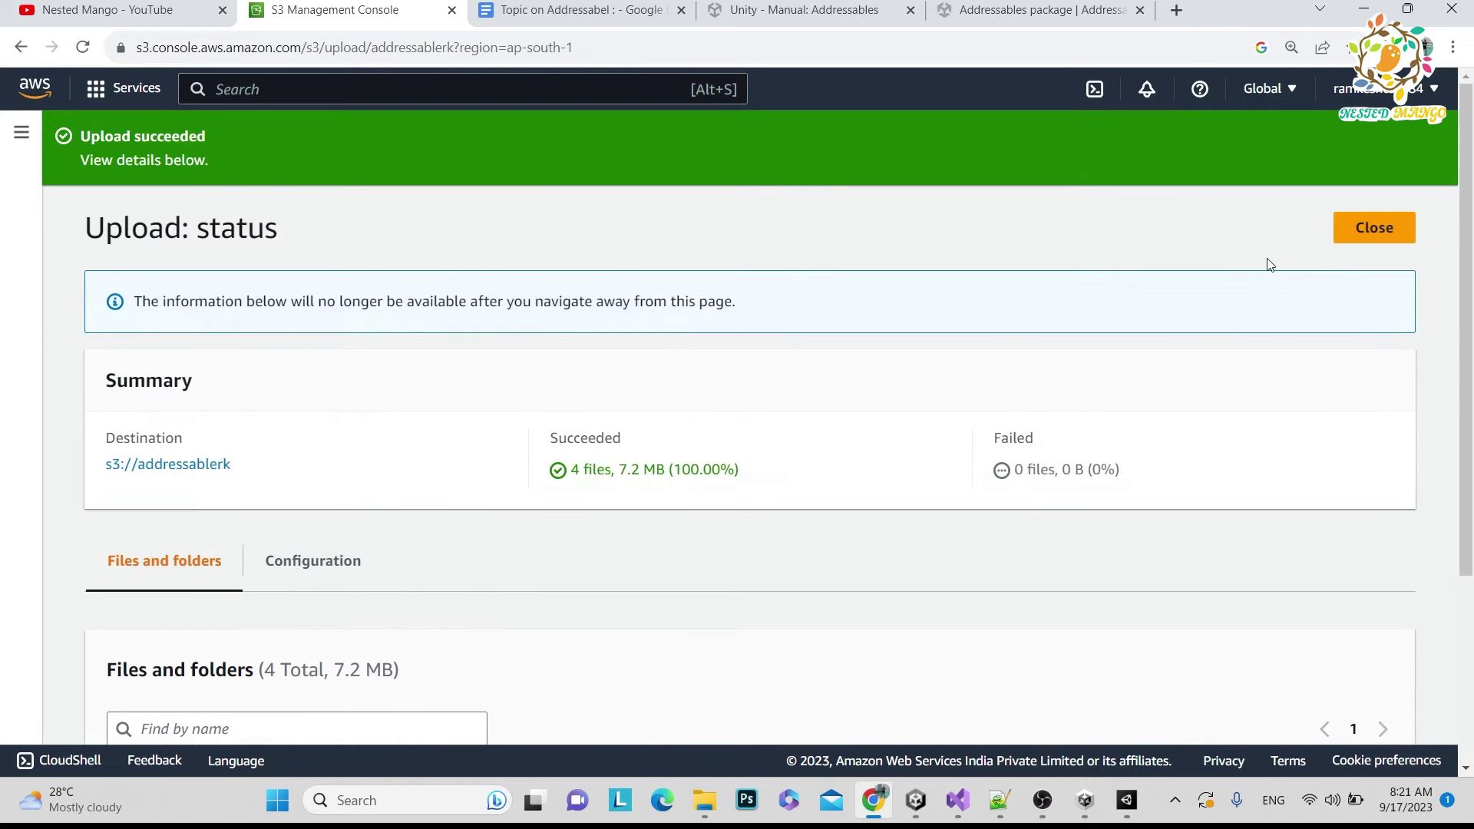
pyautogui.click(1365, 235)
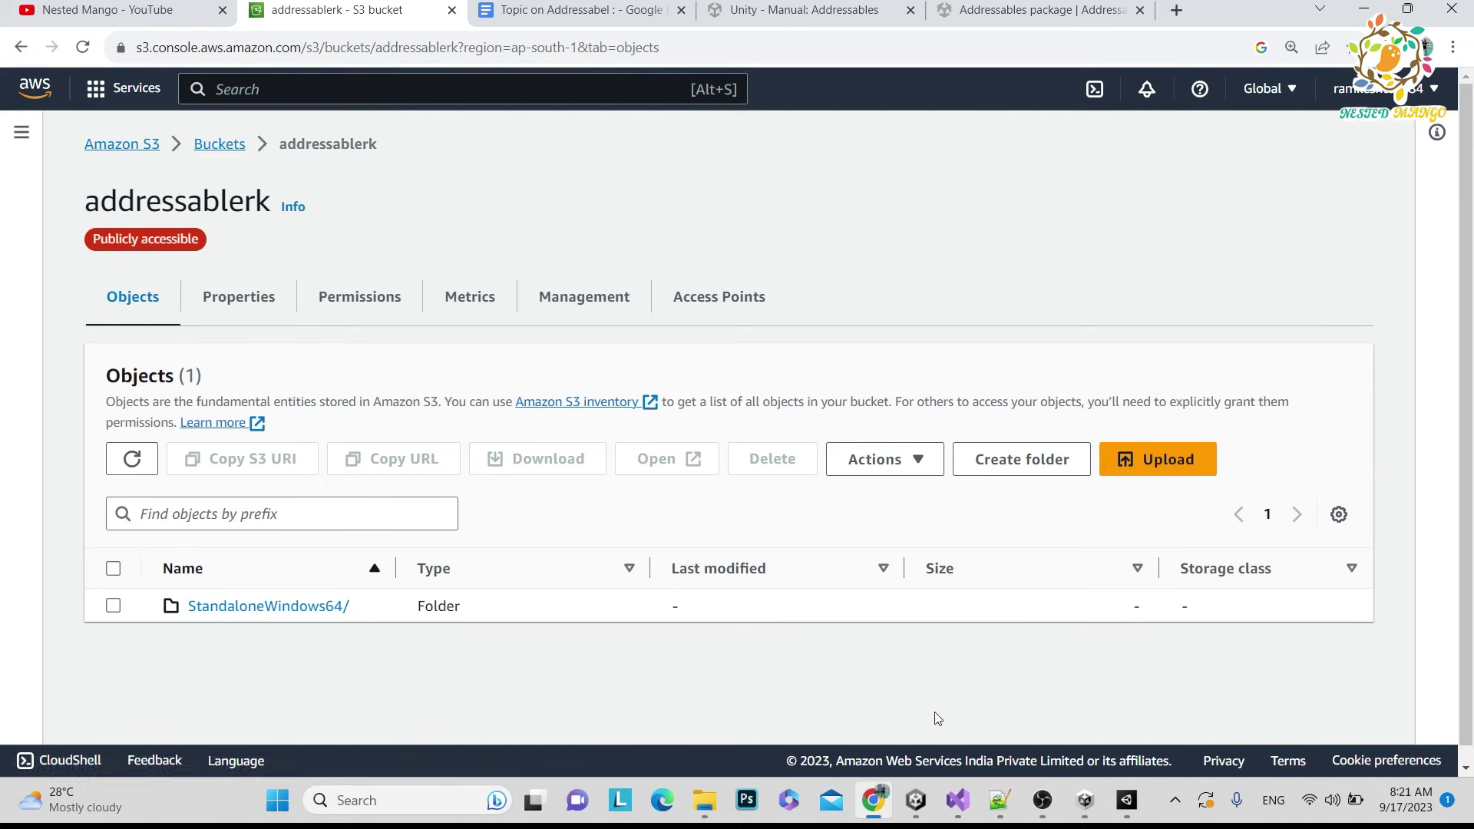
# - Switch to Unity and examine the Test_Map 1 addressable entry and the Default Local Group's build and load path settings
pyautogui.click(917, 800)
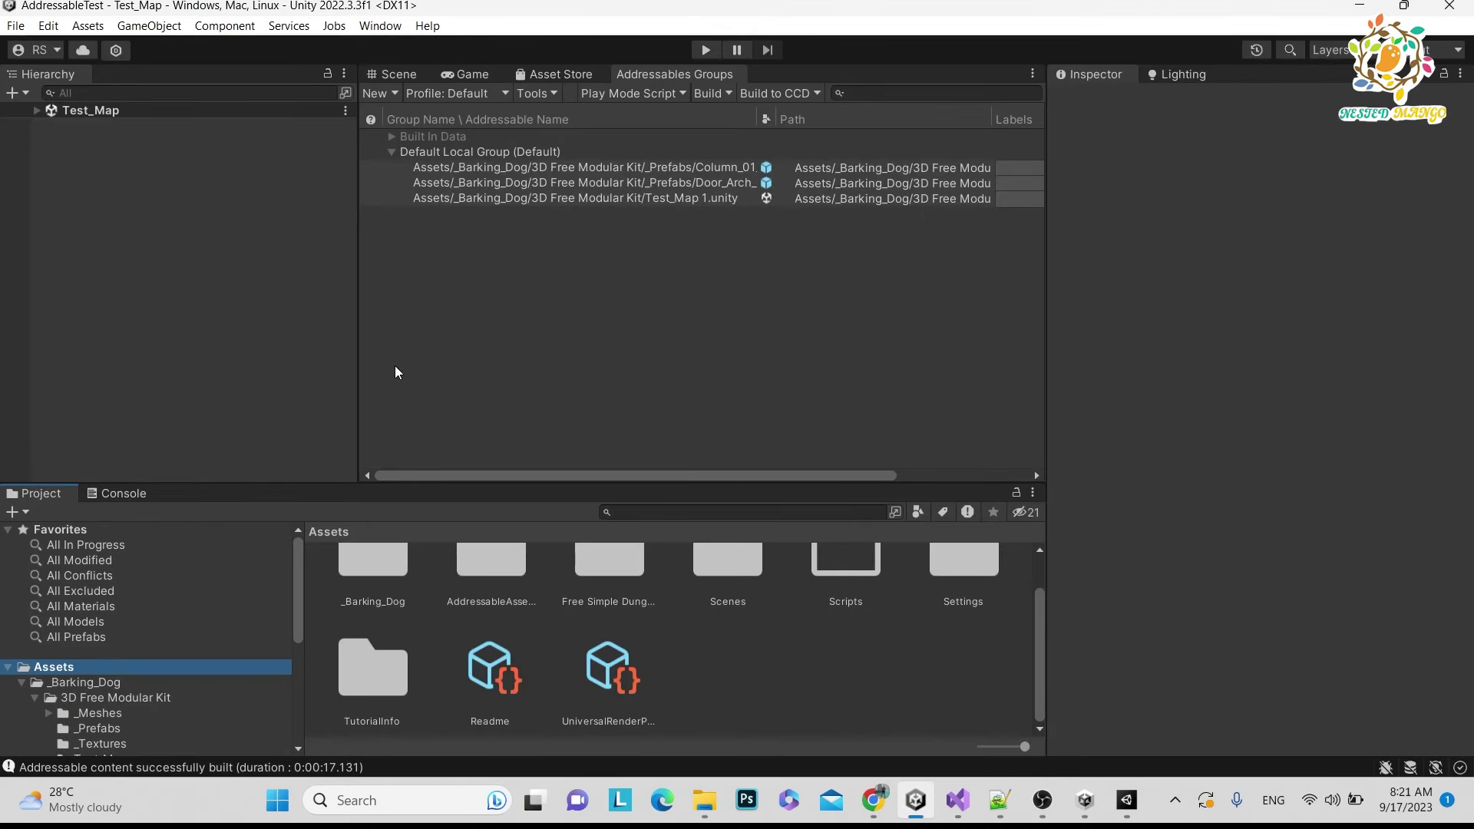
pyautogui.click(629, 203)
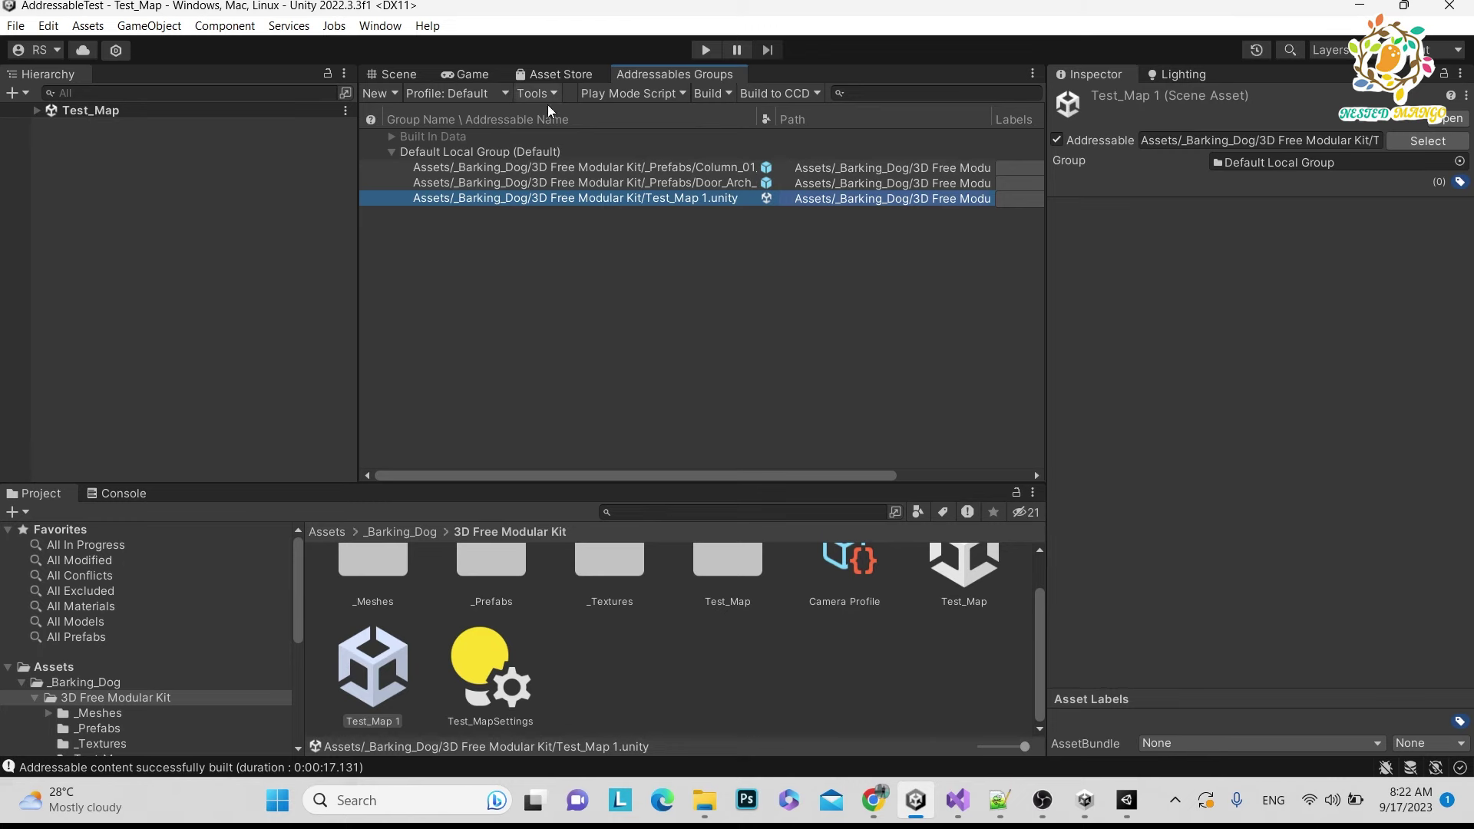
pyautogui.click(505, 155)
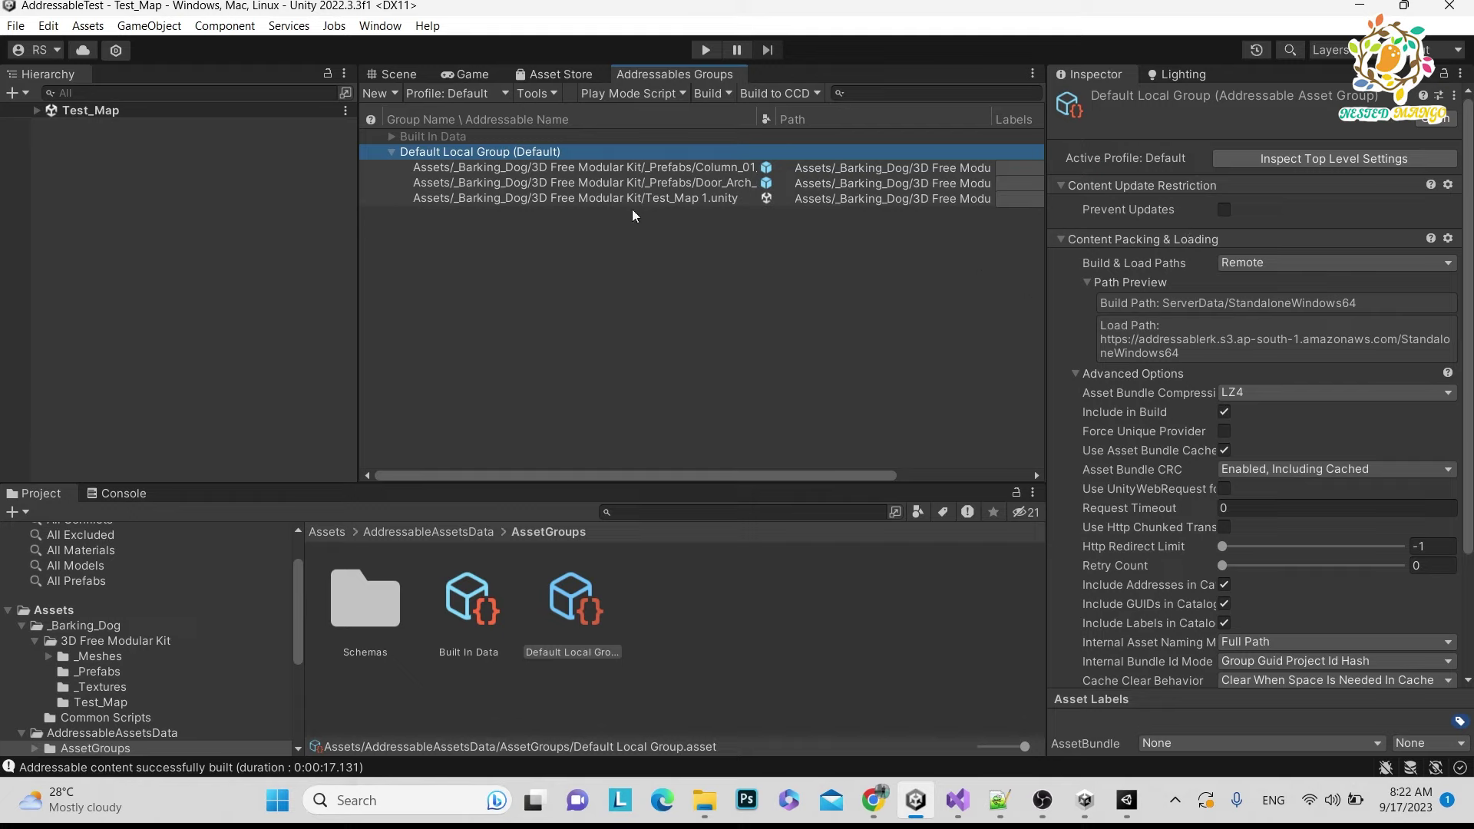
pyautogui.hotkey('alt', 'Tab')
pyautogui.hotkey('alt', 'Tab')
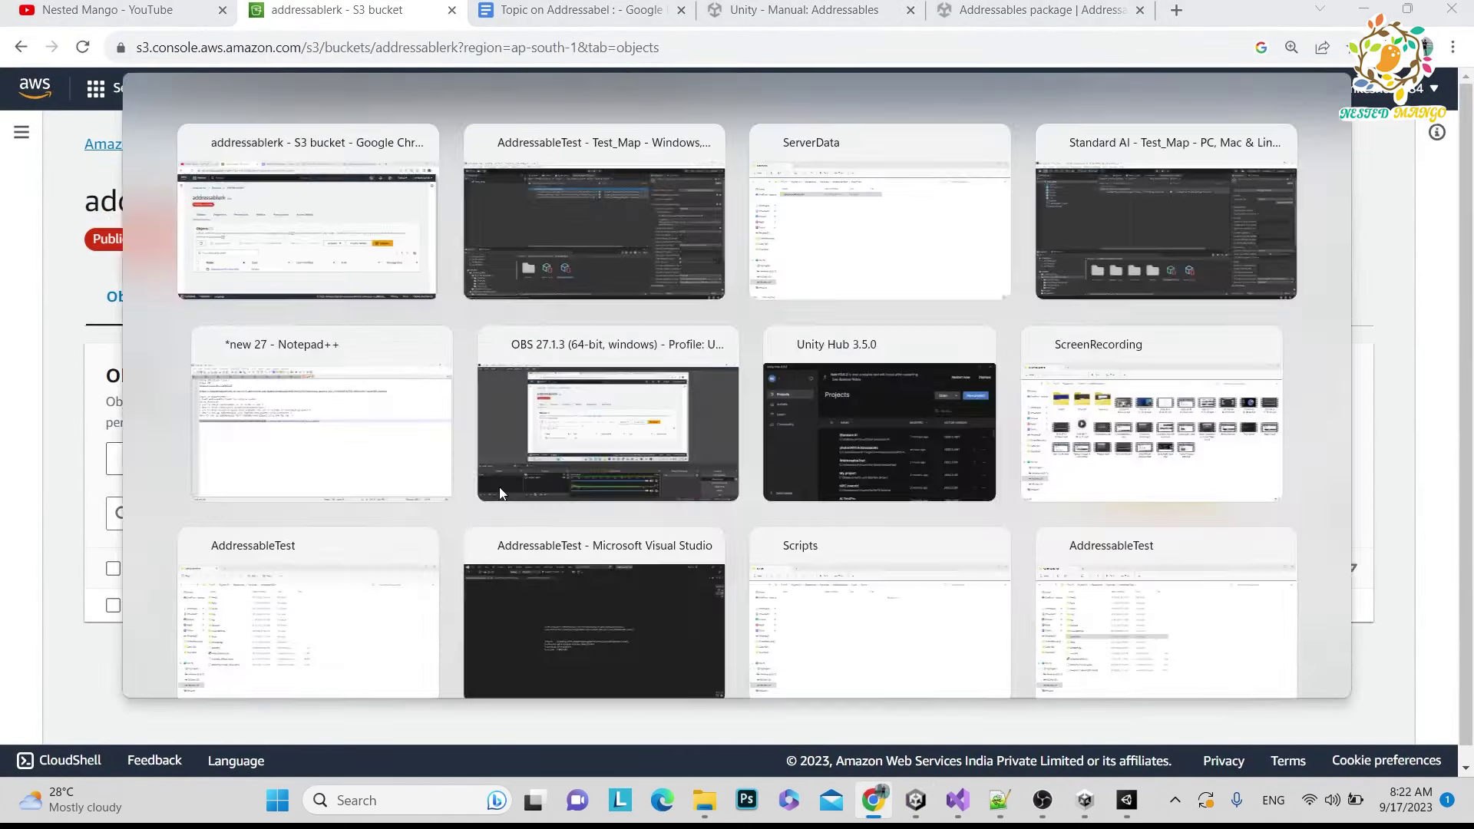
pyautogui.hotkey('alt', 'Tab')
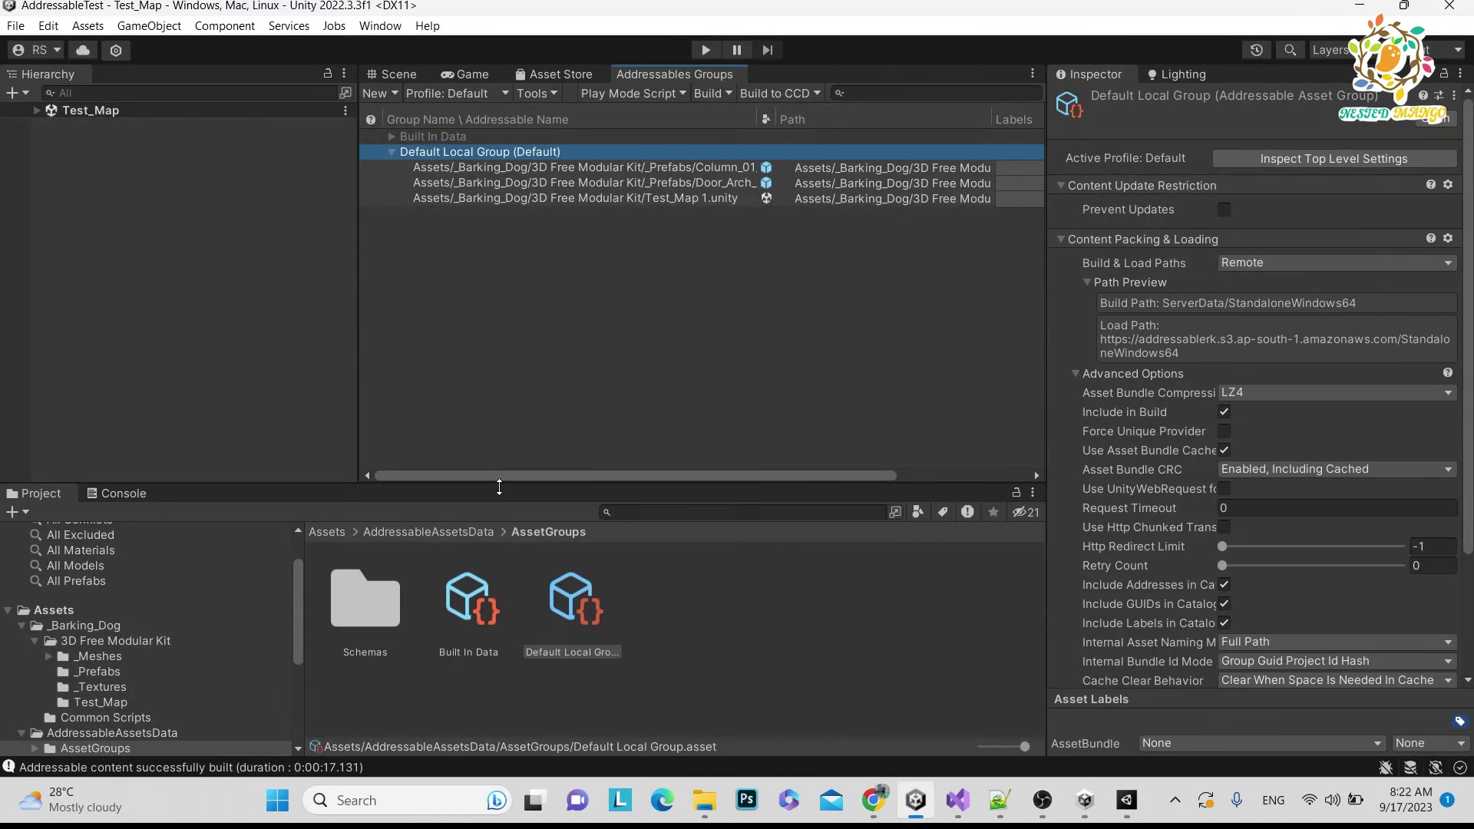